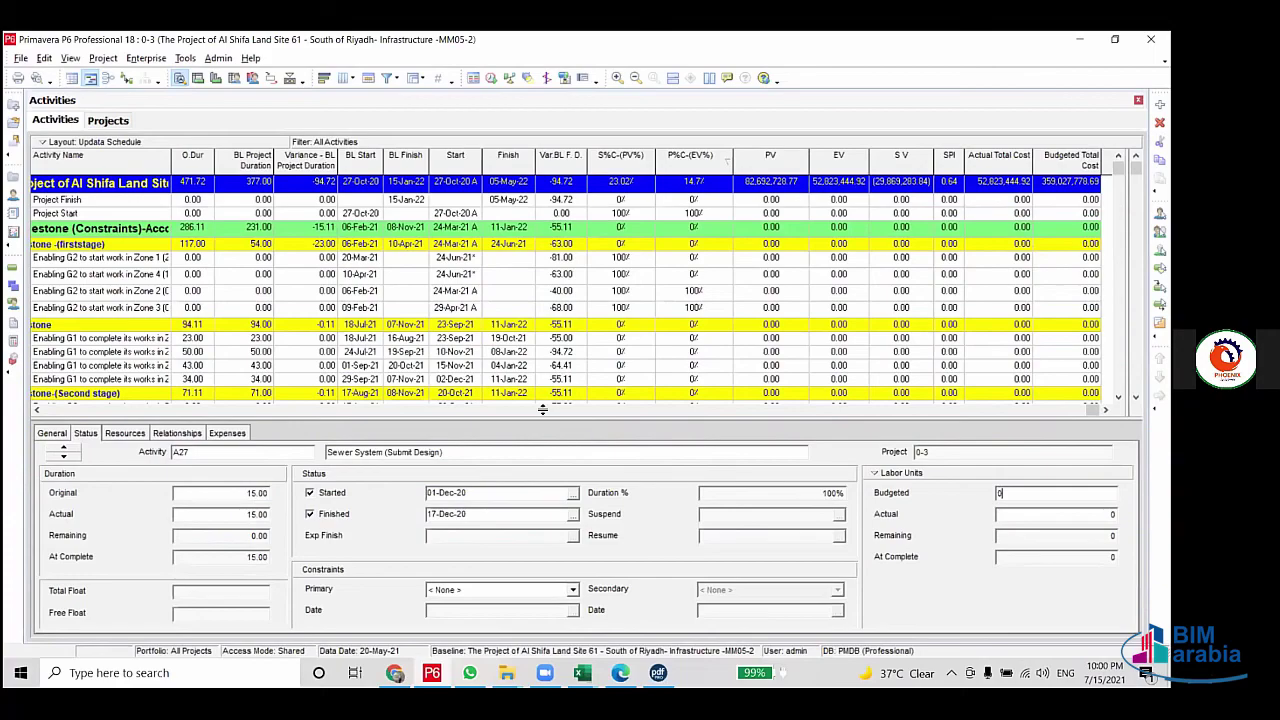
Step: Review the dates of P6 activities A13, A14 and A15, ending back on A13
click(508, 340)
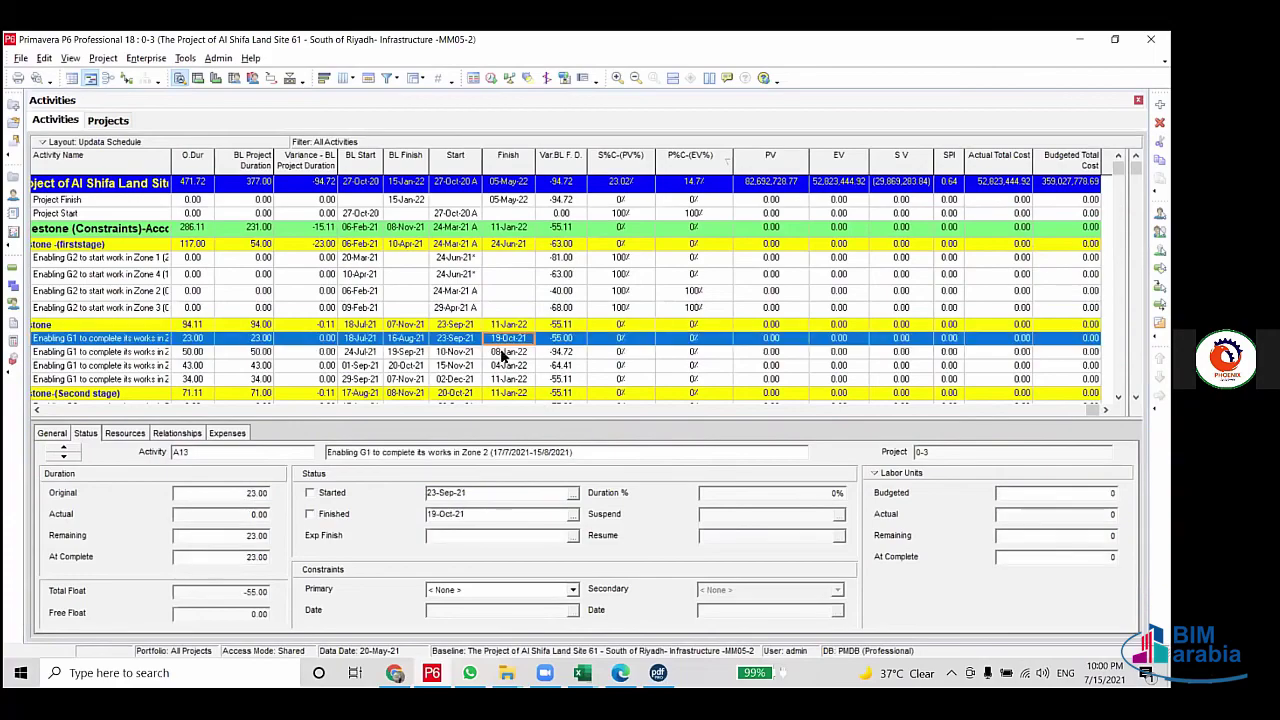
click(504, 353)
click(504, 368)
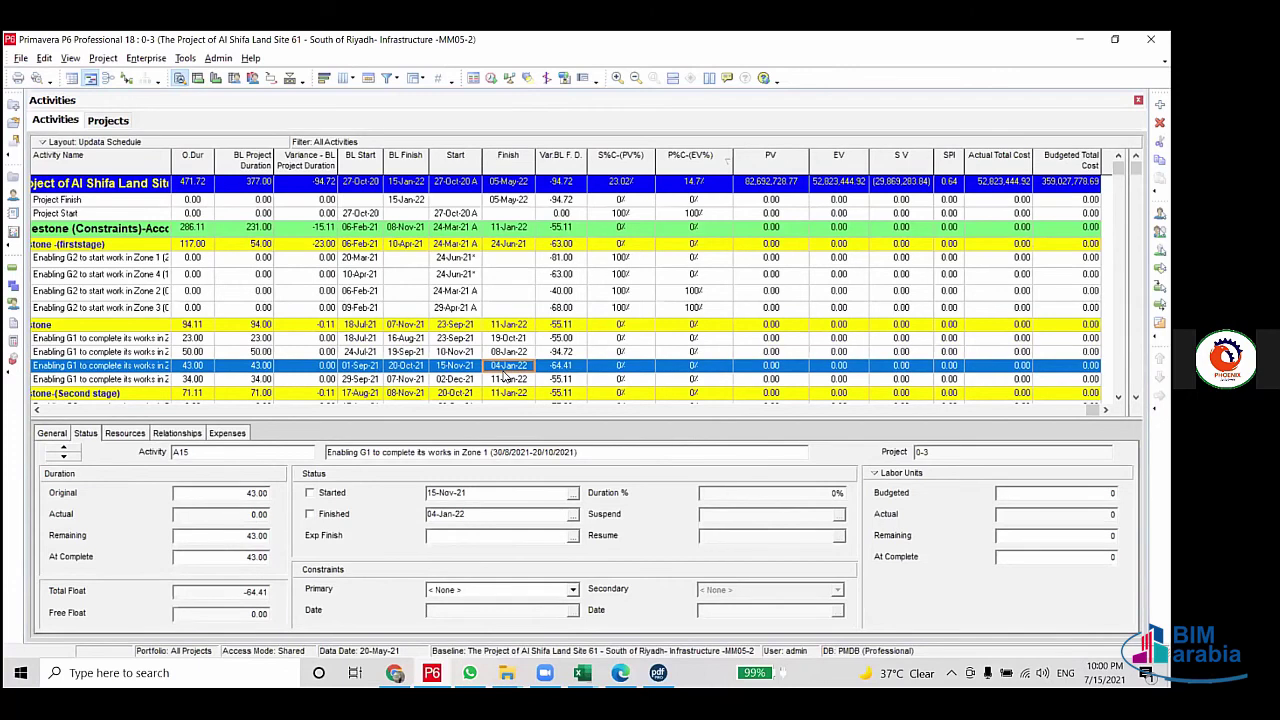
click(508, 338)
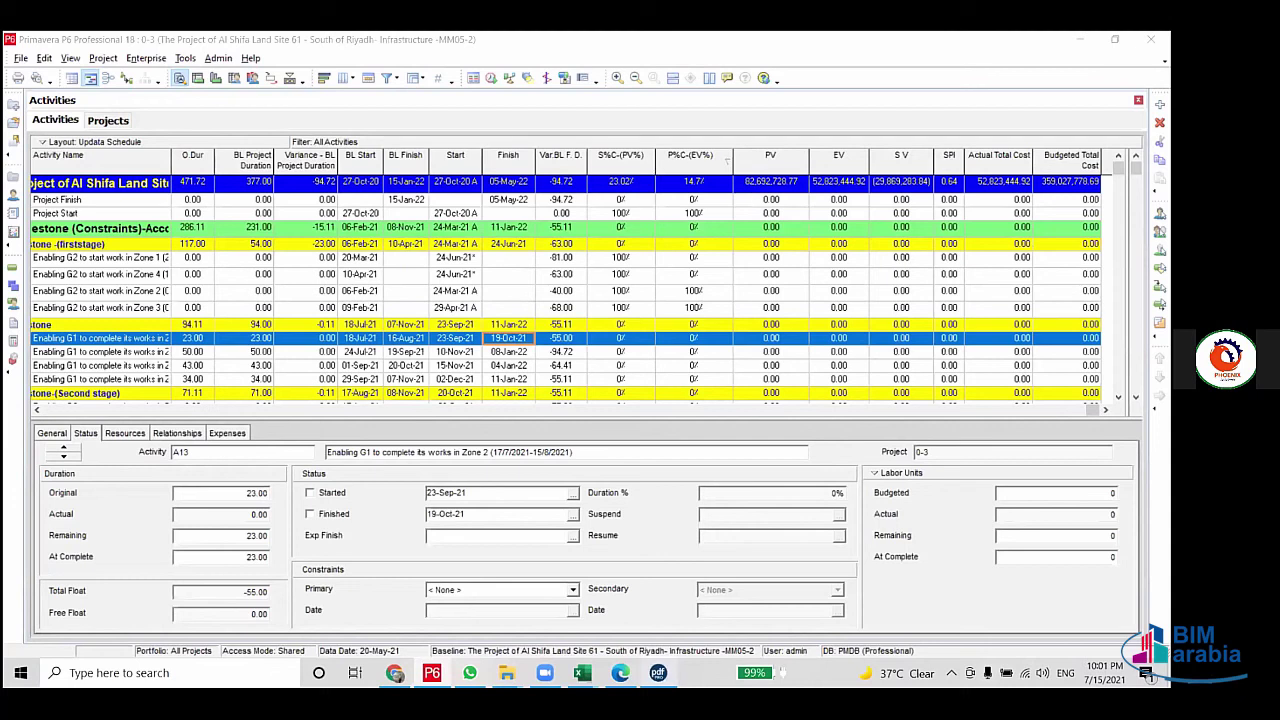
Step: Glance through the WhatsApp chat, then minimise it to get back to the schedule
mouse_move(657, 672)
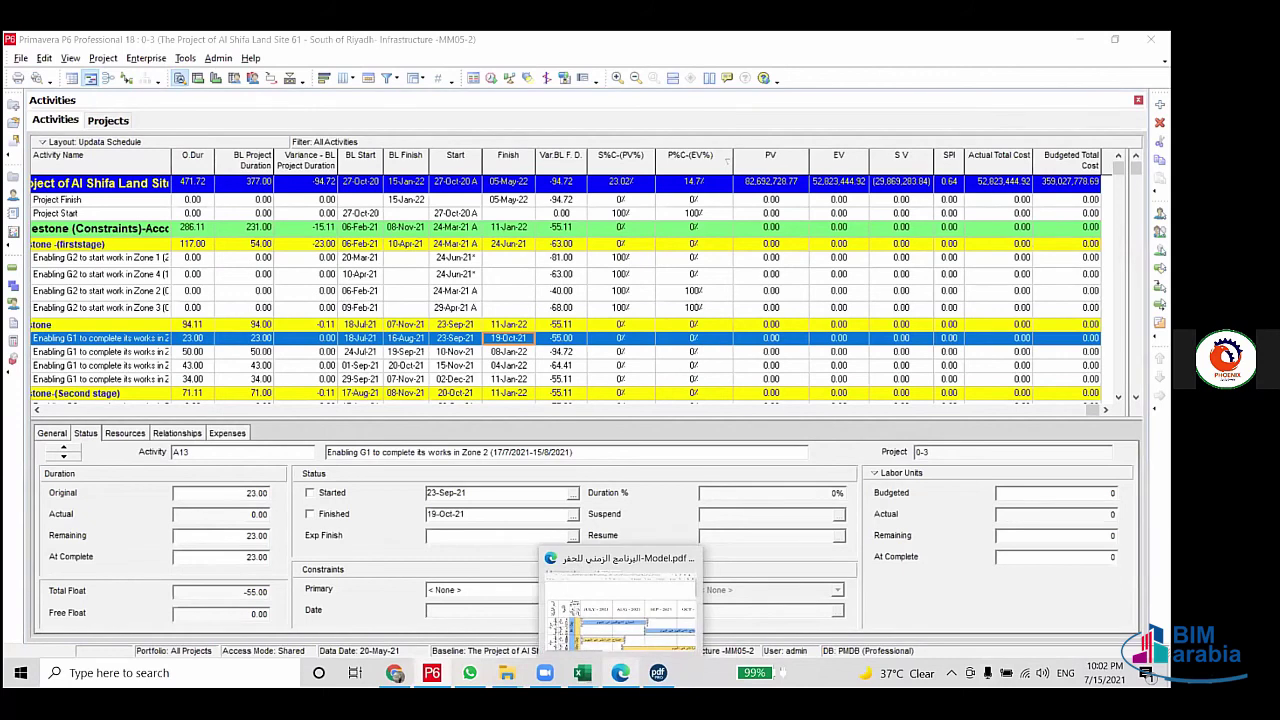
mouse_move(469, 672)
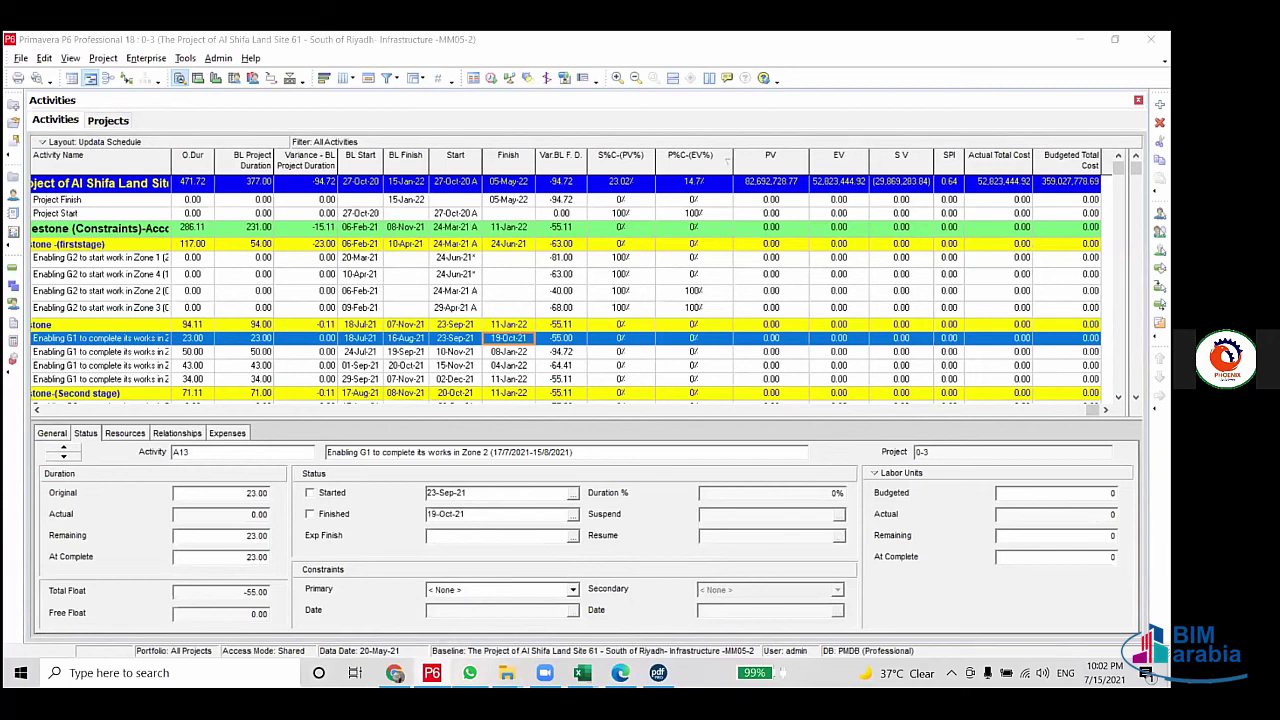
key(alt+Tab)
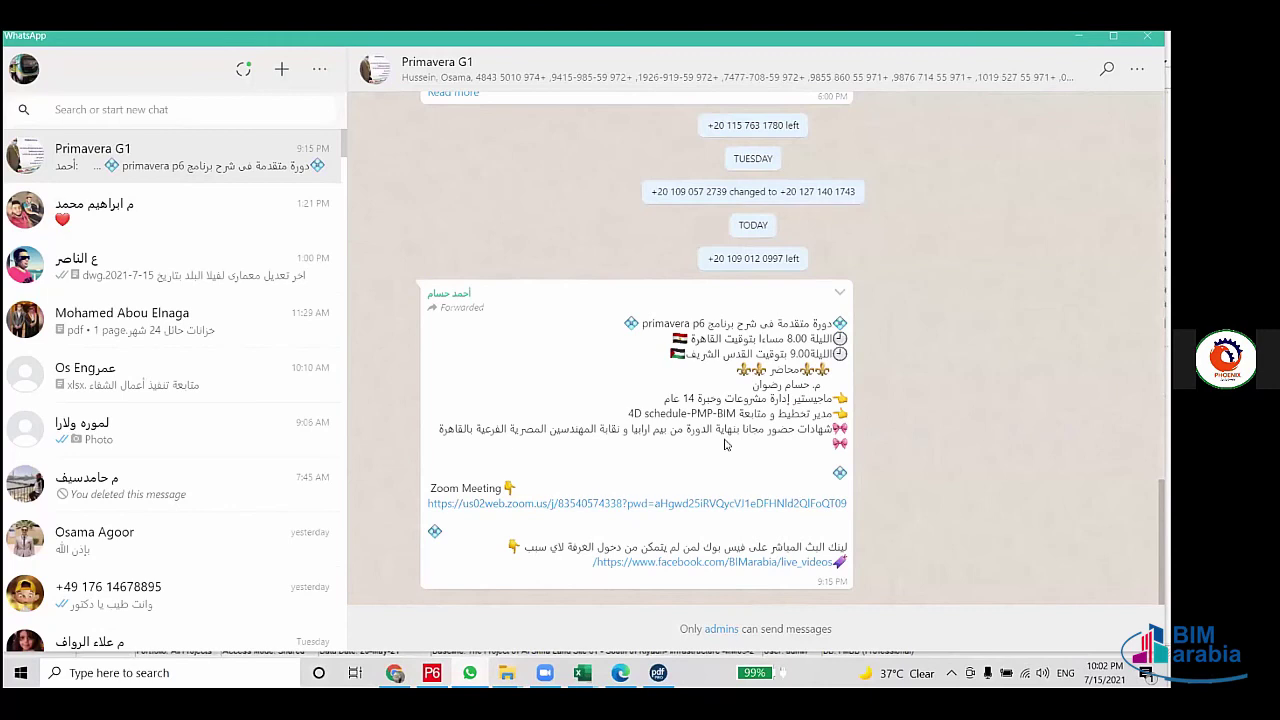
scroll(502, 452, up, 3)
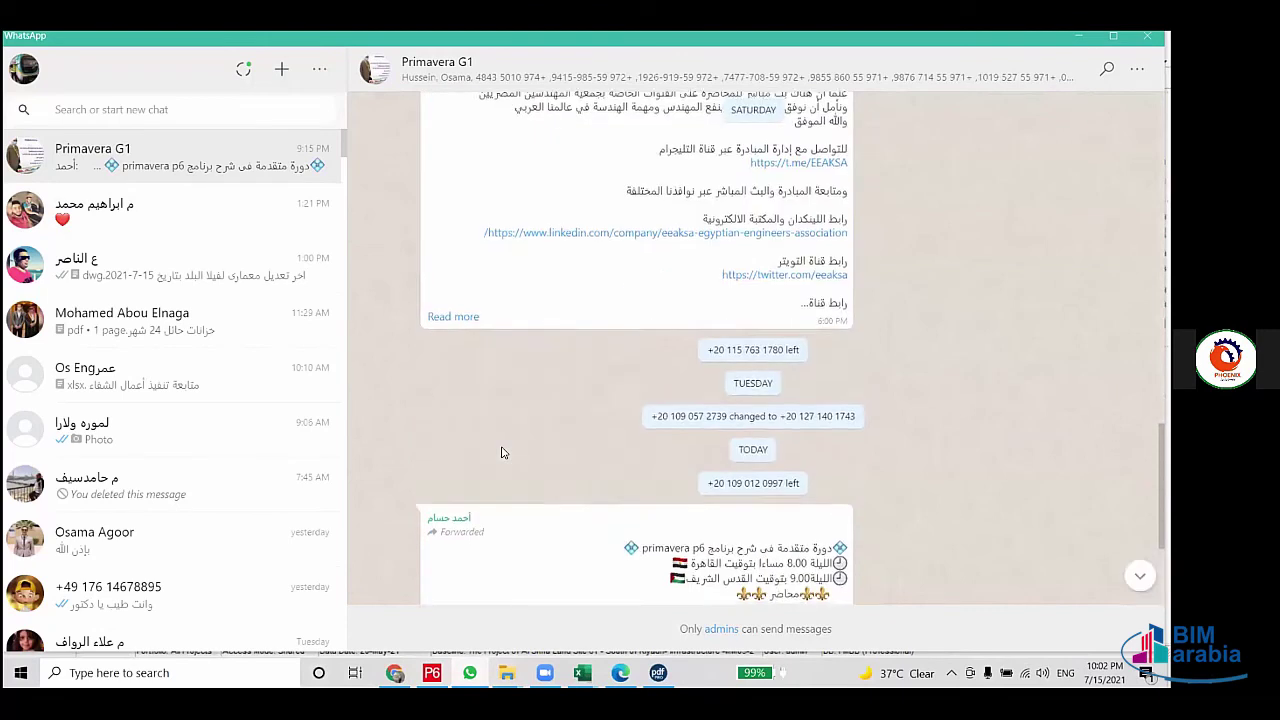
scroll(502, 452, down, 3)
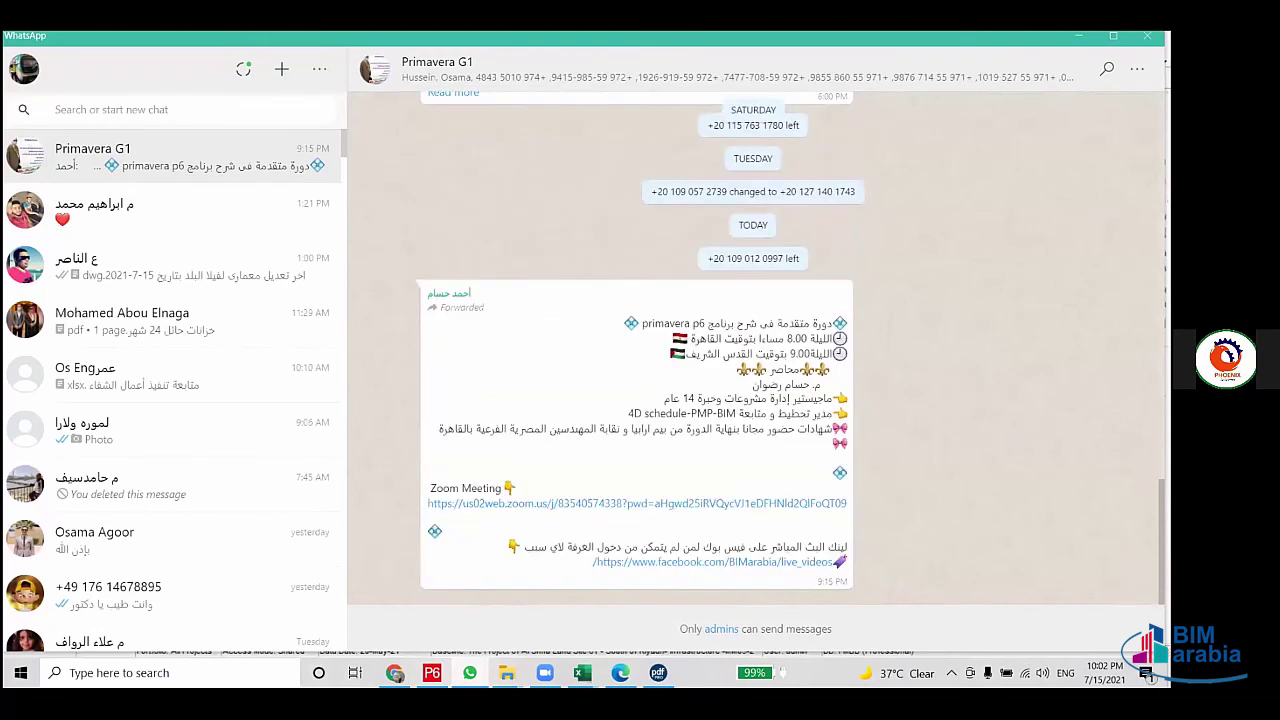
click(1078, 36)
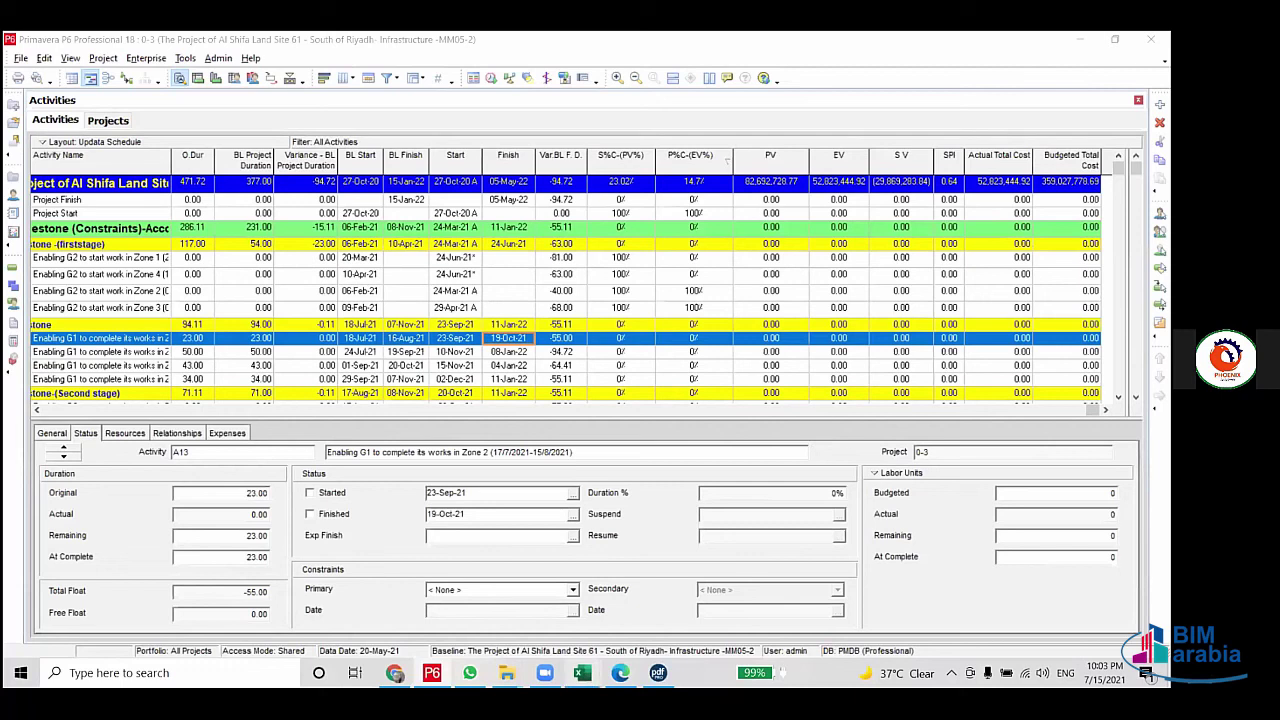
Step: Bring the Schedule Information workbook's schedule sheet to the front in Excel
mouse_move(582, 672)
click(555, 637)
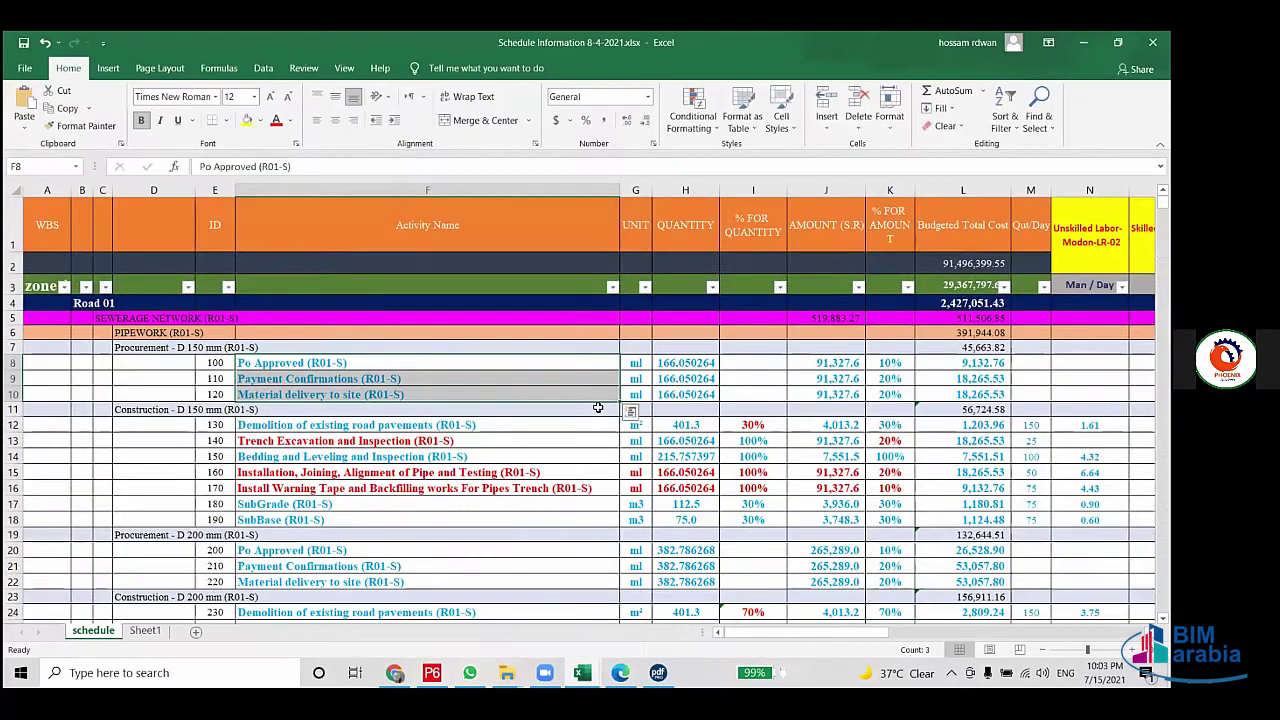
scroll(592, 421, down, 4)
scroll(592, 421, down, 2)
scroll(592, 421, up, 6)
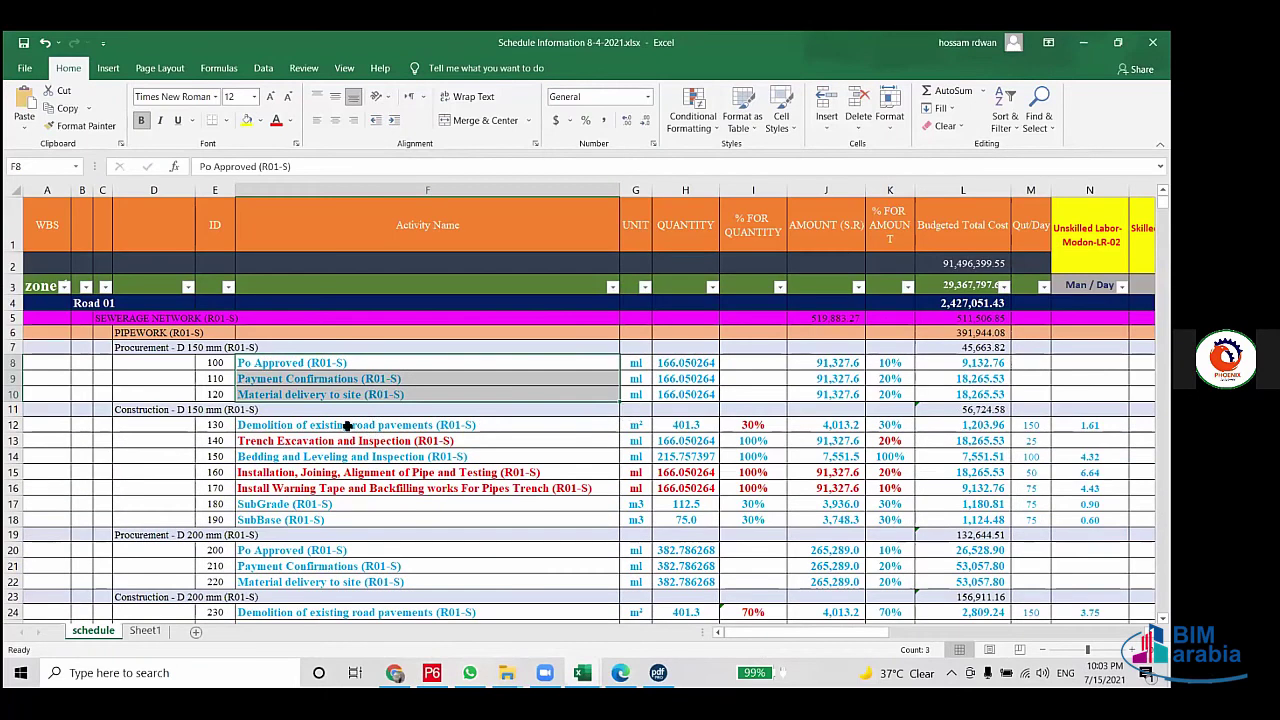
Step: Select the D 150 mm activity rows, check L8's cost formula, and sum rows 12–17's budgeted costs
drag(346, 428, 340, 520)
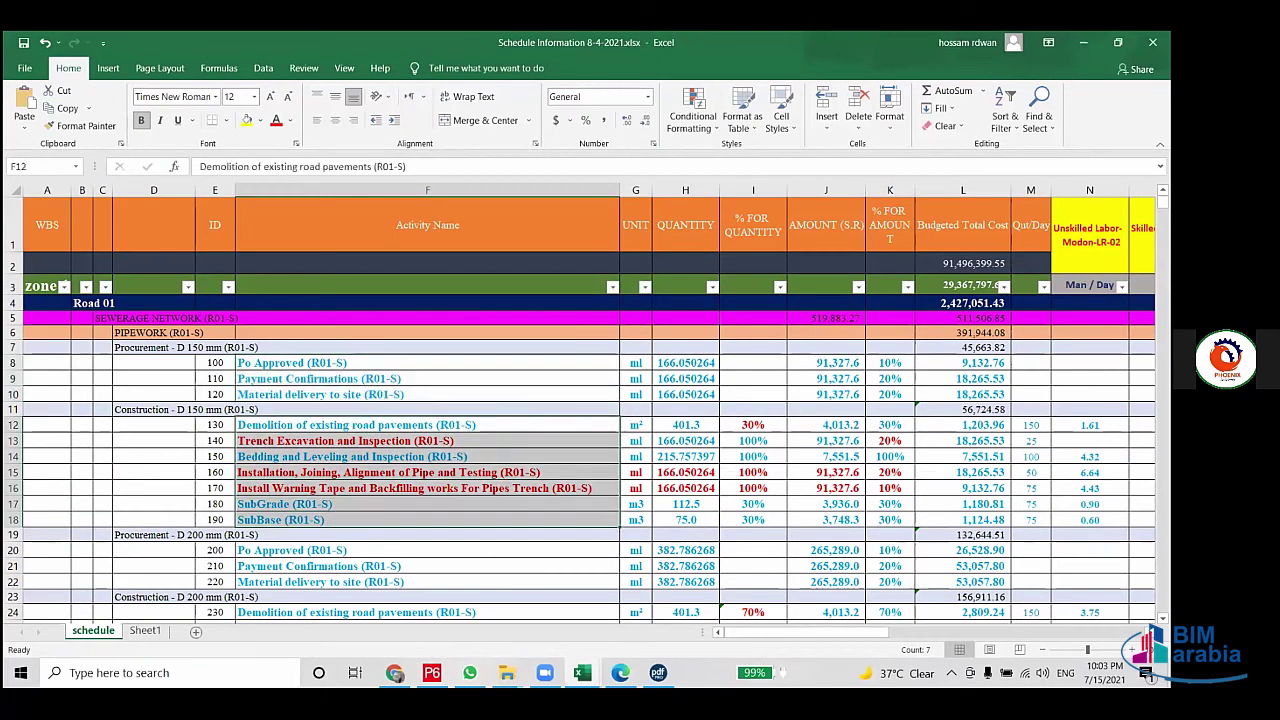
mouse_move(781, 425)
mouse_down()
mouse_move(758, 520)
mouse_move(983, 512)
mouse_up()
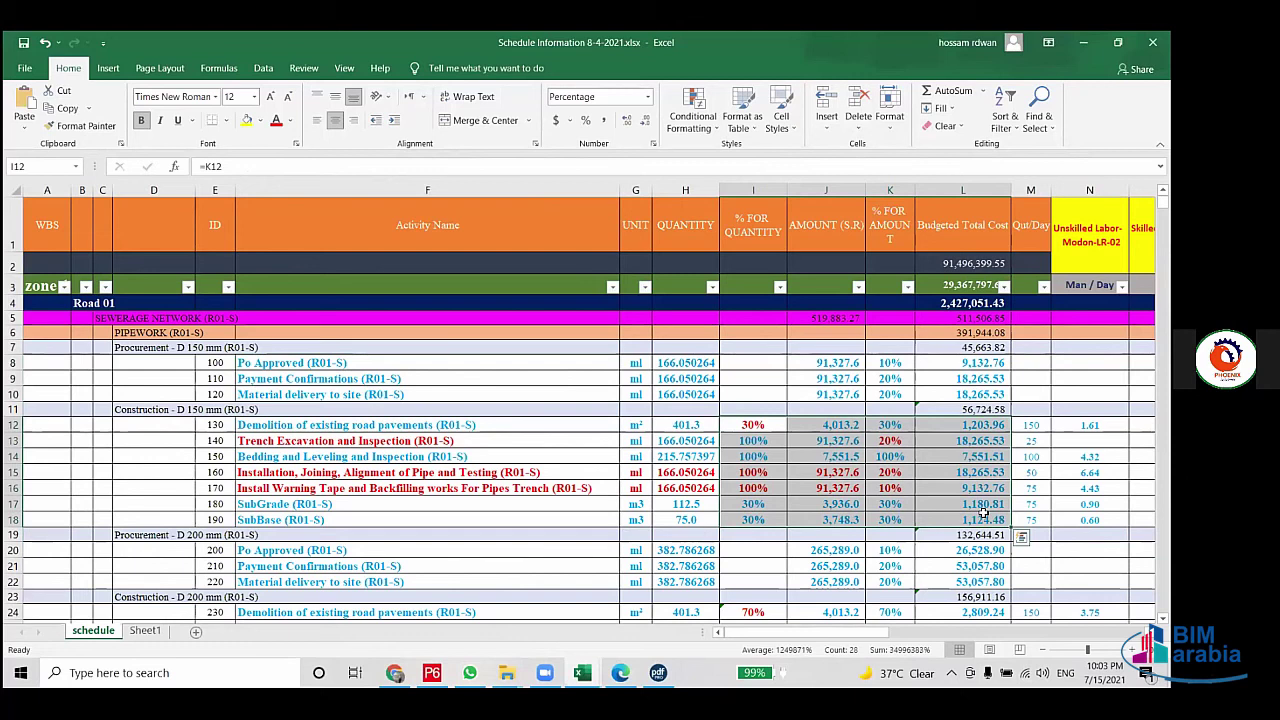
click(958, 366)
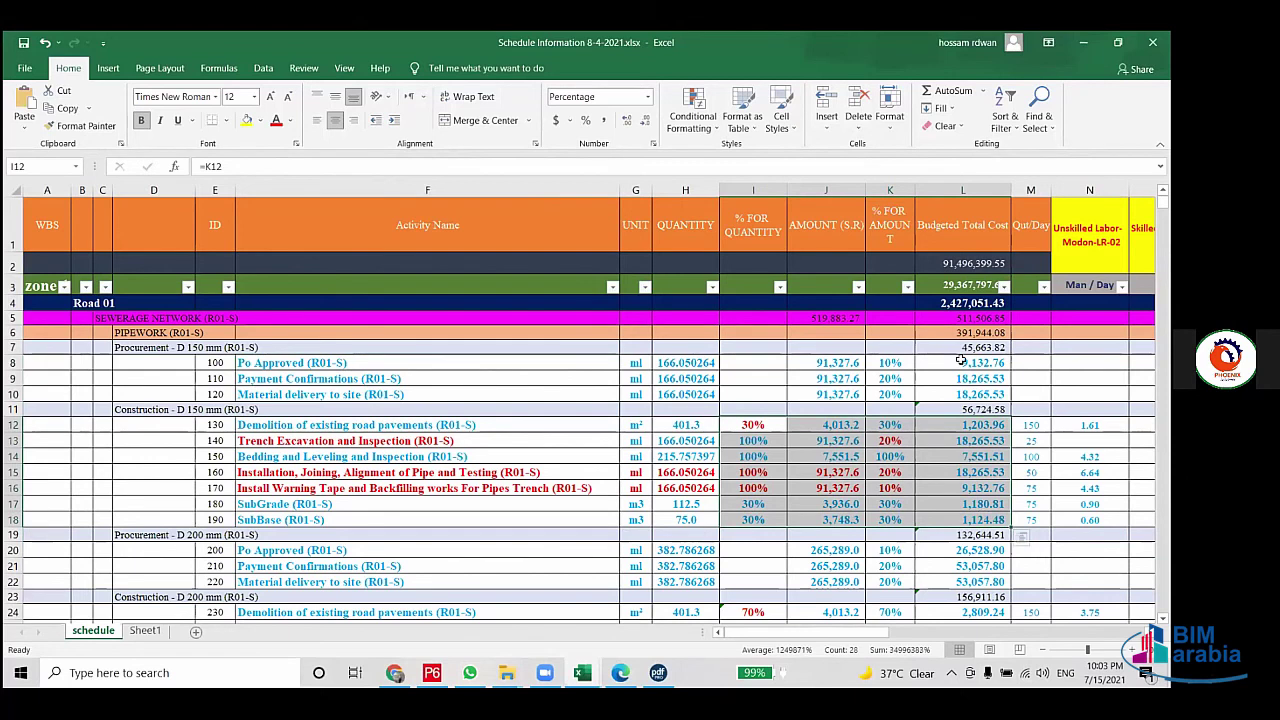
mouse_move(958, 370)
mouse_down()
mouse_move(958, 508)
mouse_move(363, 520)
mouse_up()
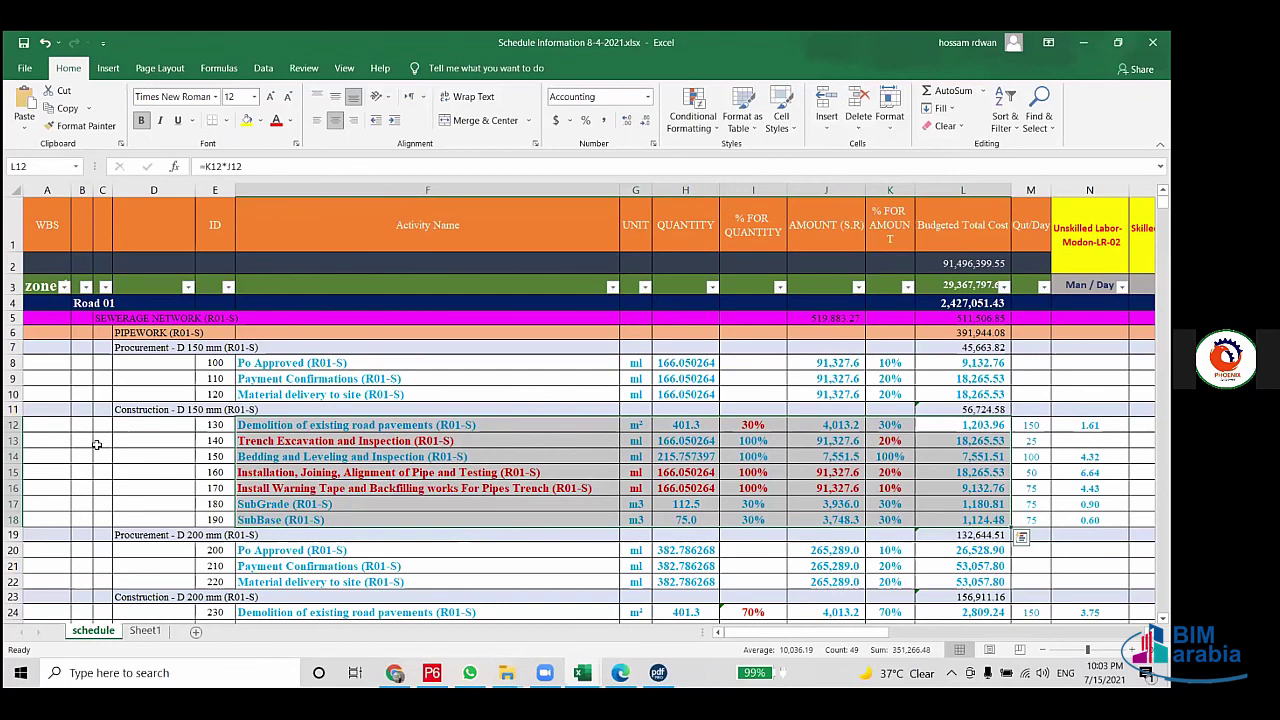
scroll(317, 519, down, 1)
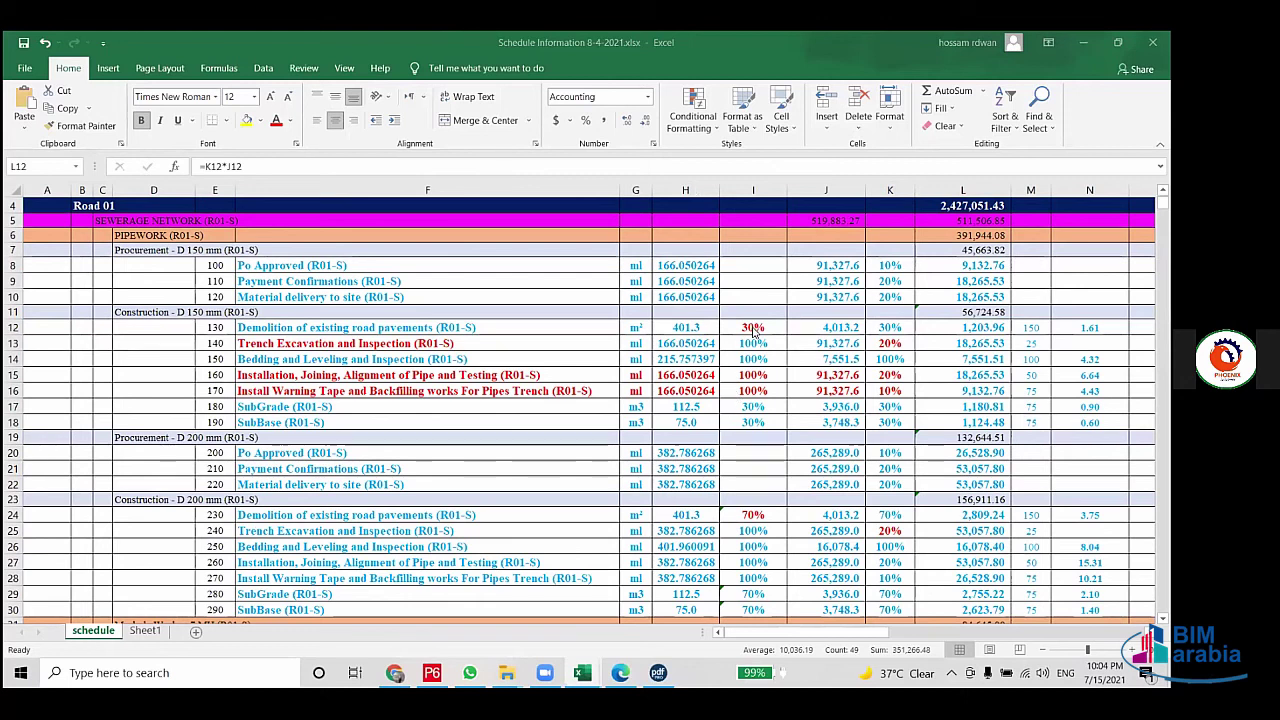
click(685, 390)
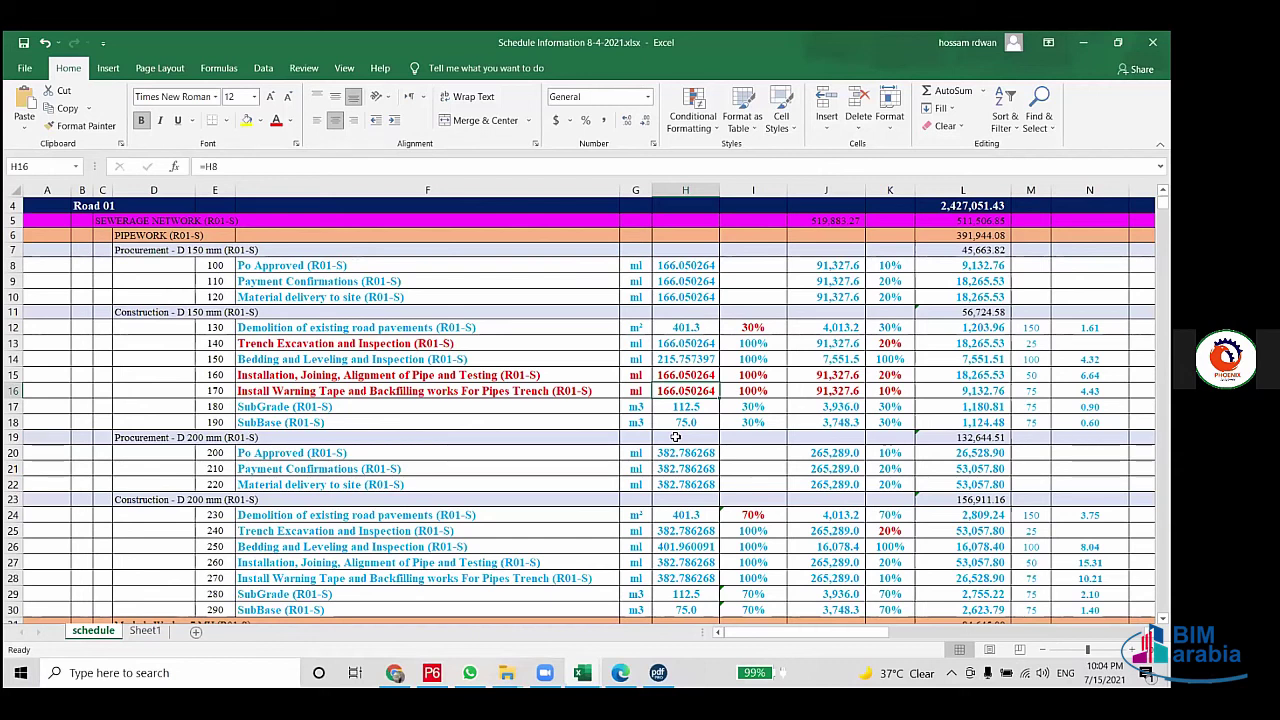
click(350, 407)
click(353, 423)
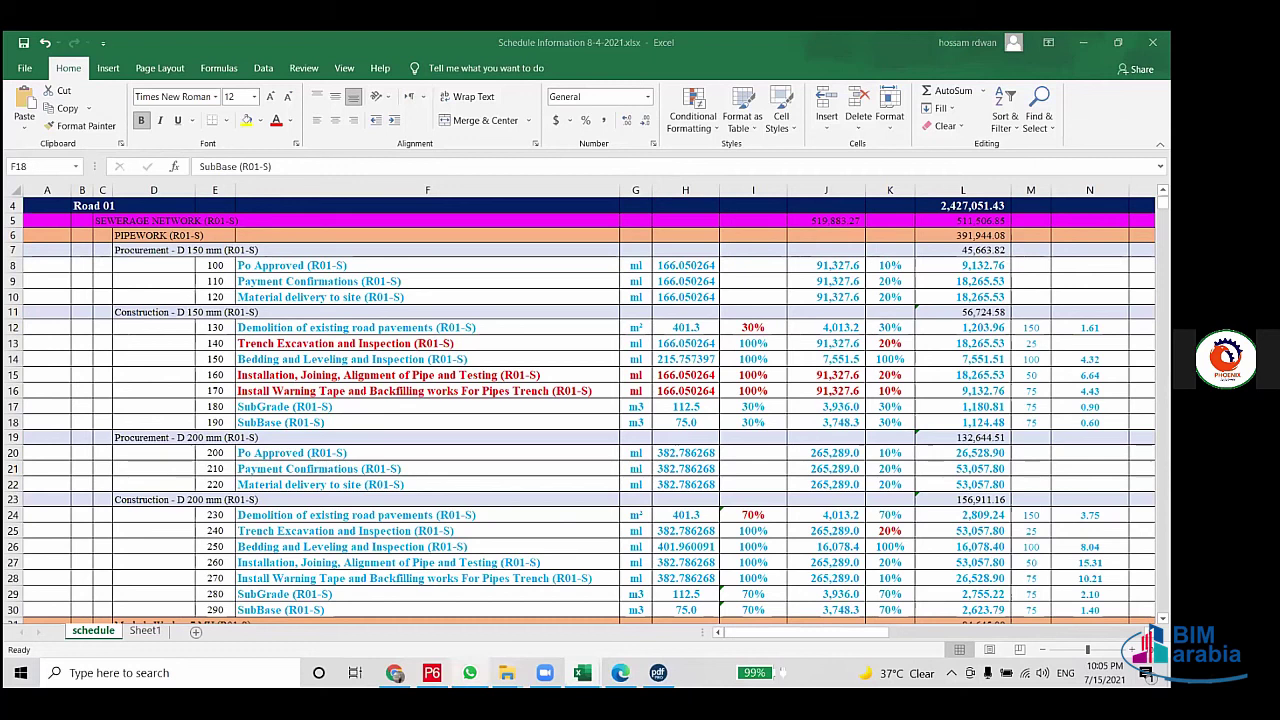
mouse_move(469, 672)
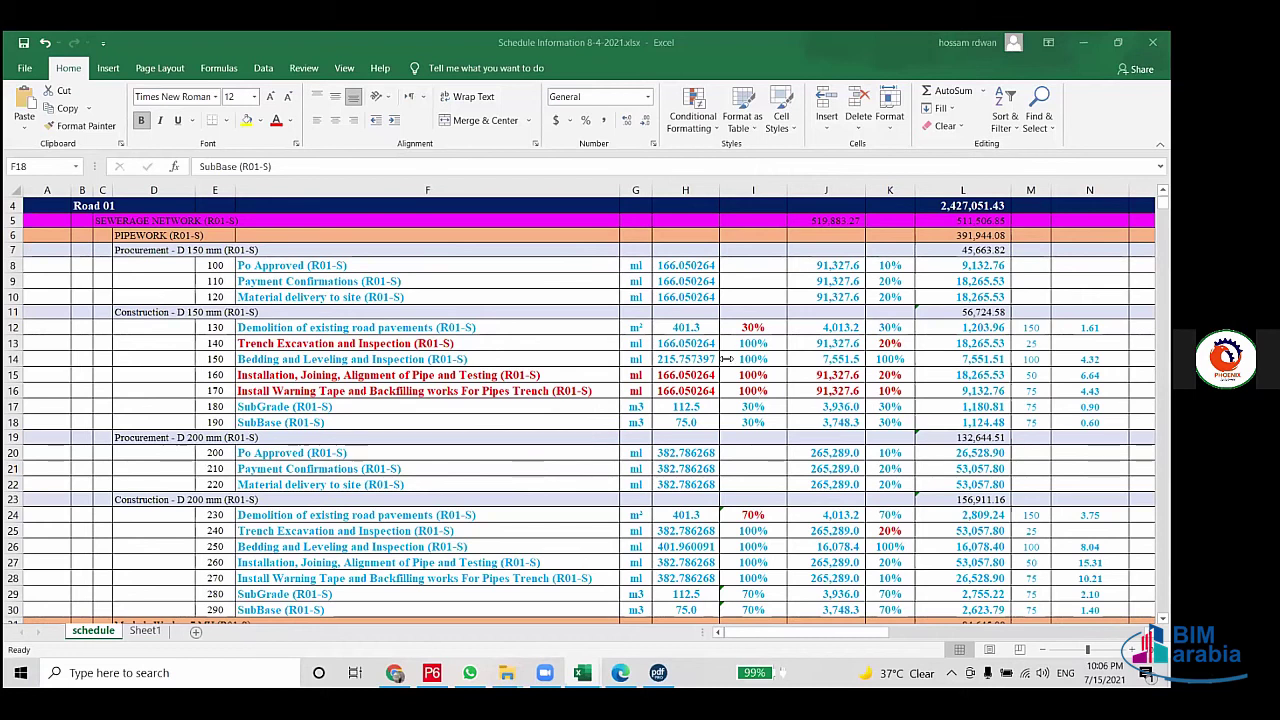
click(638, 530)
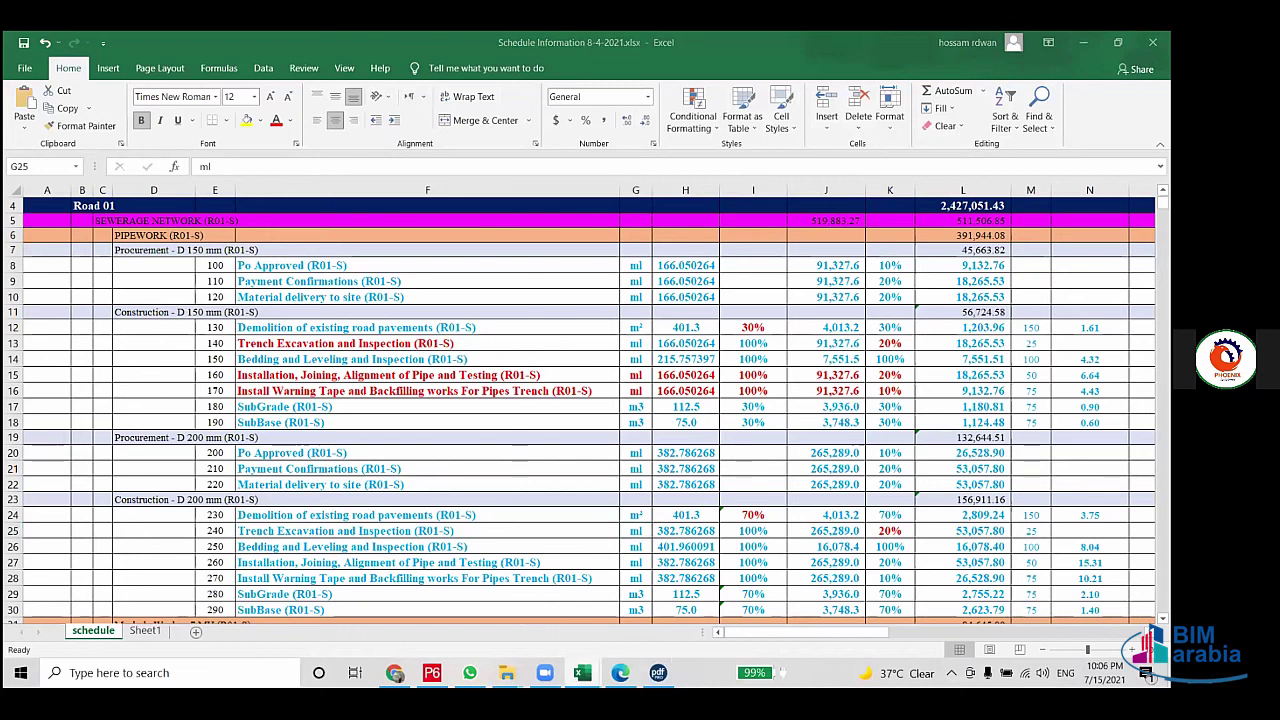
Step: Cycle through the industrial city workbook, Schedule Information and the PDF, landing on the revised bill of quantities
mouse_move(582, 672)
click(737, 612)
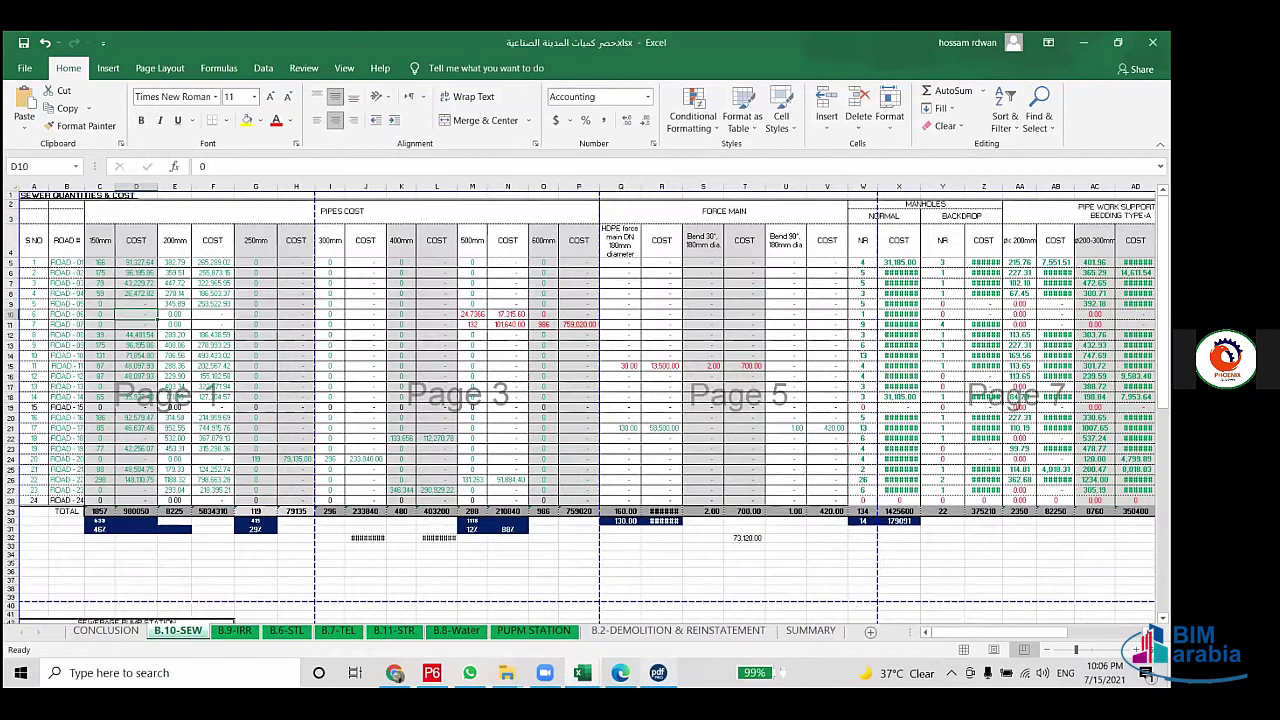
mouse_move(582, 672)
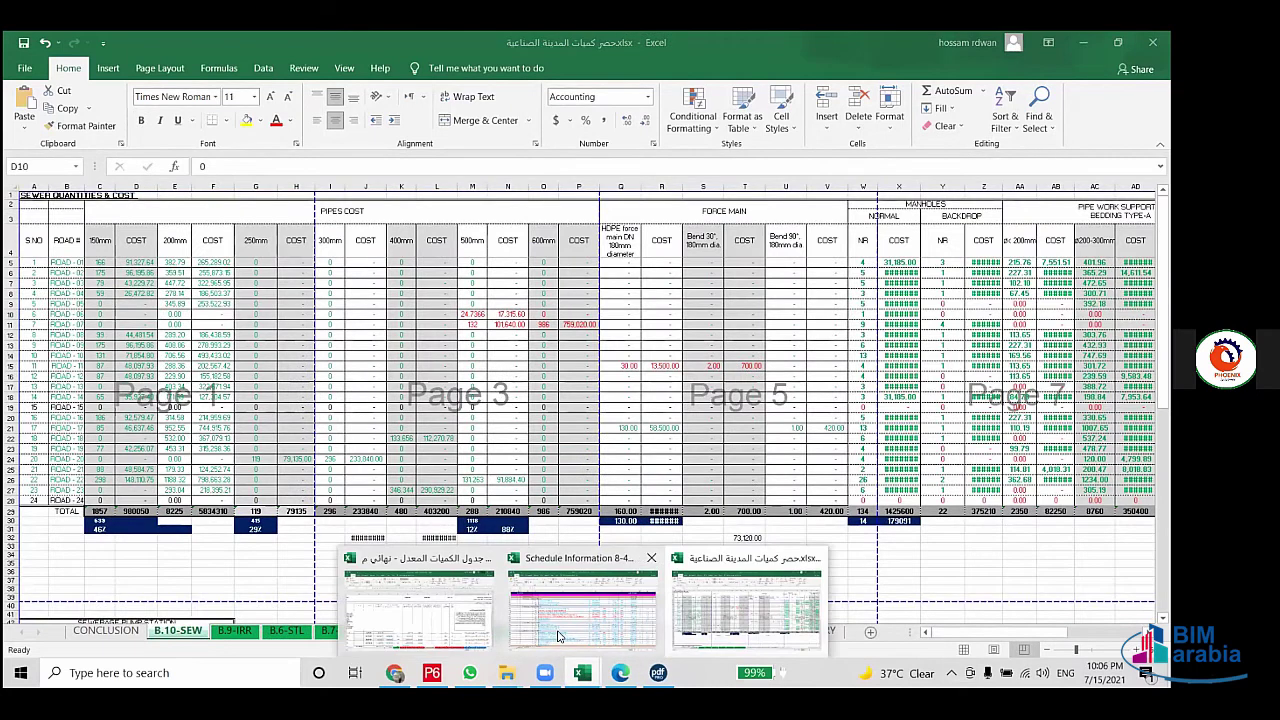
click(561, 636)
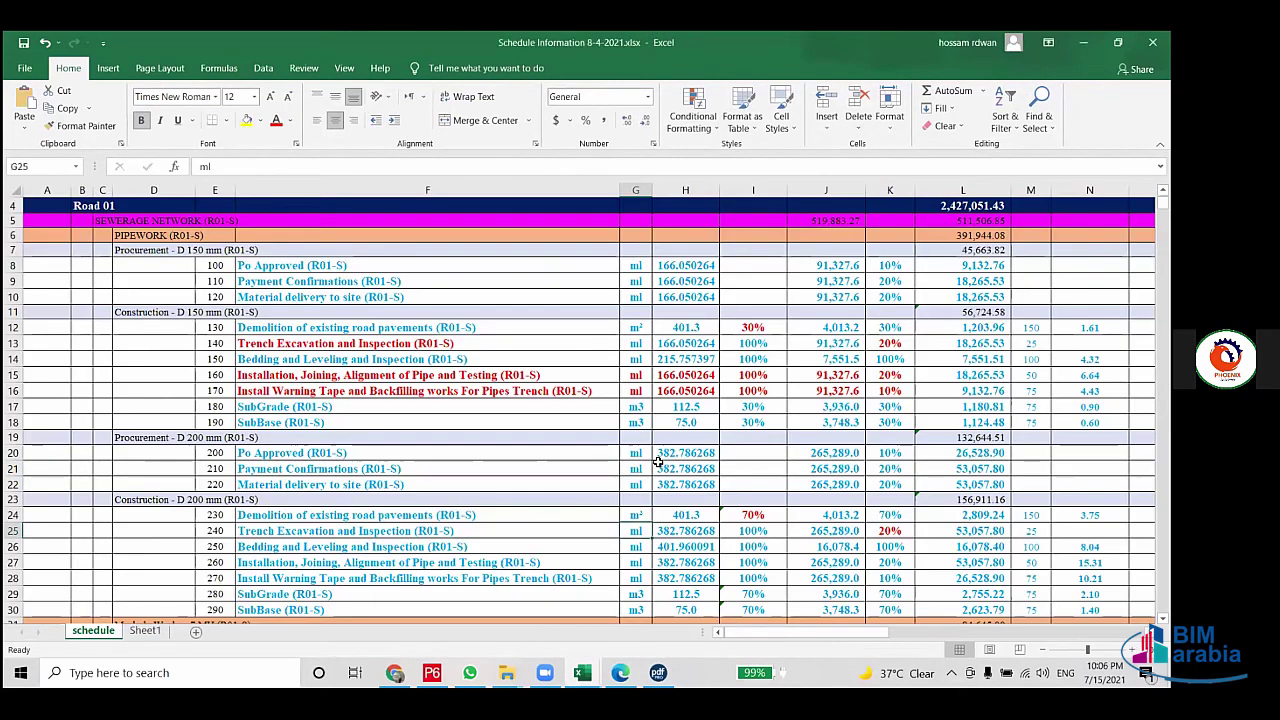
click(620, 672)
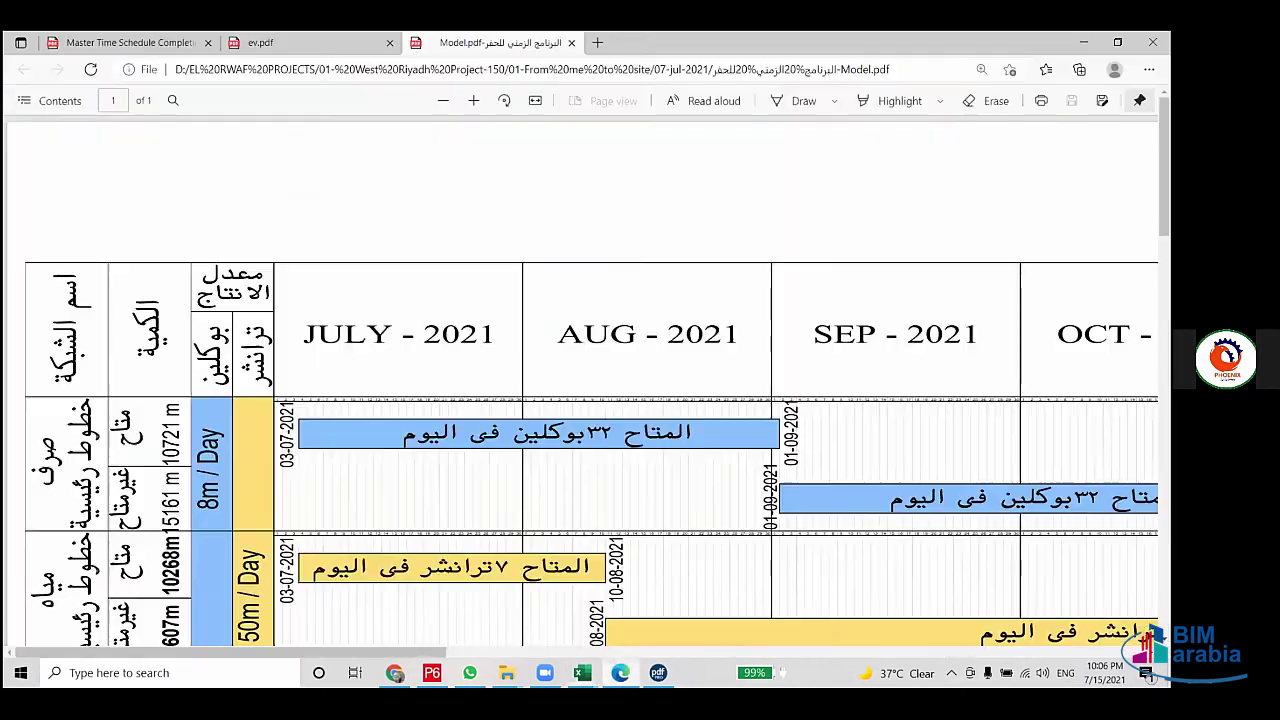
mouse_move(582, 672)
click(461, 633)
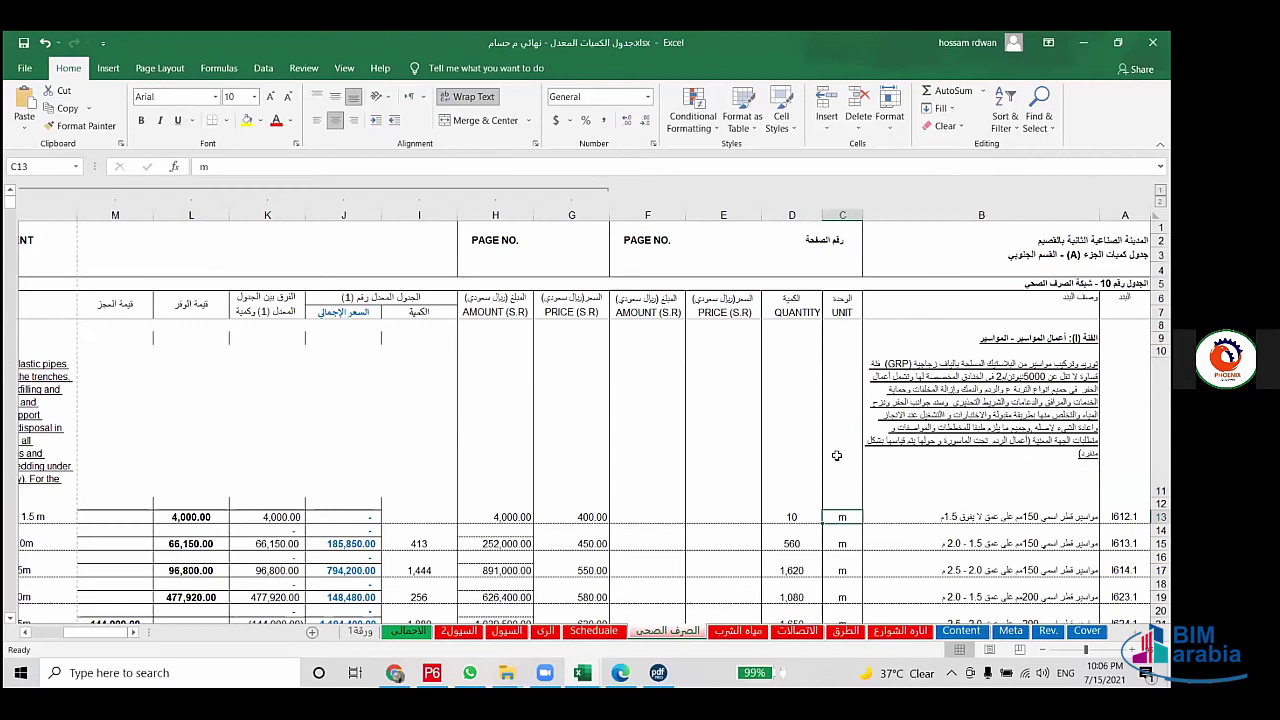
Step: Check cell C13's unit on the revised quantities sheet, then return to the P6 activities schedule
click(843, 478)
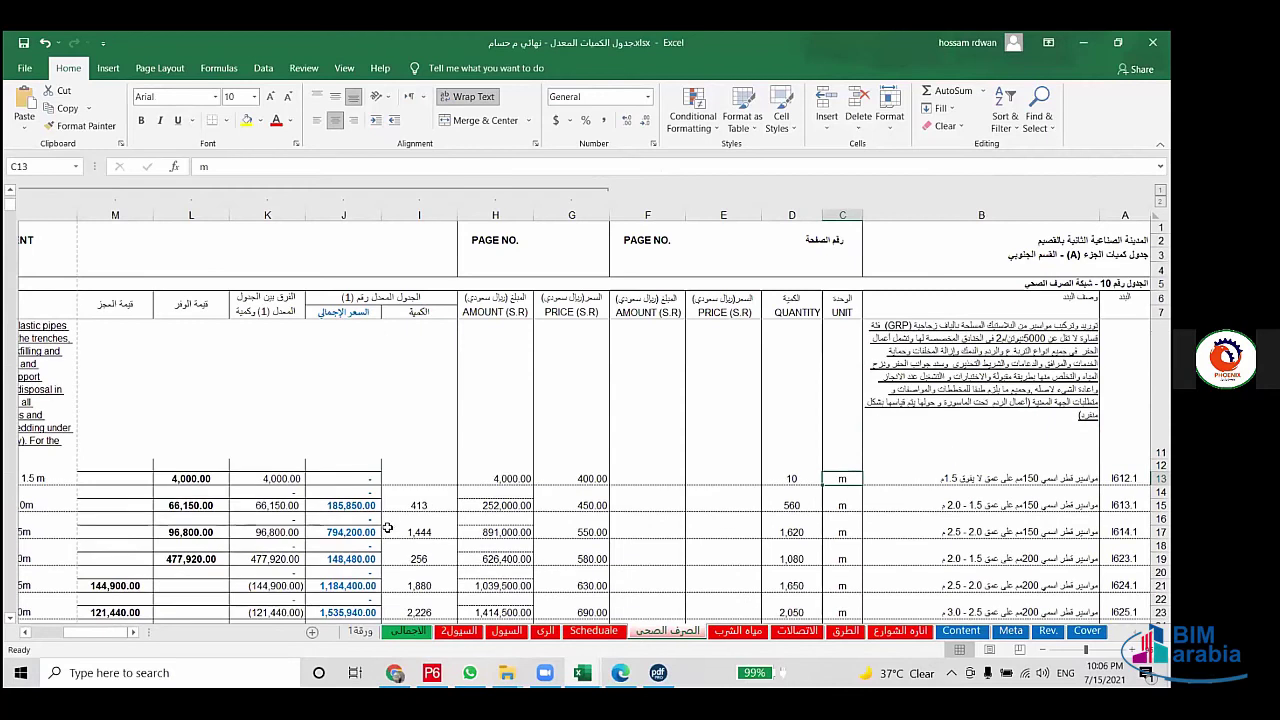
scroll(831, 577, down, 2)
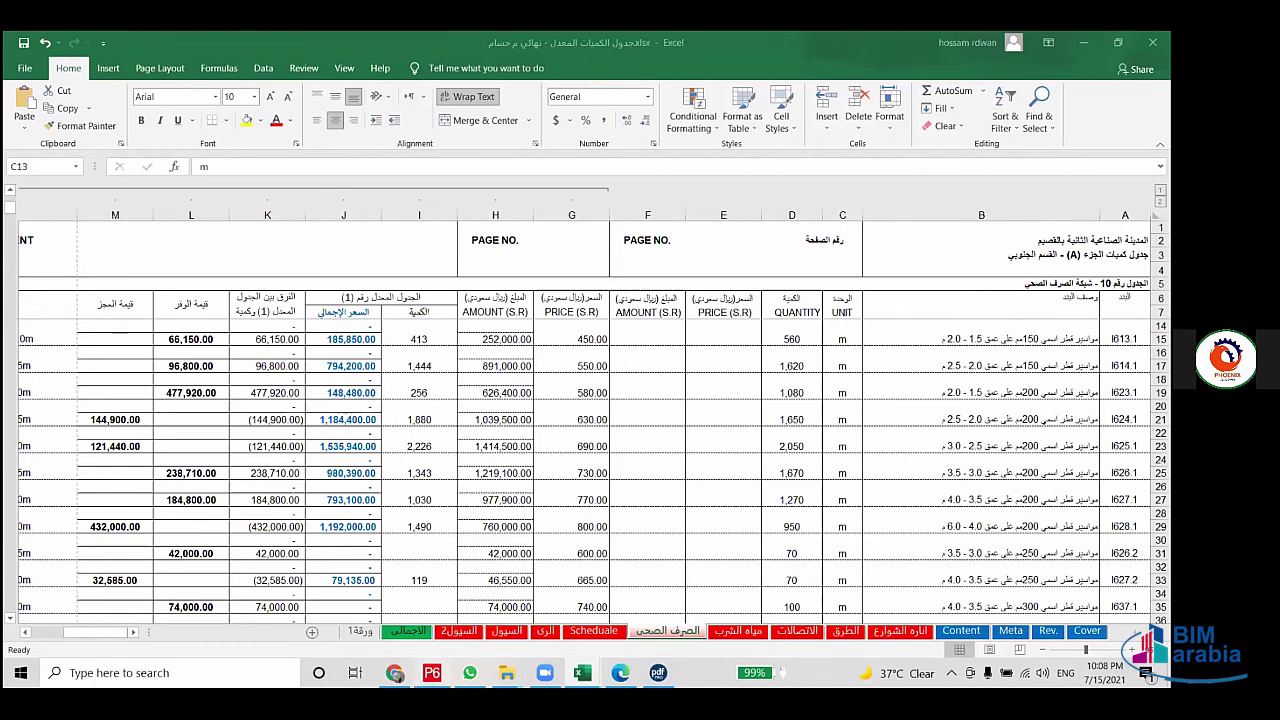
click(432, 672)
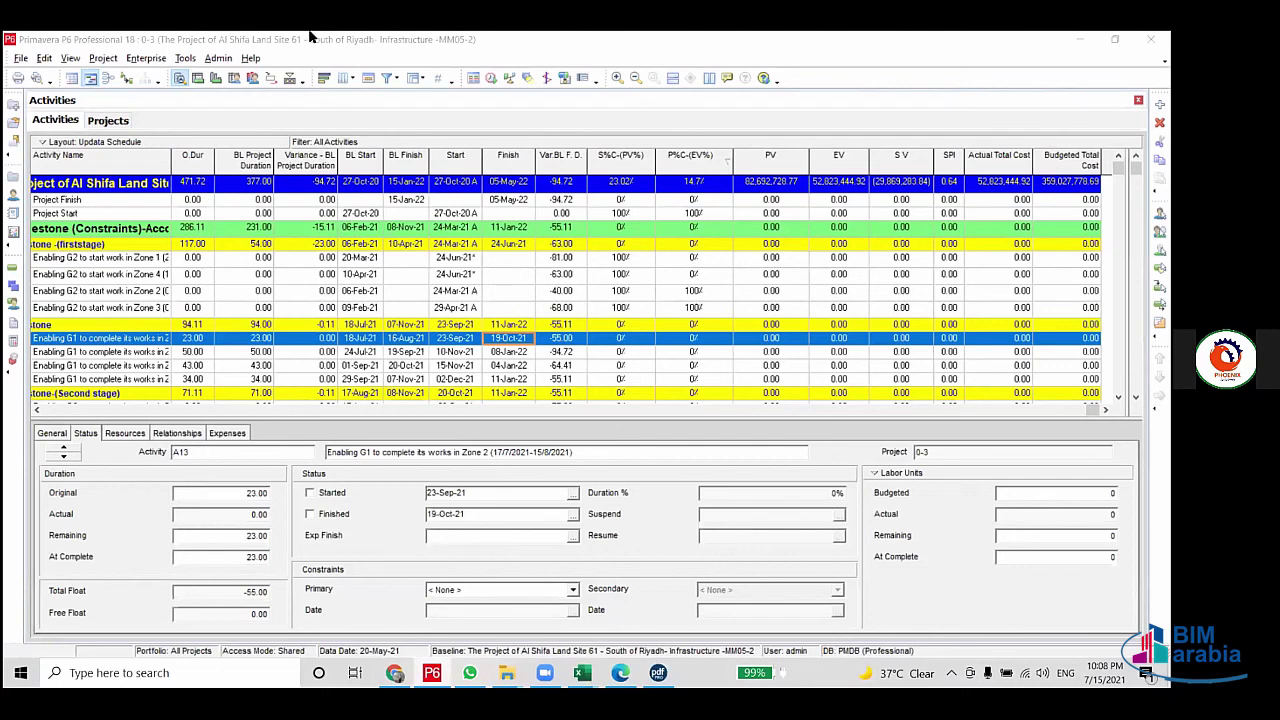
click(251, 59)
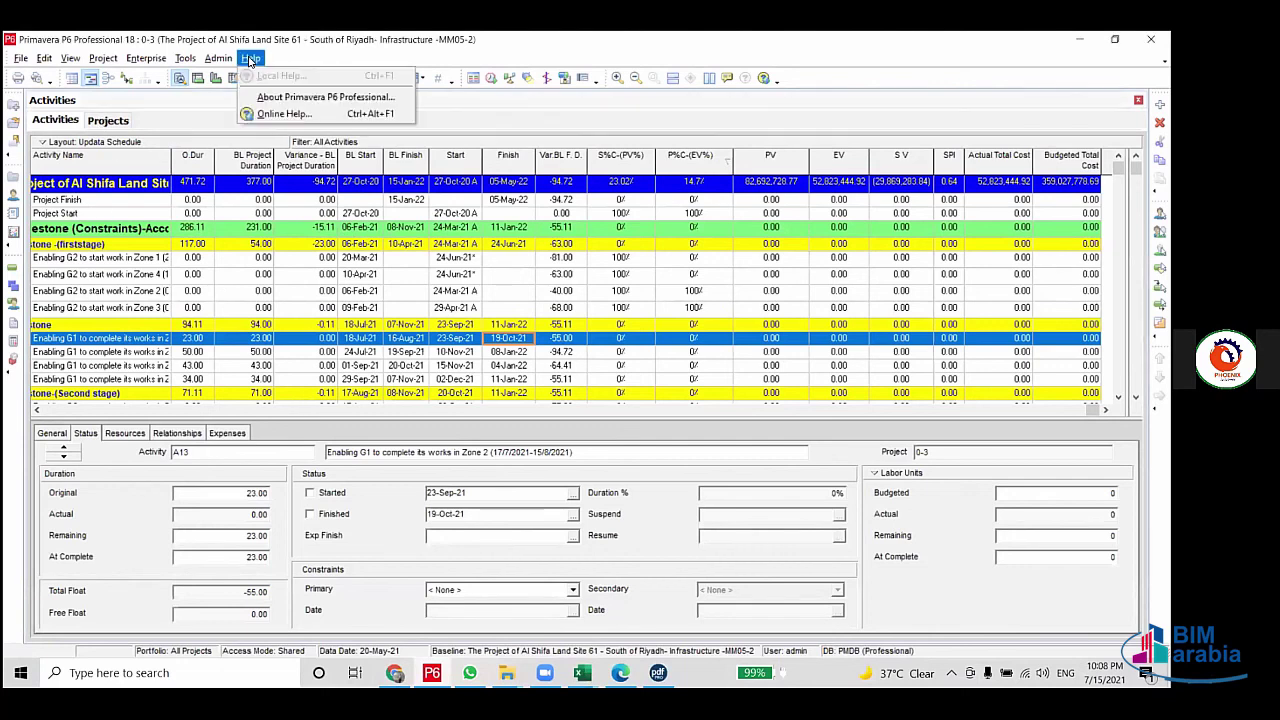
click(251, 59)
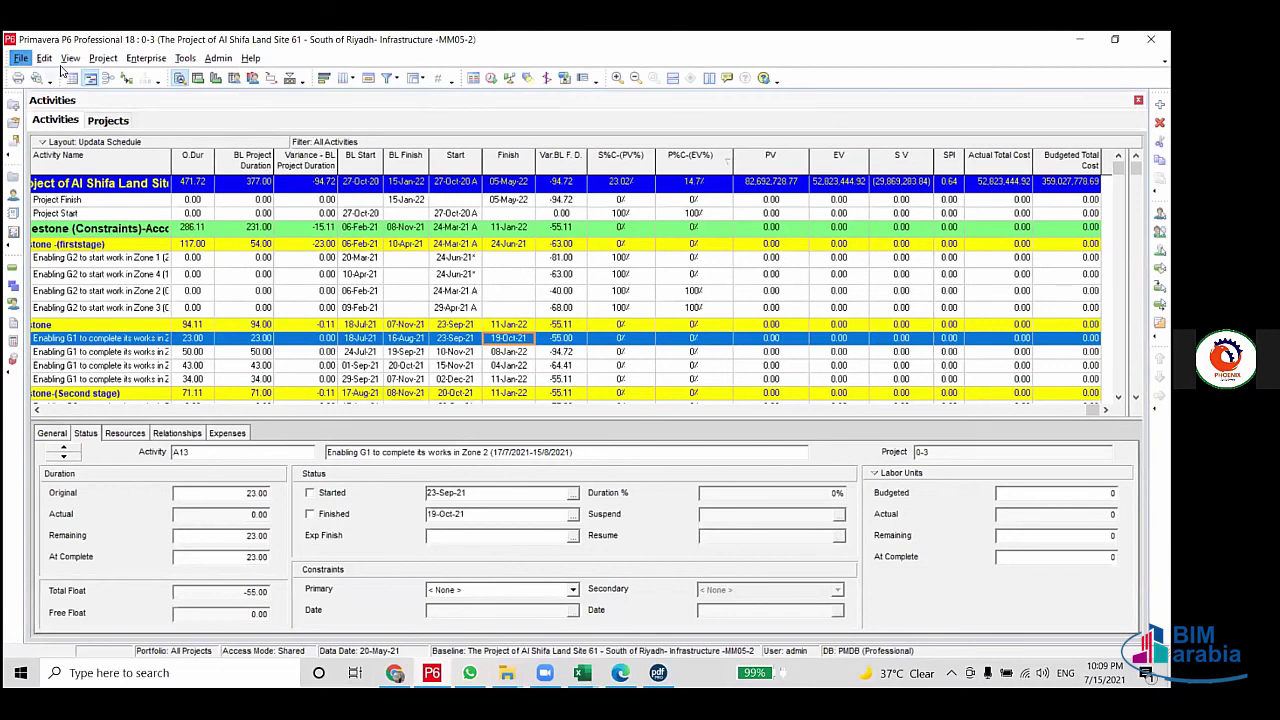
click(253, 58)
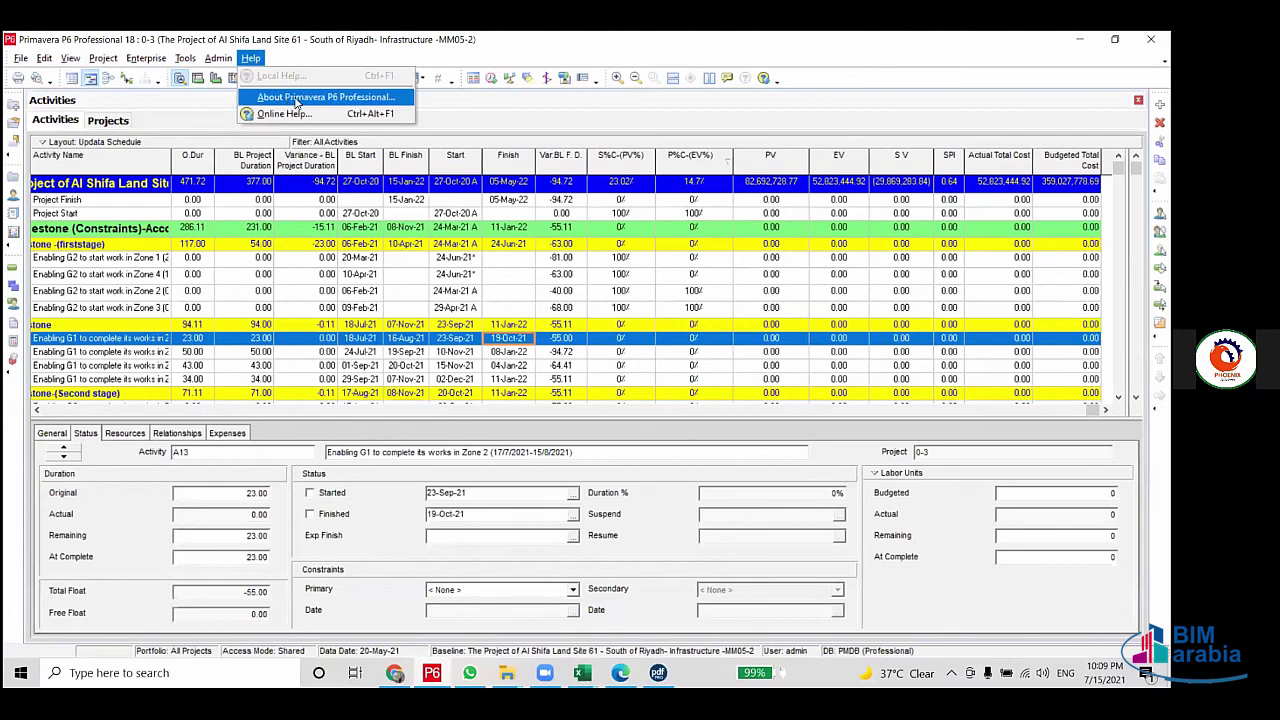
click(298, 97)
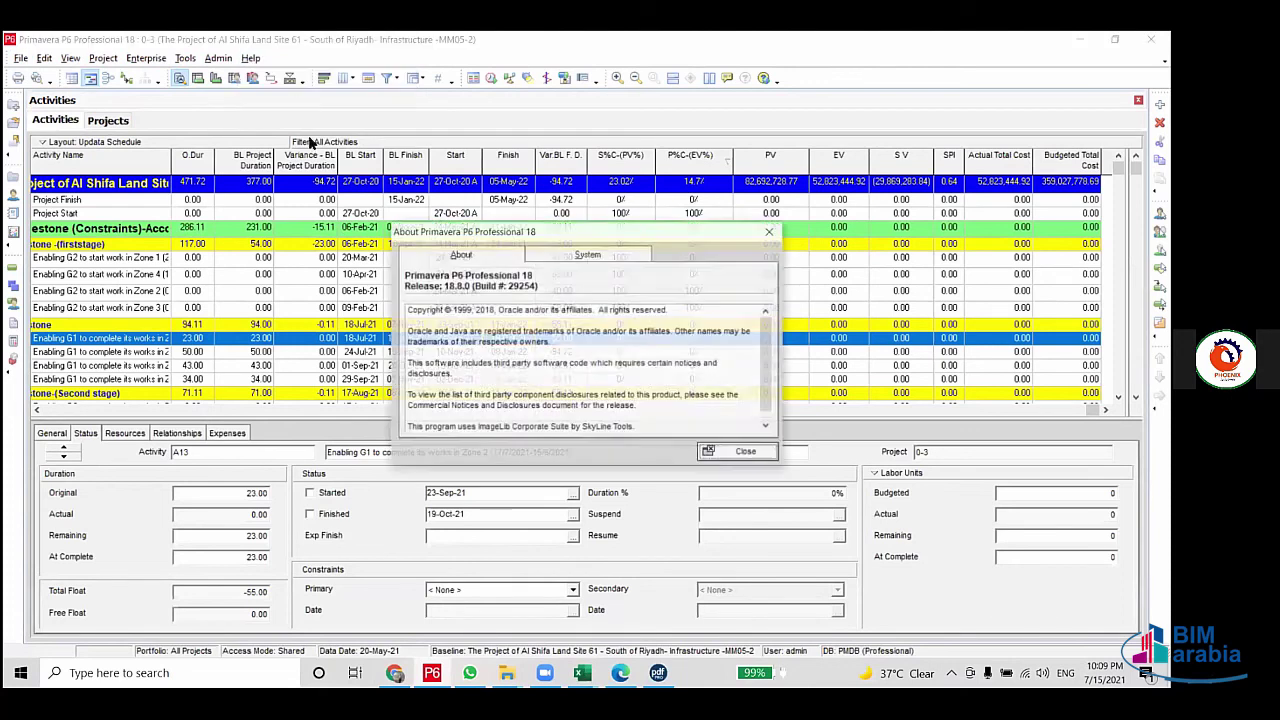
click(614, 256)
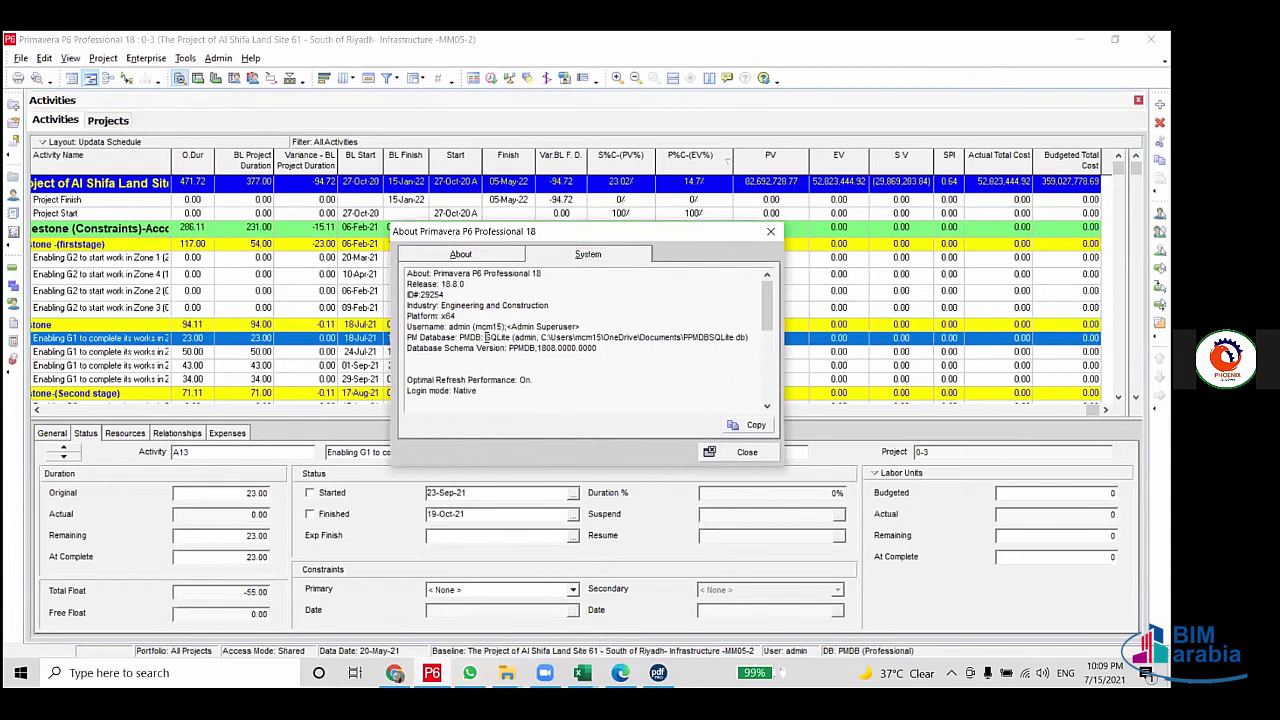
drag(485, 337, 513, 338)
click(441, 285)
drag(441, 285, 466, 285)
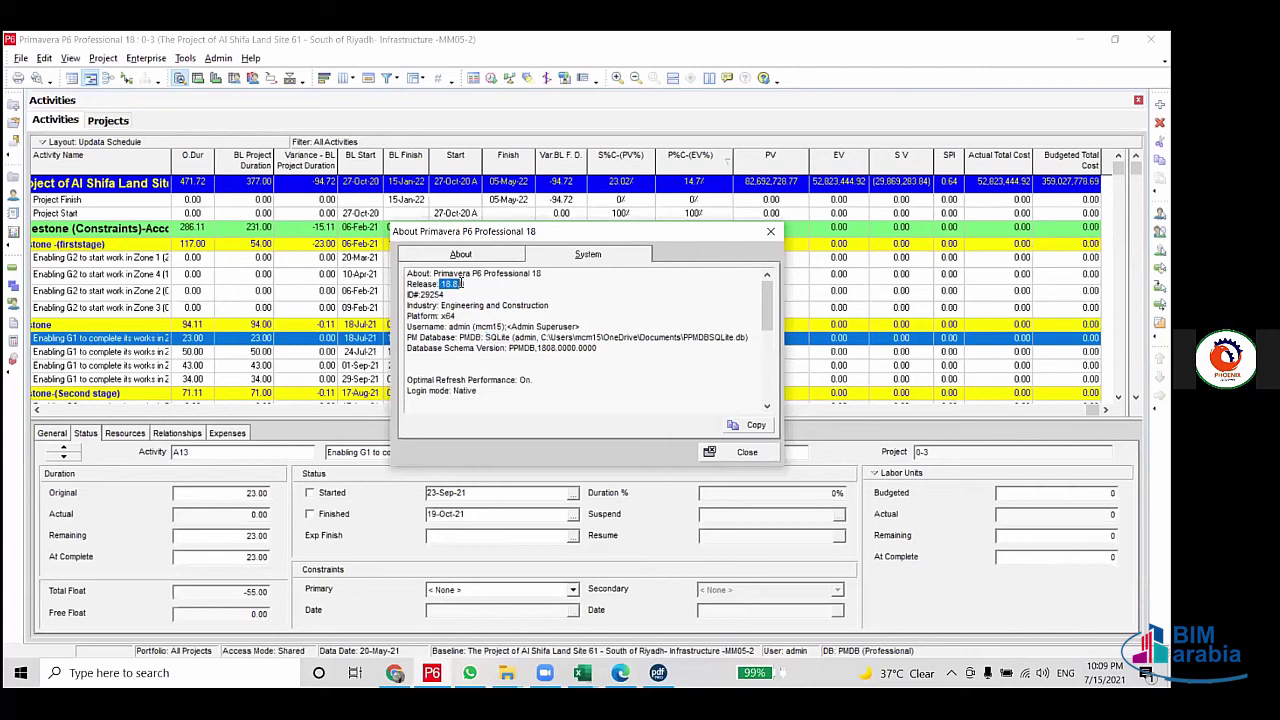
click(802, 50)
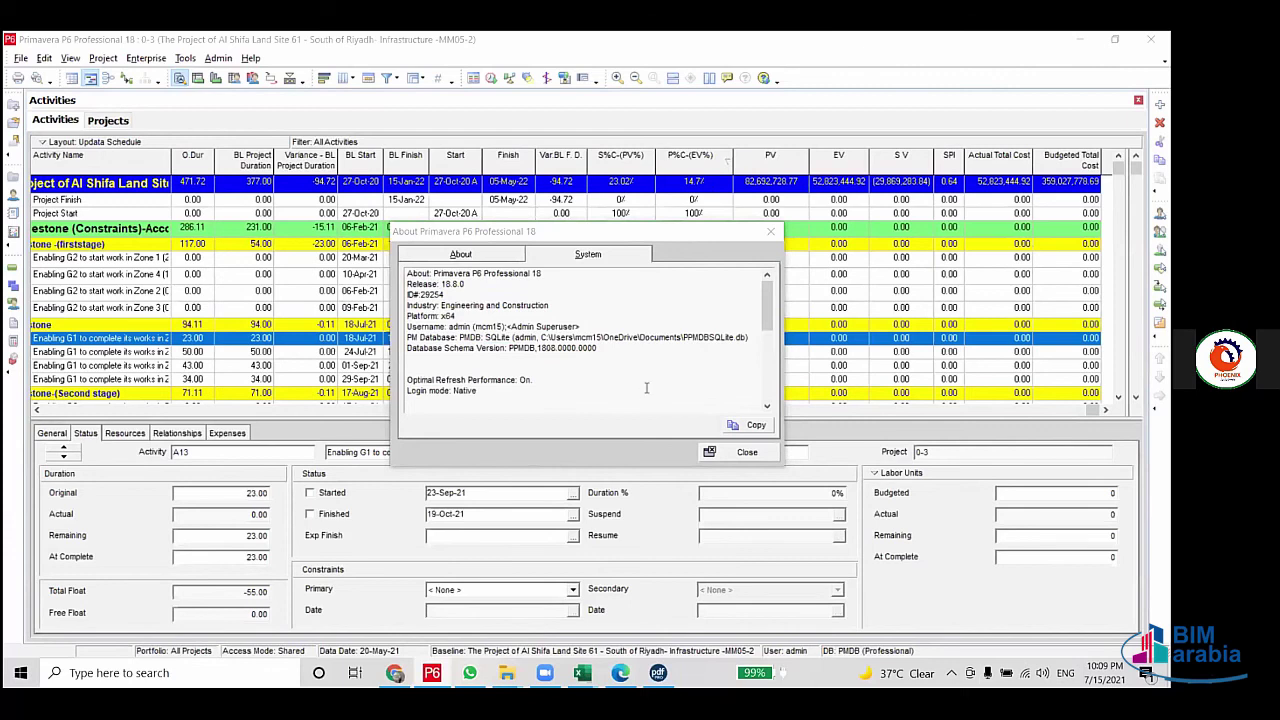
drag(443, 284, 466, 285)
click(443, 284)
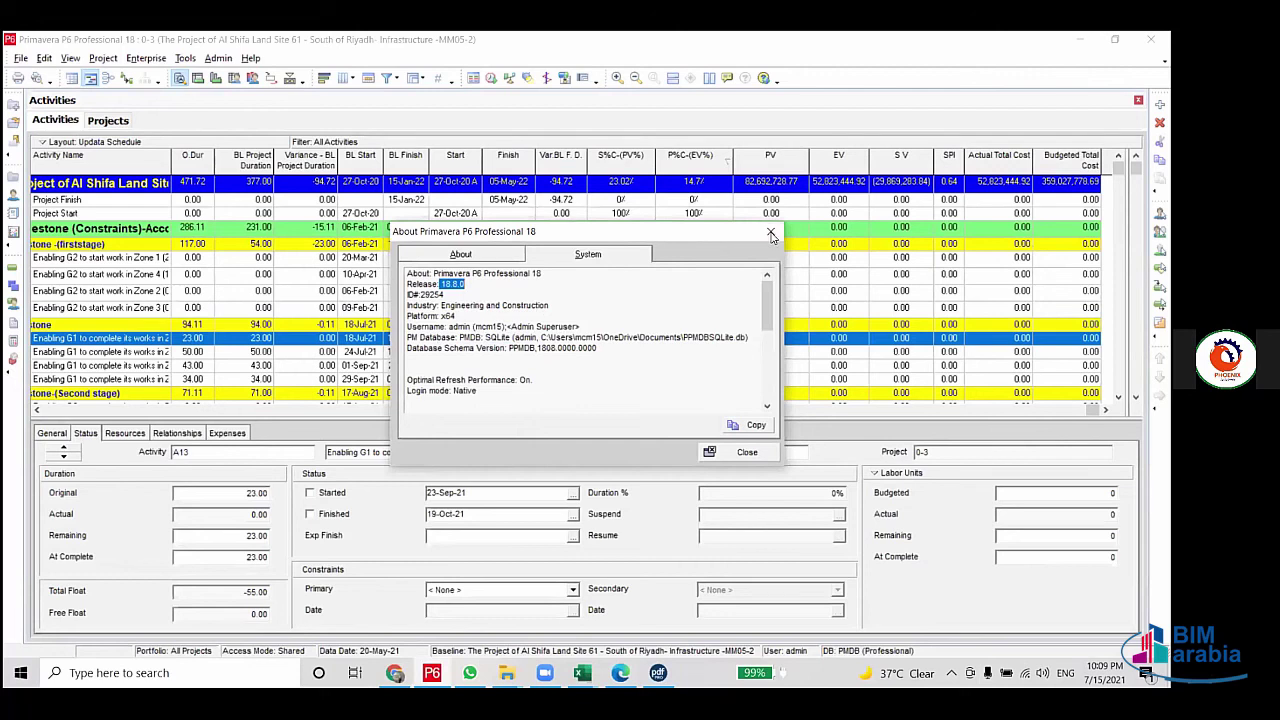
click(771, 235)
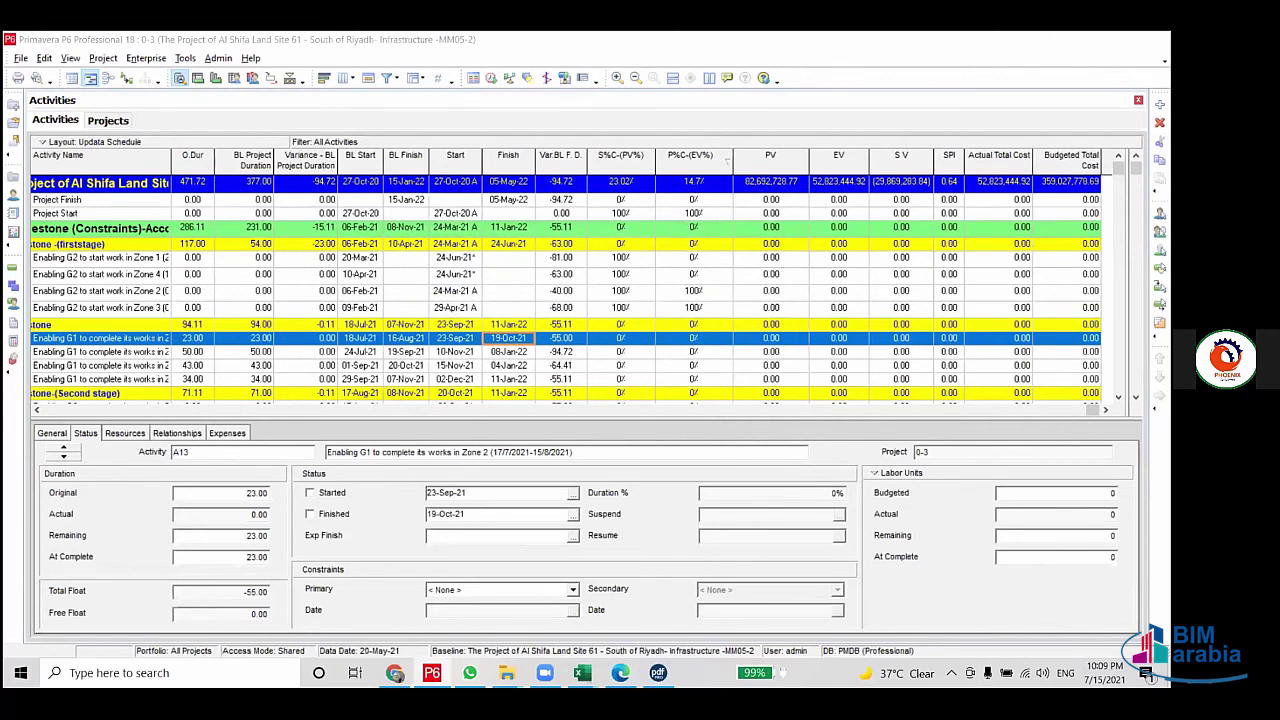
click(1083, 40)
Step: Minimise Excel, the PDF schedule and pdfFactory to clear the desktop
click(1083, 42)
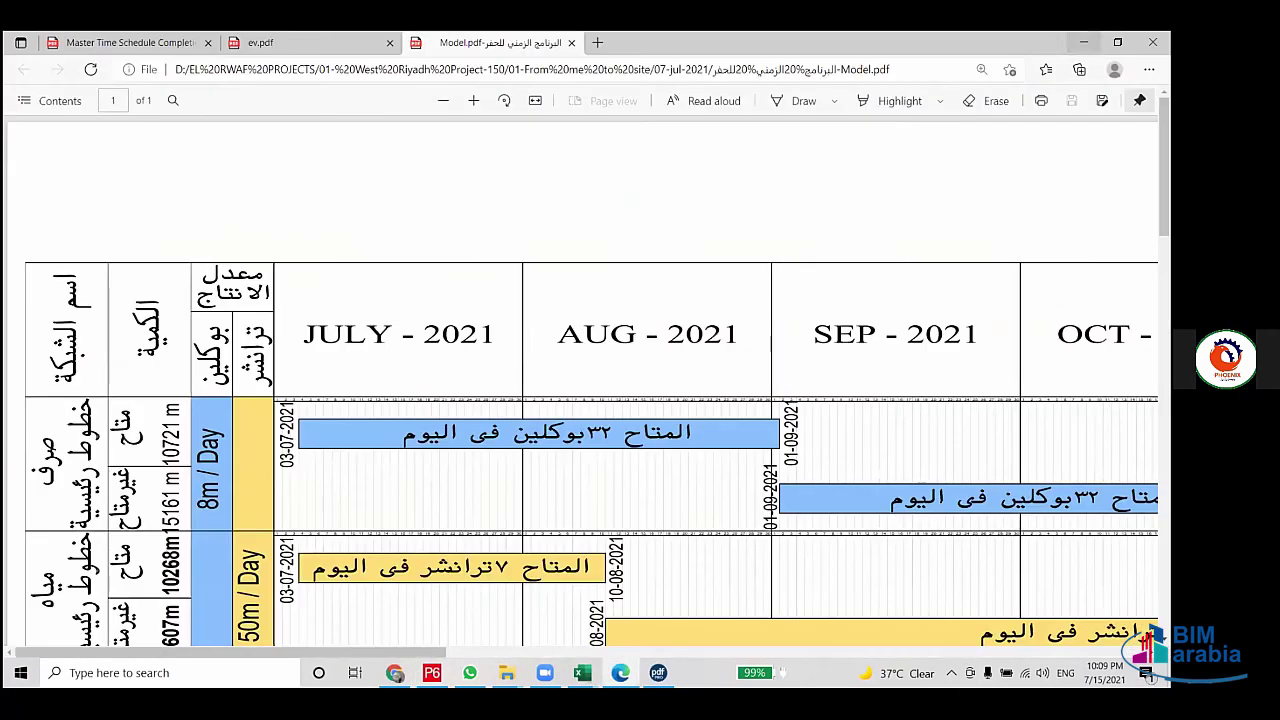
click(1083, 42)
click(1085, 42)
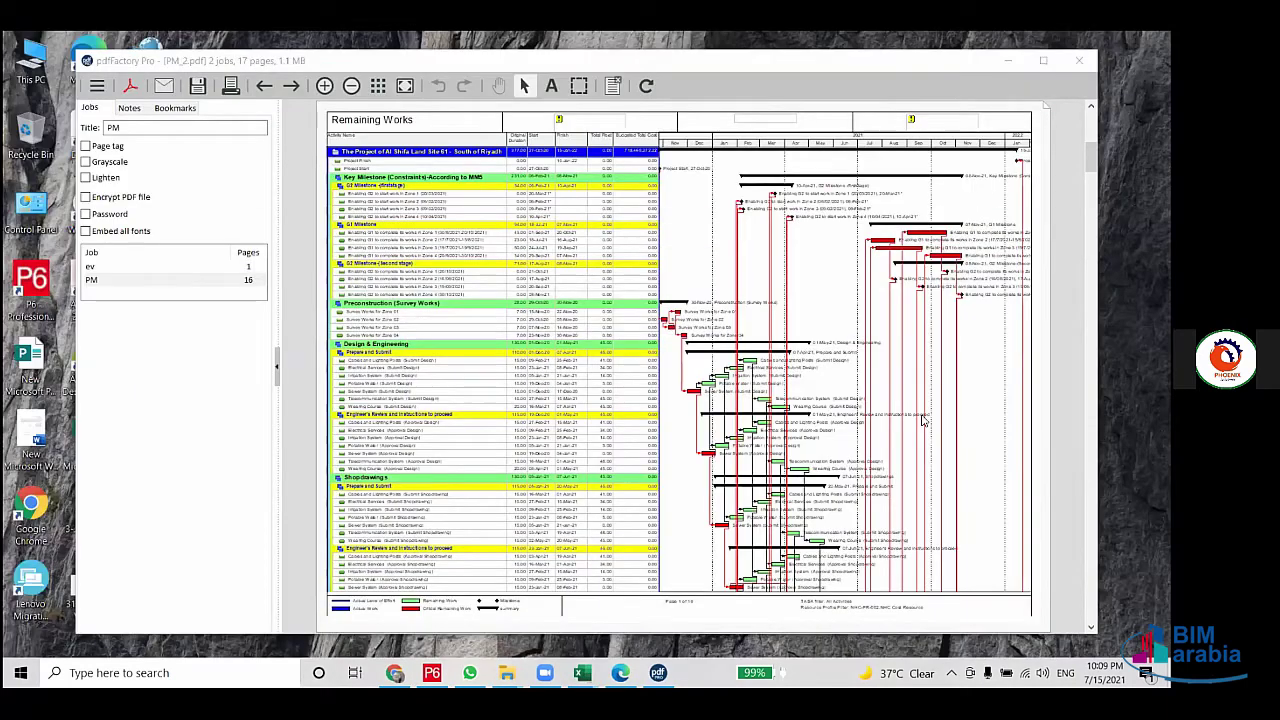
drag(1000, 63, 925, 407)
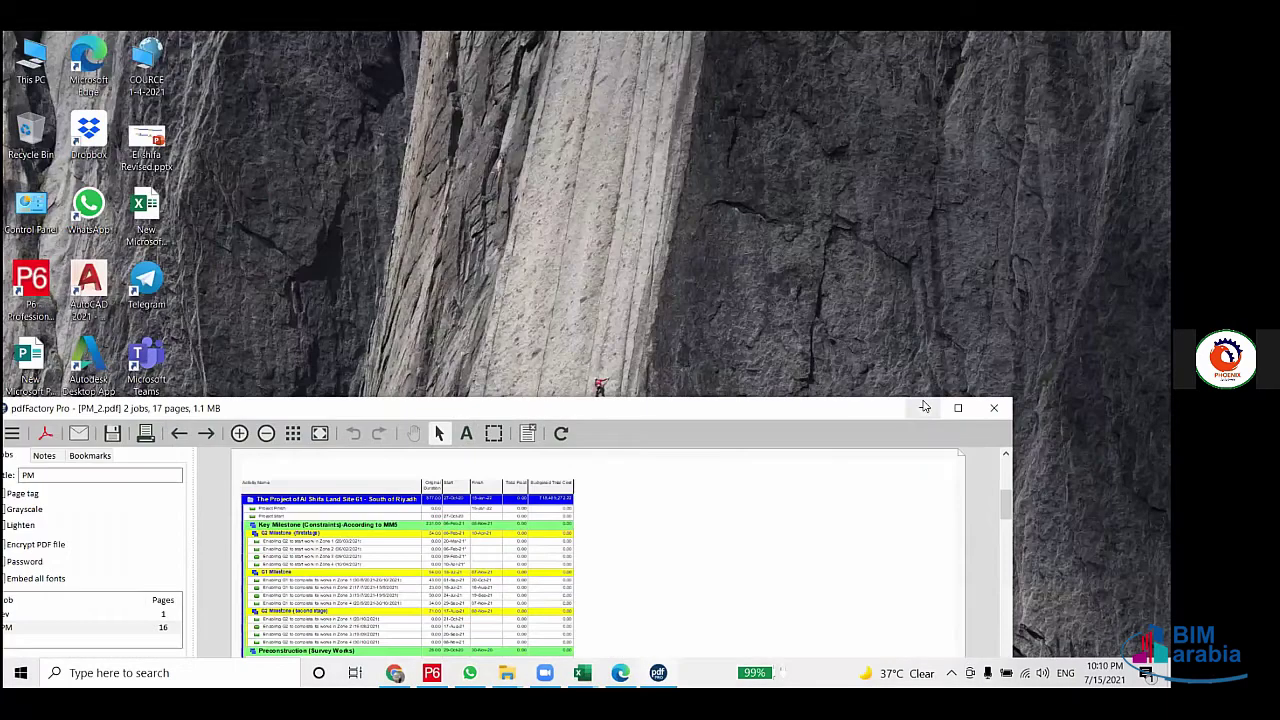
click(925, 407)
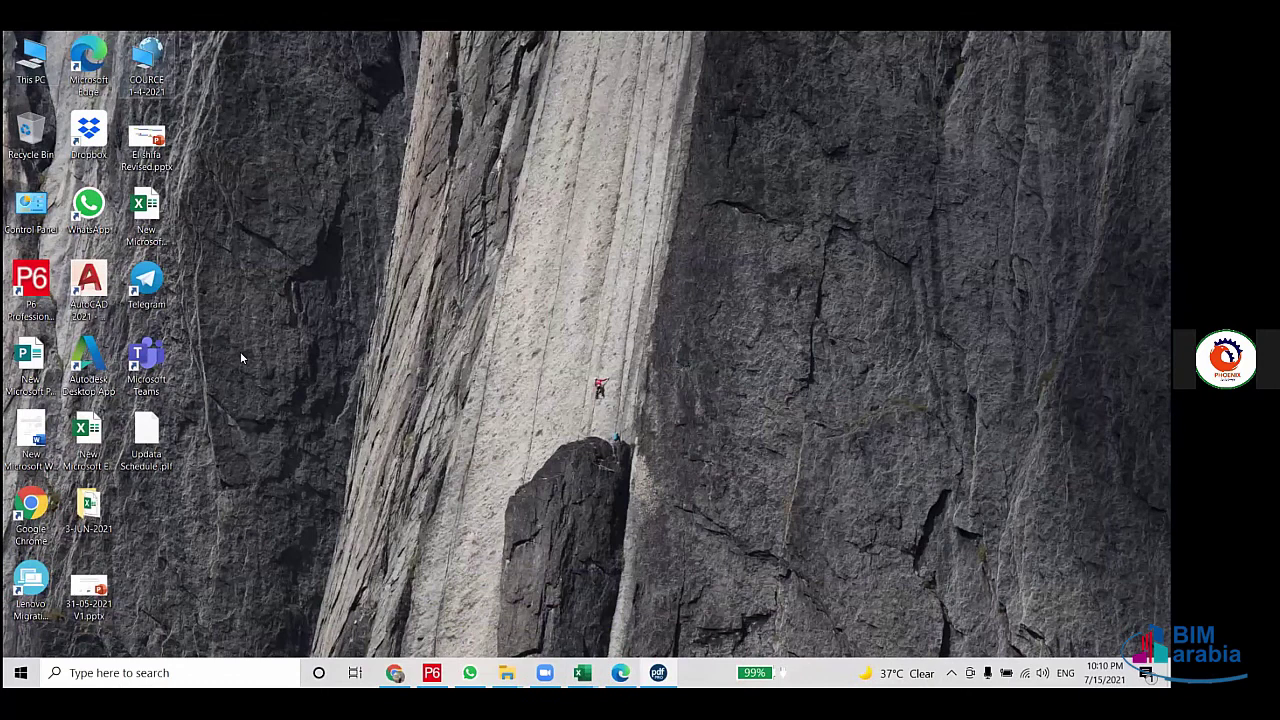
Step: Open COURCE 1-4-2021 > Session 09 and bring up options for the Al Shifa Session-09 XER file
key(Return)
double_click(168, 334)
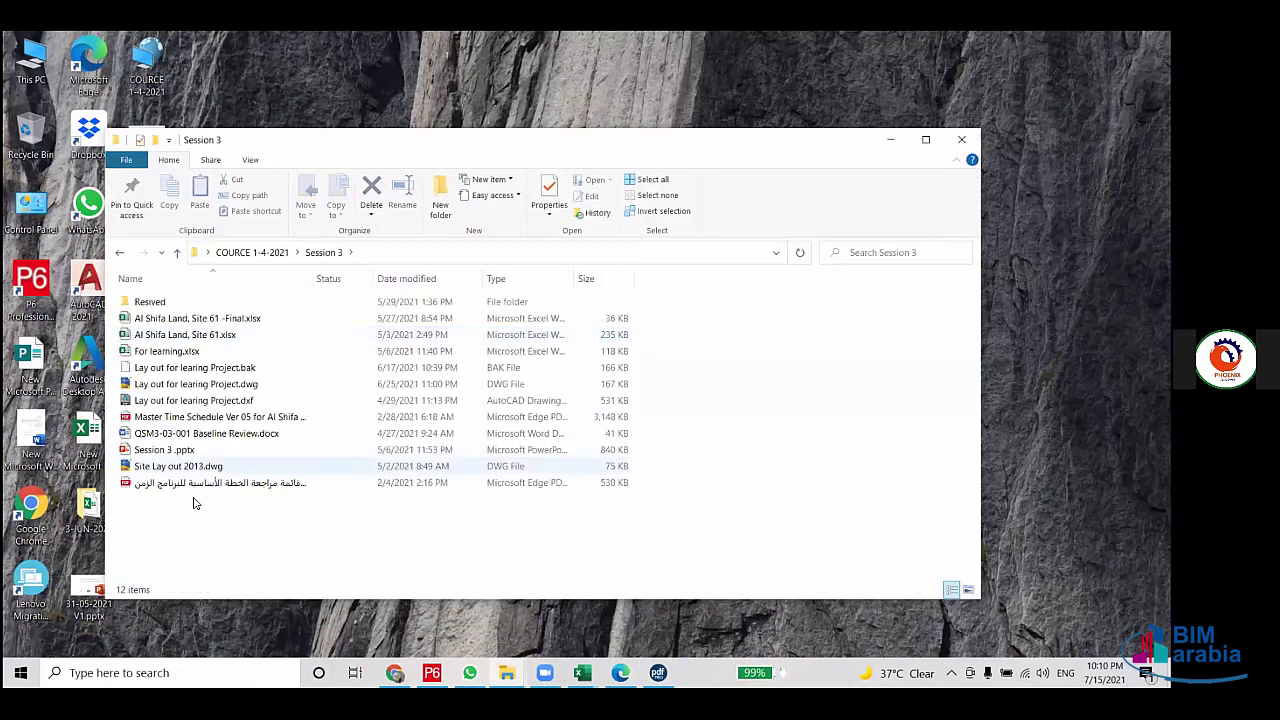
click(119, 252)
double_click(160, 350)
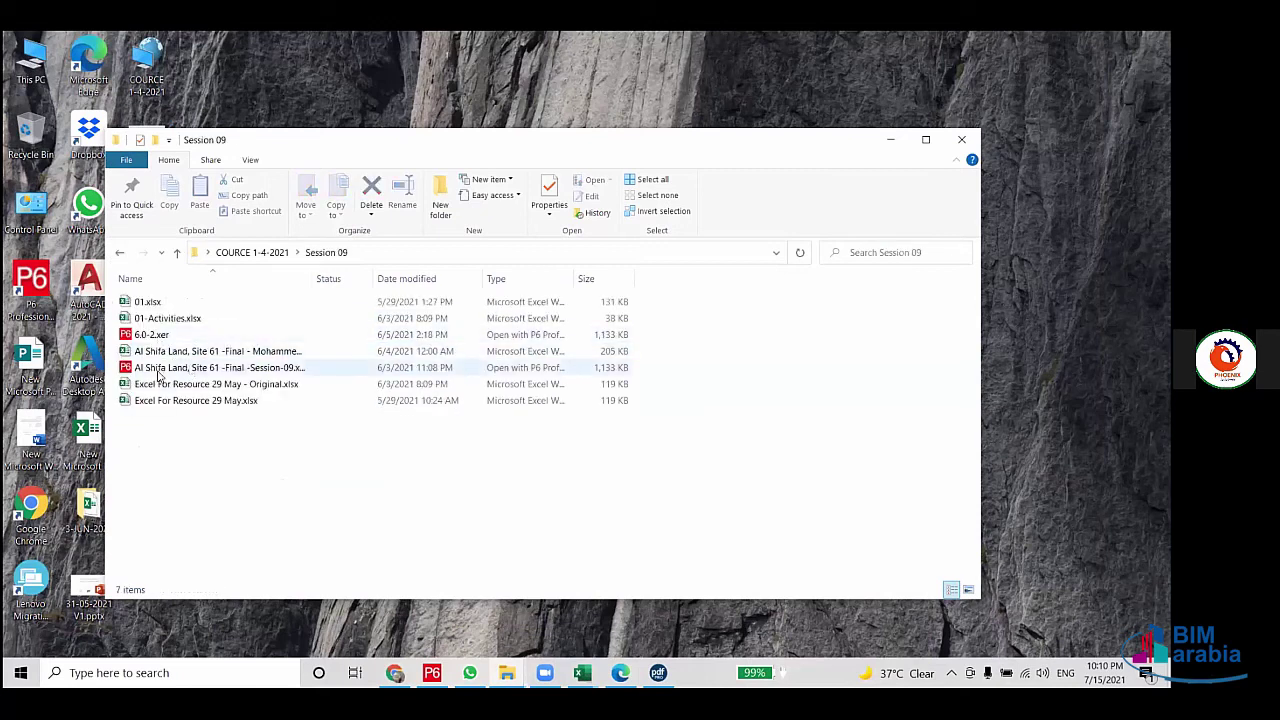
click(213, 370)
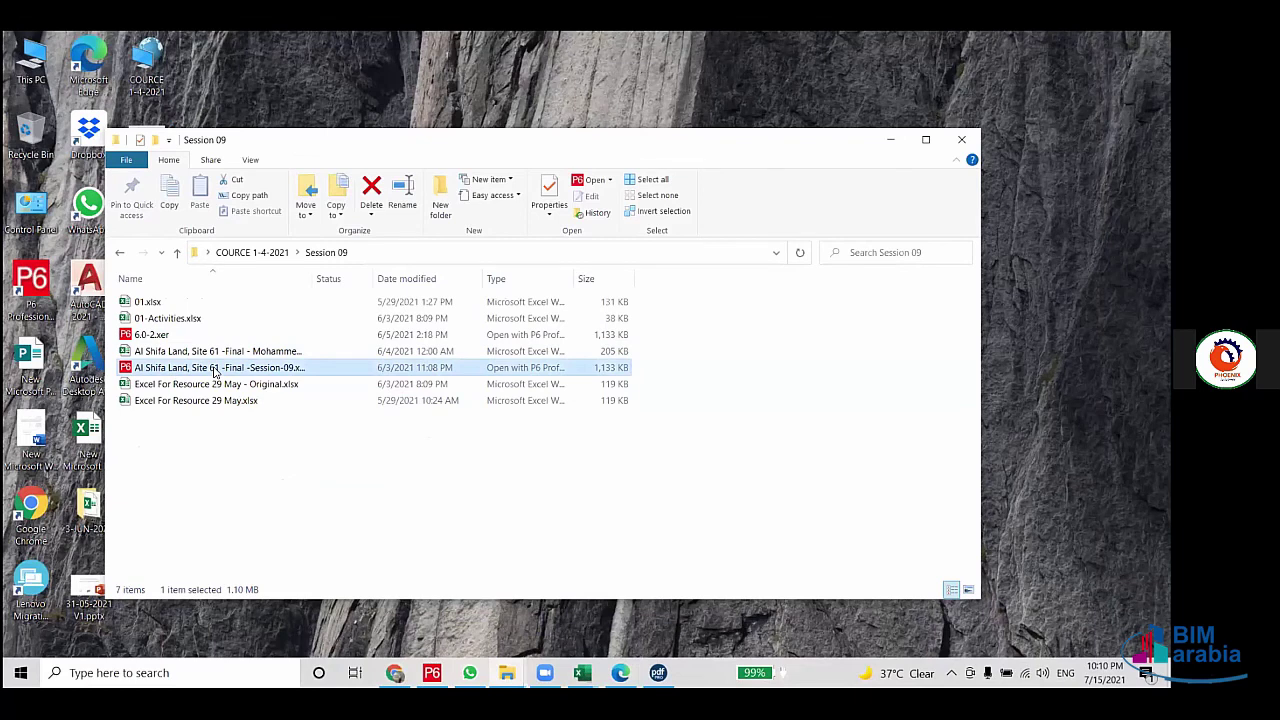
right_click(213, 370)
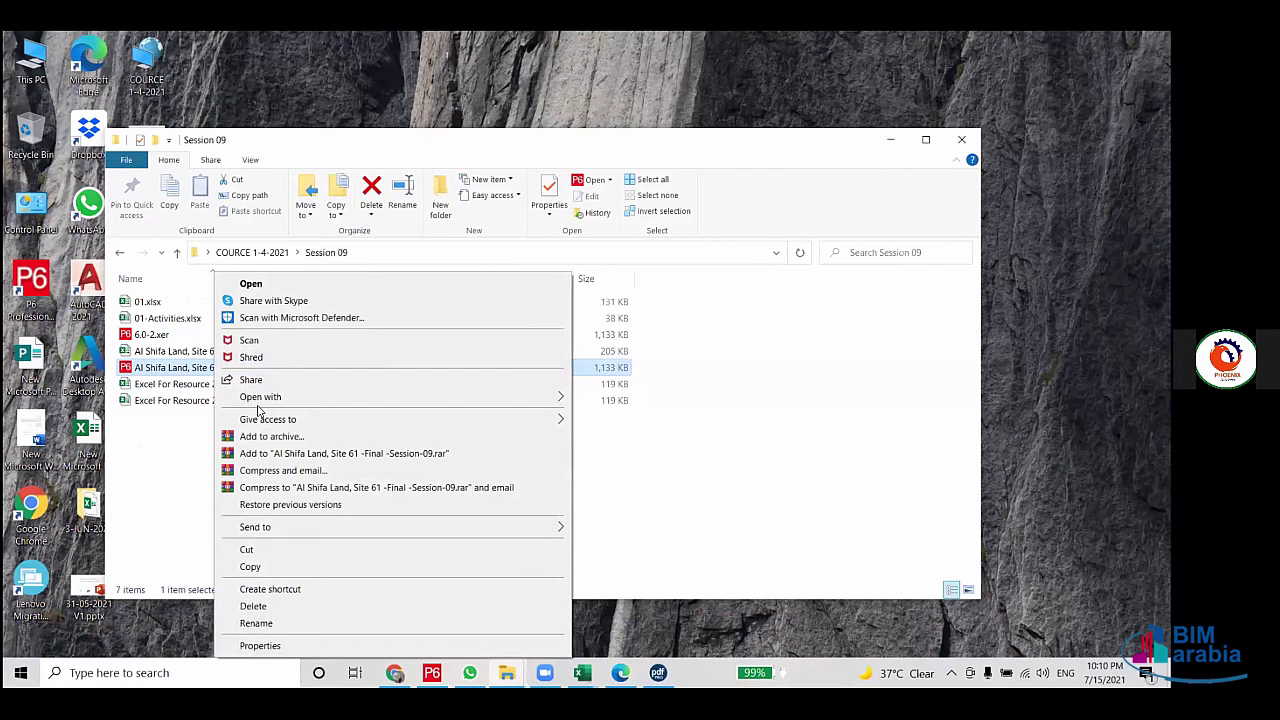
Step: Open the Session-09 XER file in Notepad and start editing its header version digits
mouse_move(268, 398)
click(610, 399)
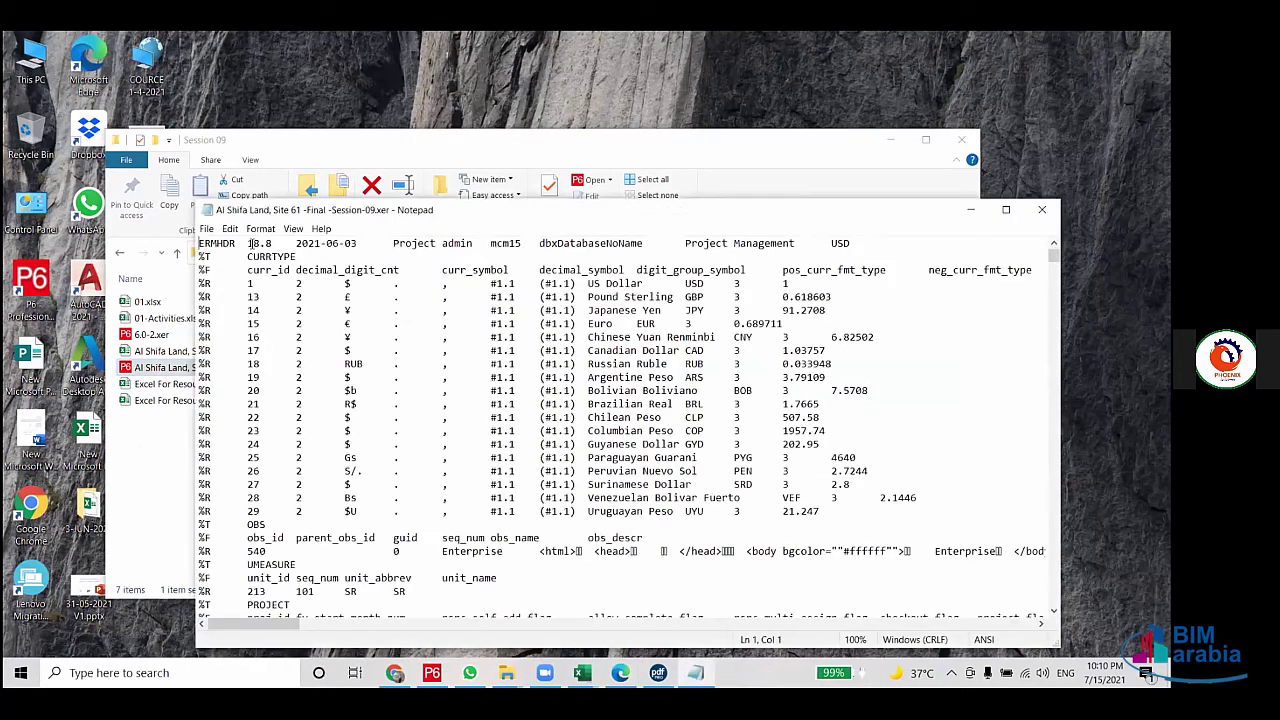
drag(249, 243, 274, 242)
click(248, 243)
double_click(250, 243)
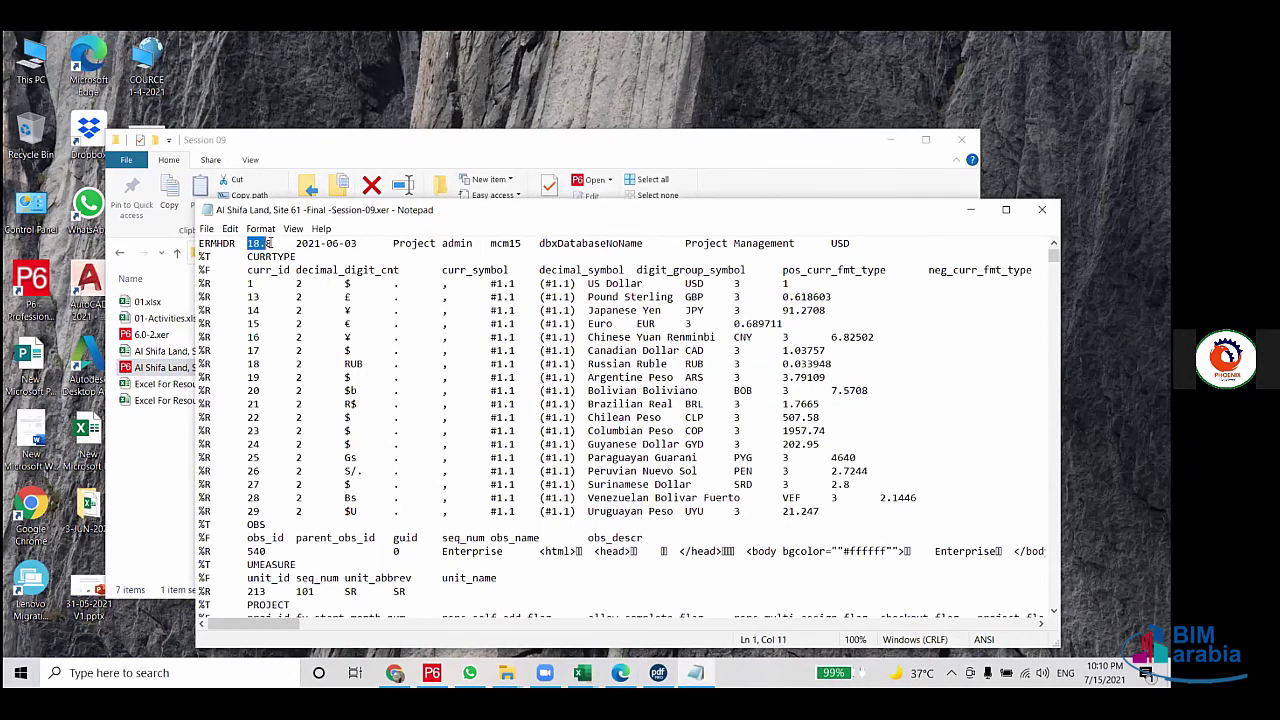
click(254, 243)
drag(253, 243, 259, 243)
text(6)
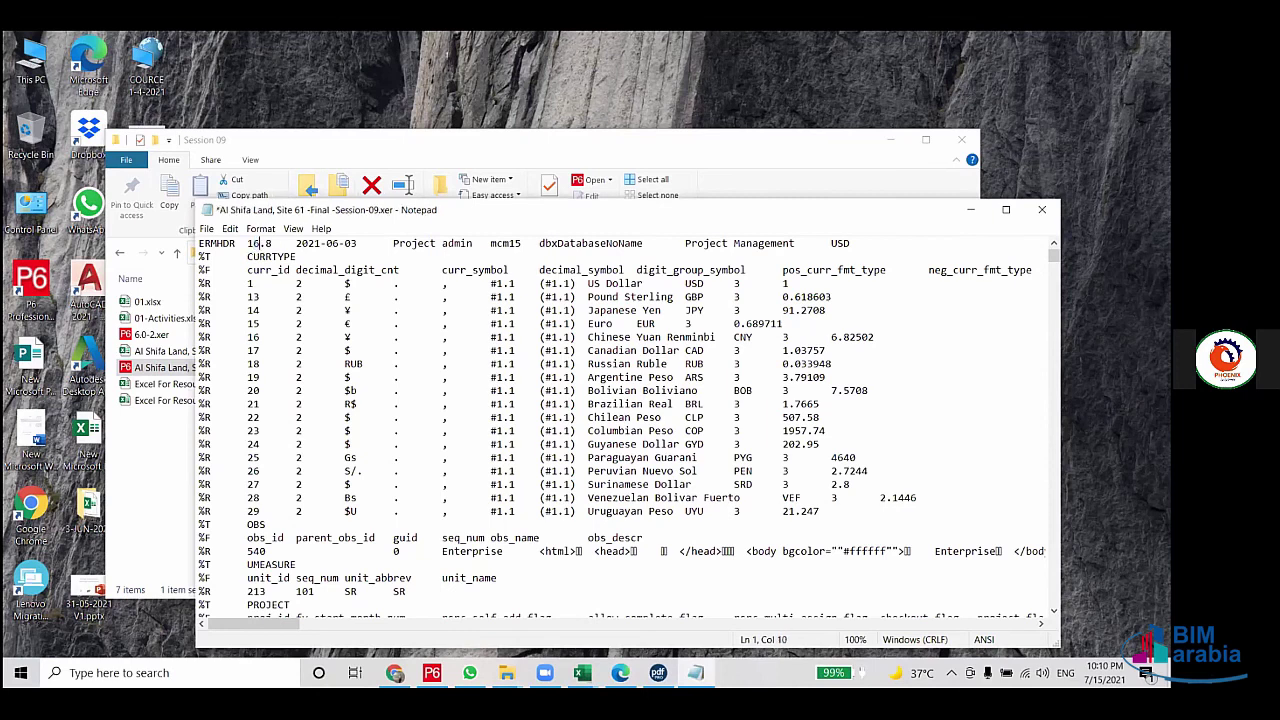
drag(266, 243, 272, 243)
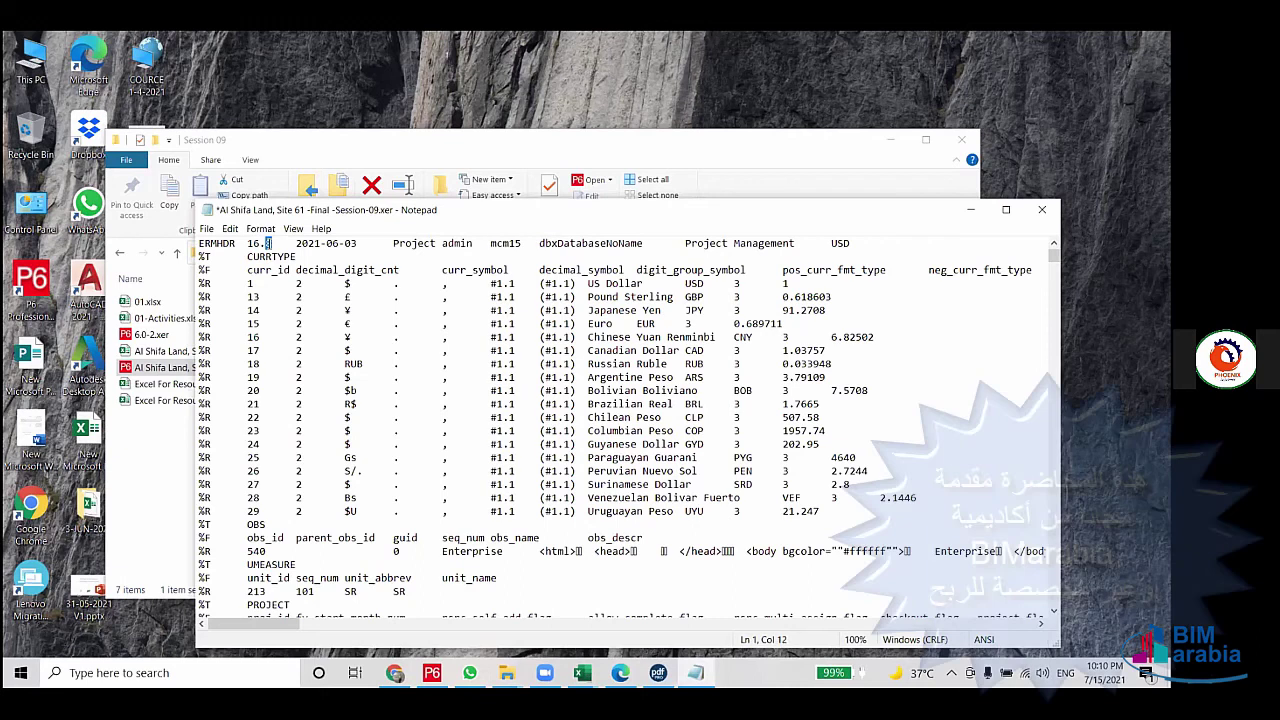
text(2)
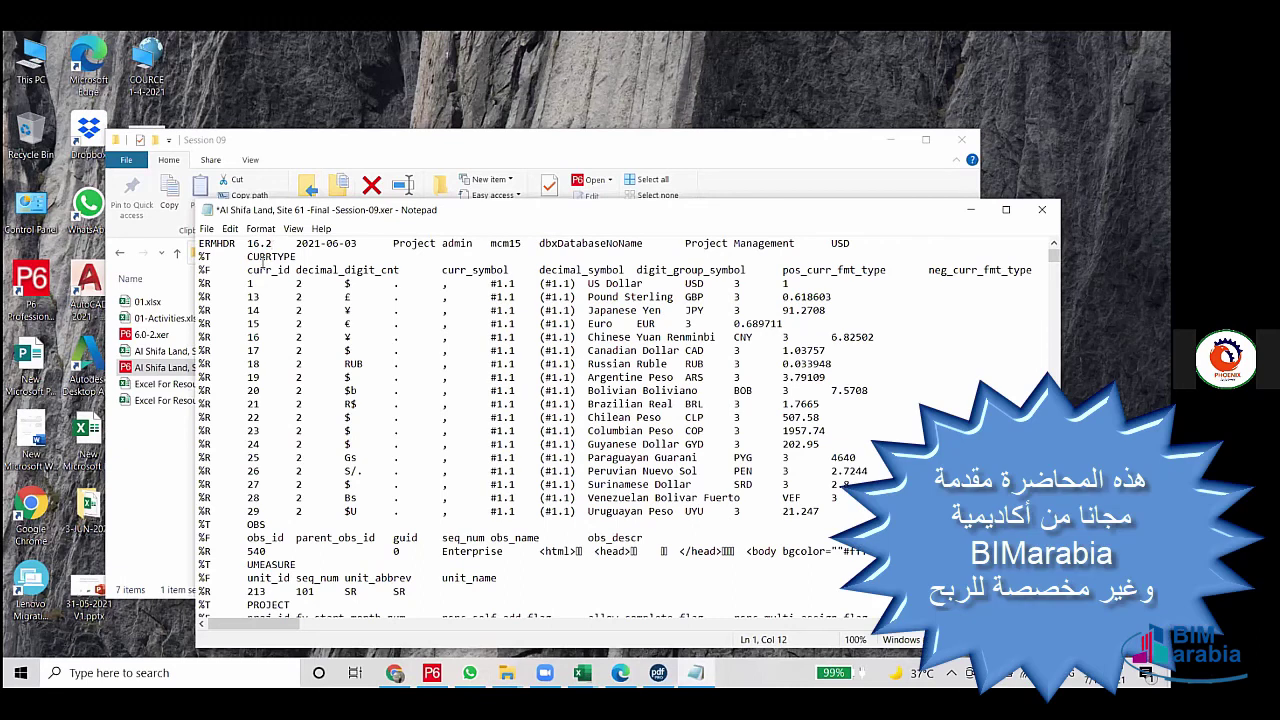
Step: Look up the P6 installation's release number, 18.8.0, in the version system details
click(432, 672)
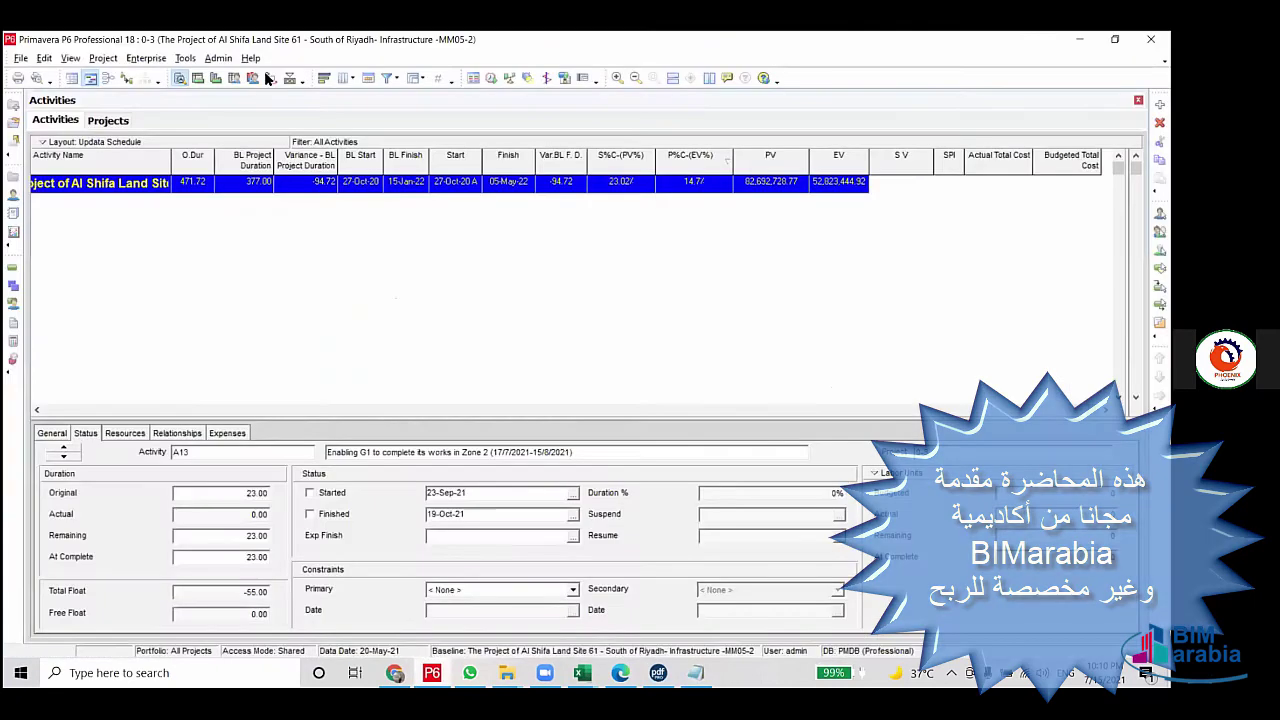
click(250, 58)
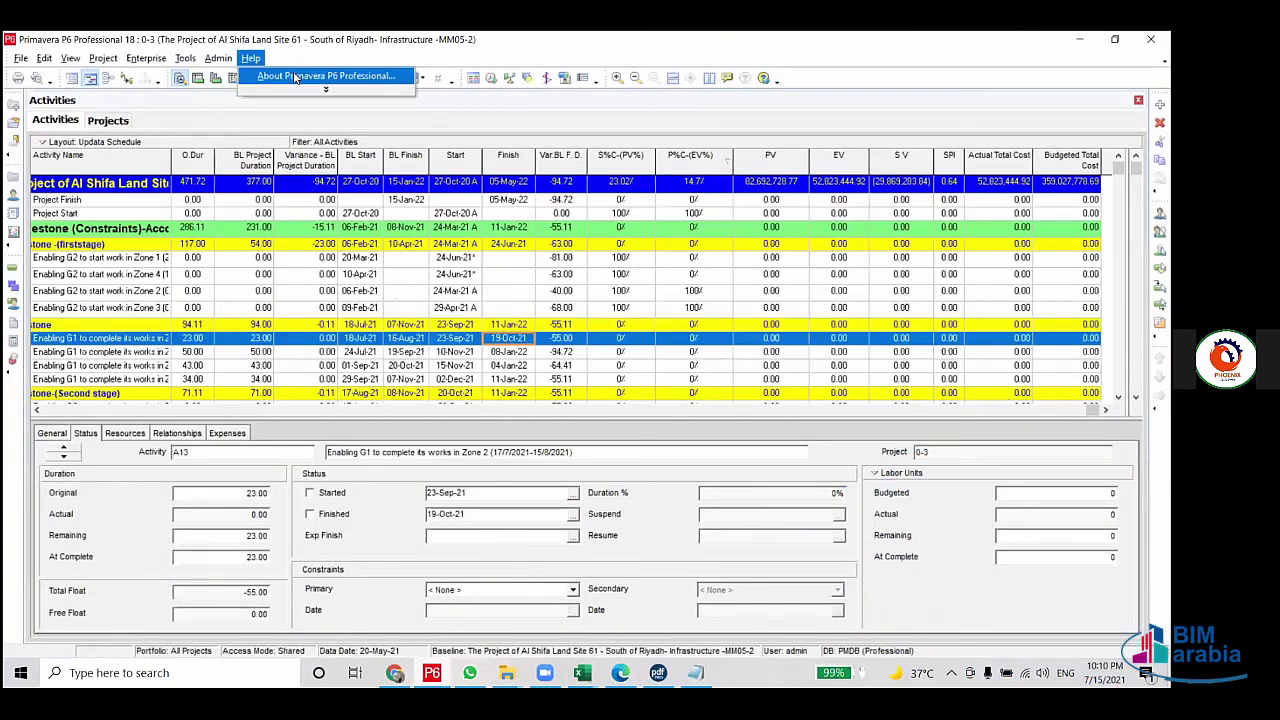
click(295, 77)
click(598, 258)
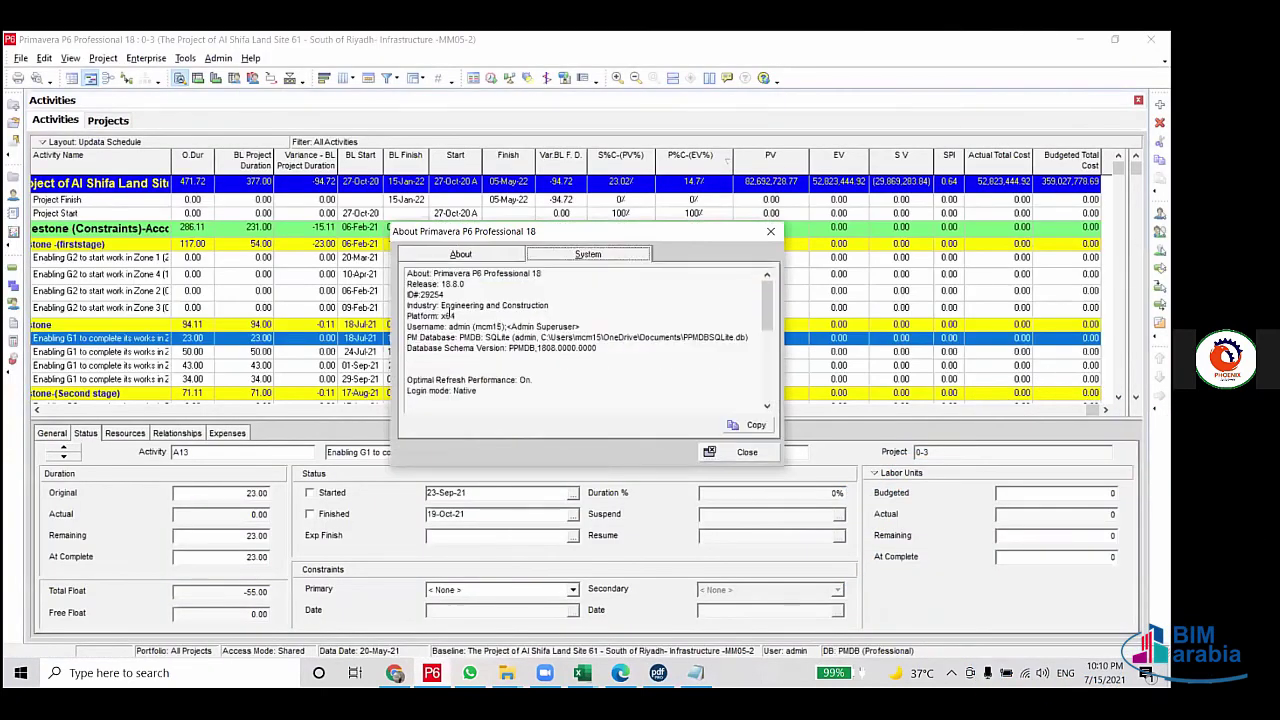
drag(442, 284, 464, 284)
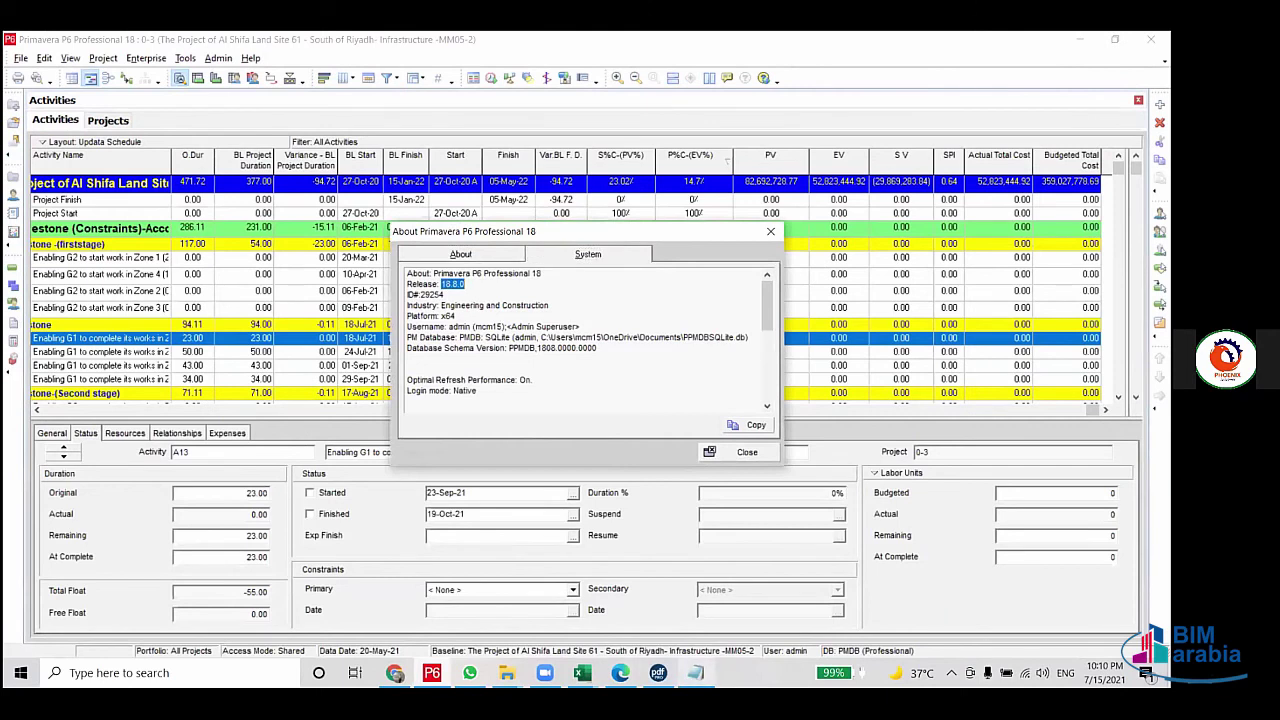
Step: Replace the XER header version 16.2 with 18.8.0, then close Notepad saving the changes
click(695, 672)
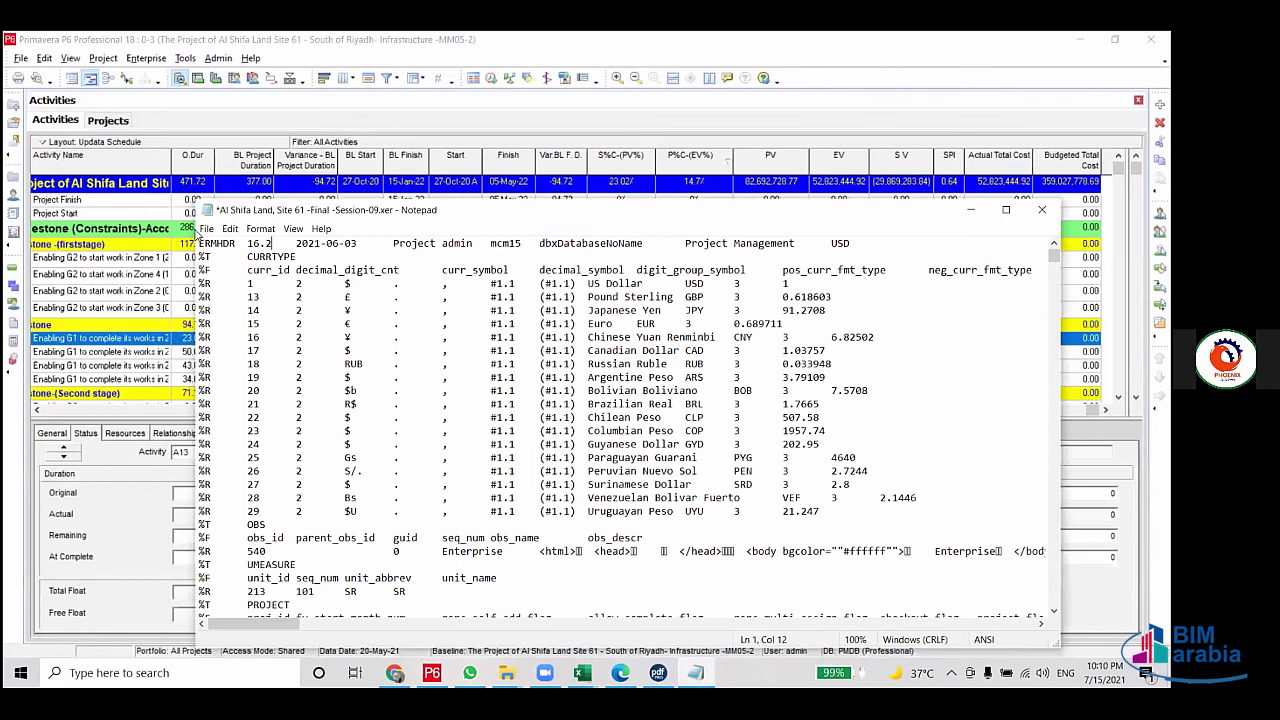
click(248, 243)
drag(252, 243, 274, 243)
text(18.8.0)
click(1041, 209)
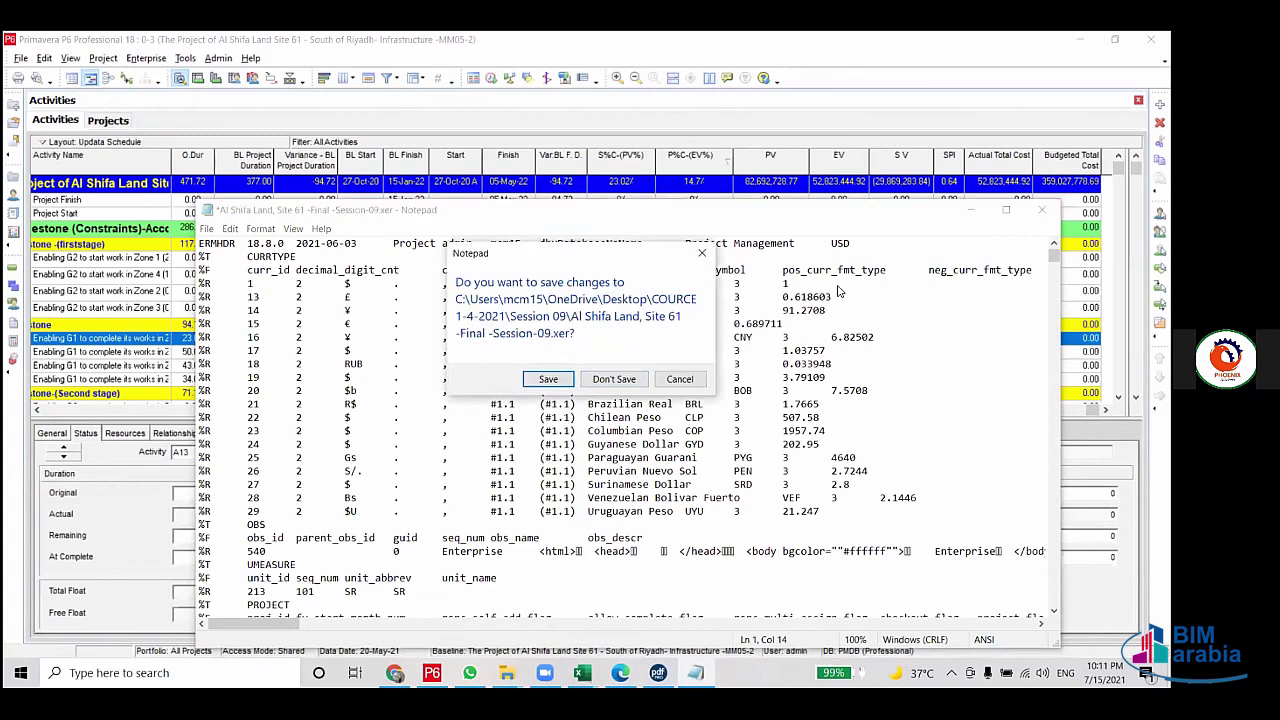
click(549, 380)
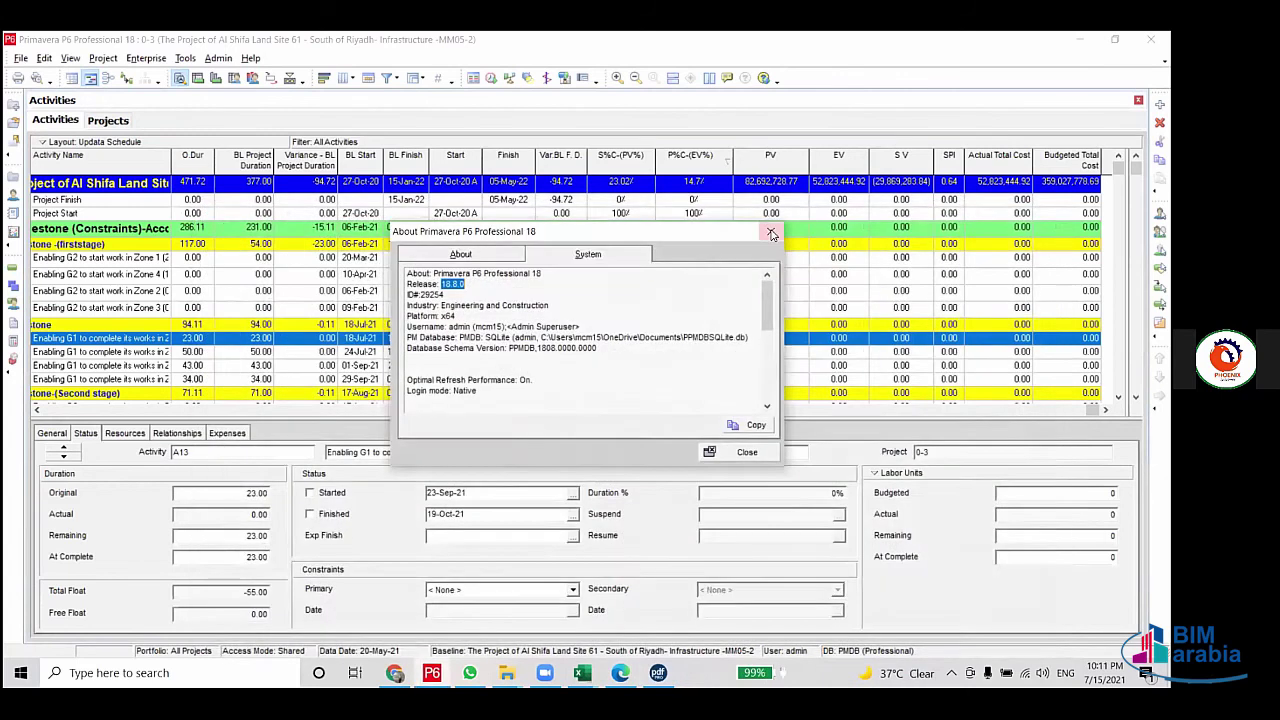
Step: Close P6's version box, view the forwarded error screenshot full size in WhatsApp, and return to P6
click(771, 233)
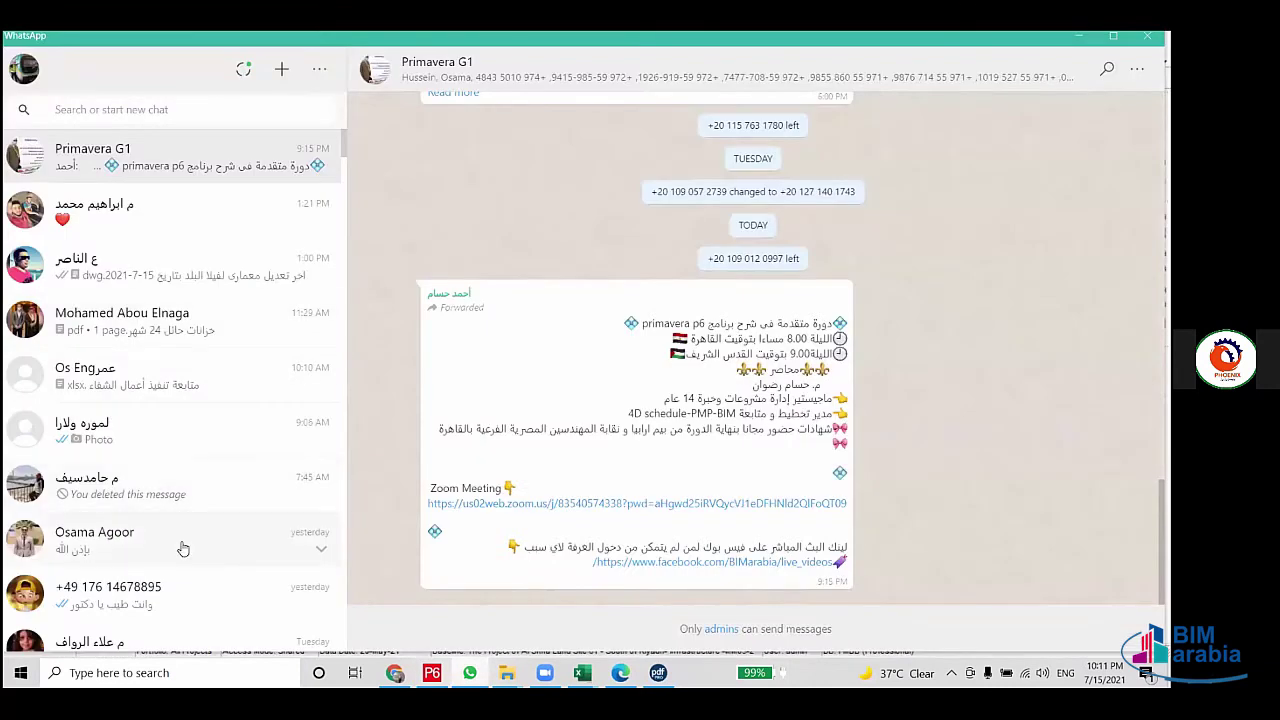
click(188, 544)
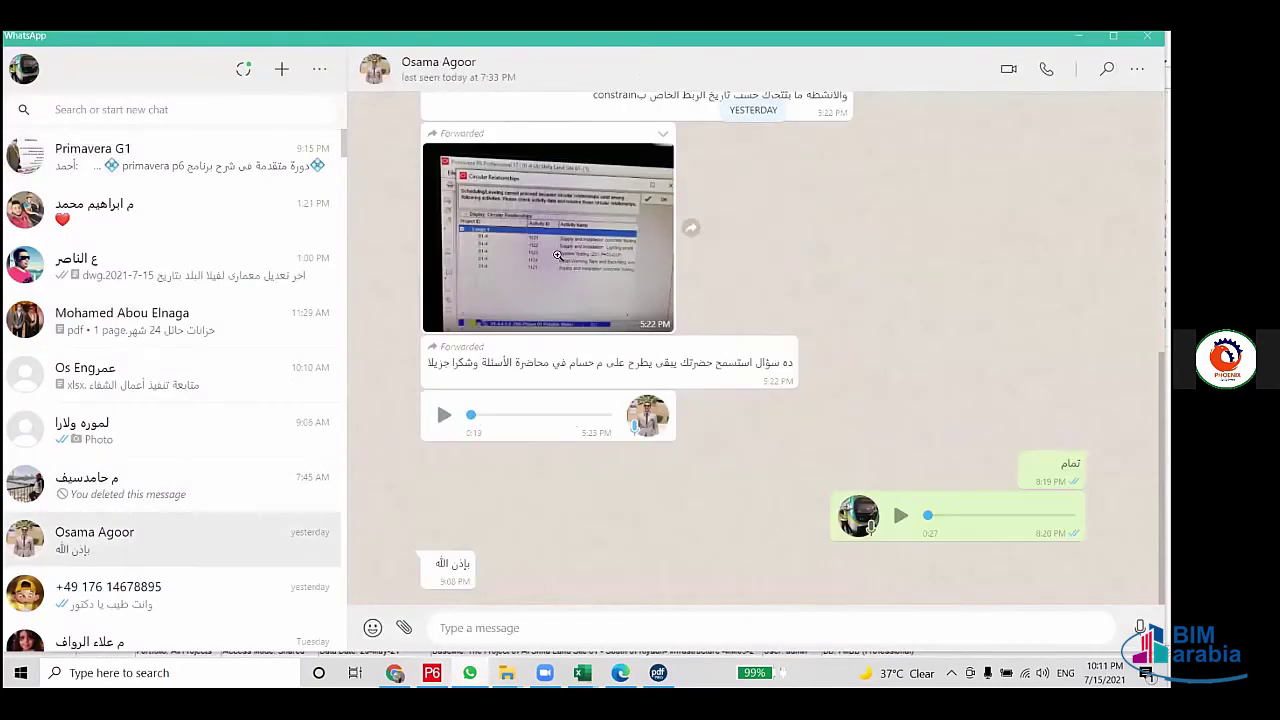
click(560, 270)
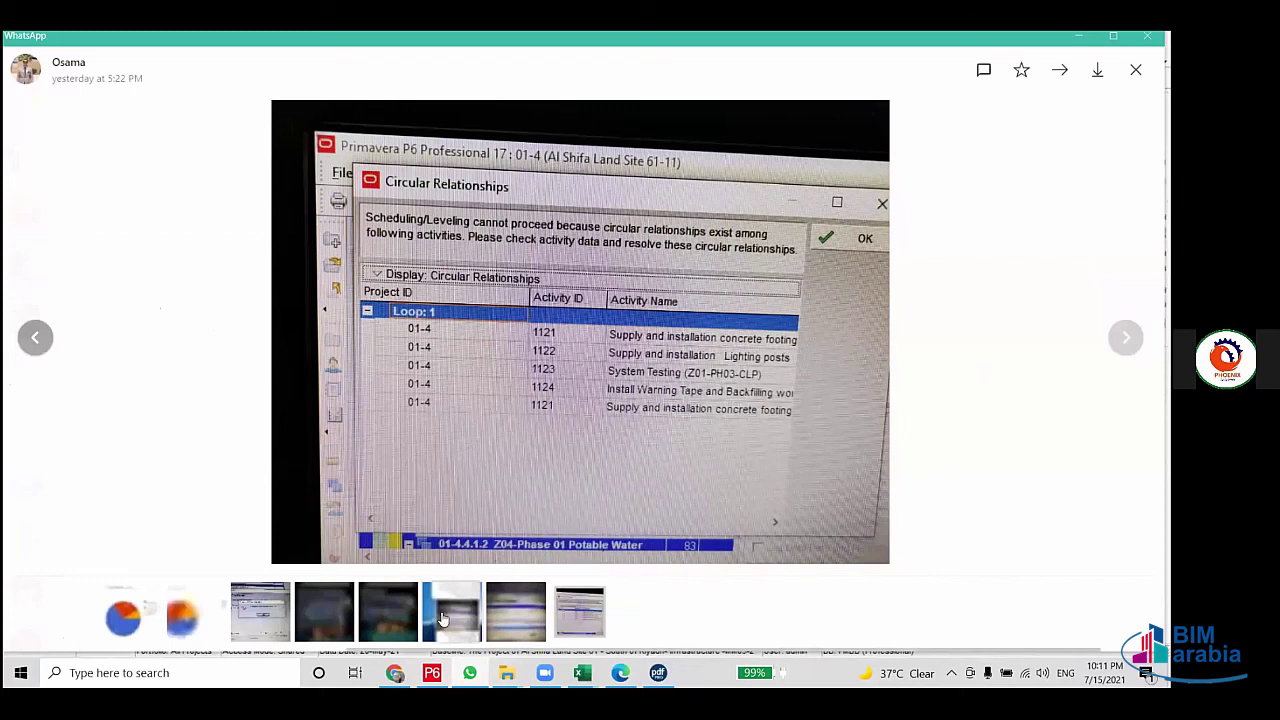
key(alt+Tab)
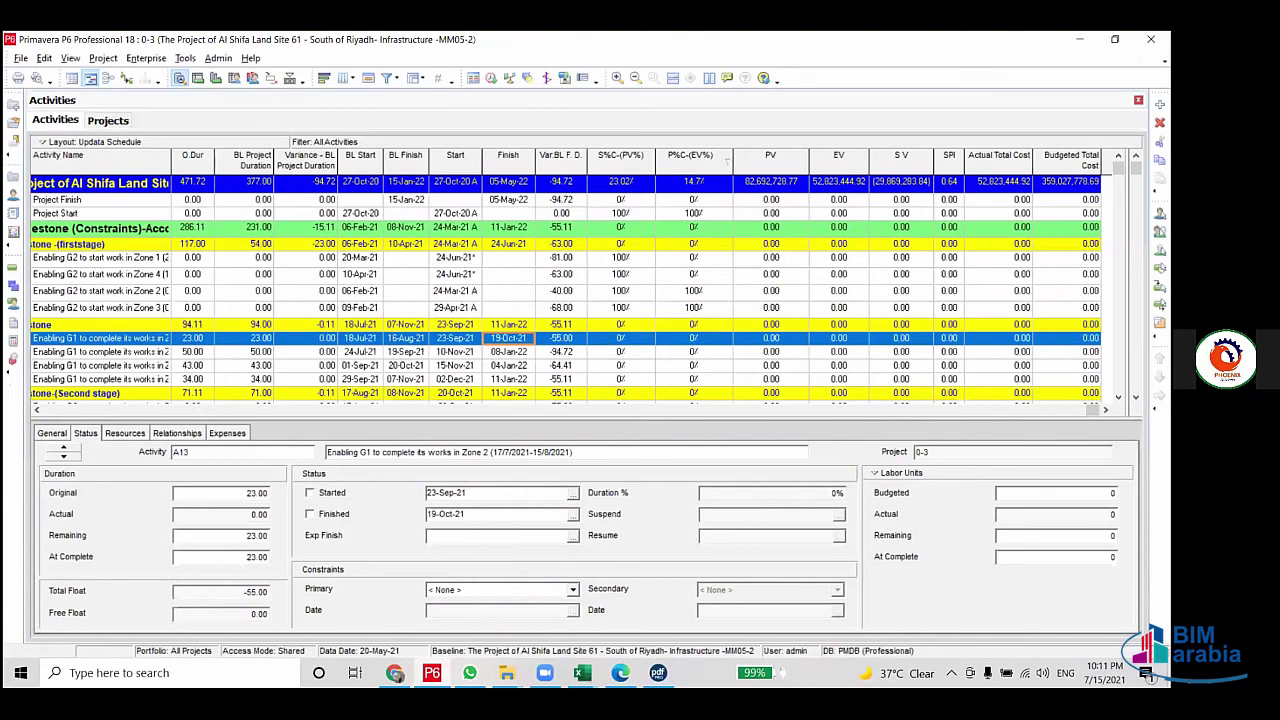
Step: Open the Tender Schedules layout without saving the current one, and show relationship lines on the Gantt
click(70, 142)
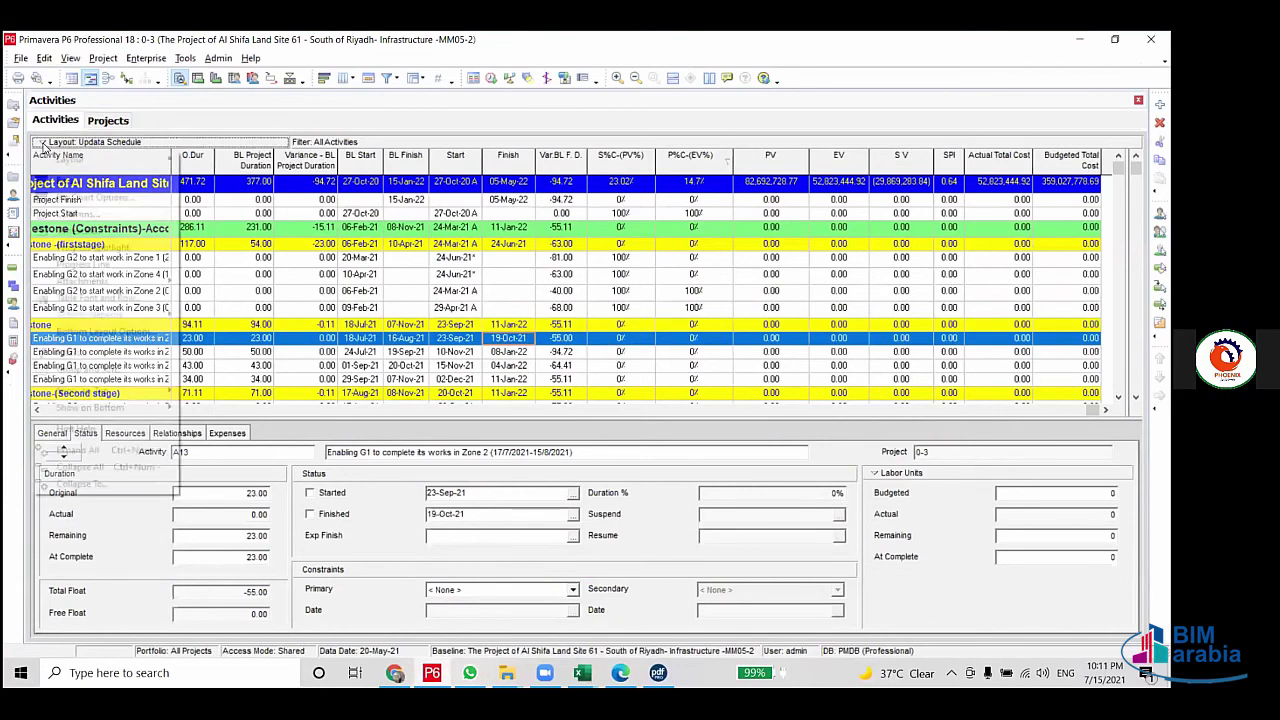
mouse_move(100, 153)
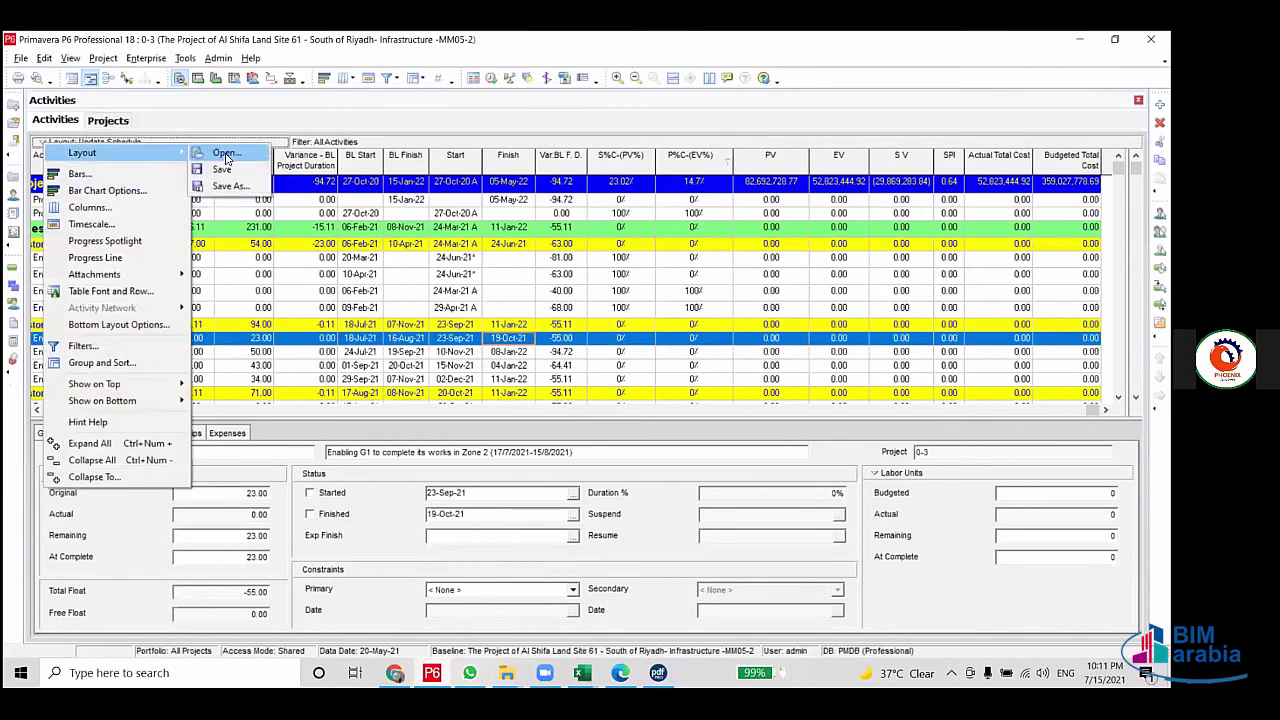
click(215, 153)
click(617, 383)
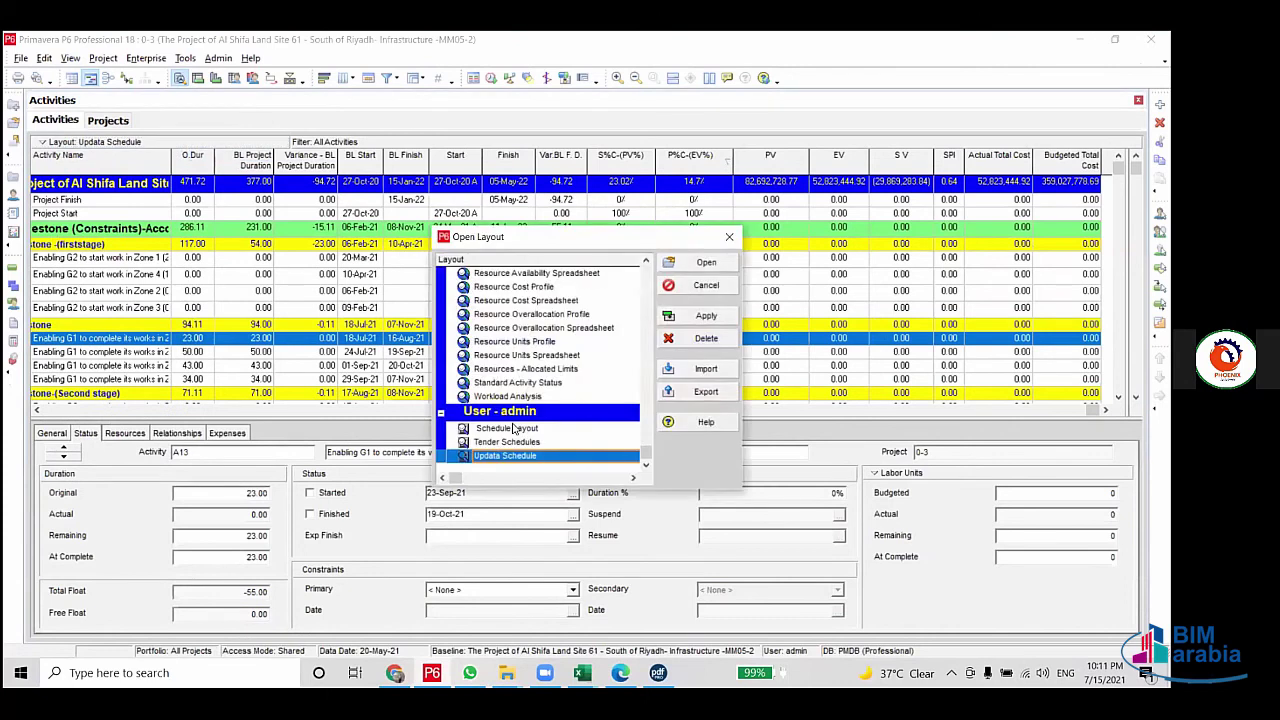
click(524, 442)
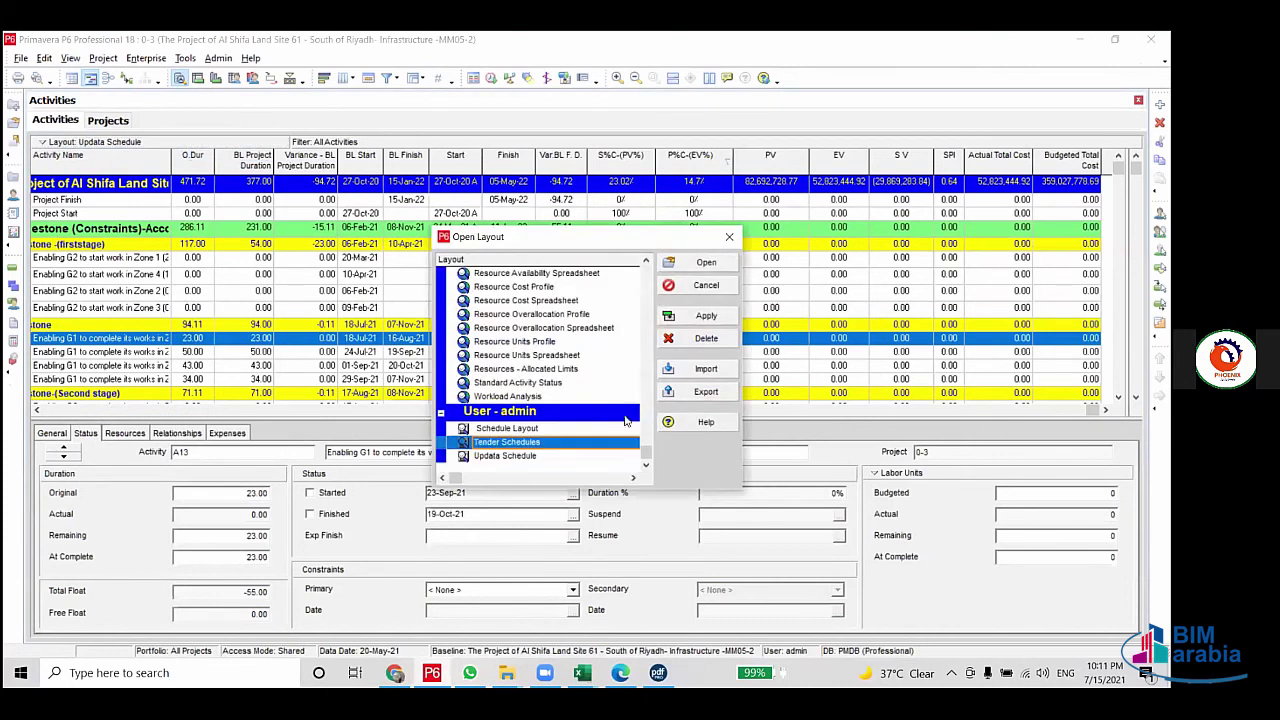
click(705, 318)
click(706, 266)
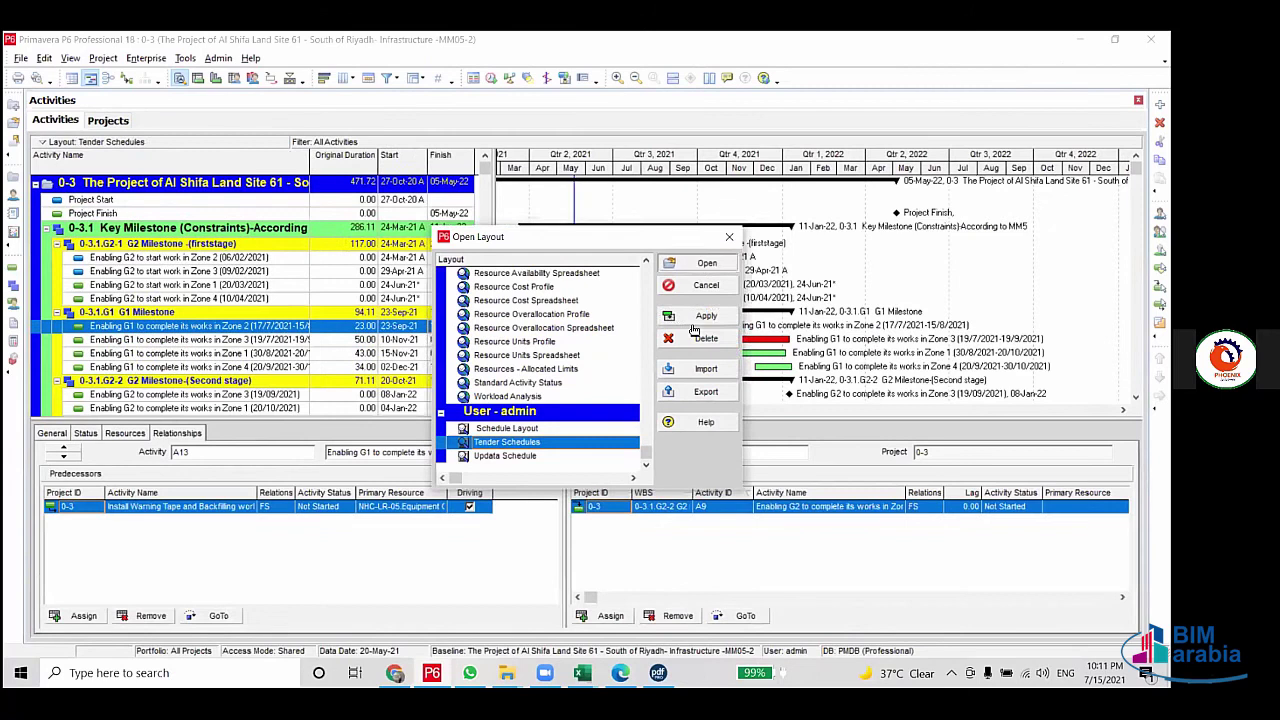
click(125, 78)
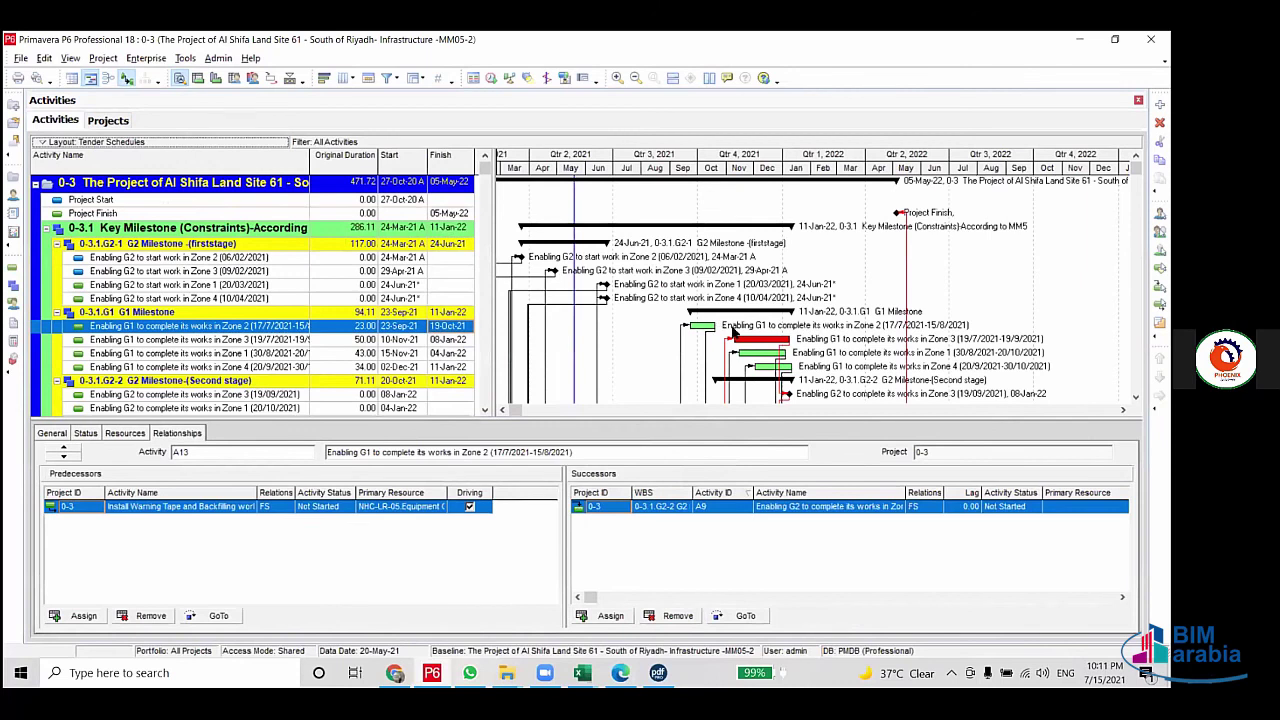
Step: Link Zone 2 to Zone 3, Zone 3 to Zone 1, and Zone 1 back to Zone 2
mouse_move(758, 344)
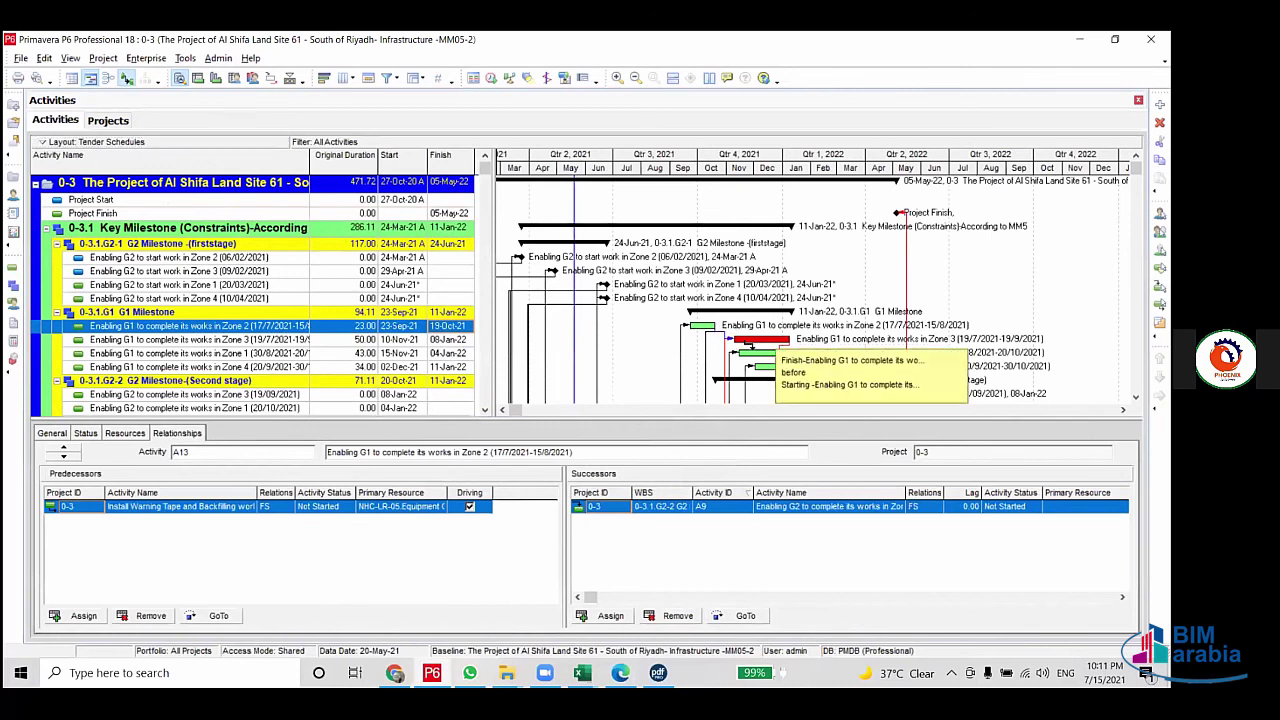
drag(778, 342, 790, 340)
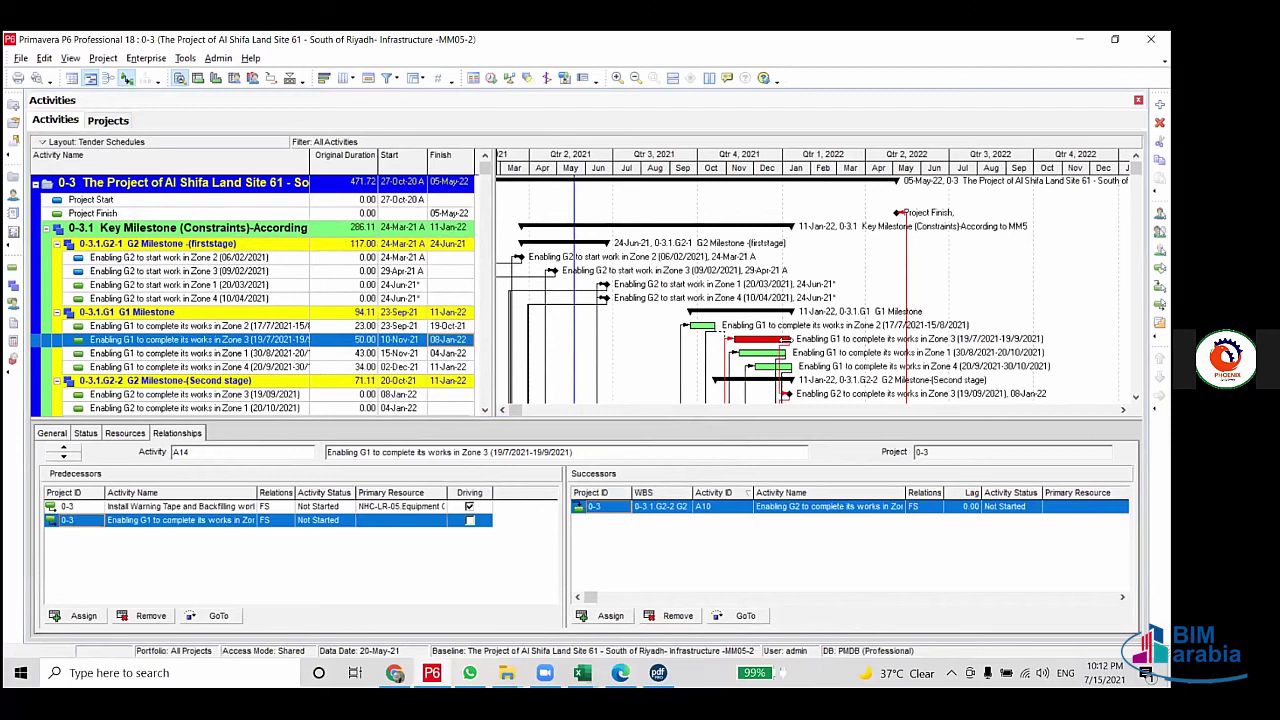
drag(791, 342, 734, 352)
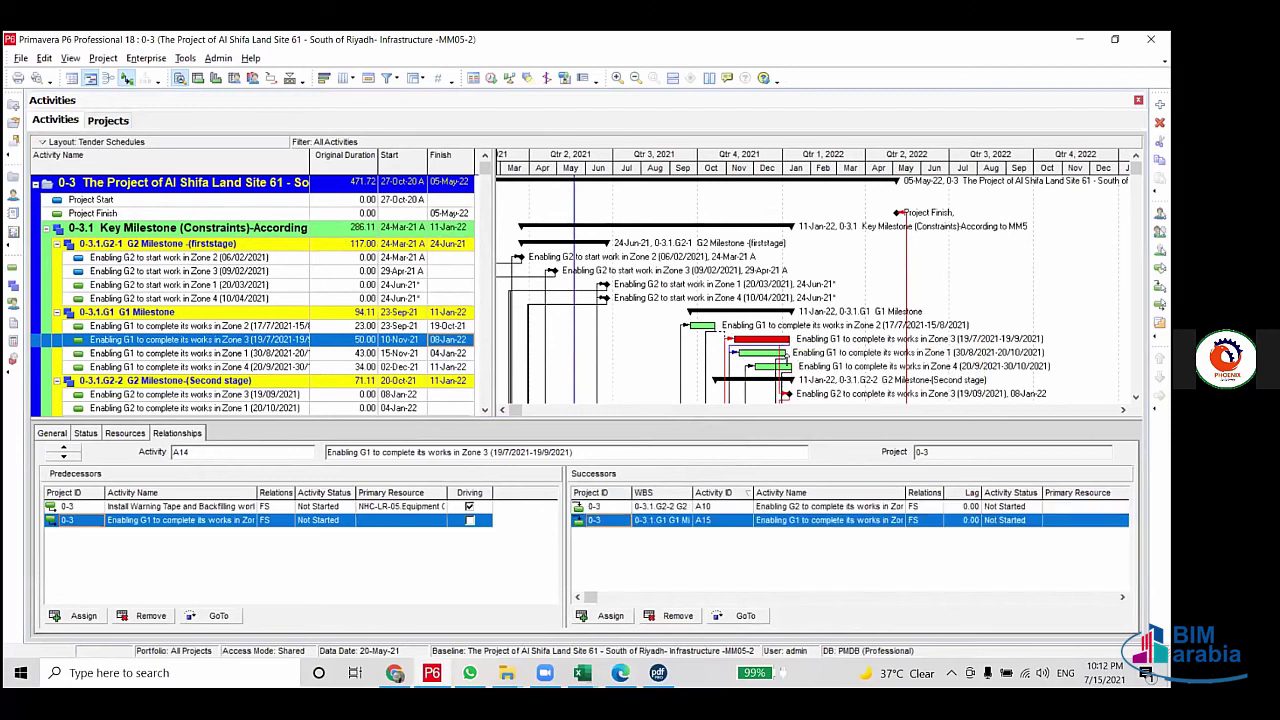
click(792, 353)
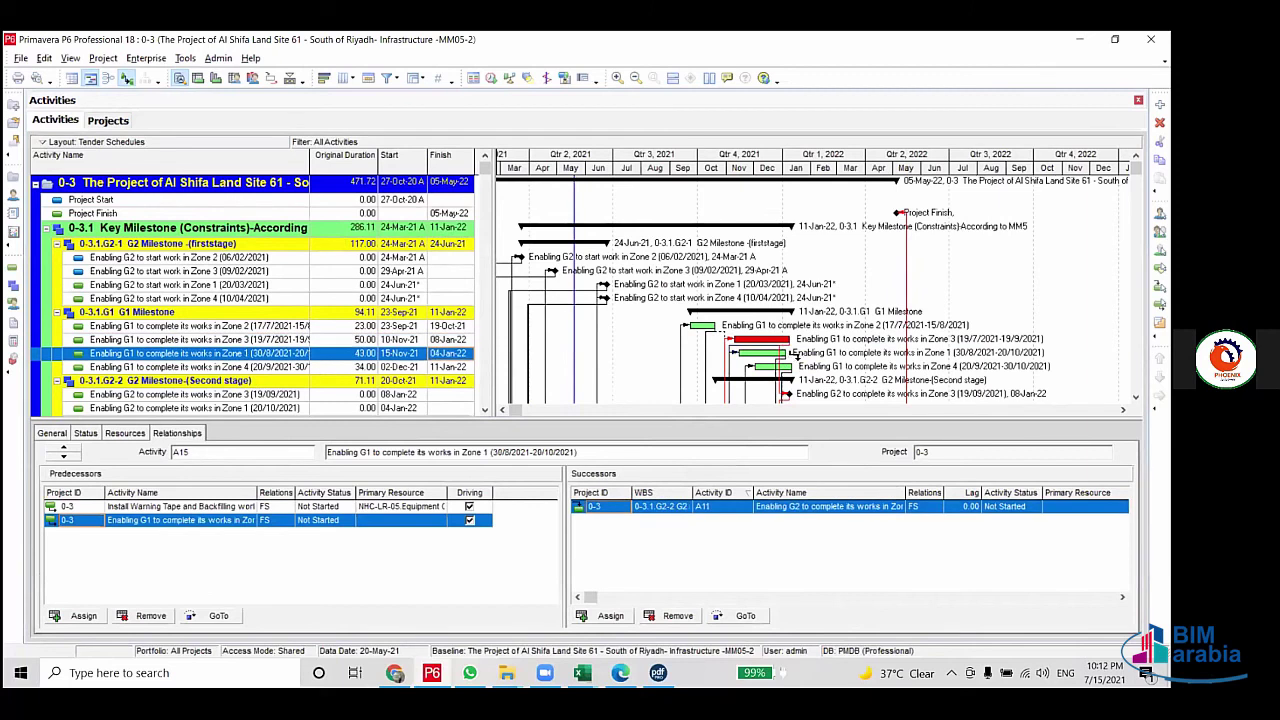
drag(793, 355, 694, 326)
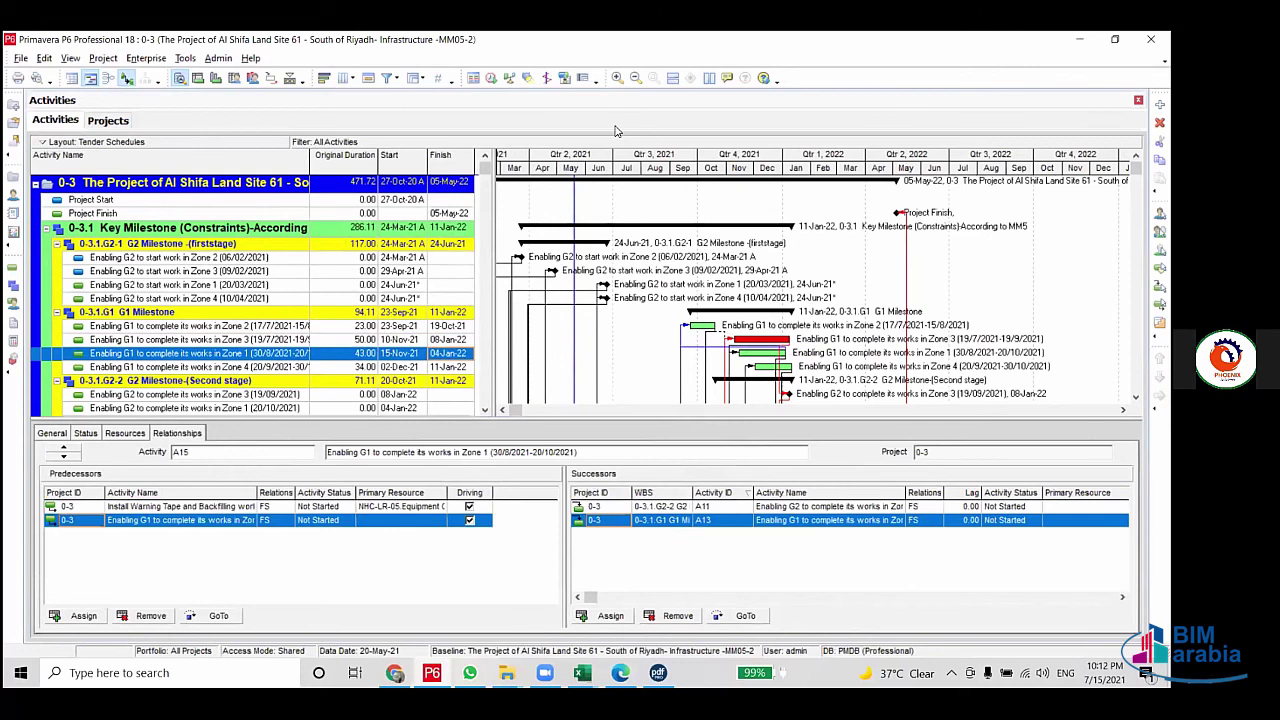
click(491, 78)
click(753, 294)
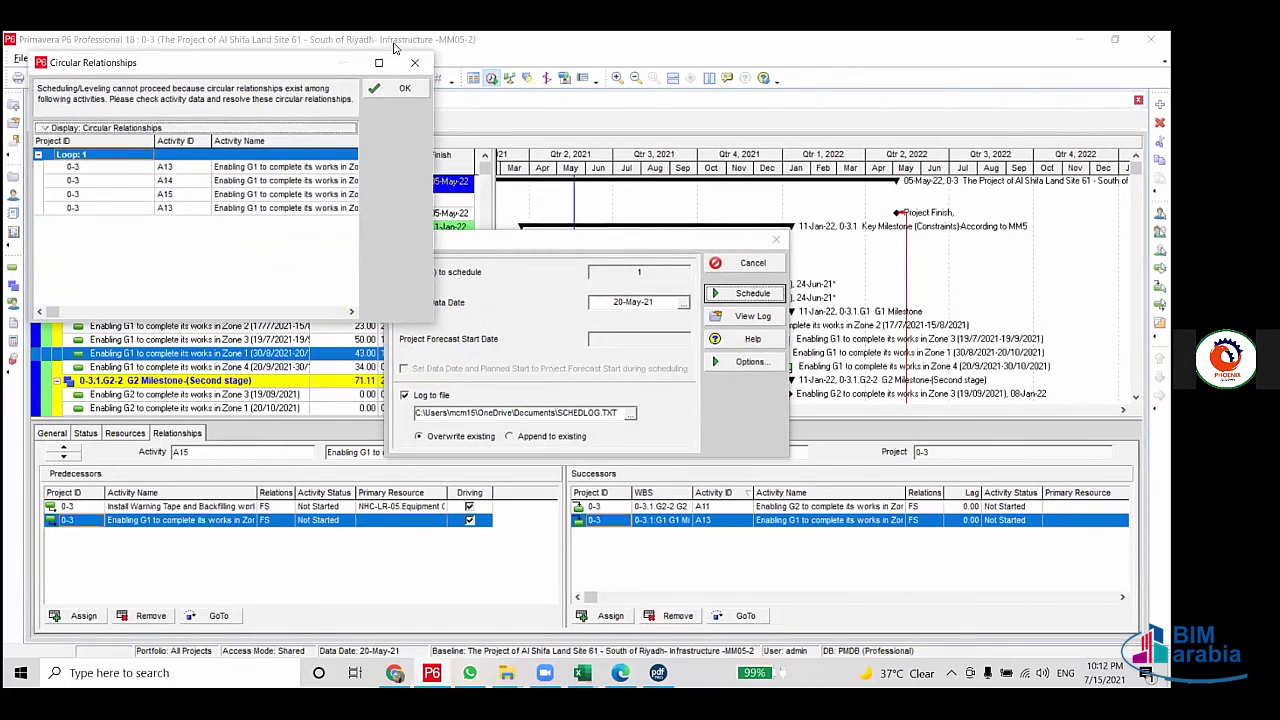
click(250, 168)
click(254, 181)
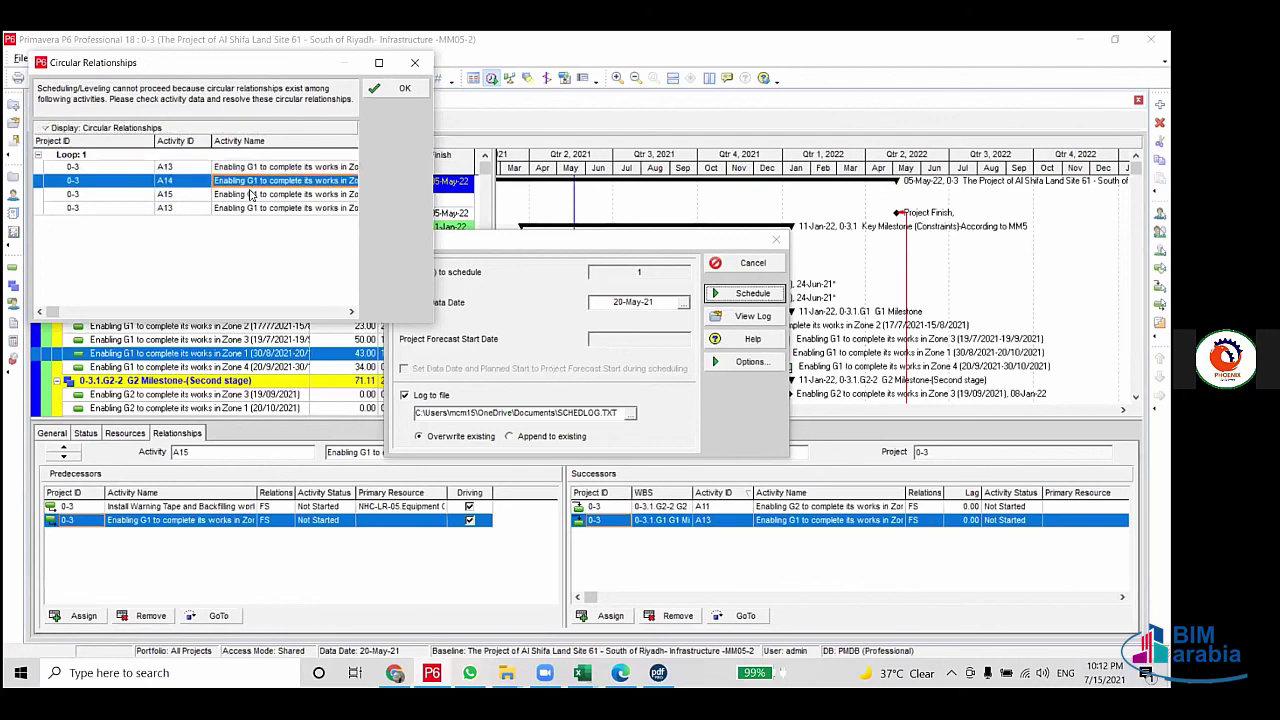
click(258, 207)
click(262, 168)
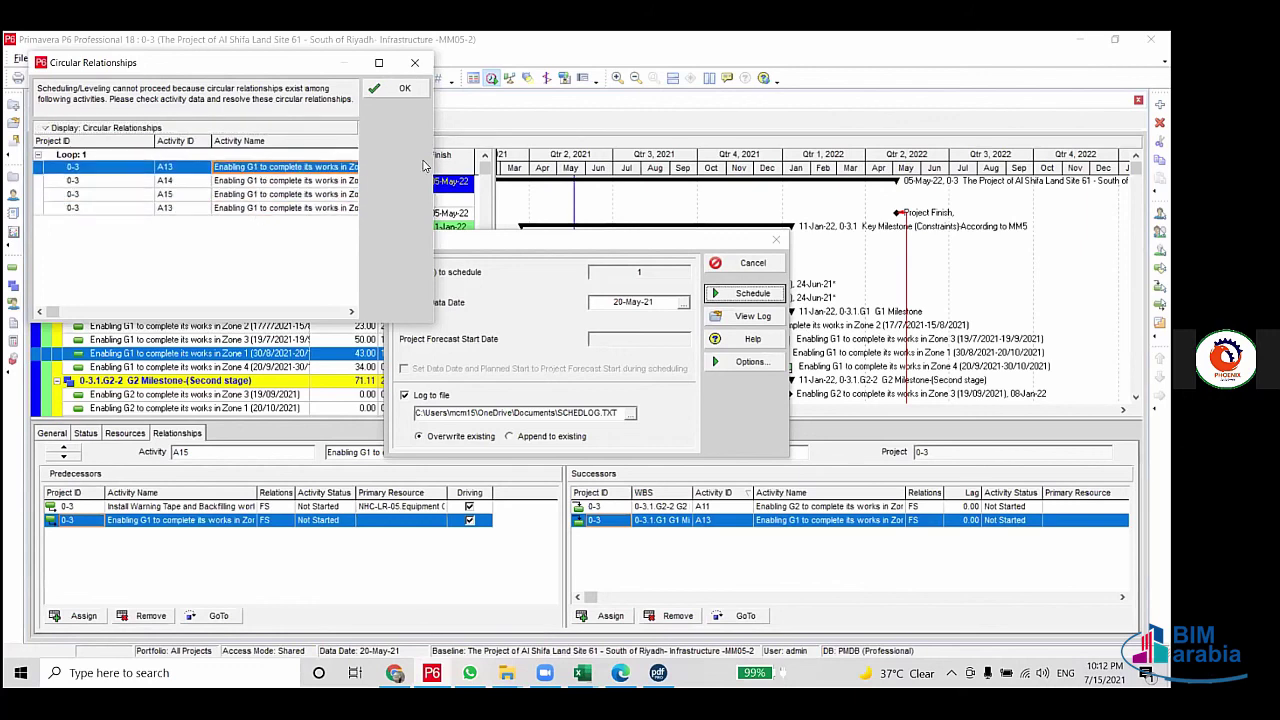
click(416, 63)
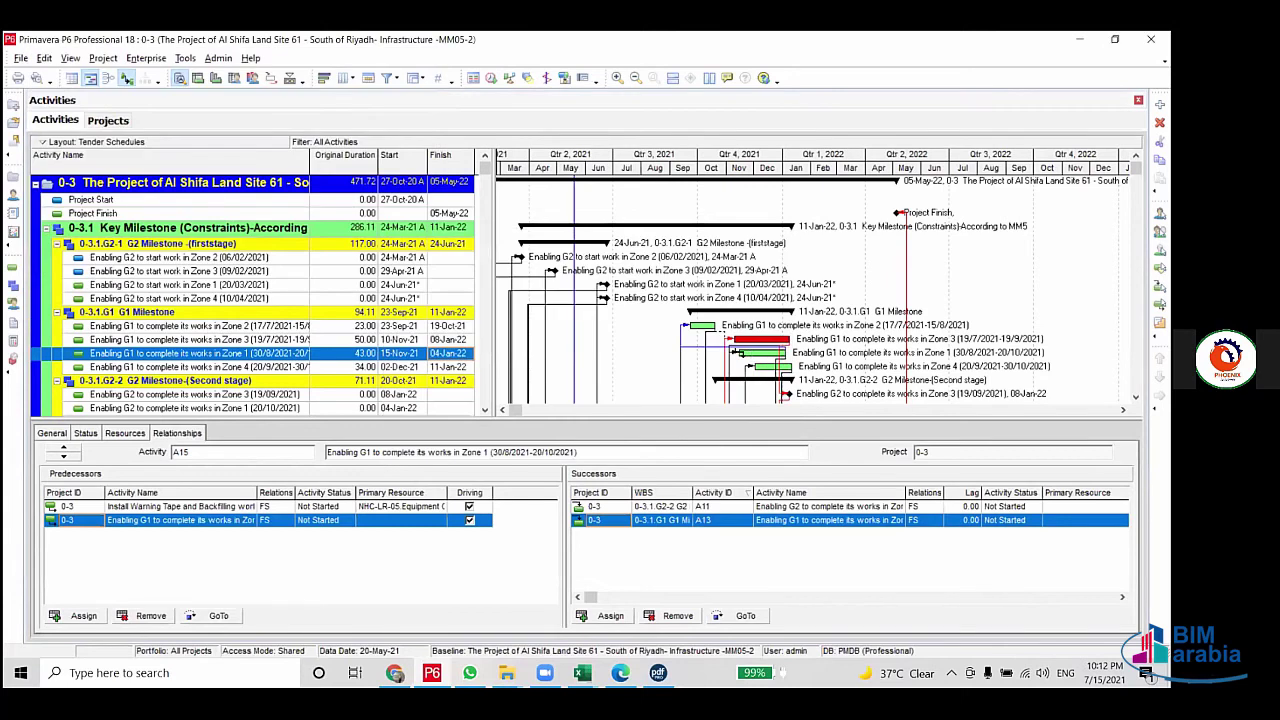
Step: Delete the looping relationship from the Gantt chart
double_click(716, 347)
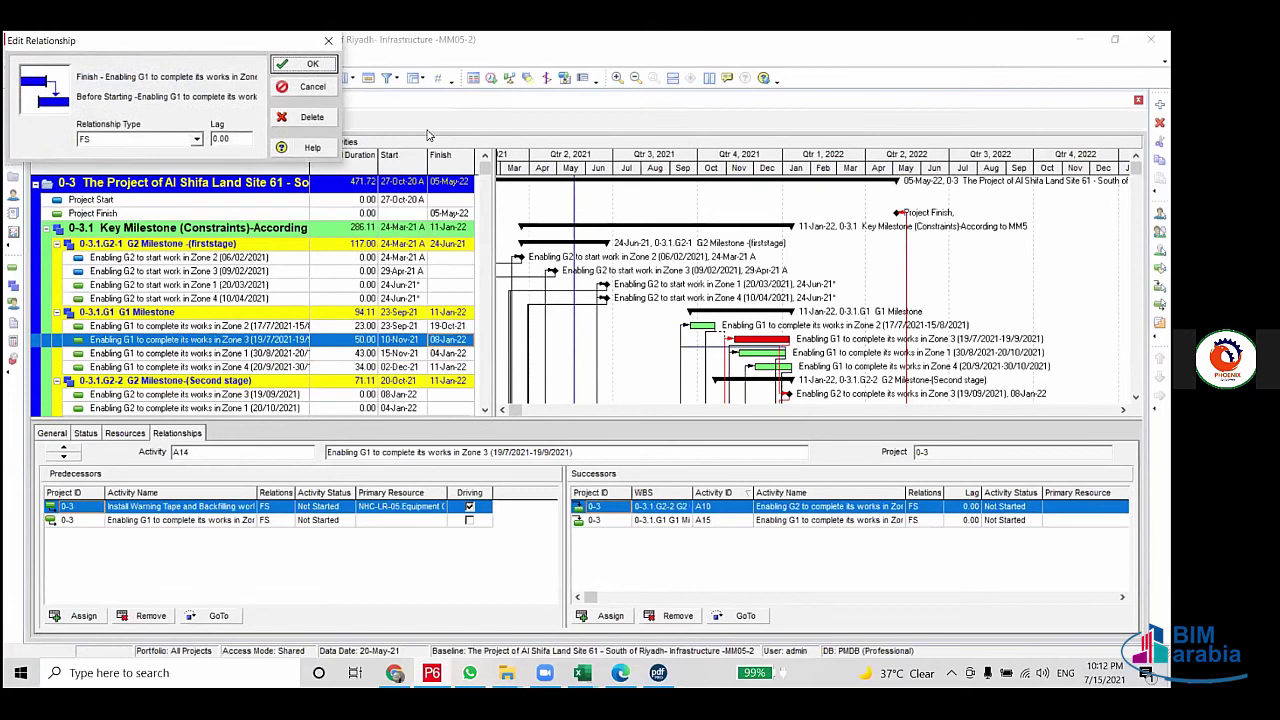
click(313, 117)
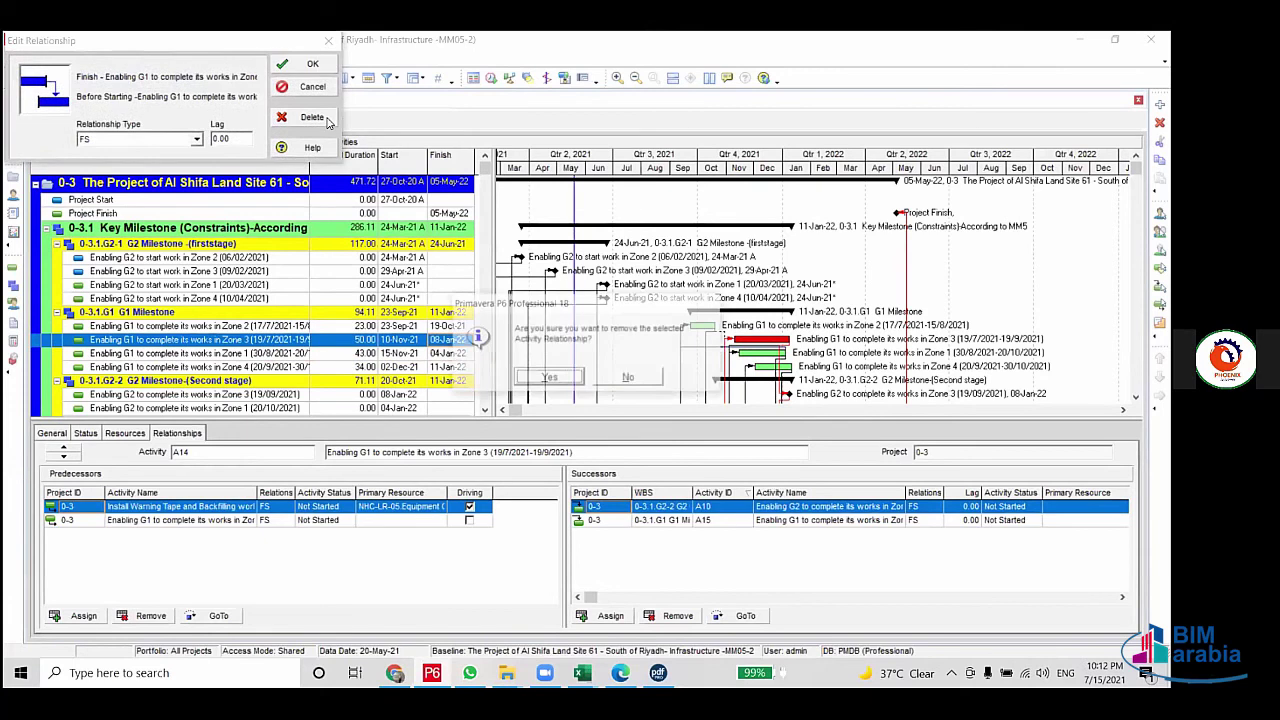
click(553, 376)
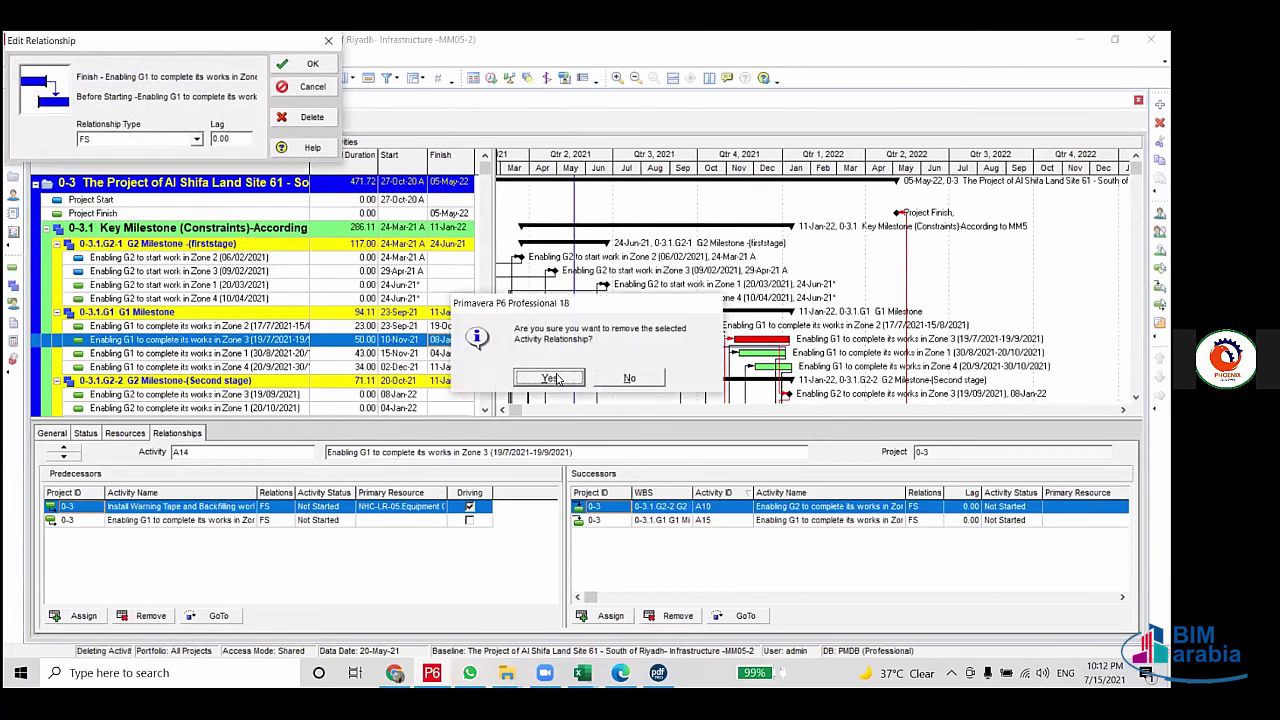
Step: Reschedule the project to finish 24-May-22 and show the Projects list
click(491, 78)
click(740, 298)
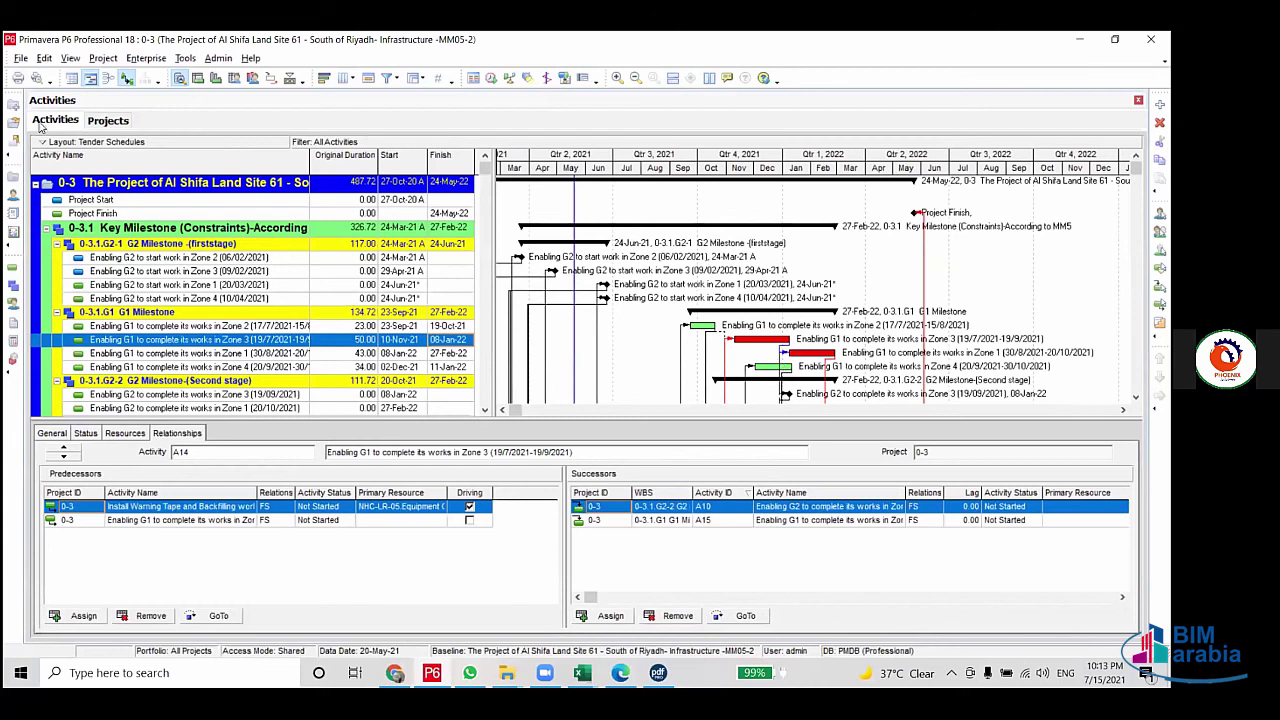
click(110, 121)
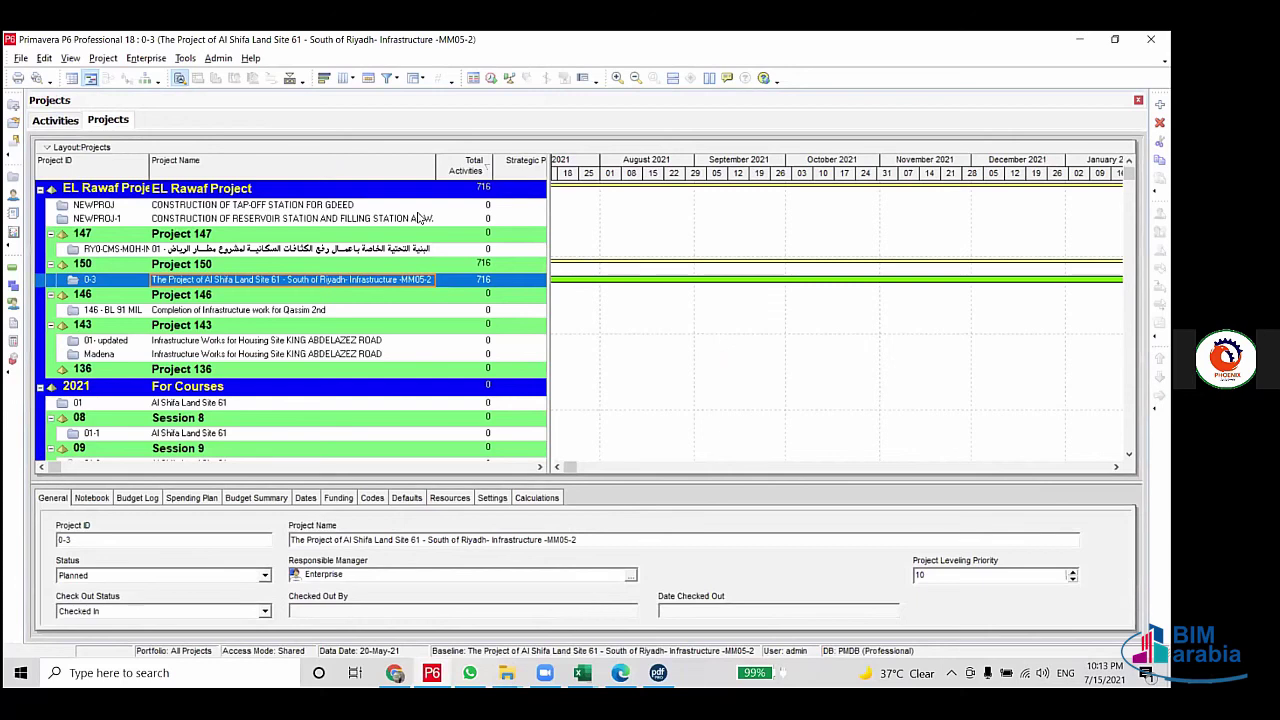
Step: Compare details of projects RY0-CMS-MOH-INF, 0-3 and Project 150, then bring up the WhatsApp error photo
click(336, 252)
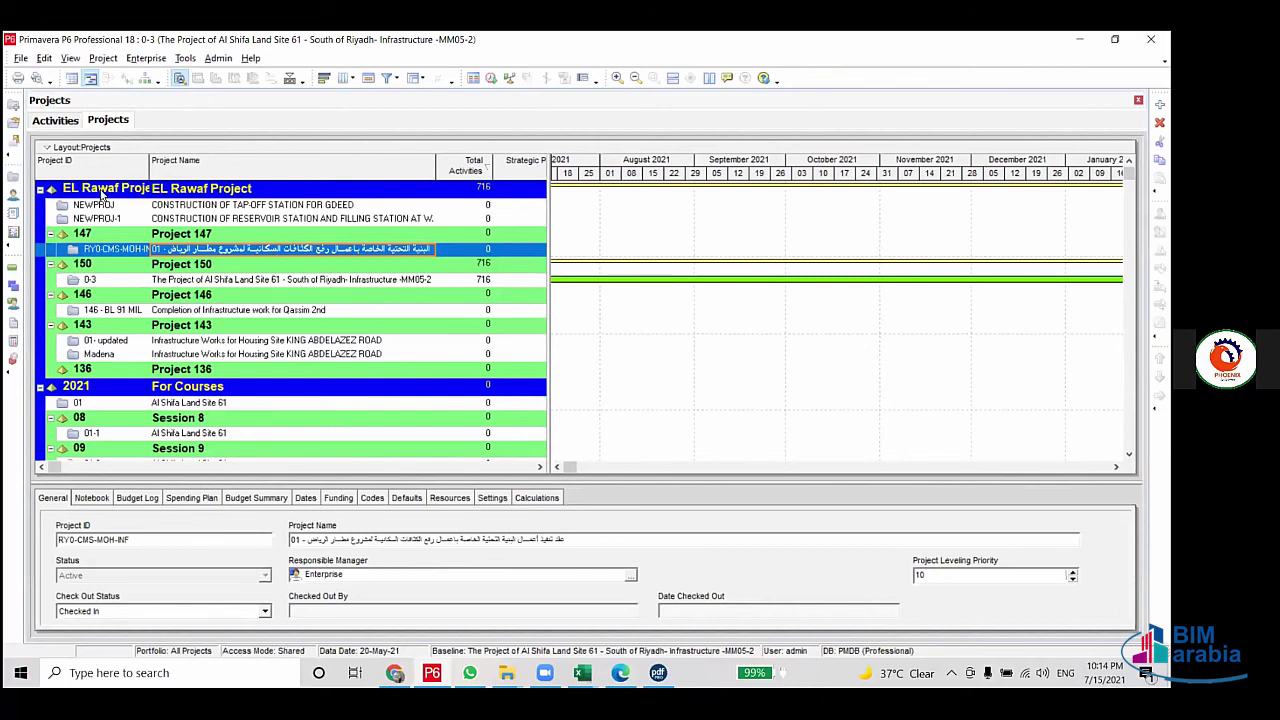
click(262, 280)
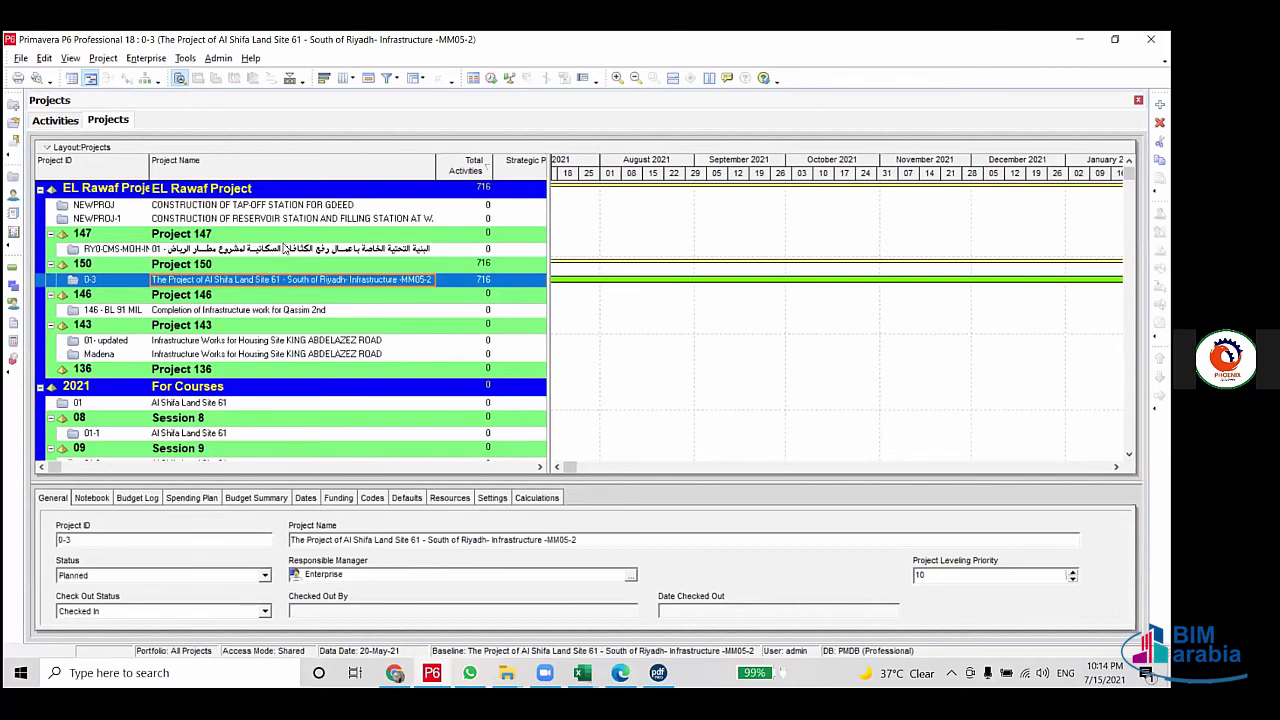
click(283, 250)
click(348, 264)
click(349, 250)
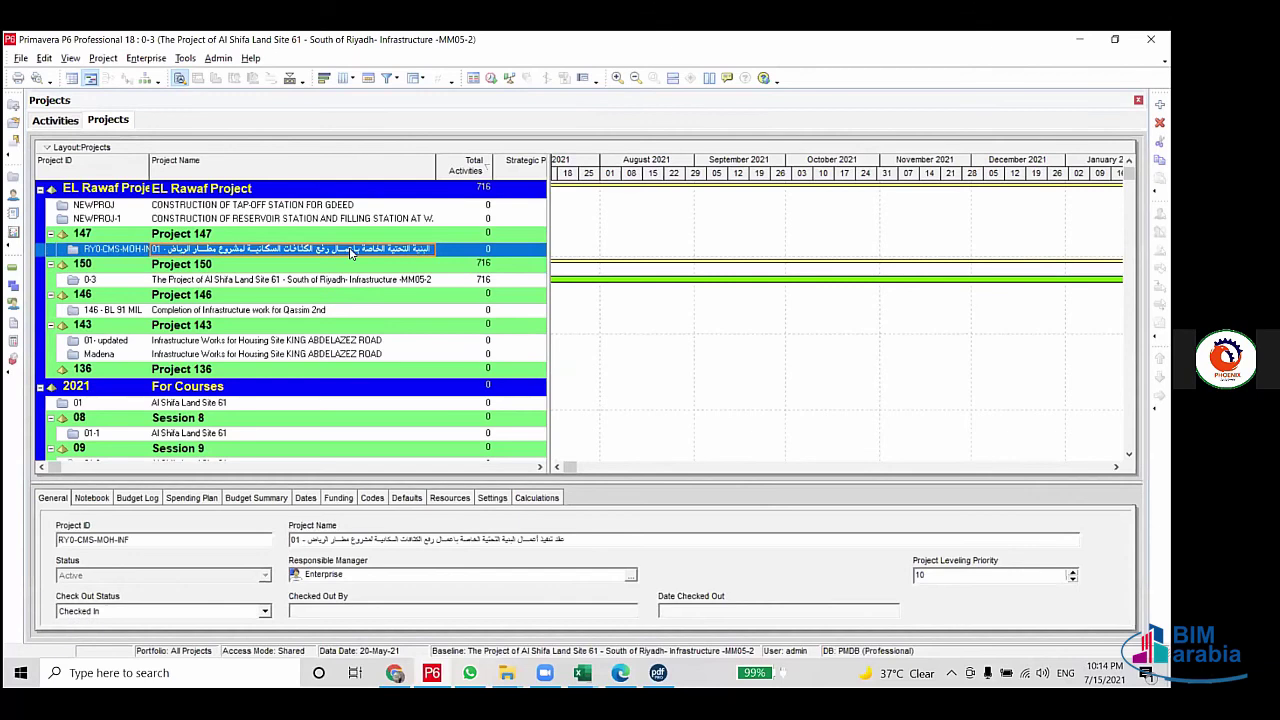
click(389, 281)
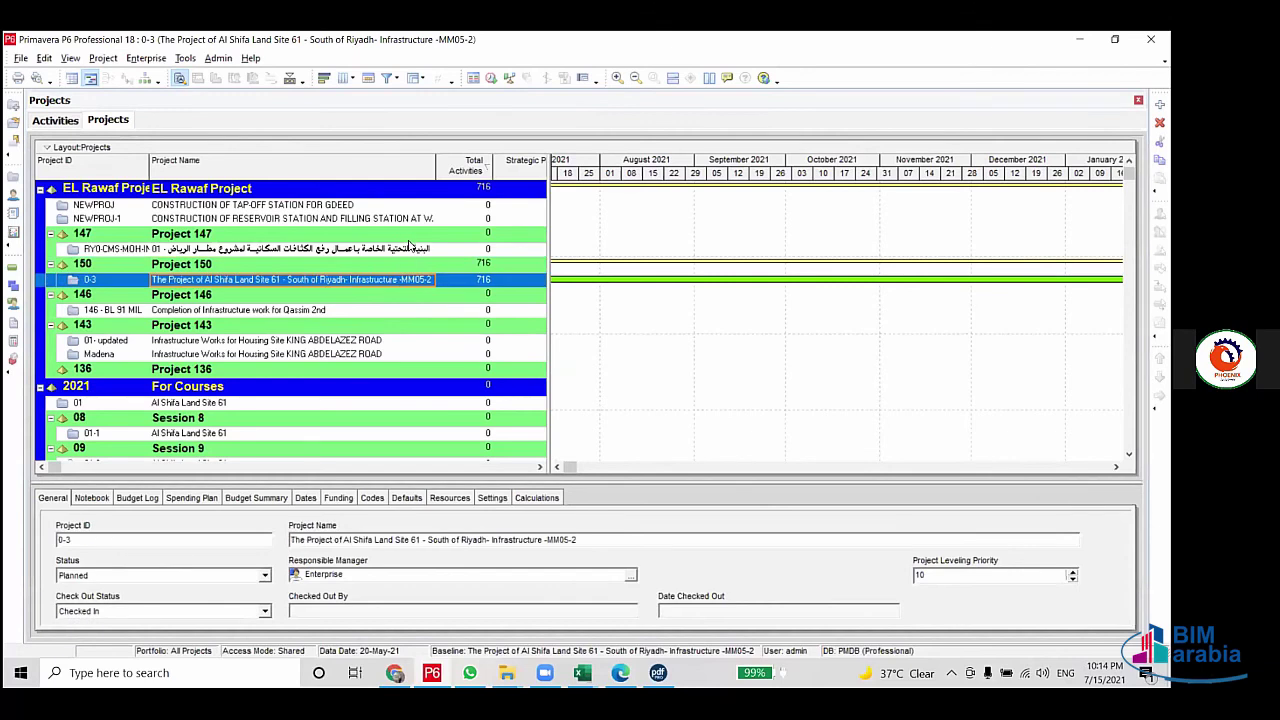
click(409, 250)
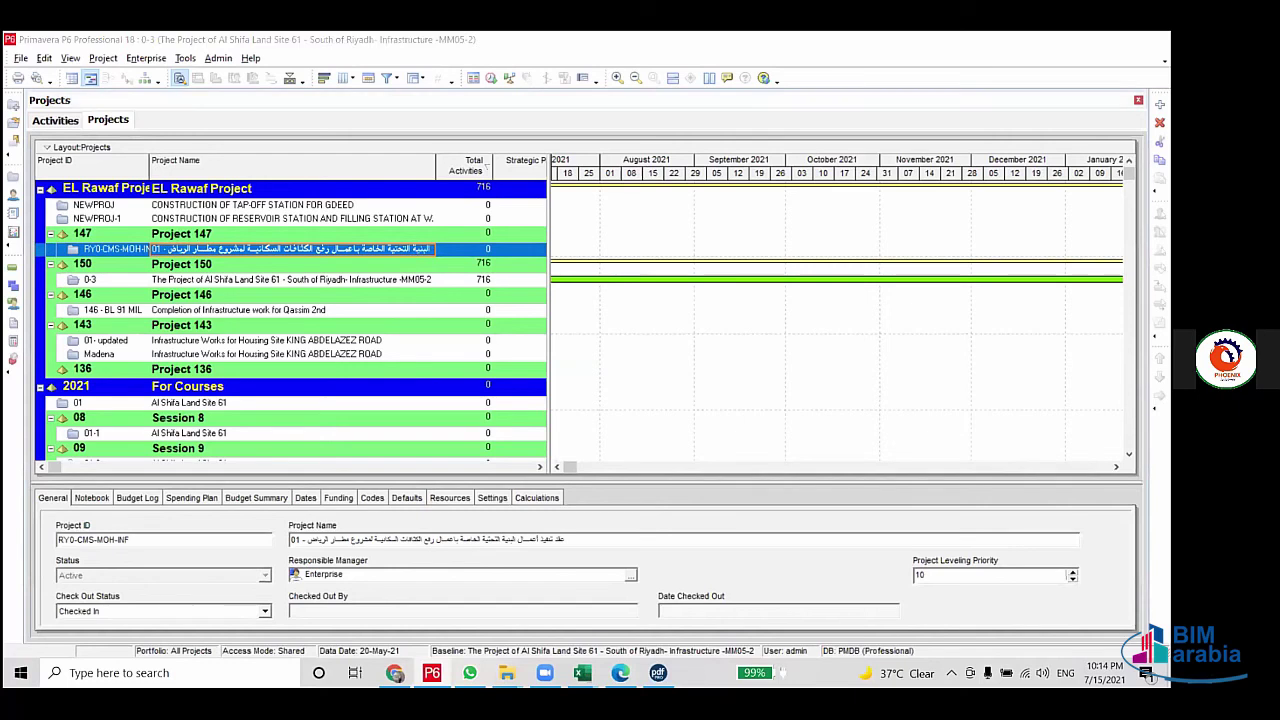
key(alt+Tab)
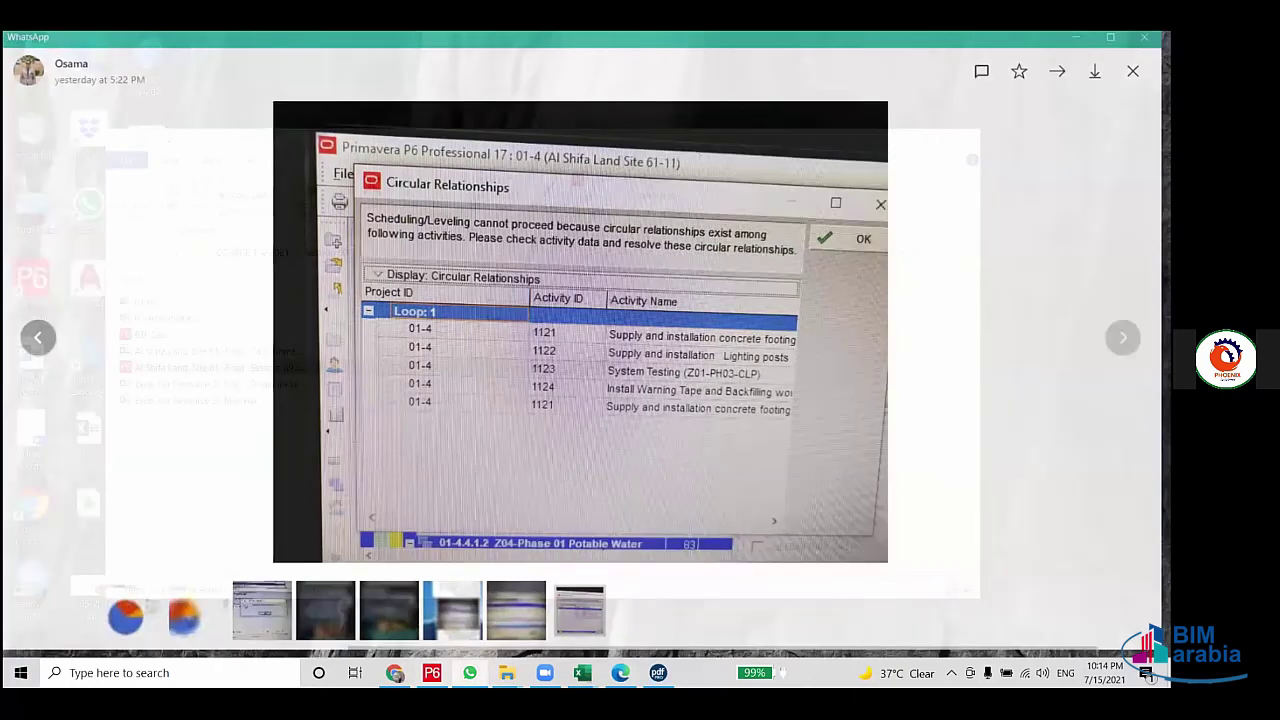
Step: Close the WhatsApp photo viewer and the Session 09 folder, then launch Control Panel
key(alt+F4)
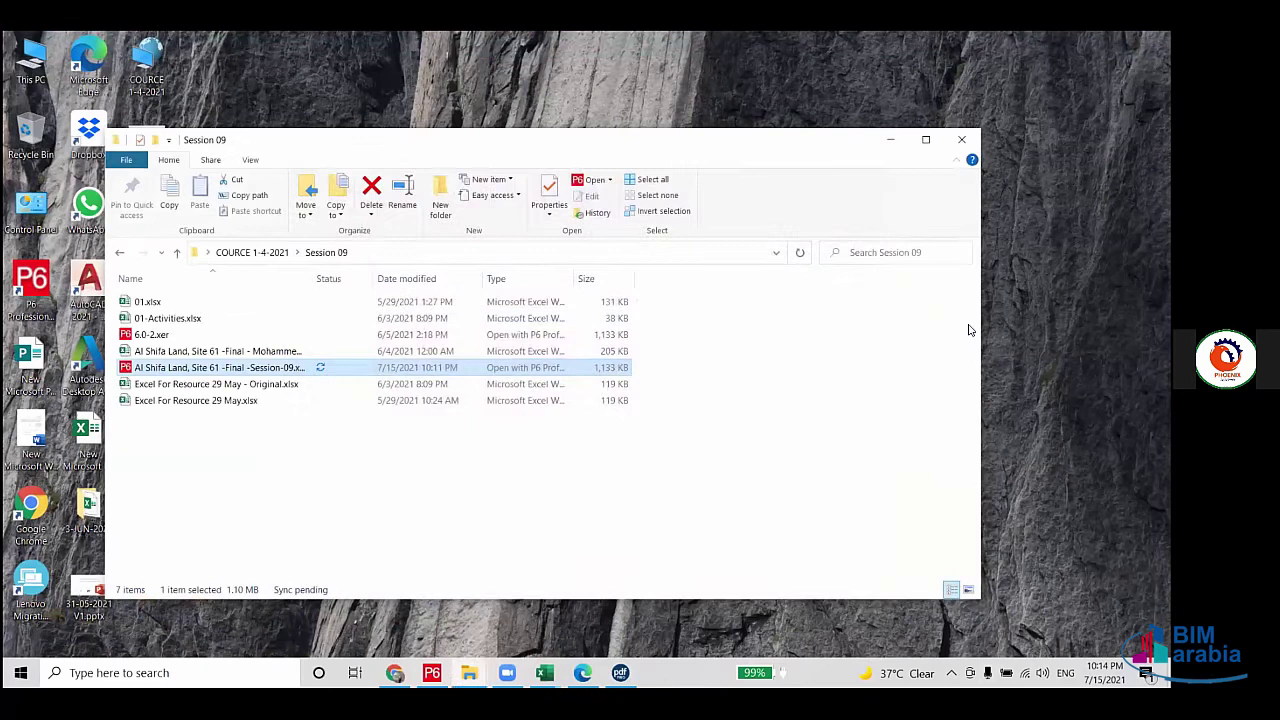
drag(973, 128, 973, 352)
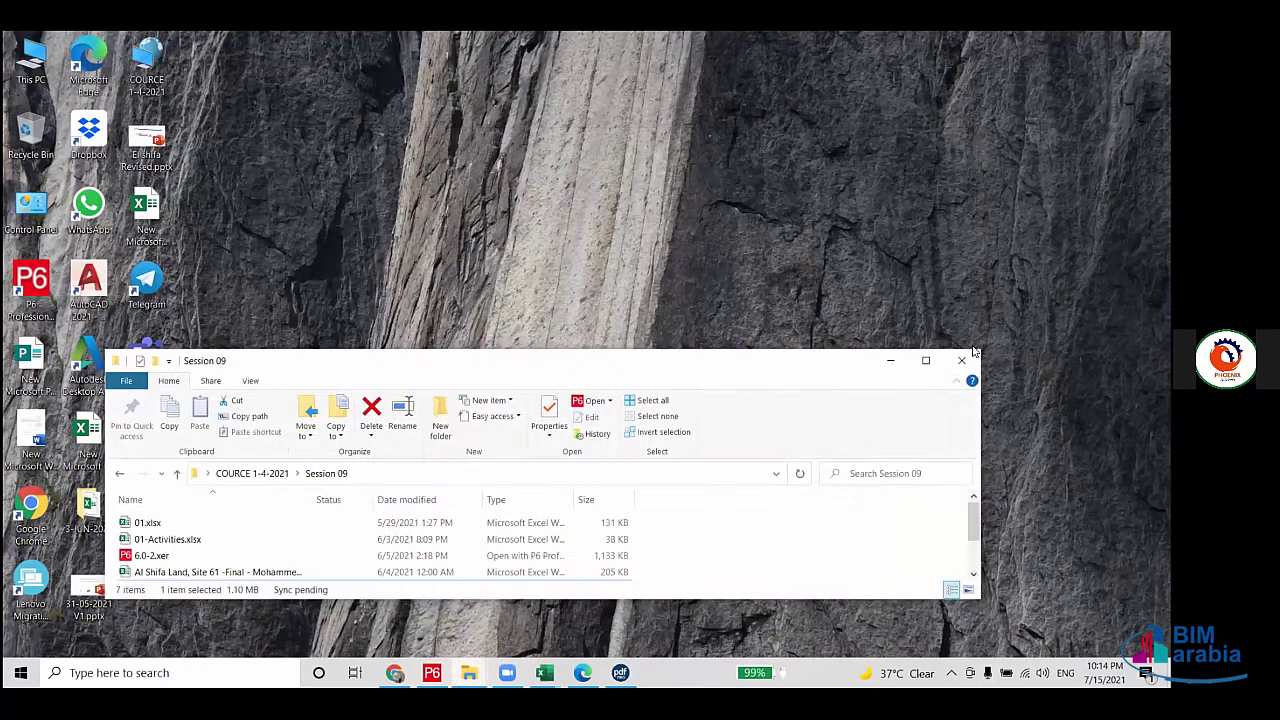
click(962, 360)
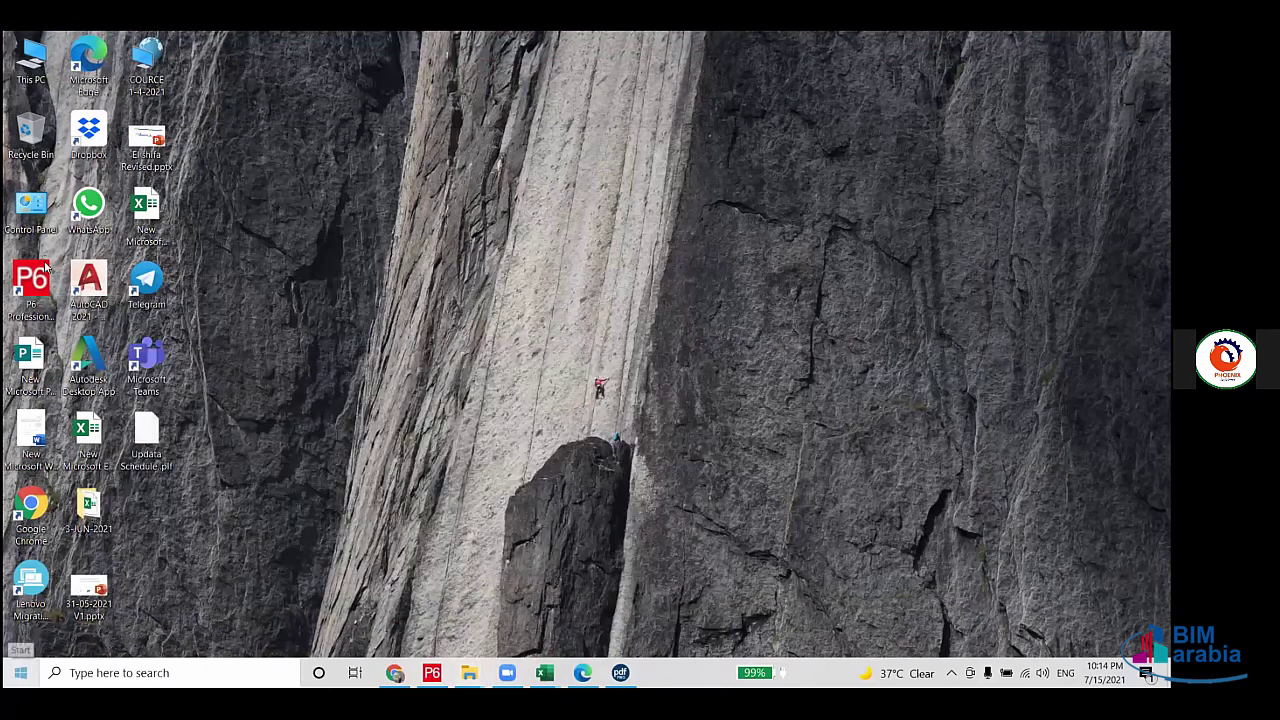
double_click(31, 212)
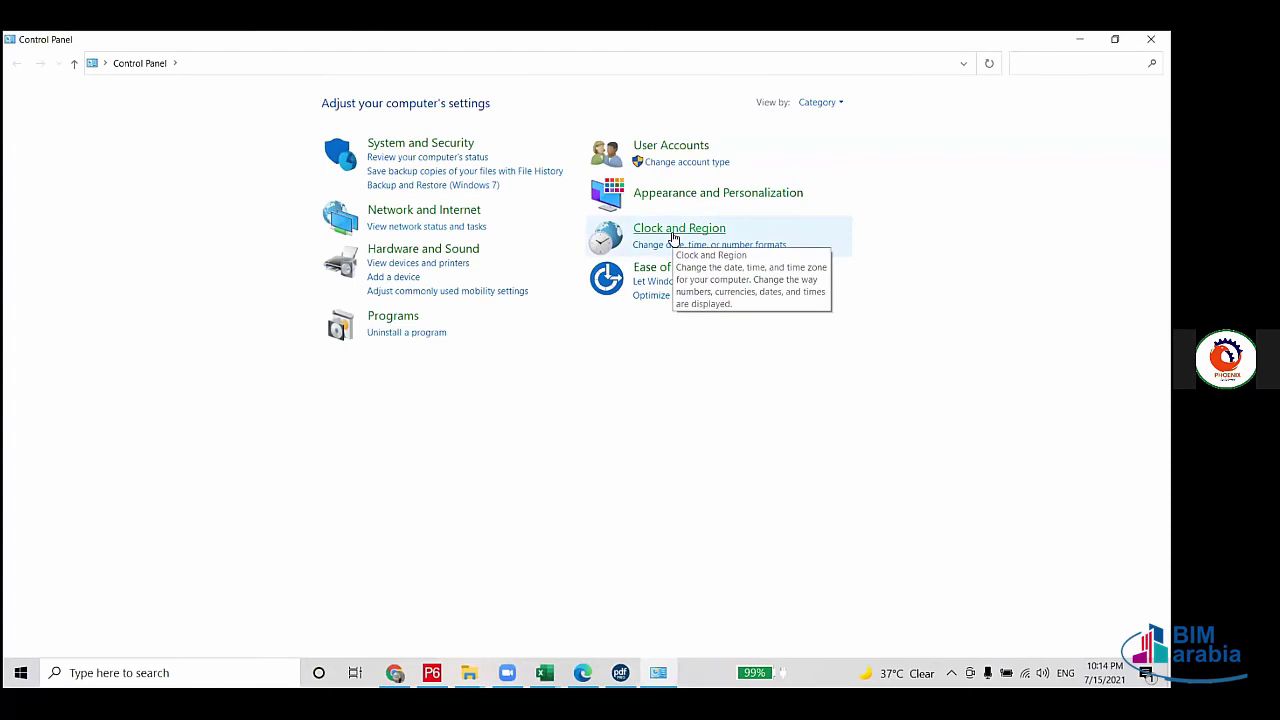
Step: In Region's Administrative settings, keep Arabic (Egypt) as the non-Unicode system locale, confirm, and close Region
click(673, 238)
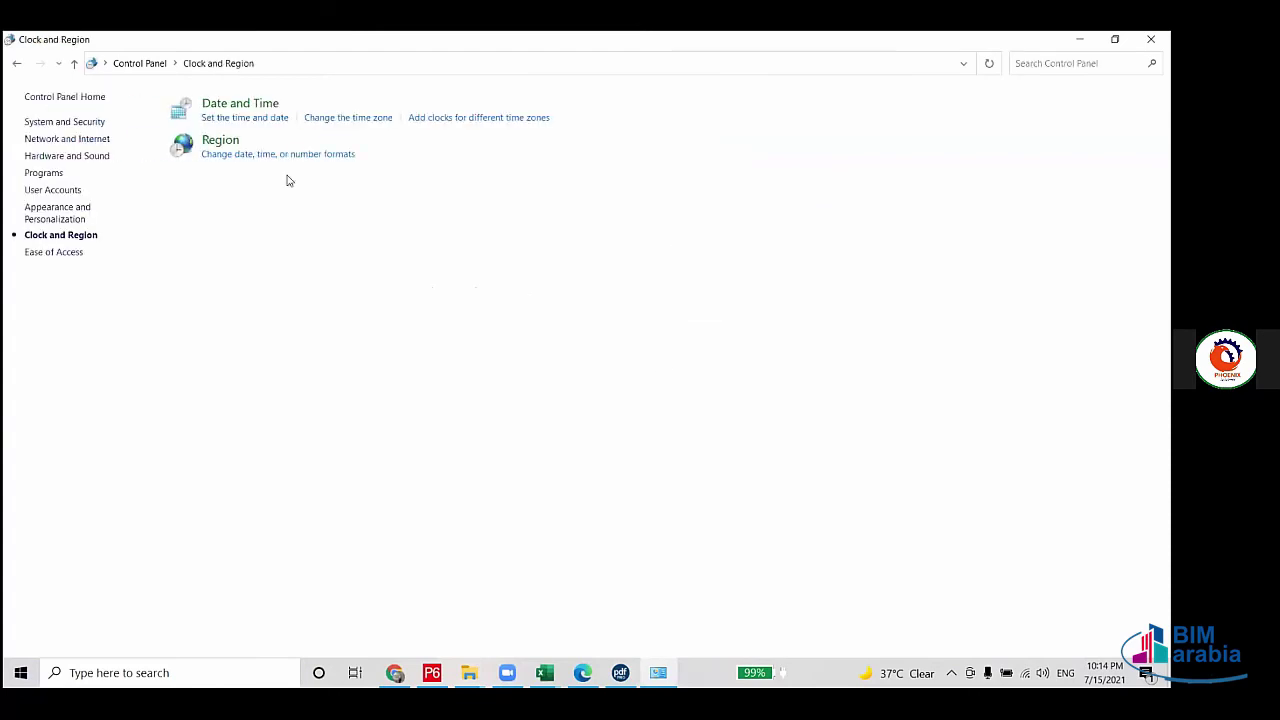
click(220, 141)
click(122, 99)
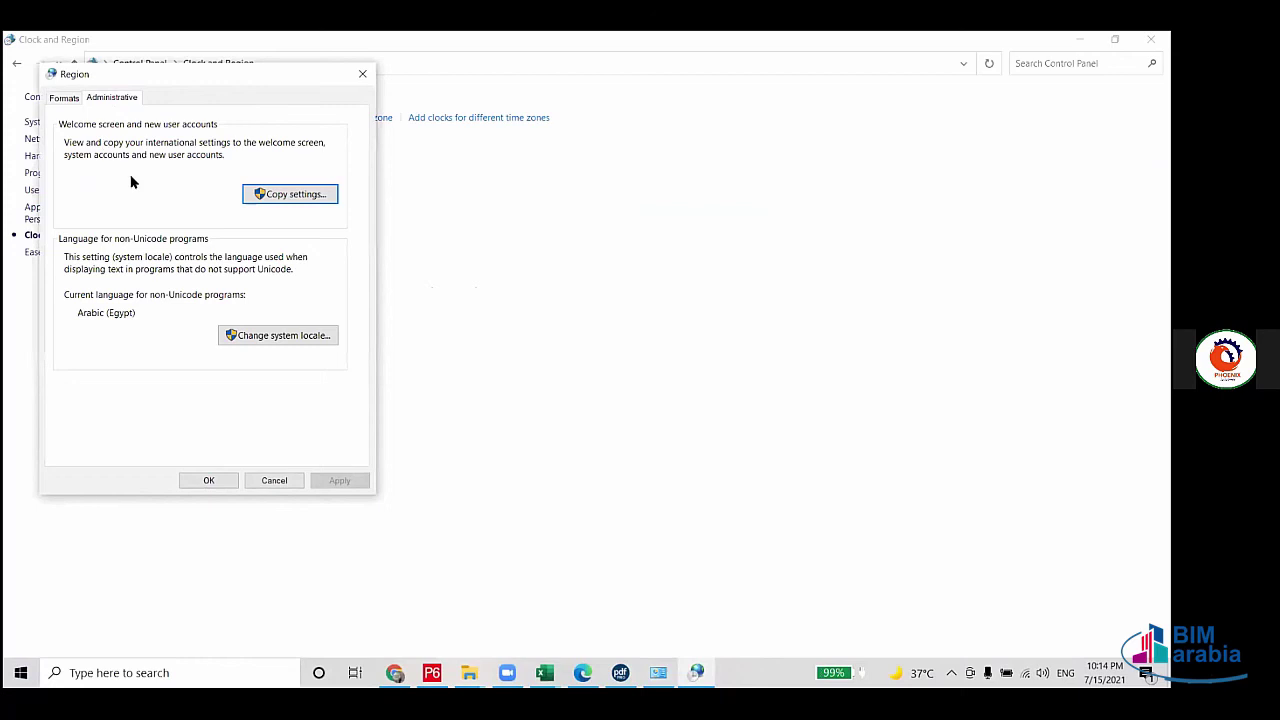
click(315, 201)
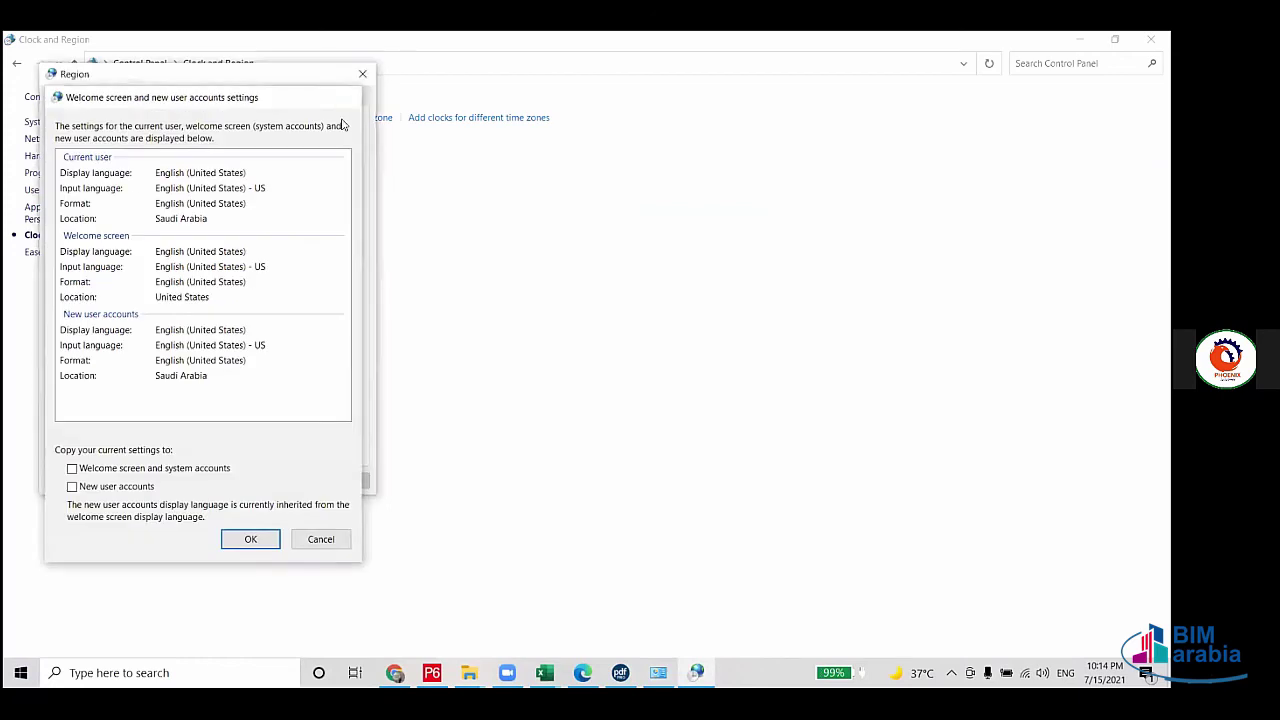
click(286, 337)
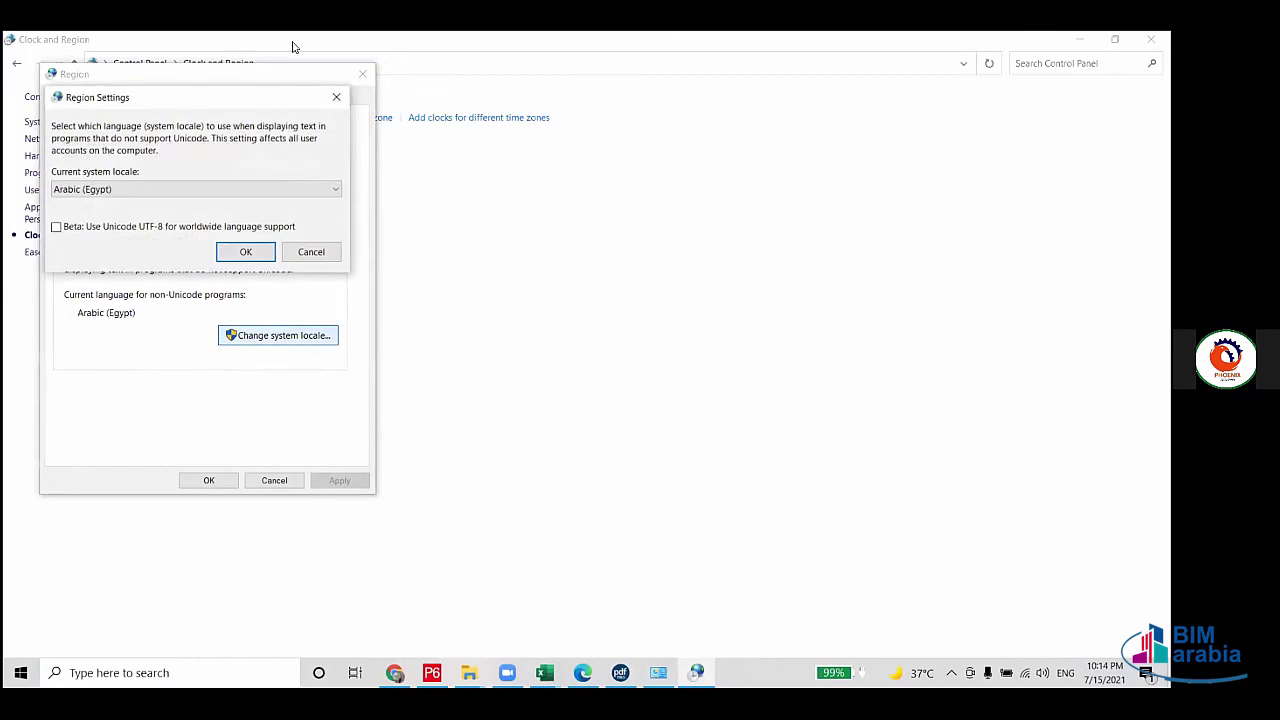
click(336, 97)
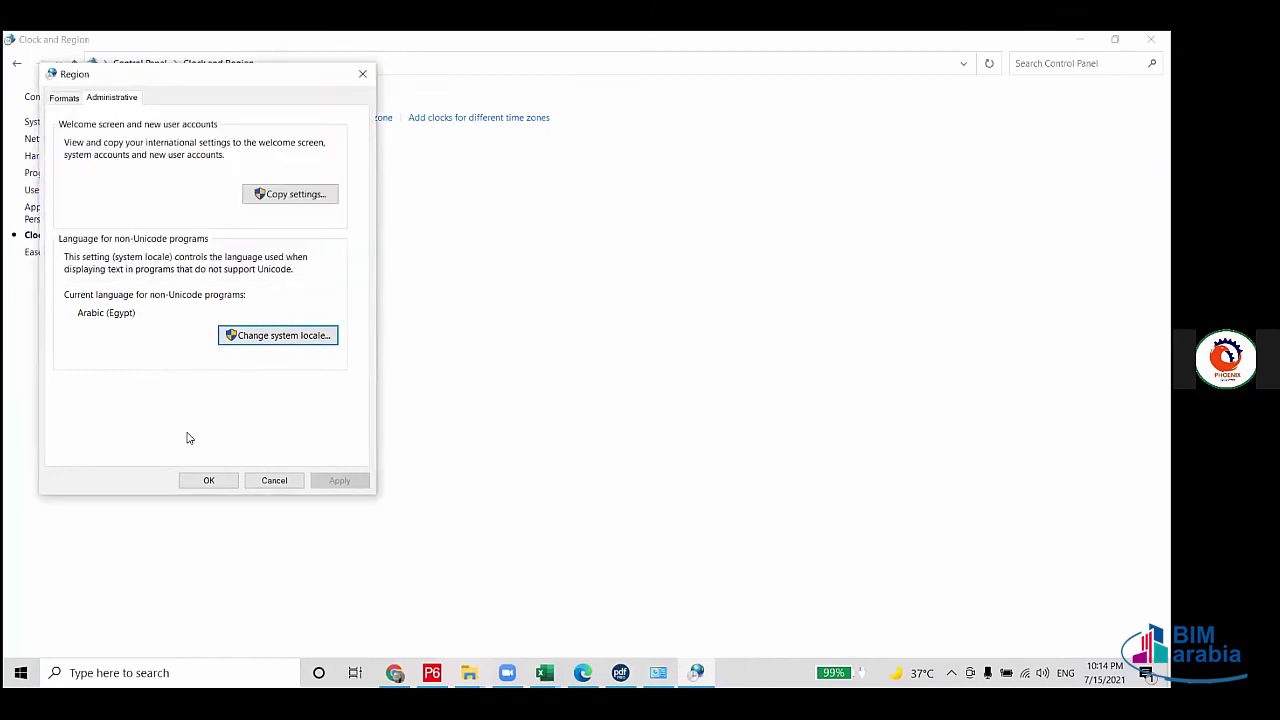
click(252, 340)
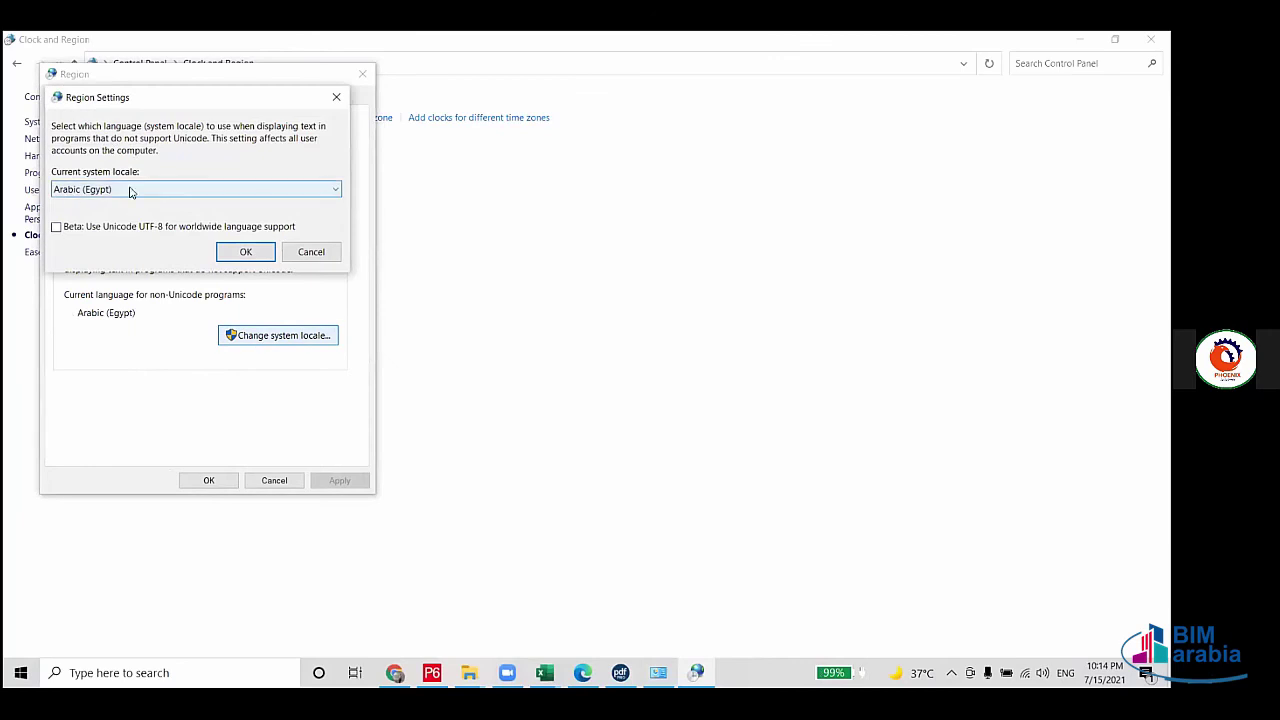
click(335, 190)
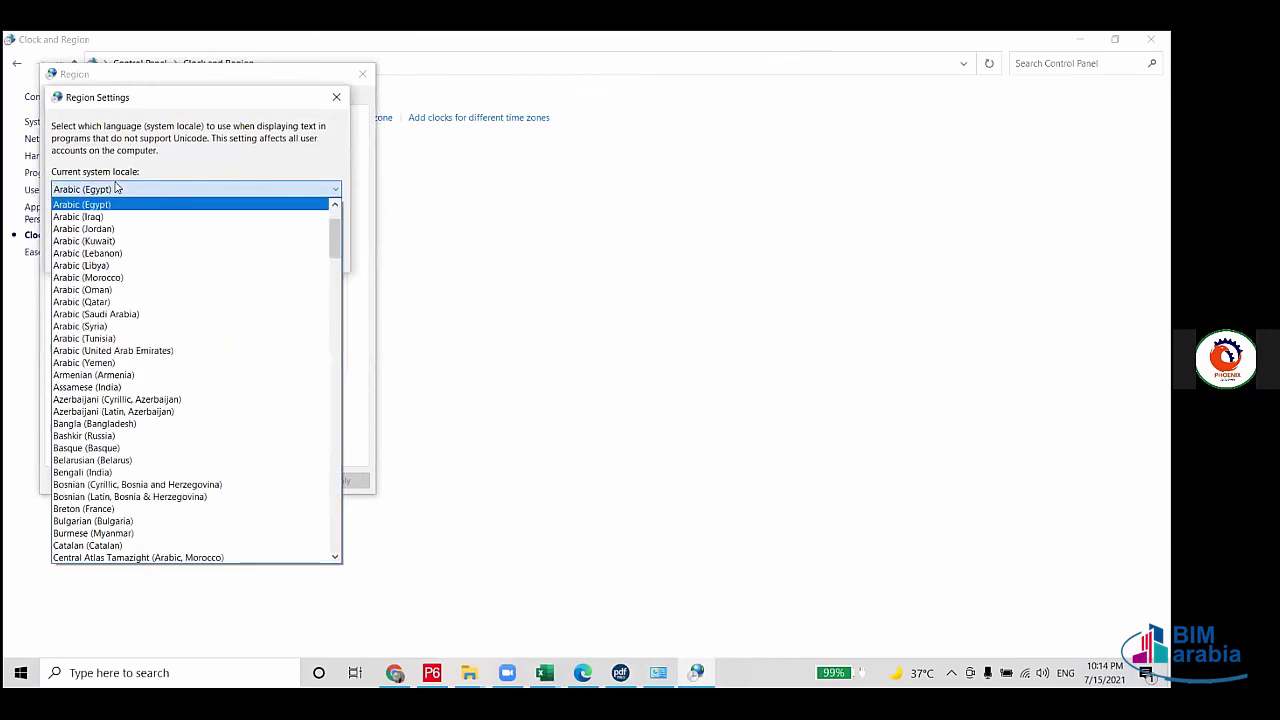
click(157, 193)
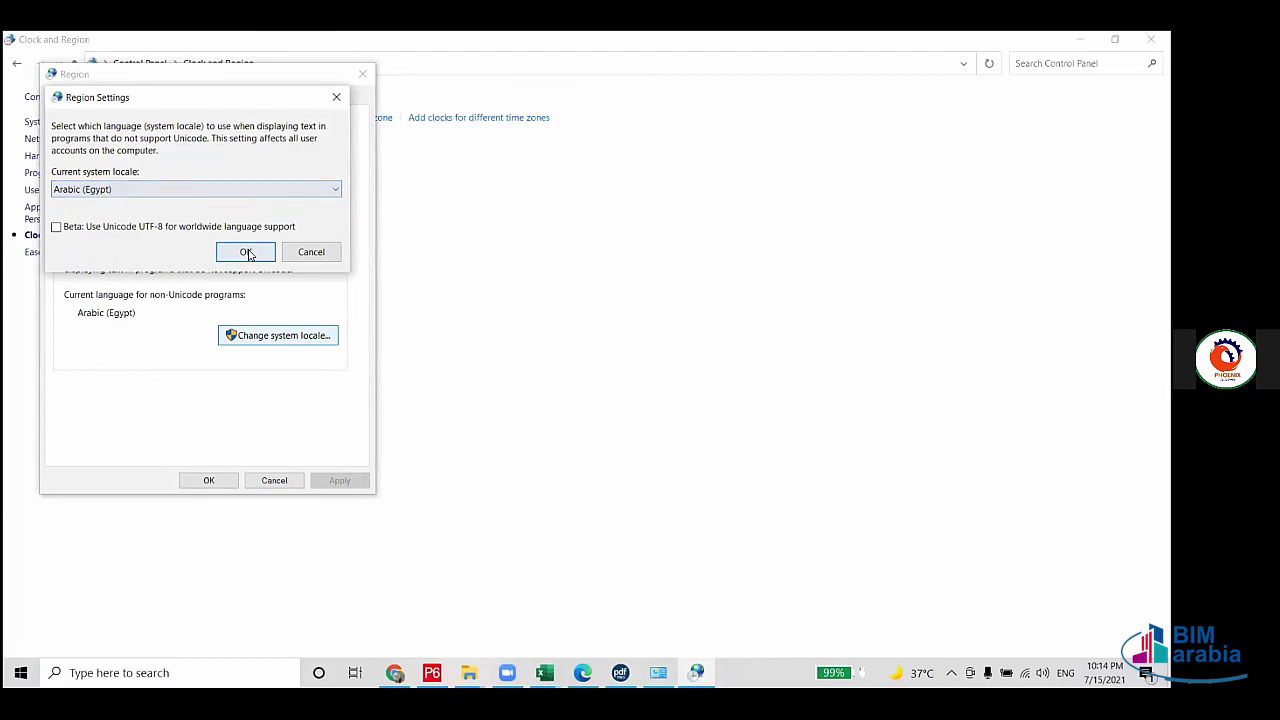
click(247, 252)
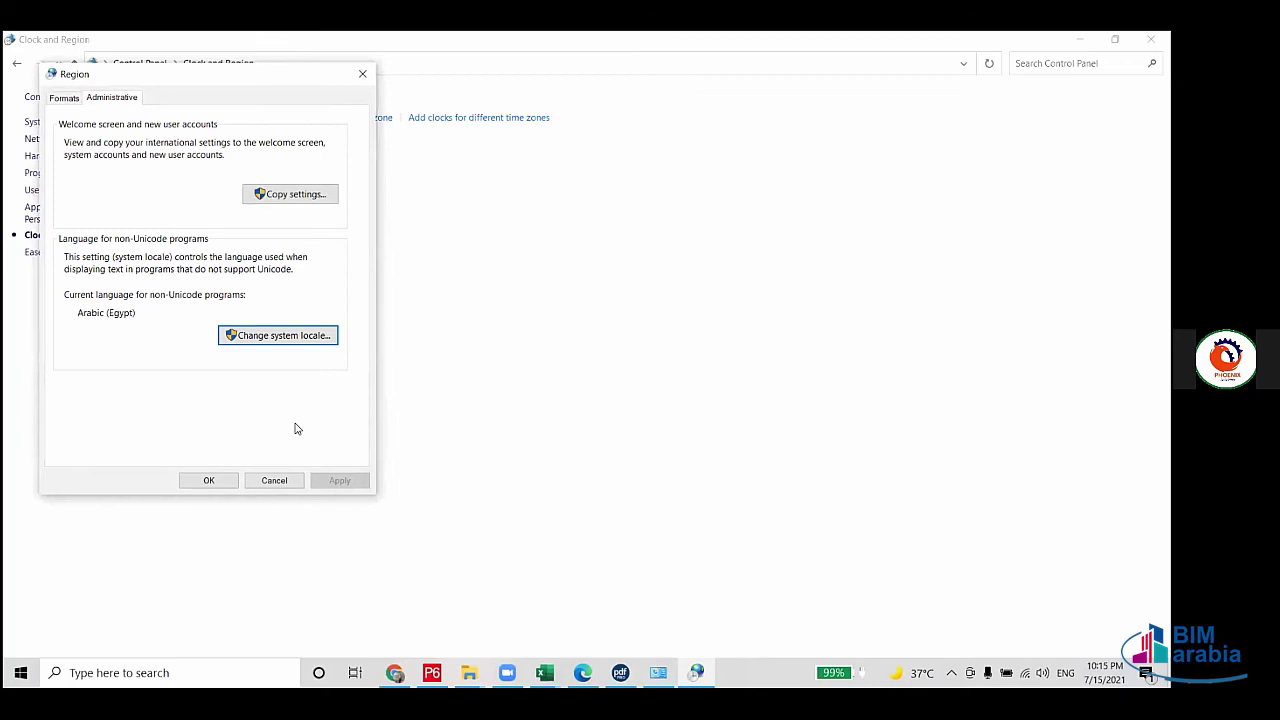
click(362, 74)
Step: Return to Primavera P6 and browse the NEWPROJ-1, NEWPROJ and RY0-CMS-MOH-INF projects
click(431, 672)
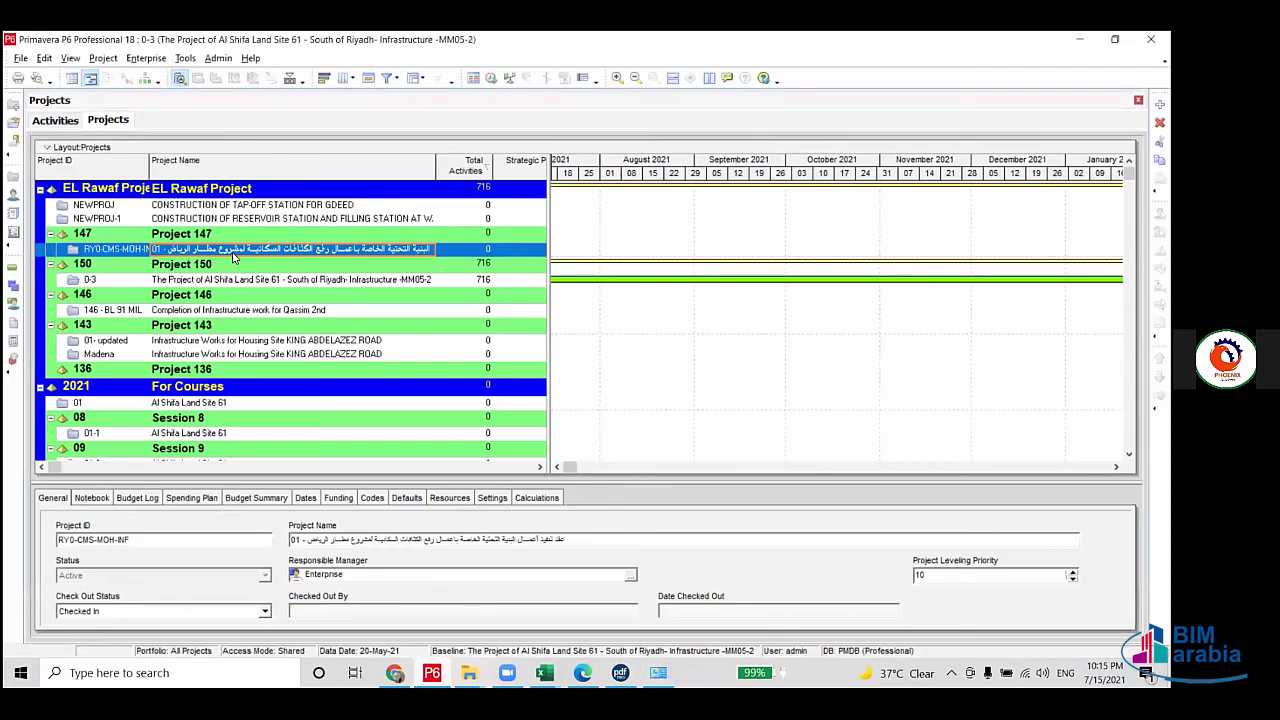
click(226, 216)
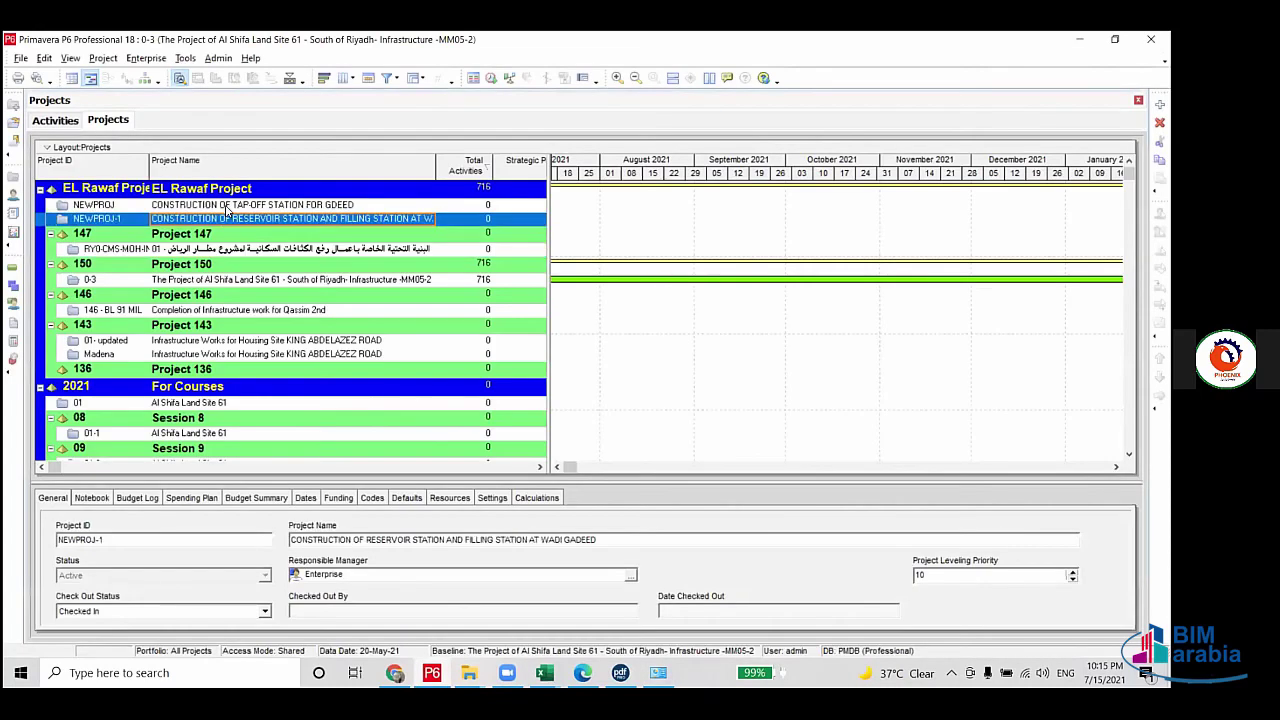
click(262, 249)
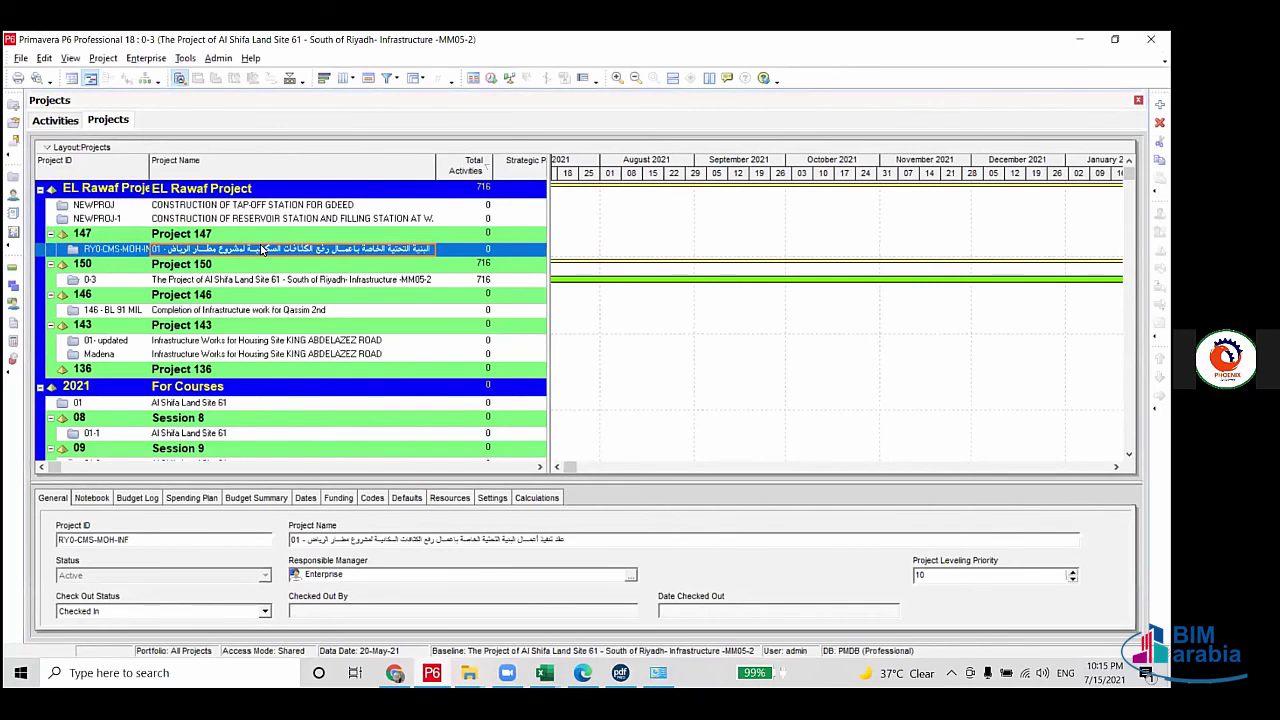
right_click(262, 249)
click(314, 206)
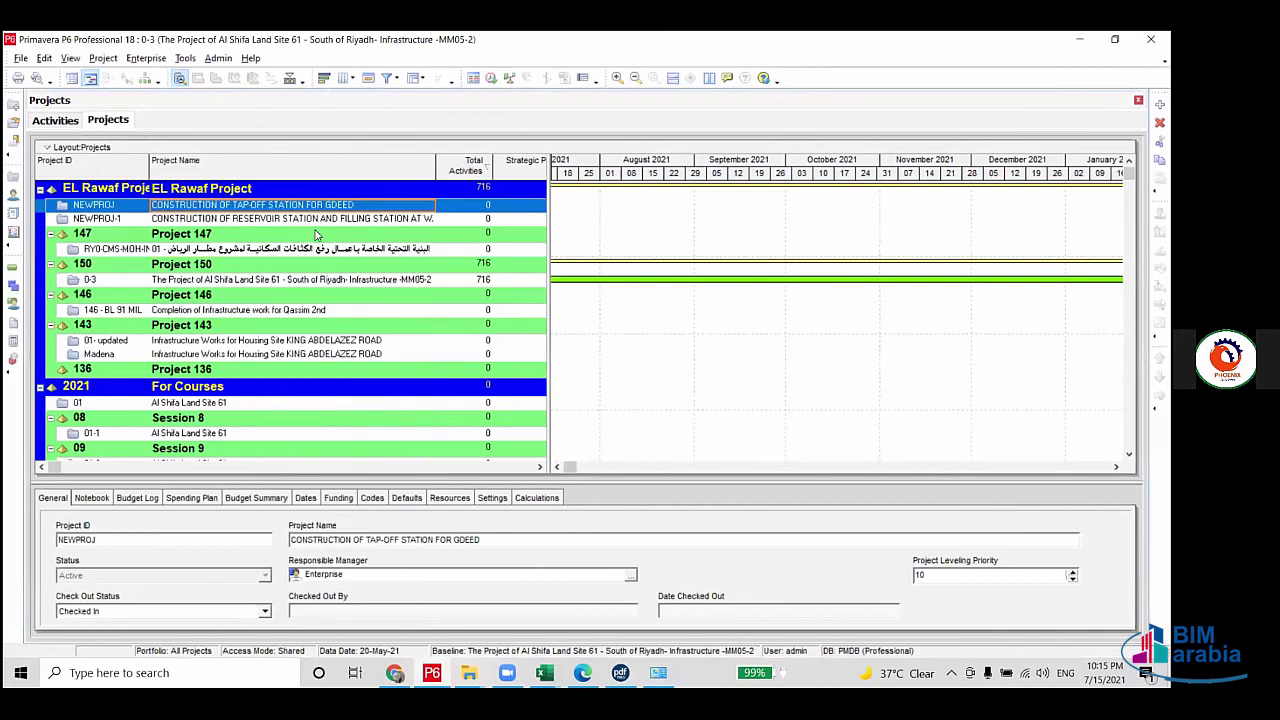
click(312, 249)
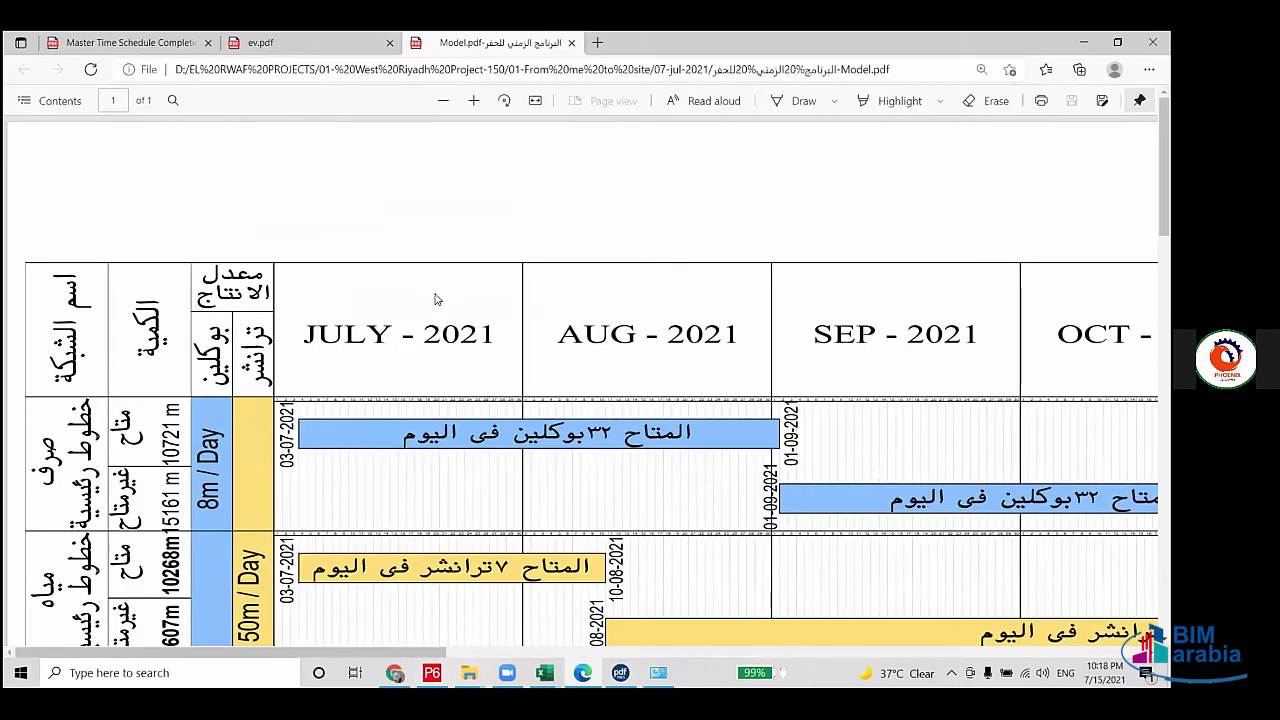
scroll(950, 484, down, 3)
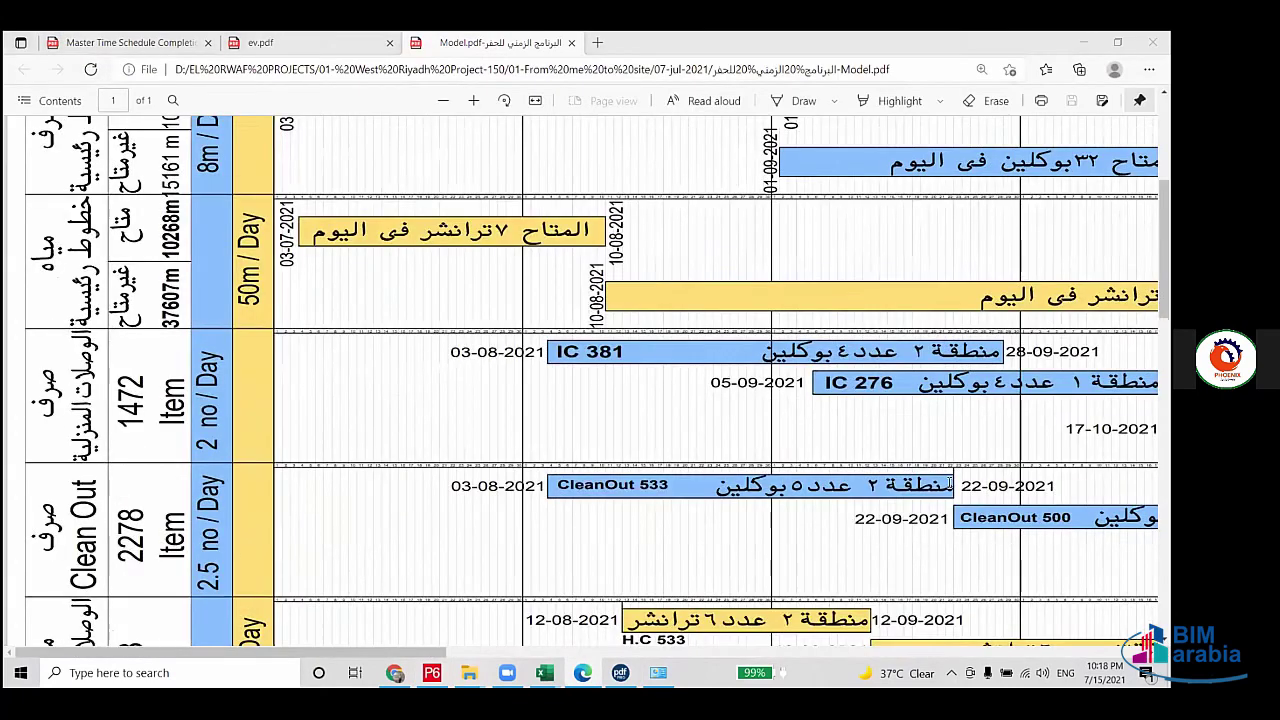
scroll(950, 484, down, 1)
scroll(950, 484, up, 3)
scroll(950, 484, up, 2)
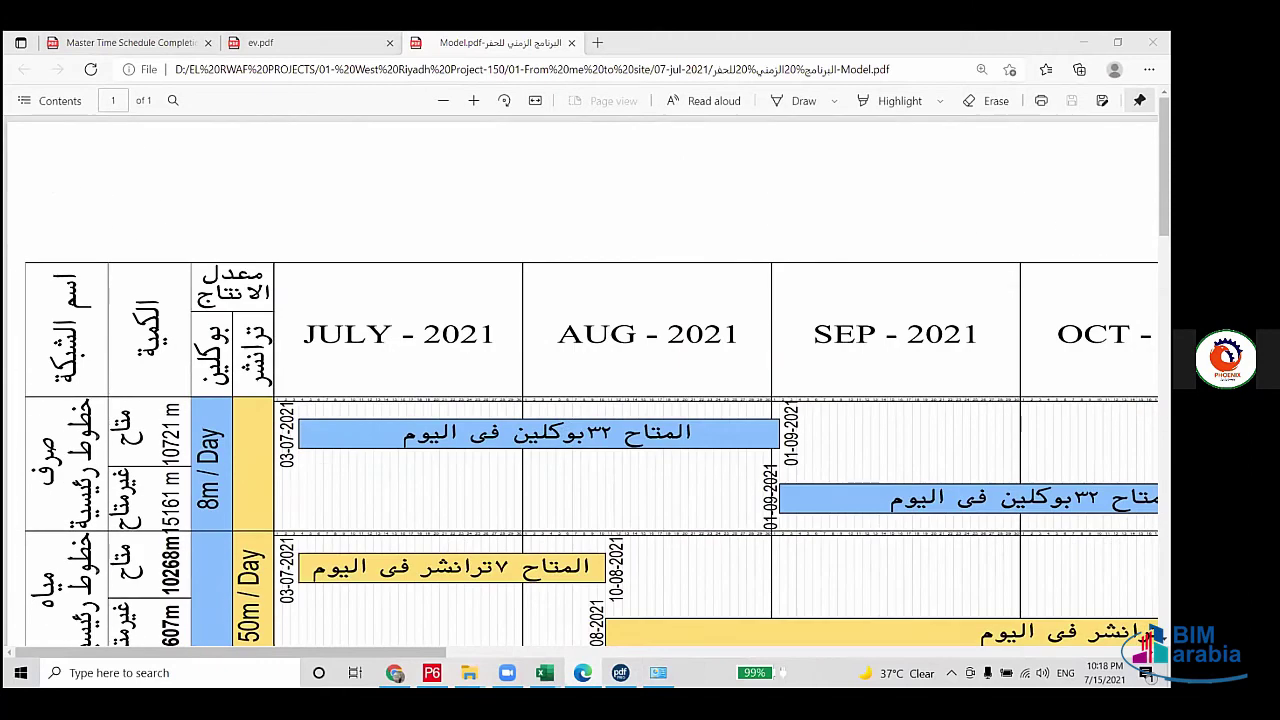
ctrl+scroll(572, 428, down, 1)
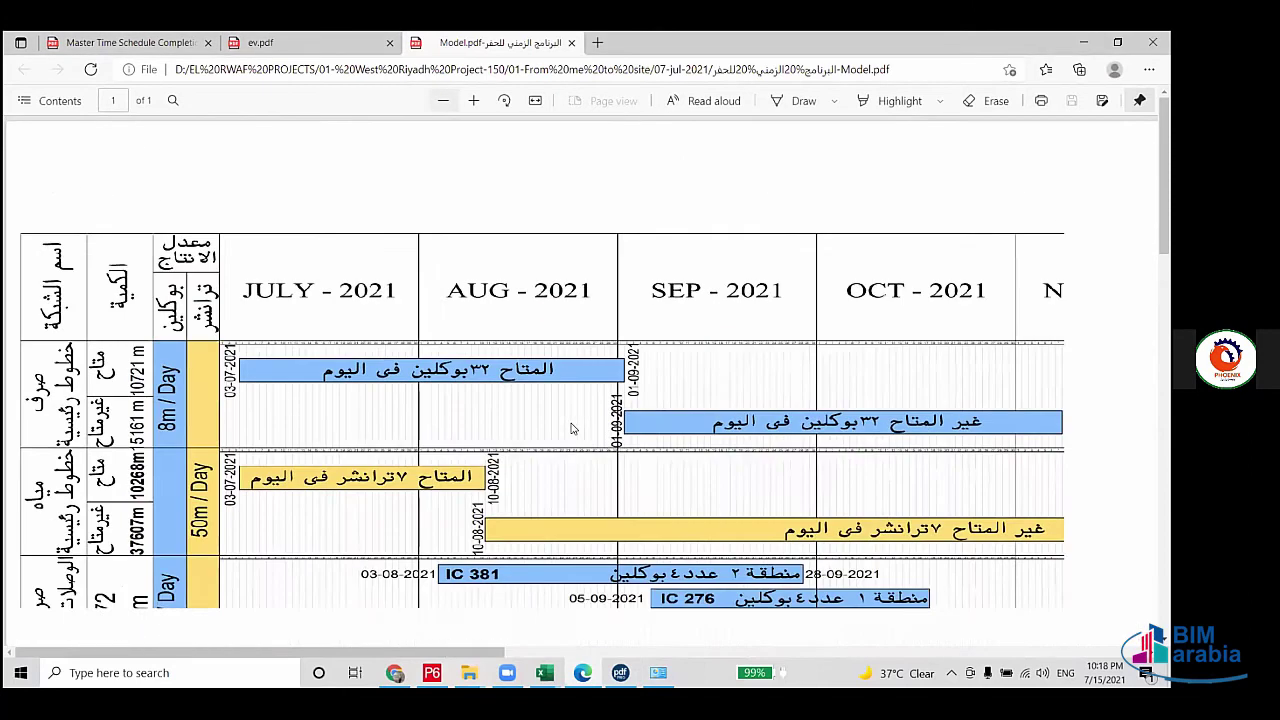
ctrl+scroll(572, 428, down, 1)
ctrl+scroll(572, 428, down, 1)
ctrl+scroll(572, 428, down, 1)
scroll(858, 634, down, 5)
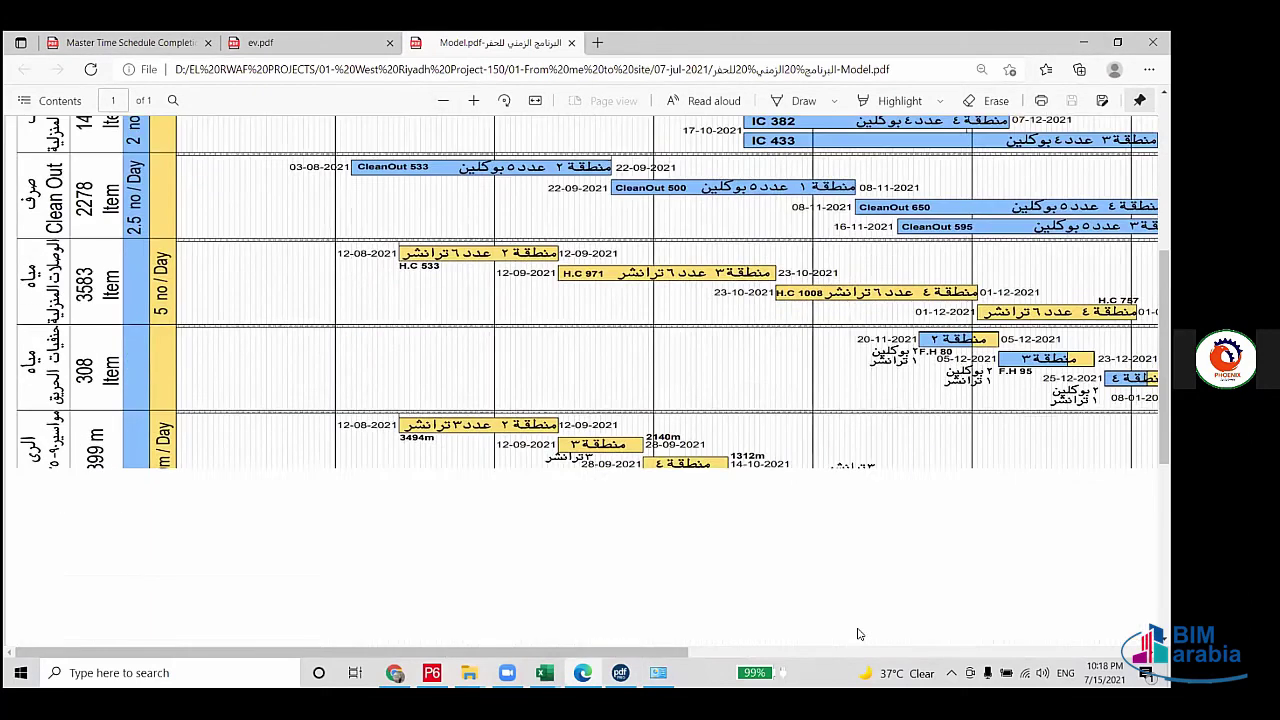
scroll(850, 632, down, 3)
scroll(846, 631, down, 1)
scroll(830, 634, down, 3)
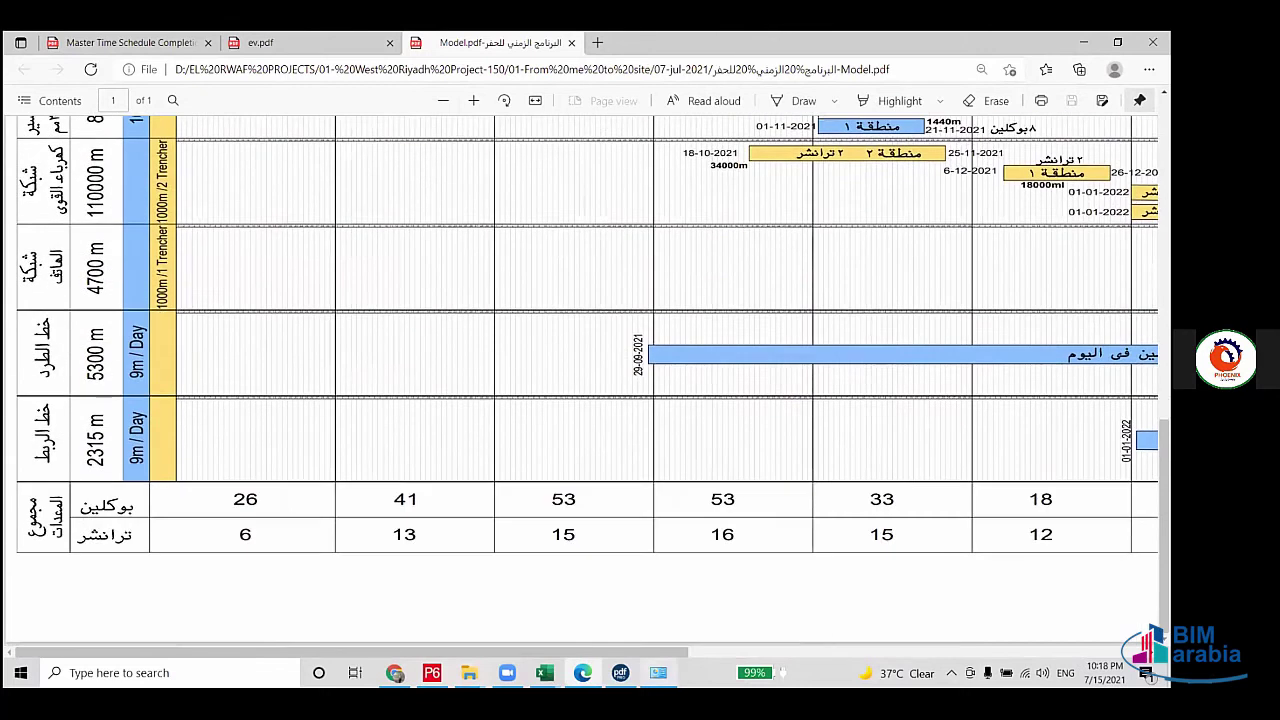
scroll(865, 589, up, 1)
scroll(865, 589, up, 2)
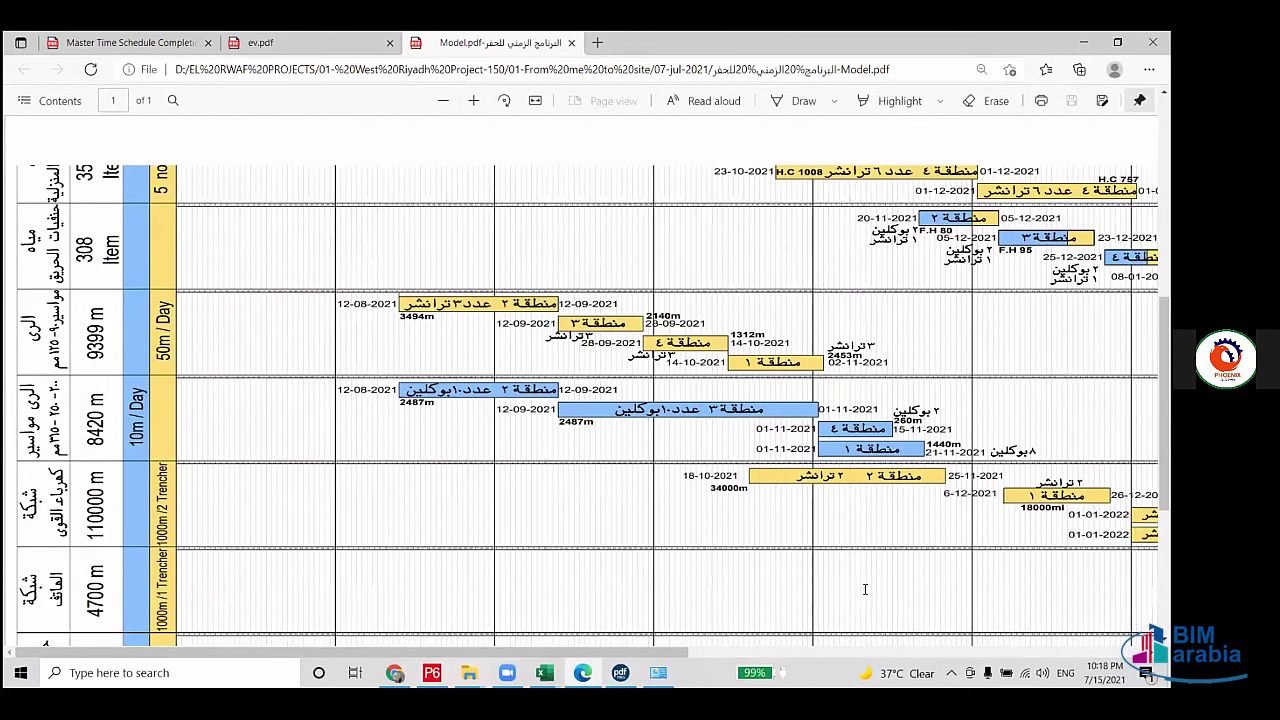
scroll(865, 589, up, 10)
scroll(865, 589, up, 1)
scroll(865, 589, down, 1)
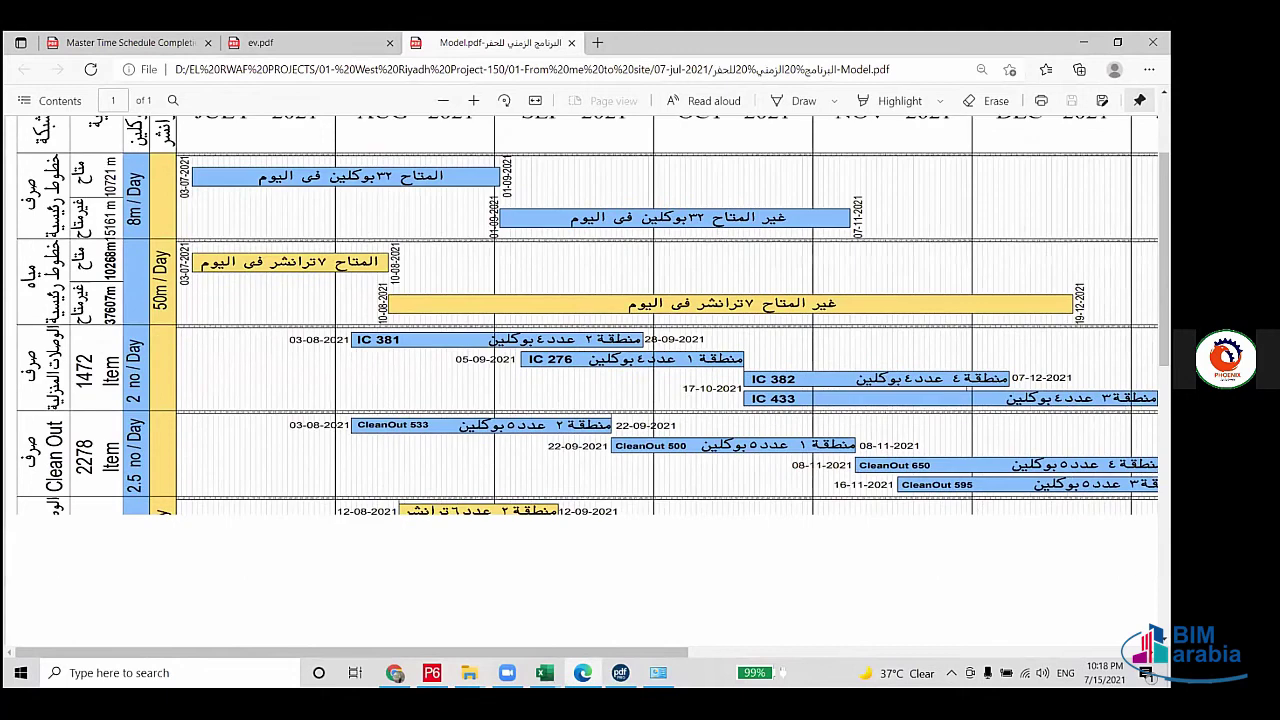
scroll(960, 470, down, 3)
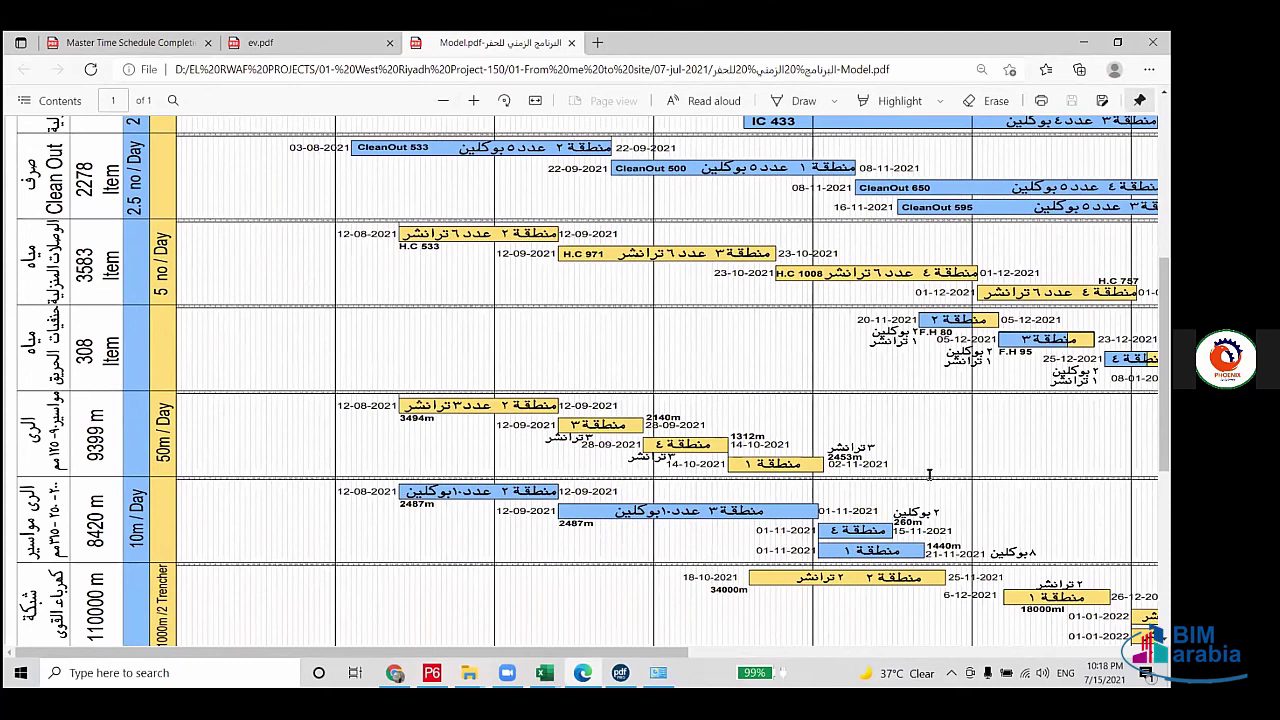
scroll(1024, 432, up, 5)
scroll(1024, 432, up, 1)
mouse_move(814, 442)
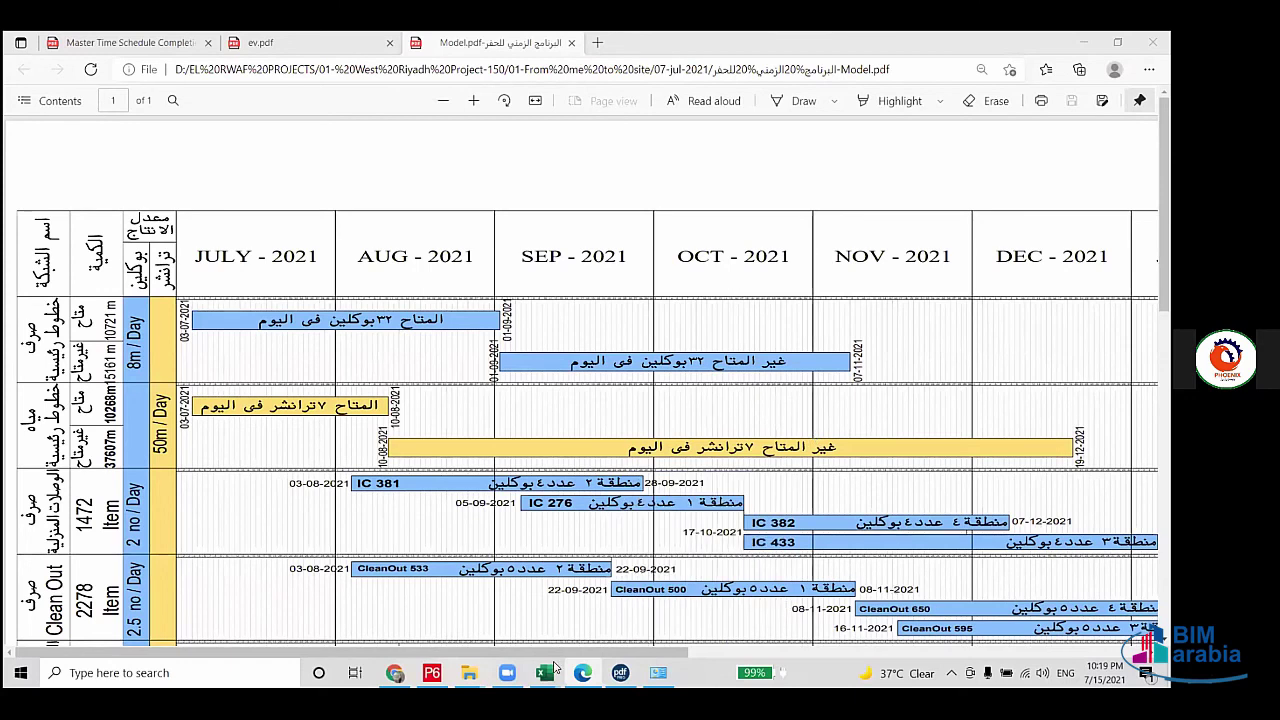
mouse_move(548, 670)
click(689, 605)
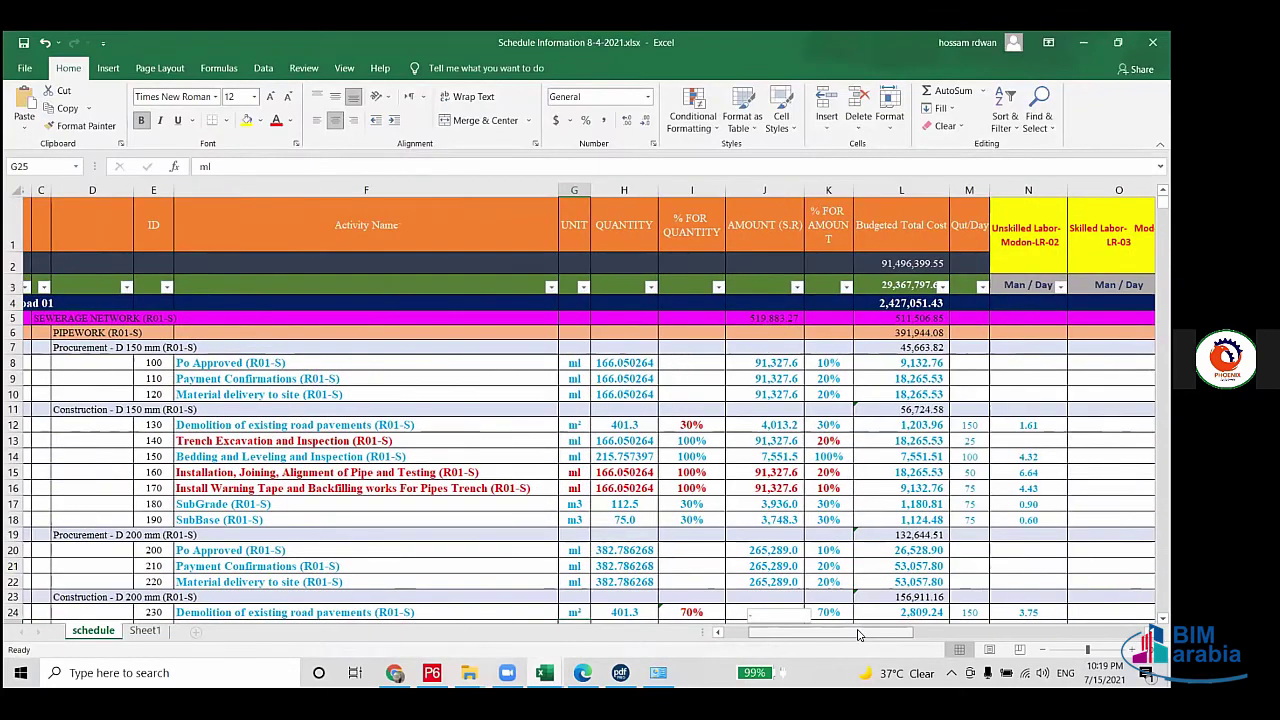
drag(858, 634, 893, 631)
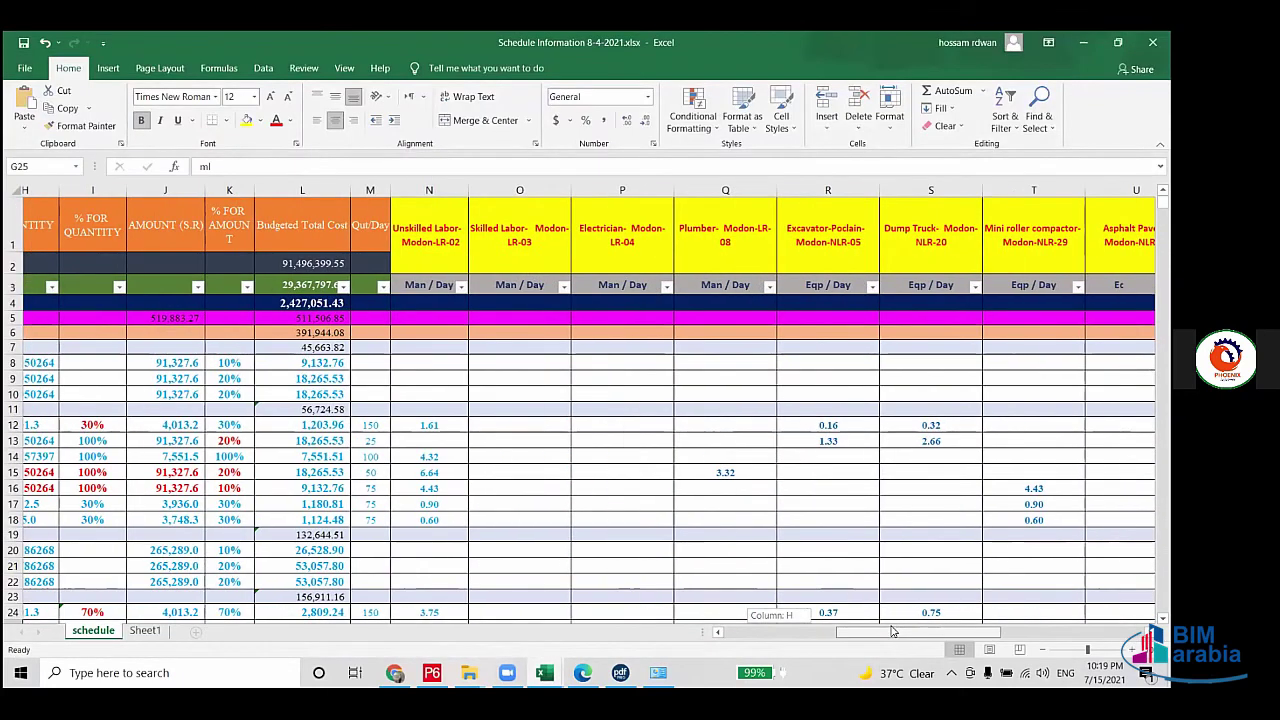
drag(893, 631, 870, 632)
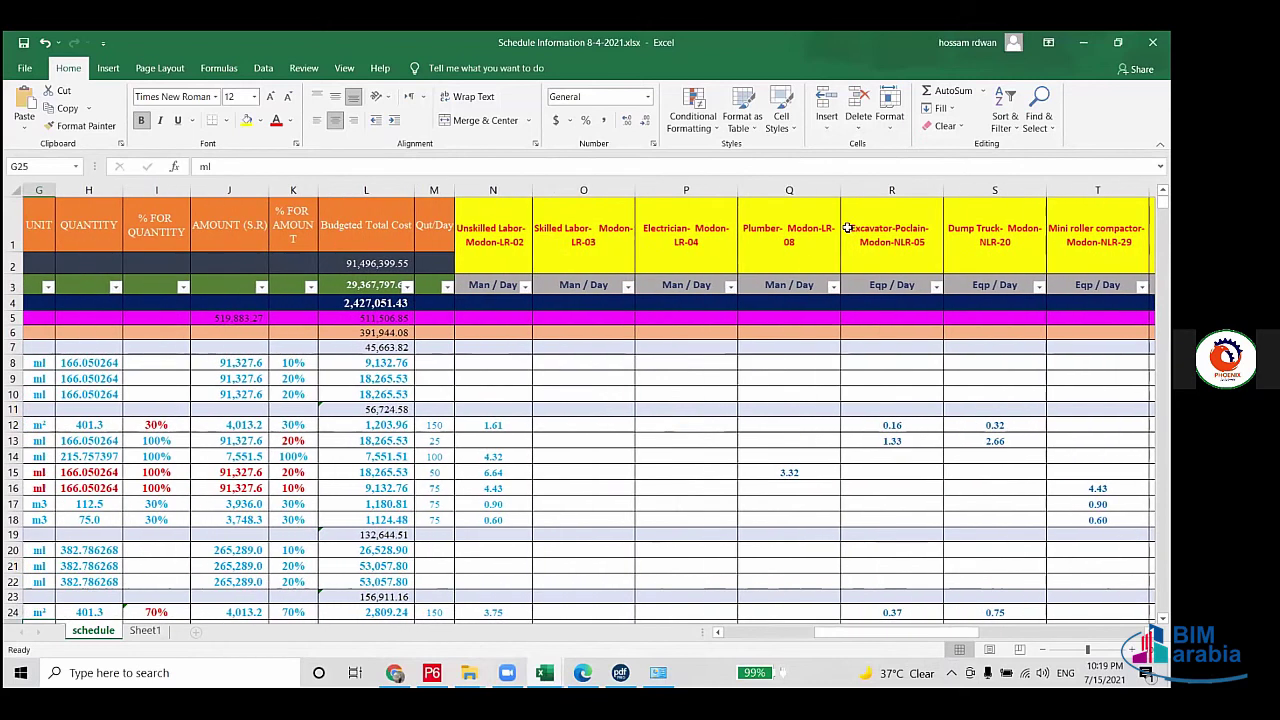
click(806, 228)
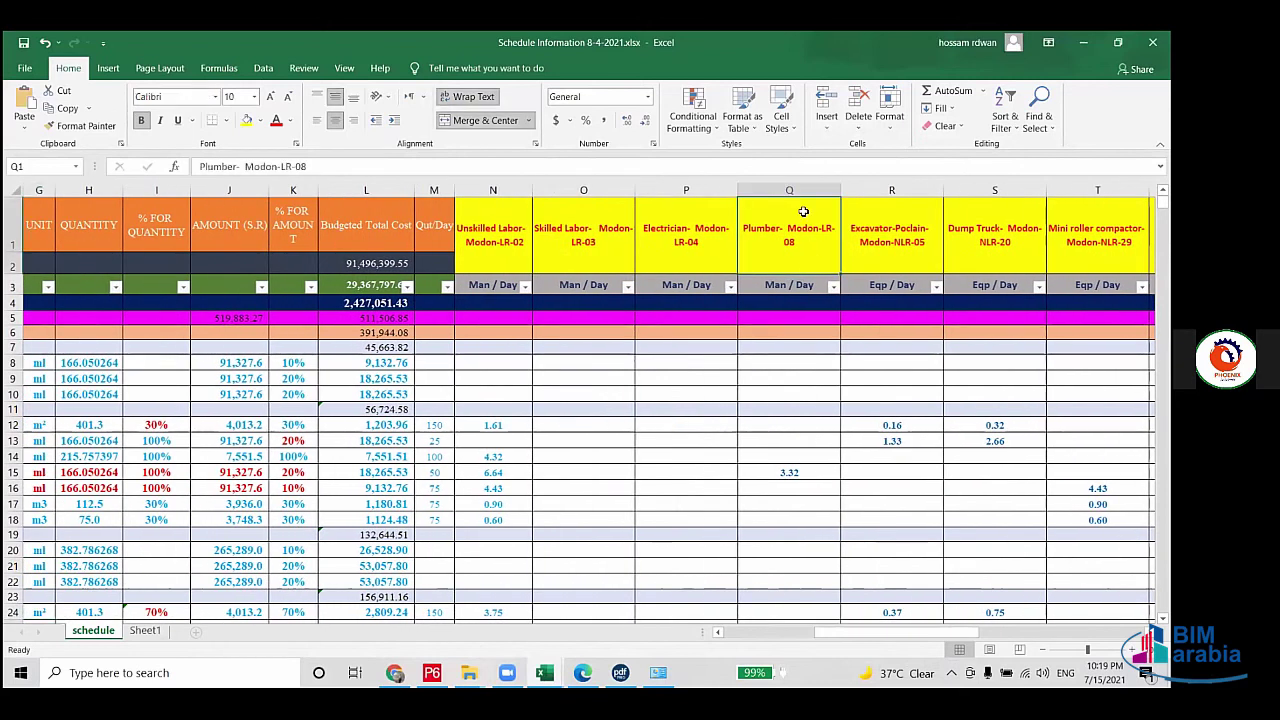
click(793, 634)
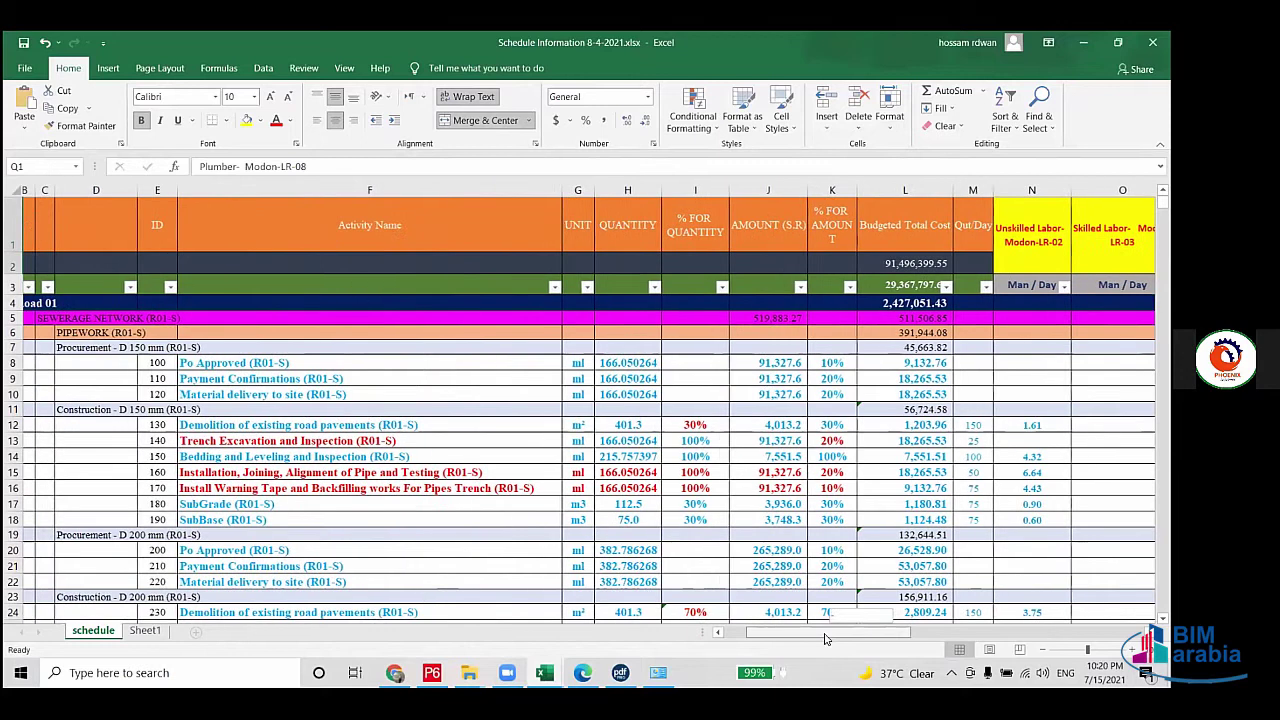
drag(826, 638, 828, 631)
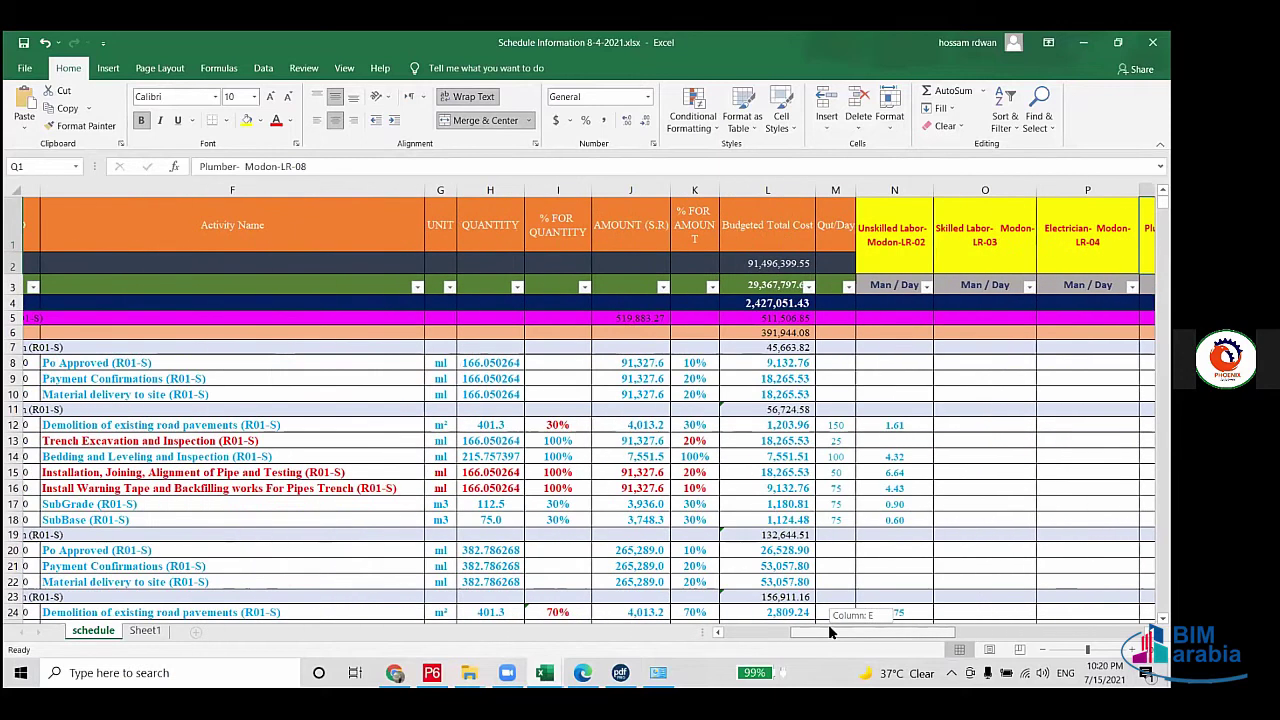
drag(828, 631, 830, 632)
click(858, 427)
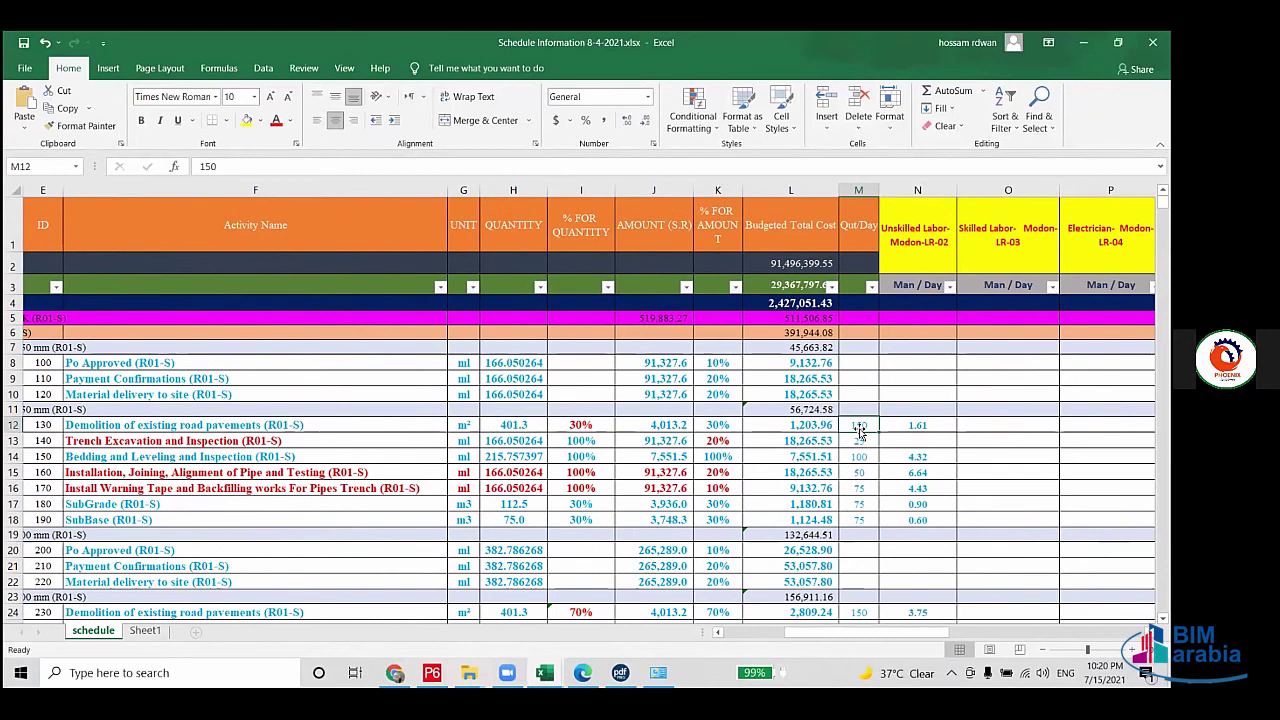
click(927, 425)
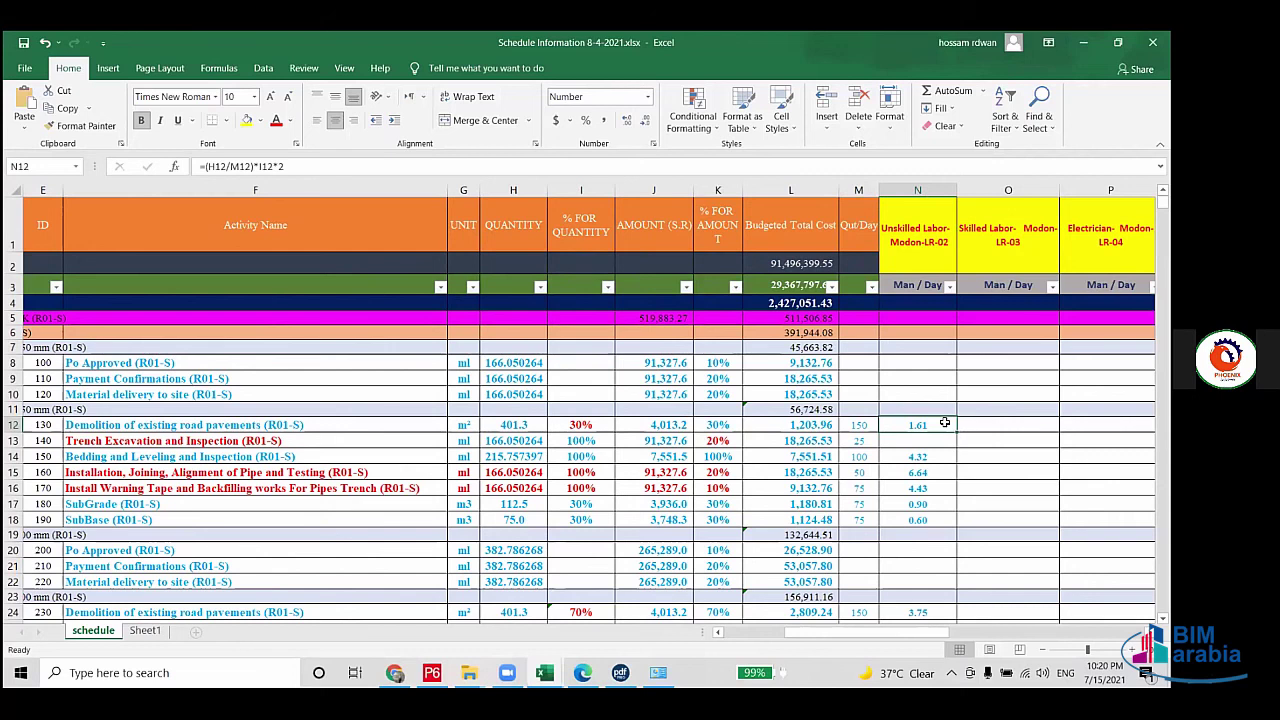
scroll(908, 448, down, 2)
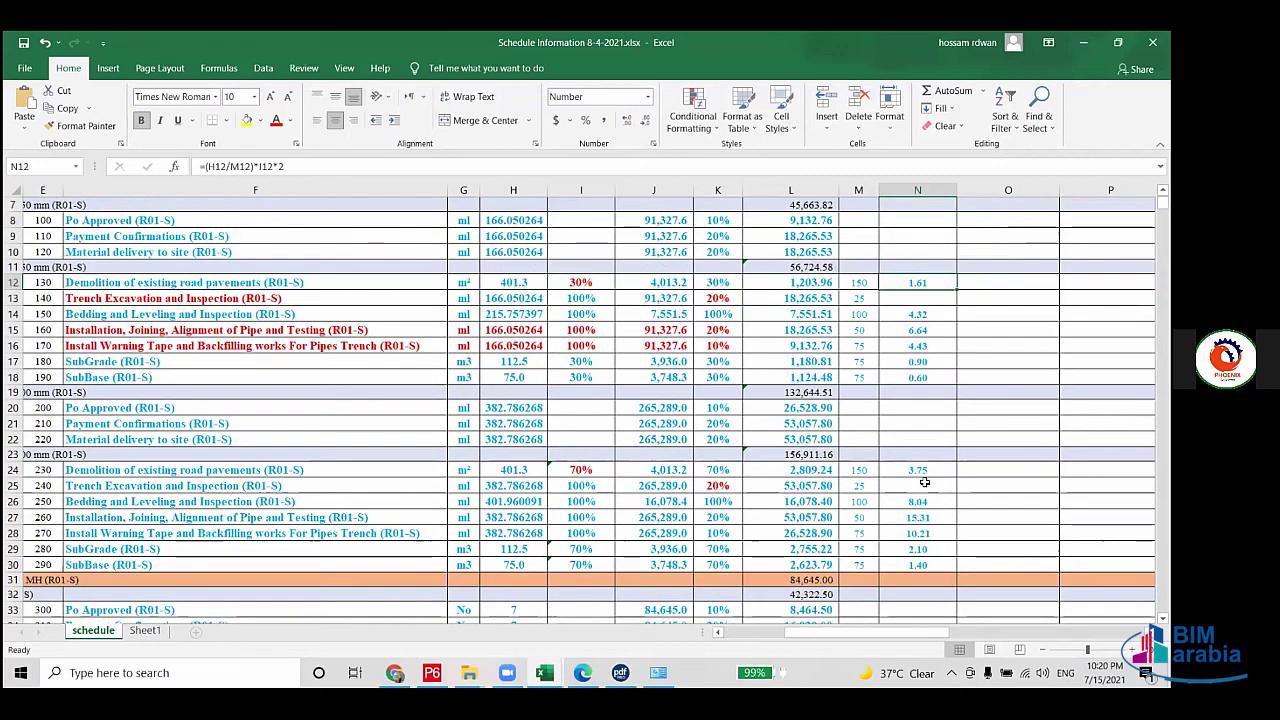
scroll(924, 483, down, 2)
scroll(940, 517, up, 4)
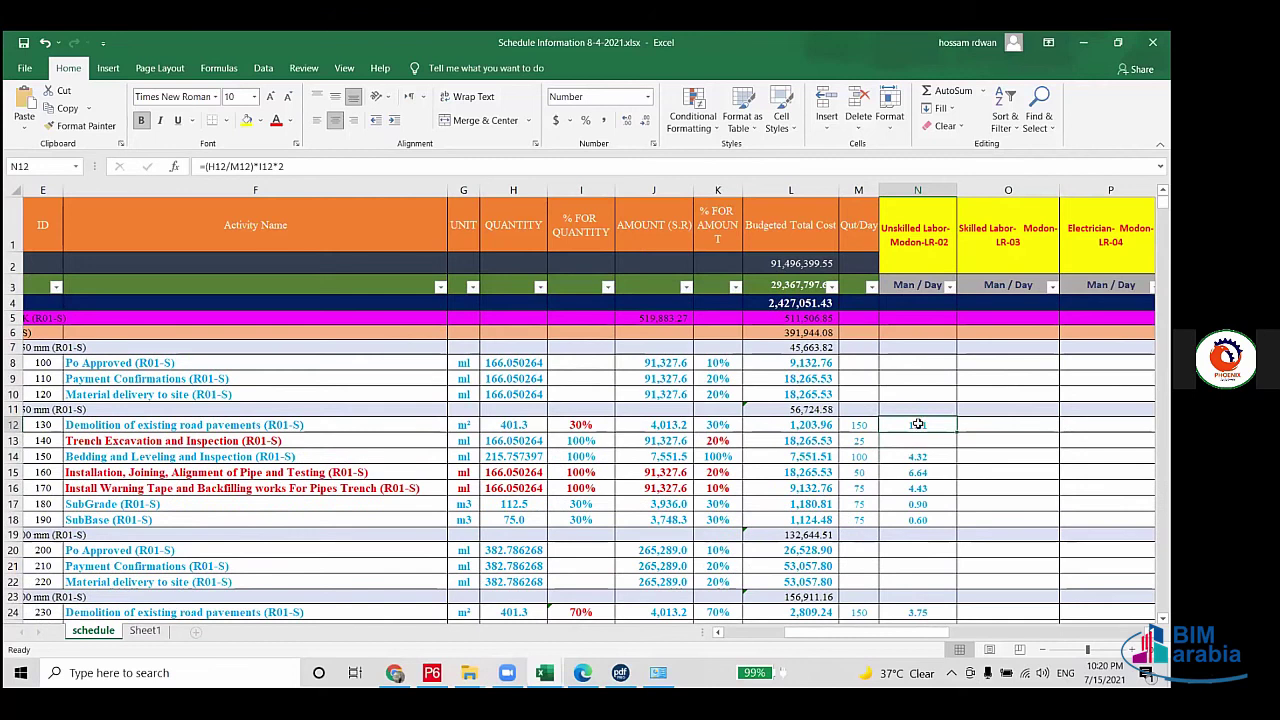
click(915, 456)
click(917, 472)
click(920, 488)
click(925, 505)
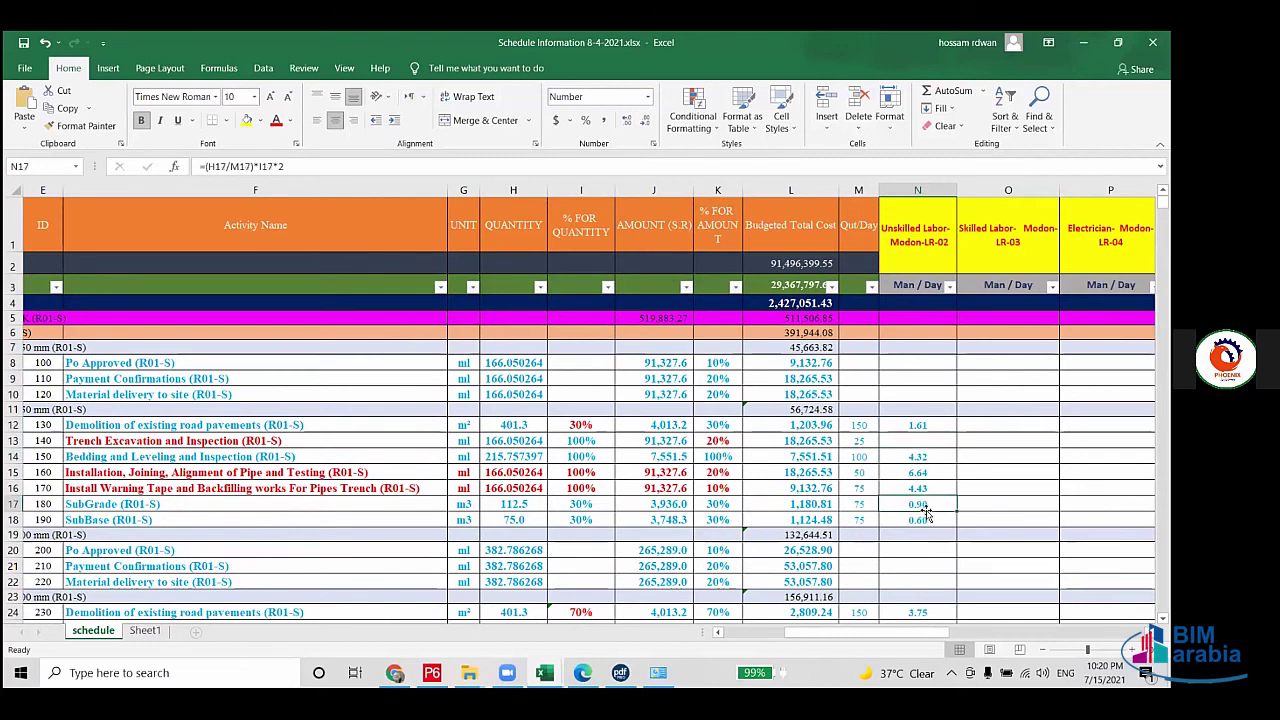
click(930, 520)
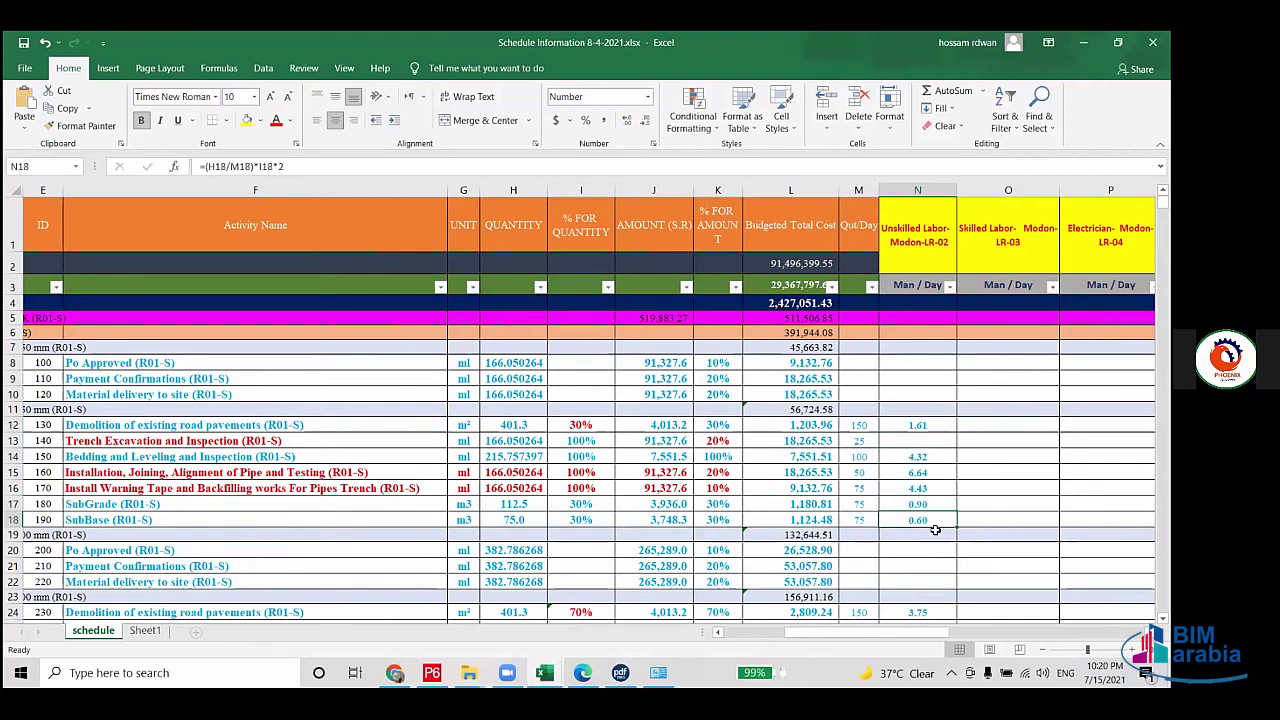
scroll(925, 517, down, 2)
click(932, 470)
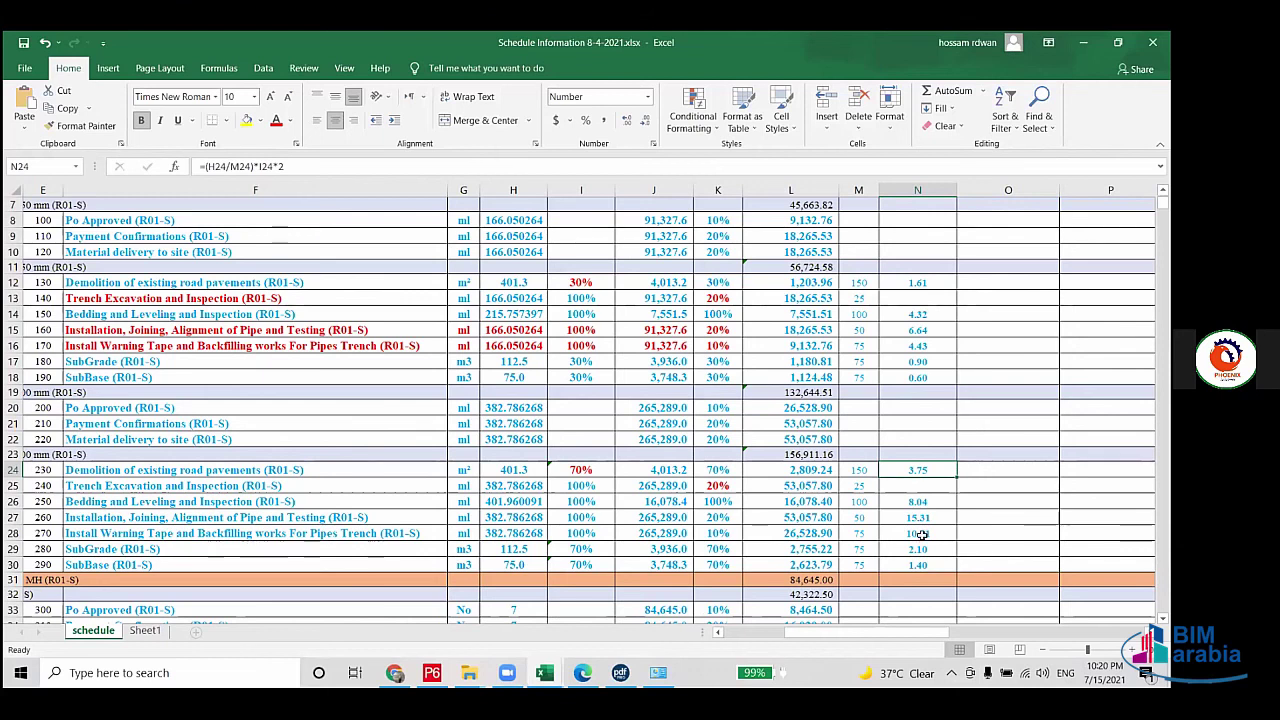
scroll(920, 537, up, 2)
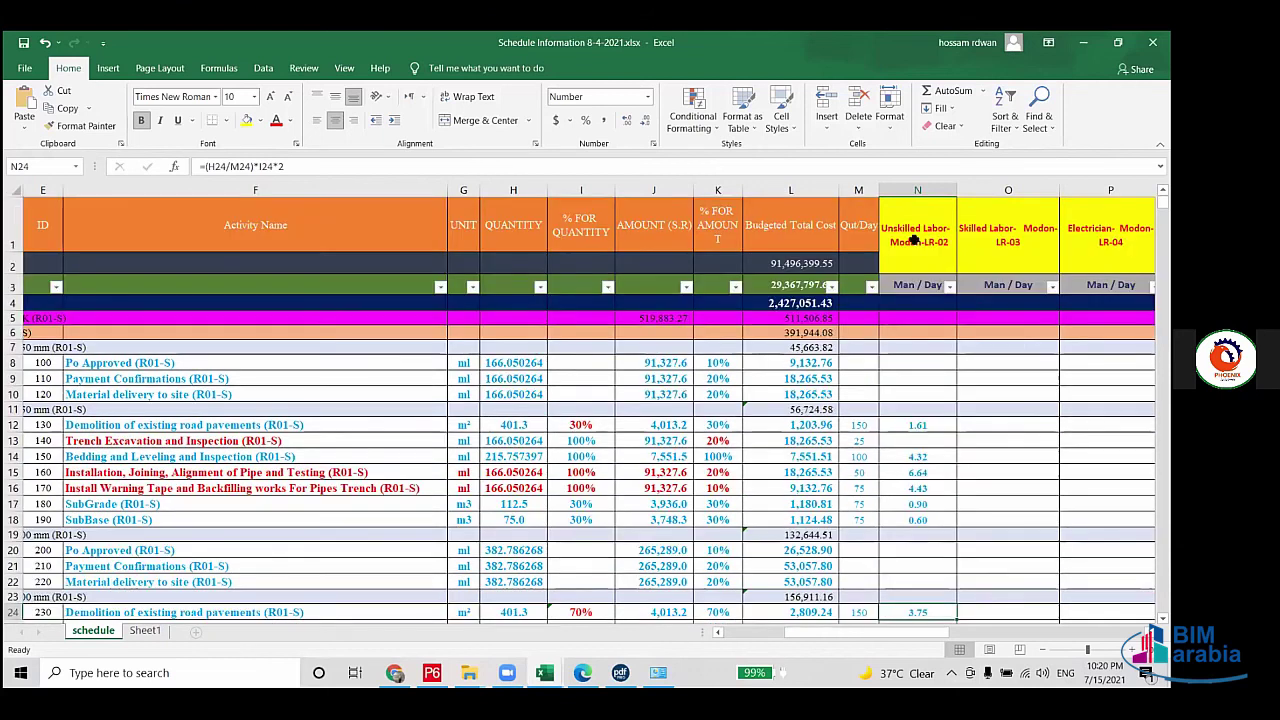
click(988, 246)
scroll(588, 400, right, 1)
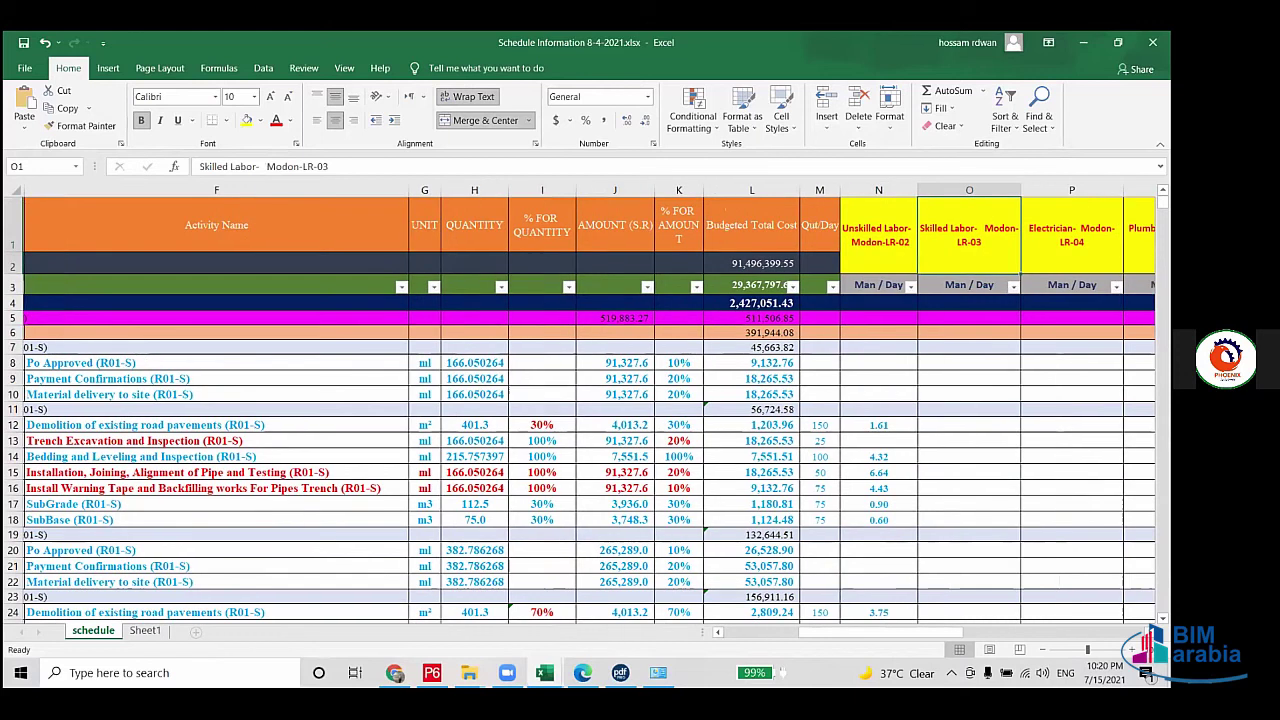
scroll(588, 400, right, 2)
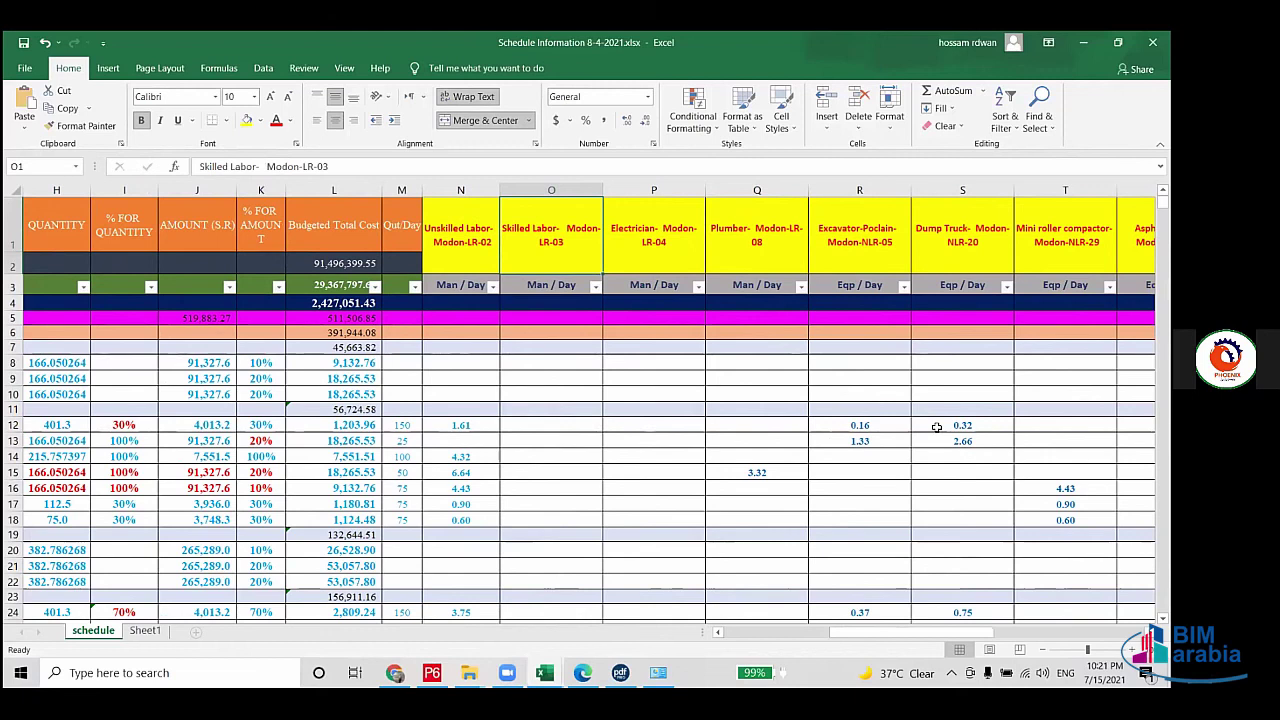
click(483, 431)
click(551, 425)
click(686, 428)
click(757, 428)
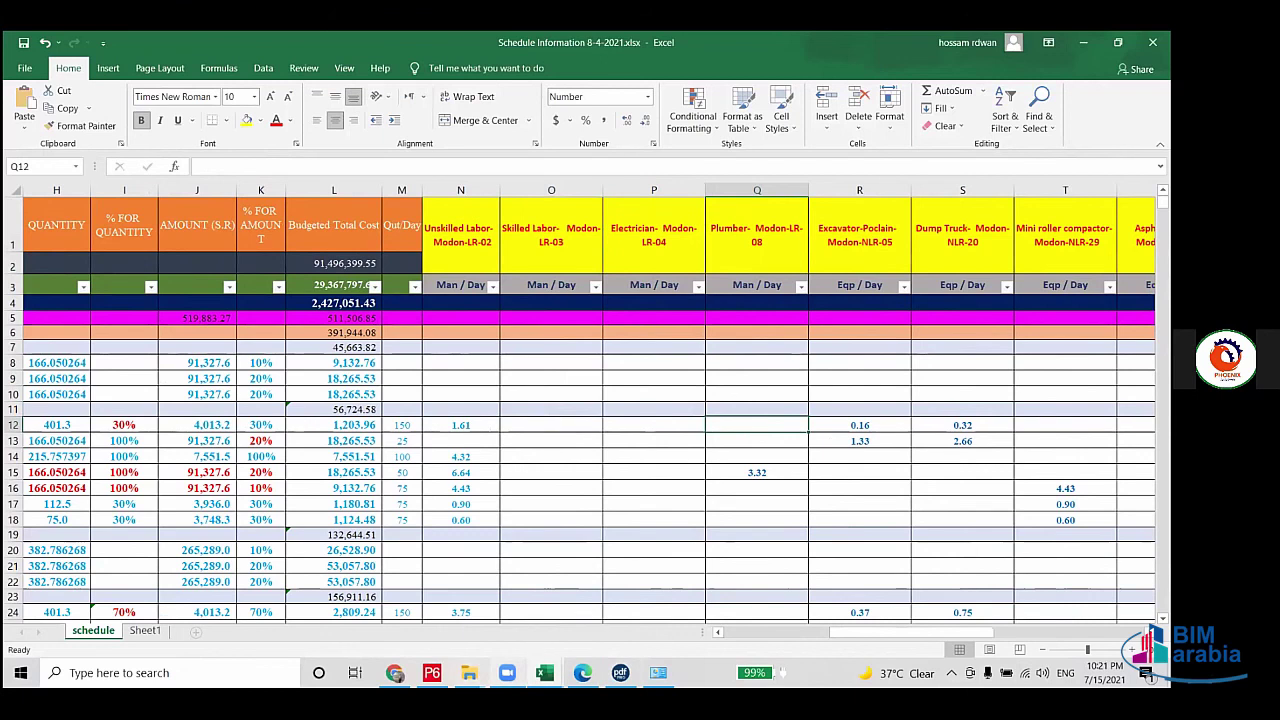
mouse_move(544, 672)
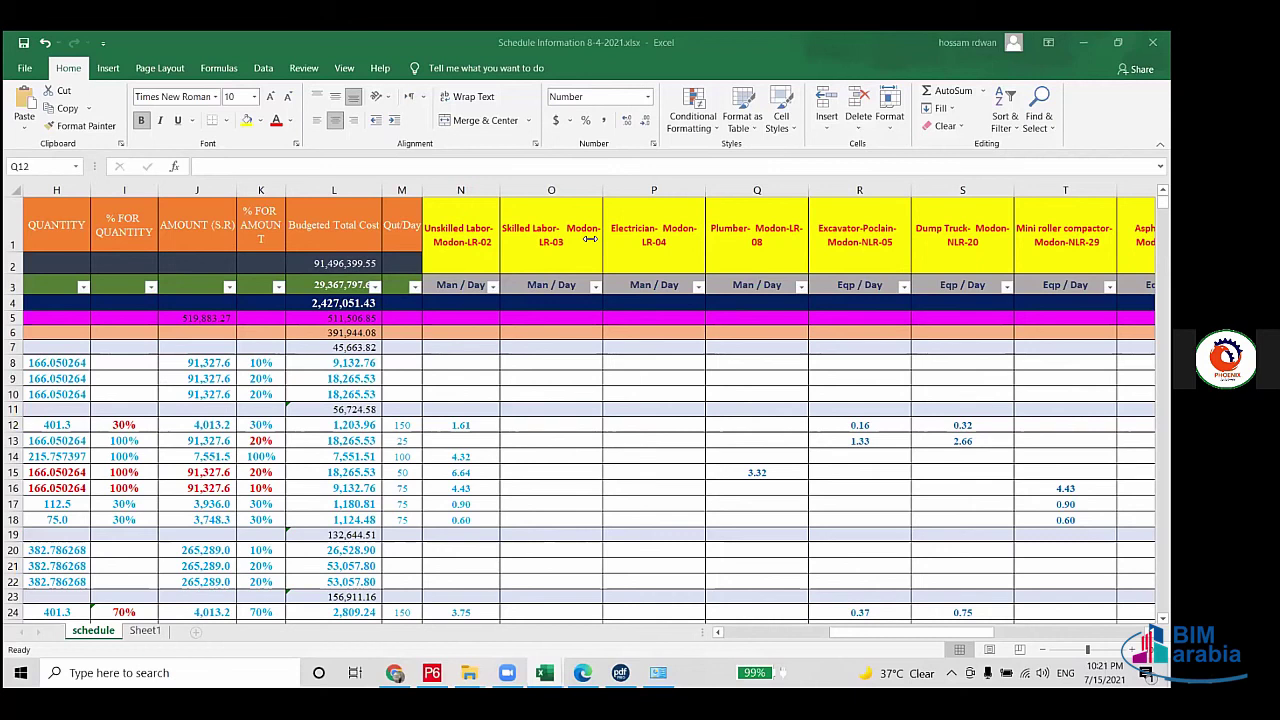
Step: Back in P6, open project 0-3's activities and bring up the Schedule dialog (data date 20-May-21)
click(432, 672)
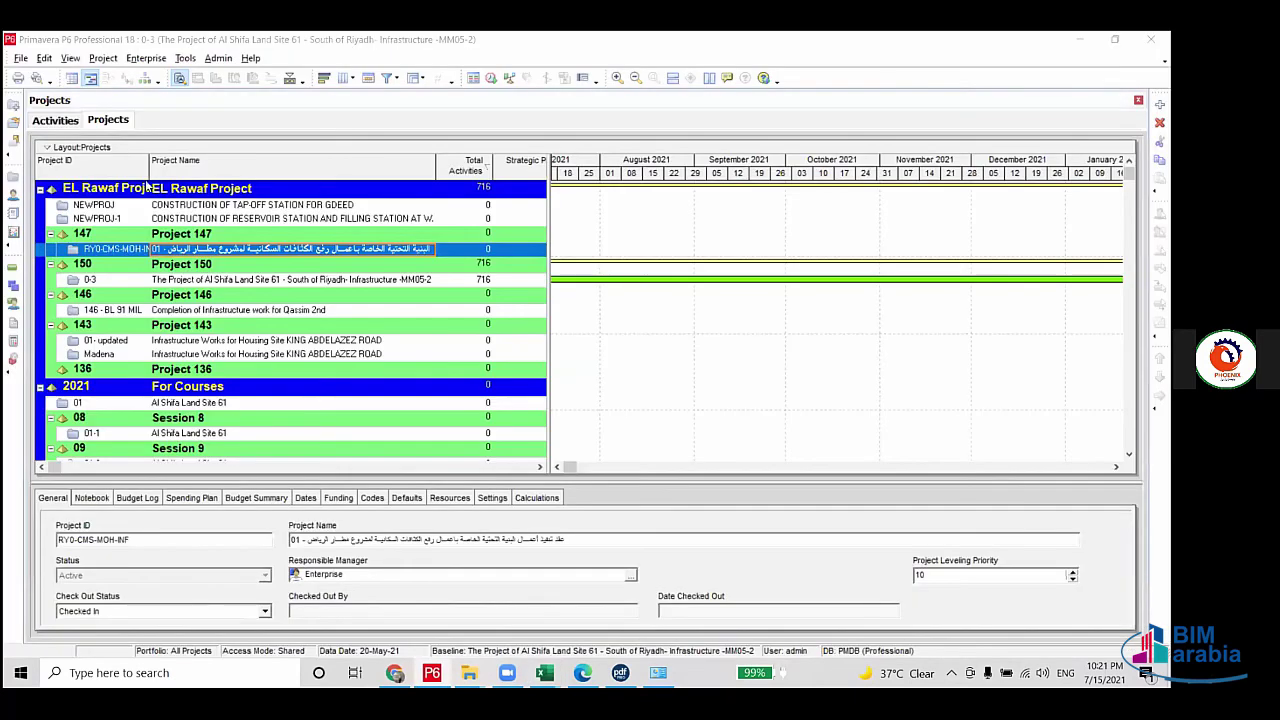
click(224, 207)
click(55, 120)
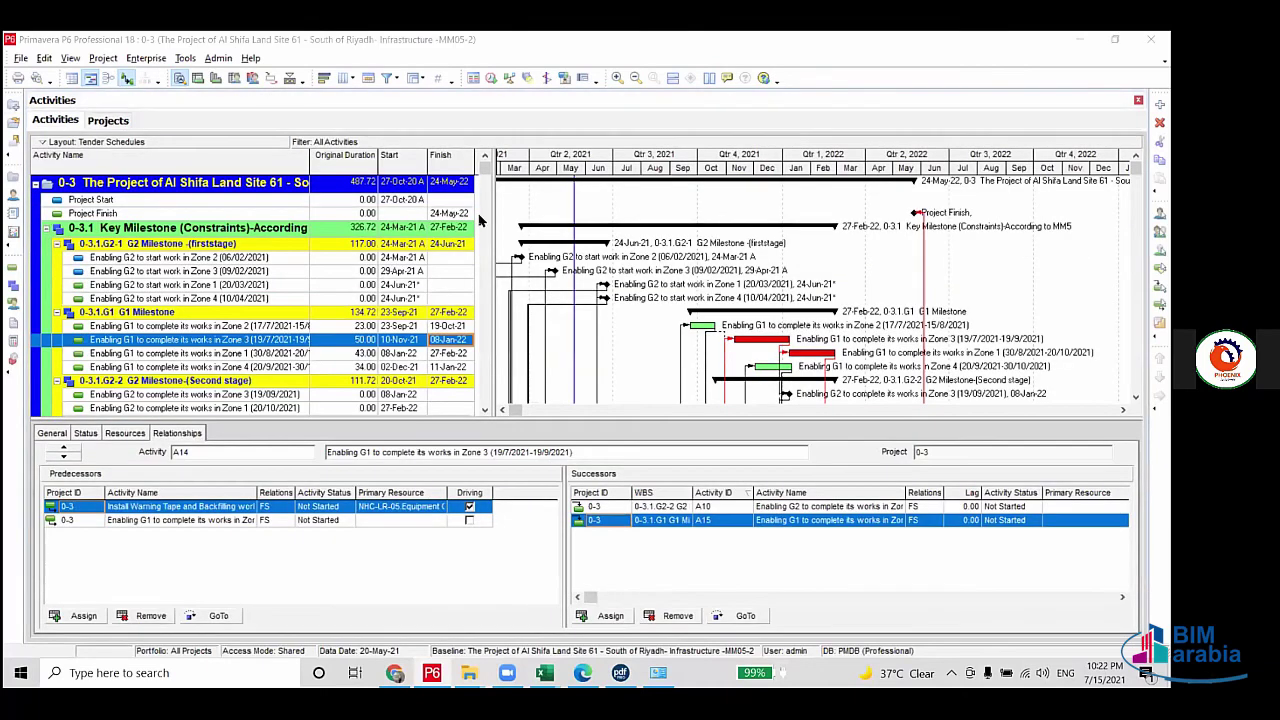
click(491, 78)
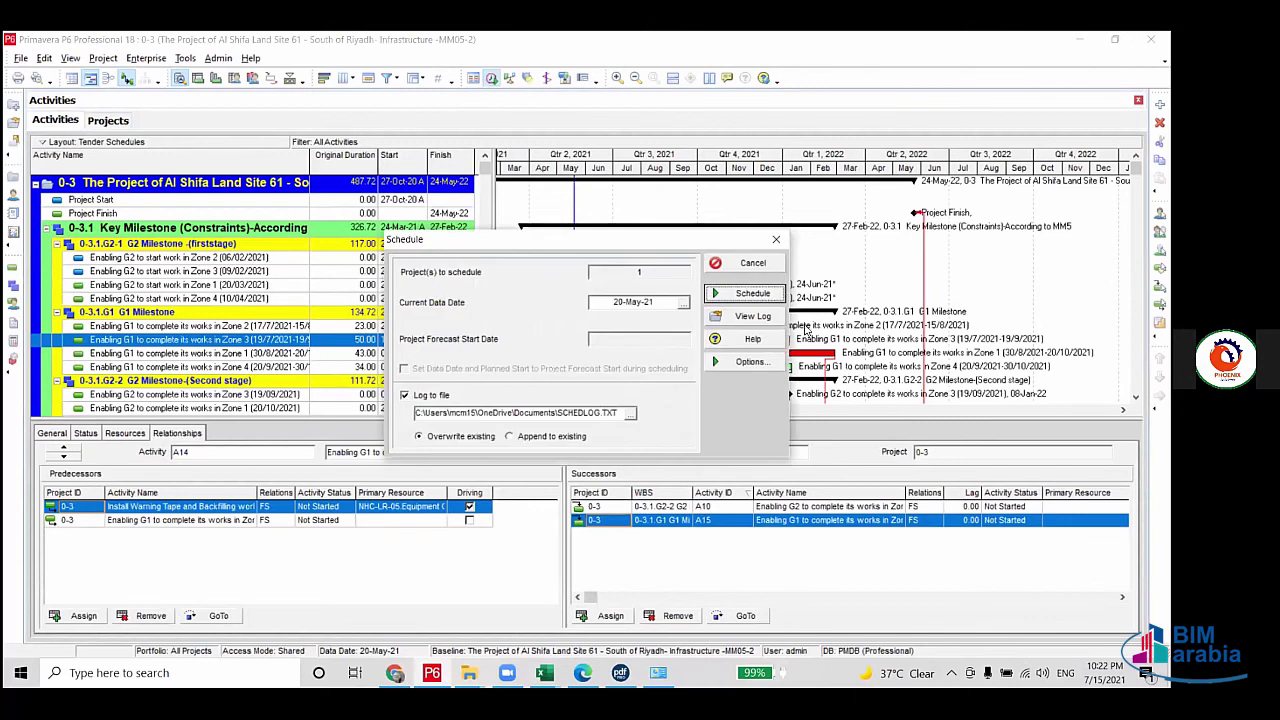
Step: Turn Log to file off and back on, review SCHEDLOG.TXT, then close the Schedule dialog
click(405, 395)
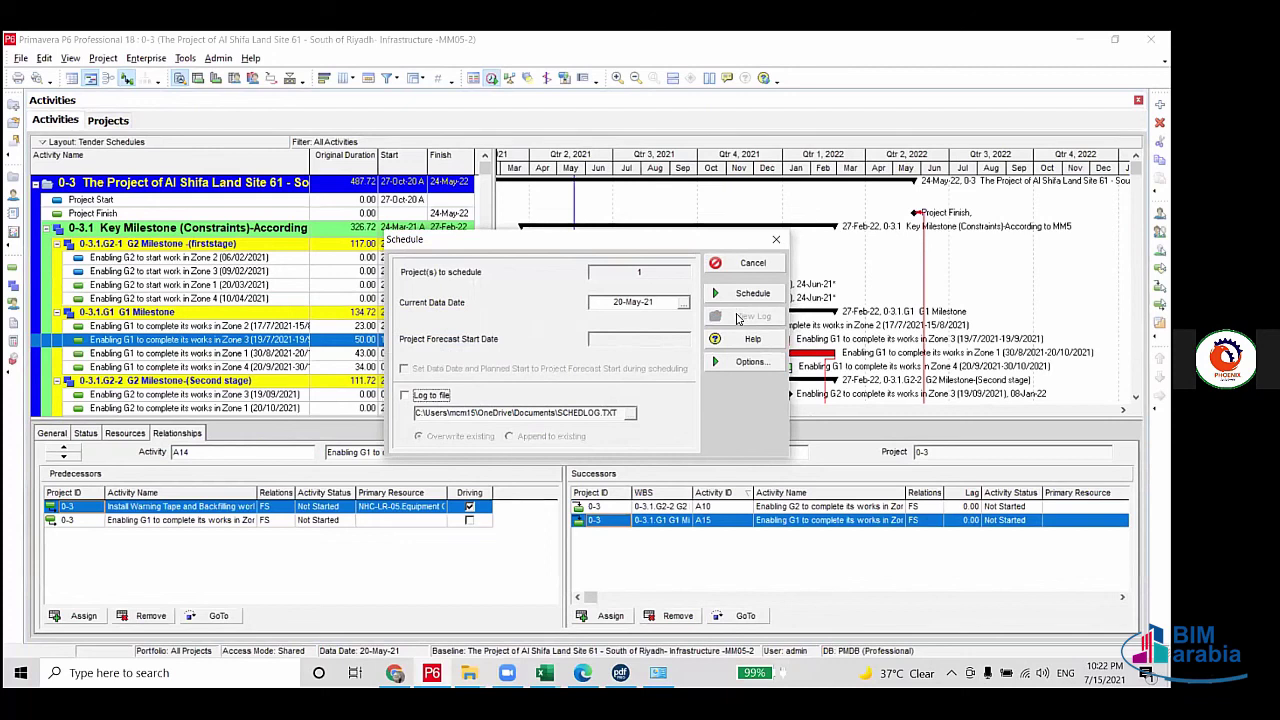
click(405, 396)
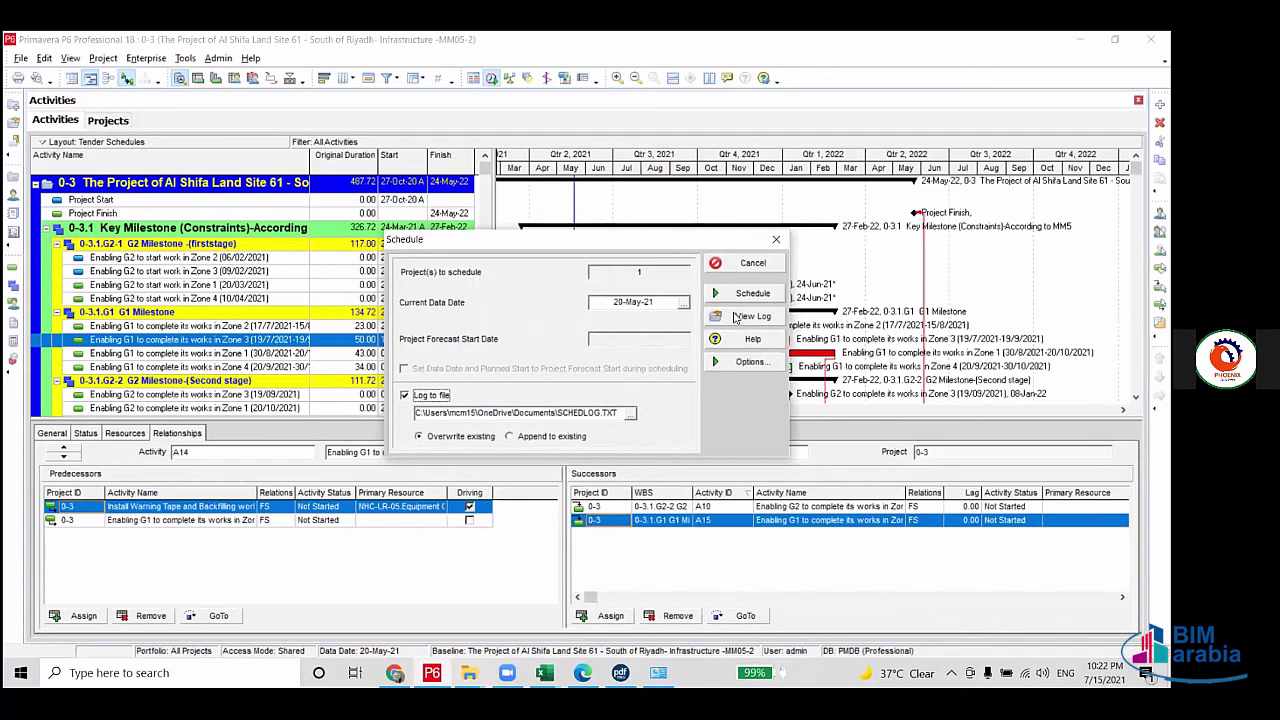
click(740, 316)
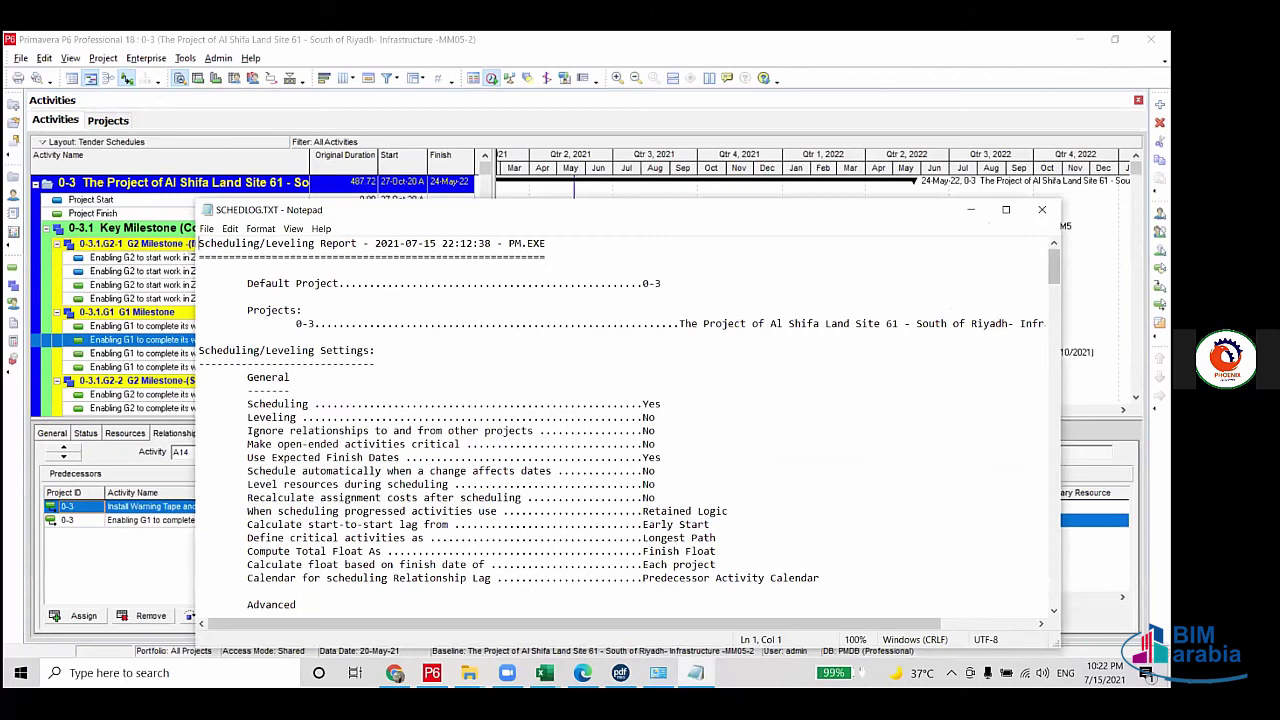
click(1042, 209)
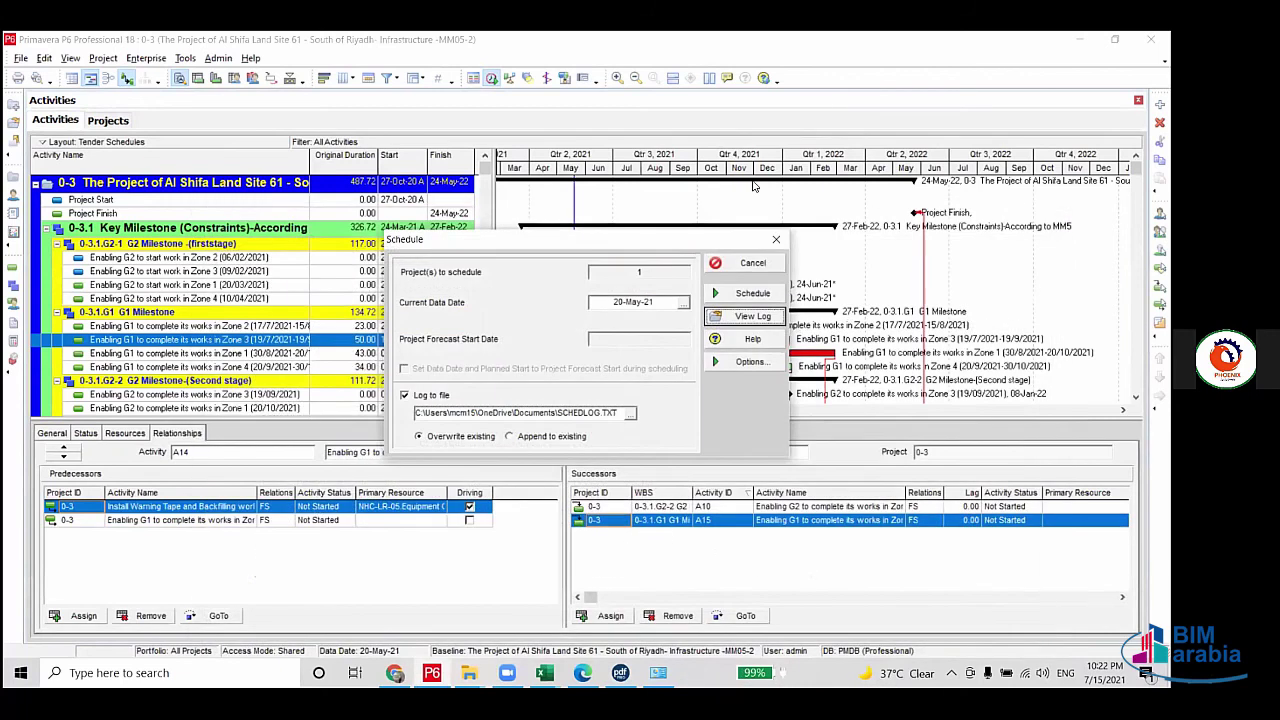
click(776, 241)
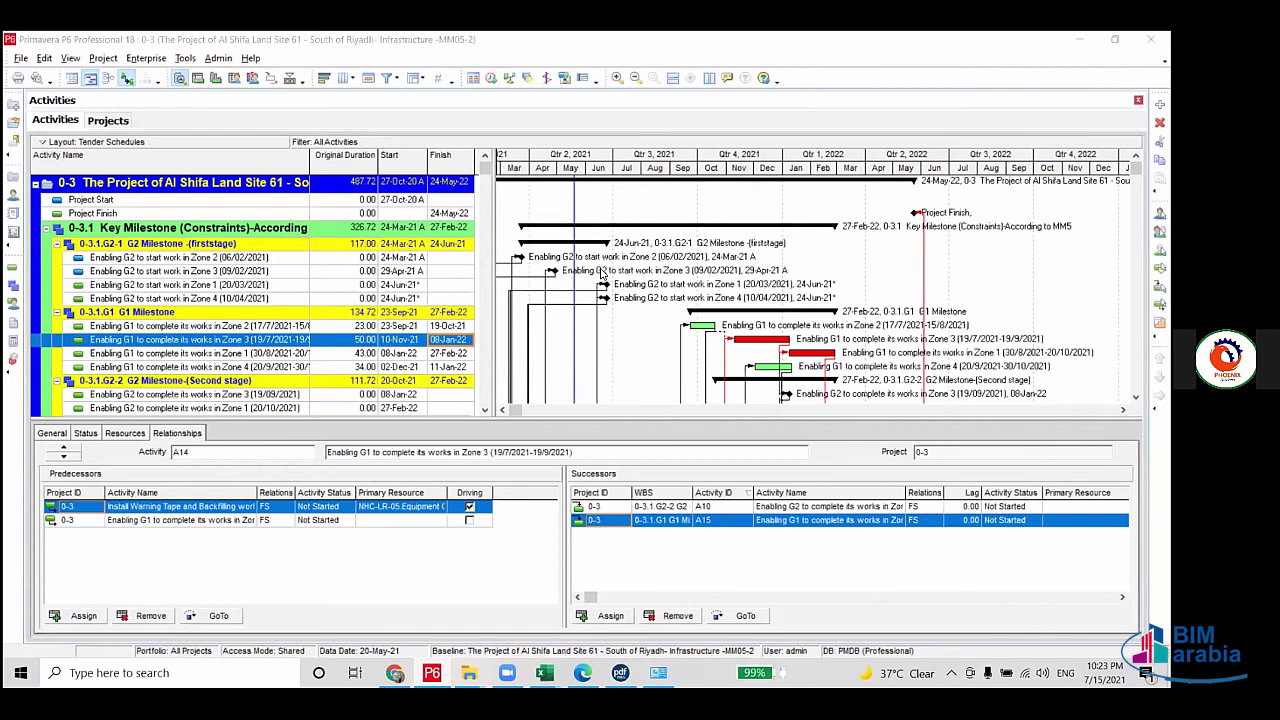
scroll(601, 272, down, 1)
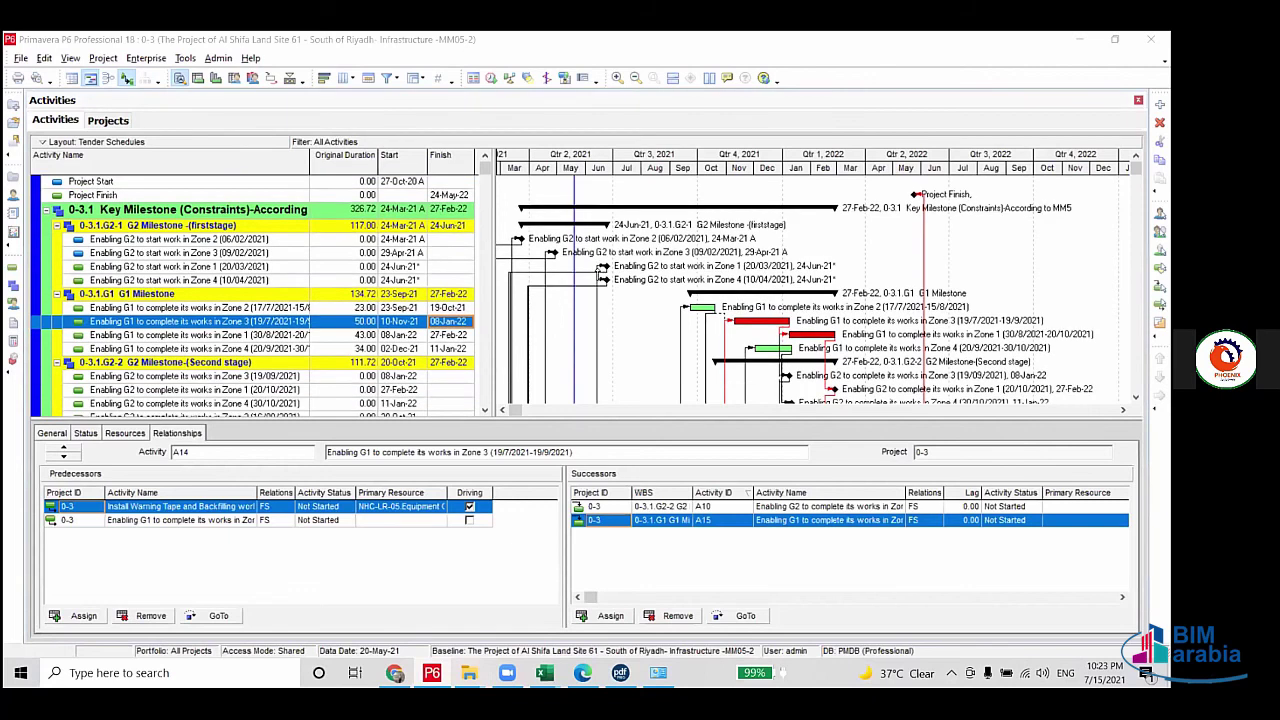
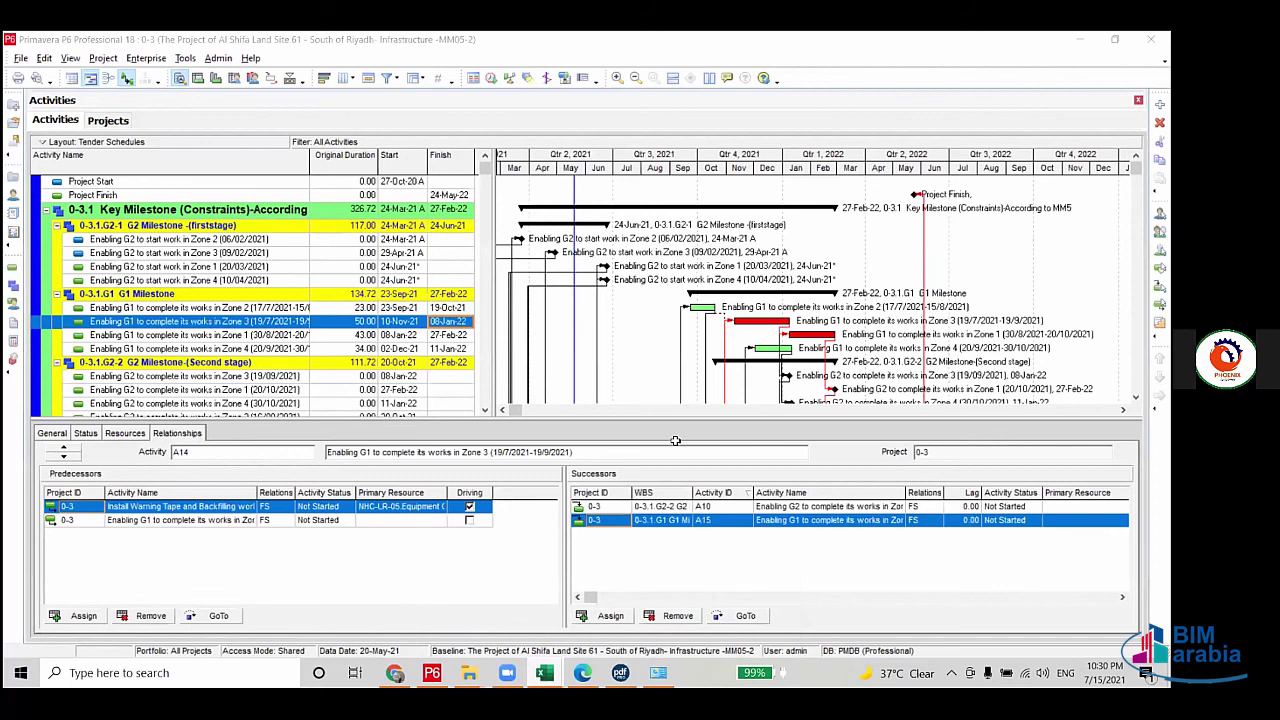
Step: Switch from P6 to the Excel bill-of-quantities workbook on its sewage network sheet
key(alt+Tab)
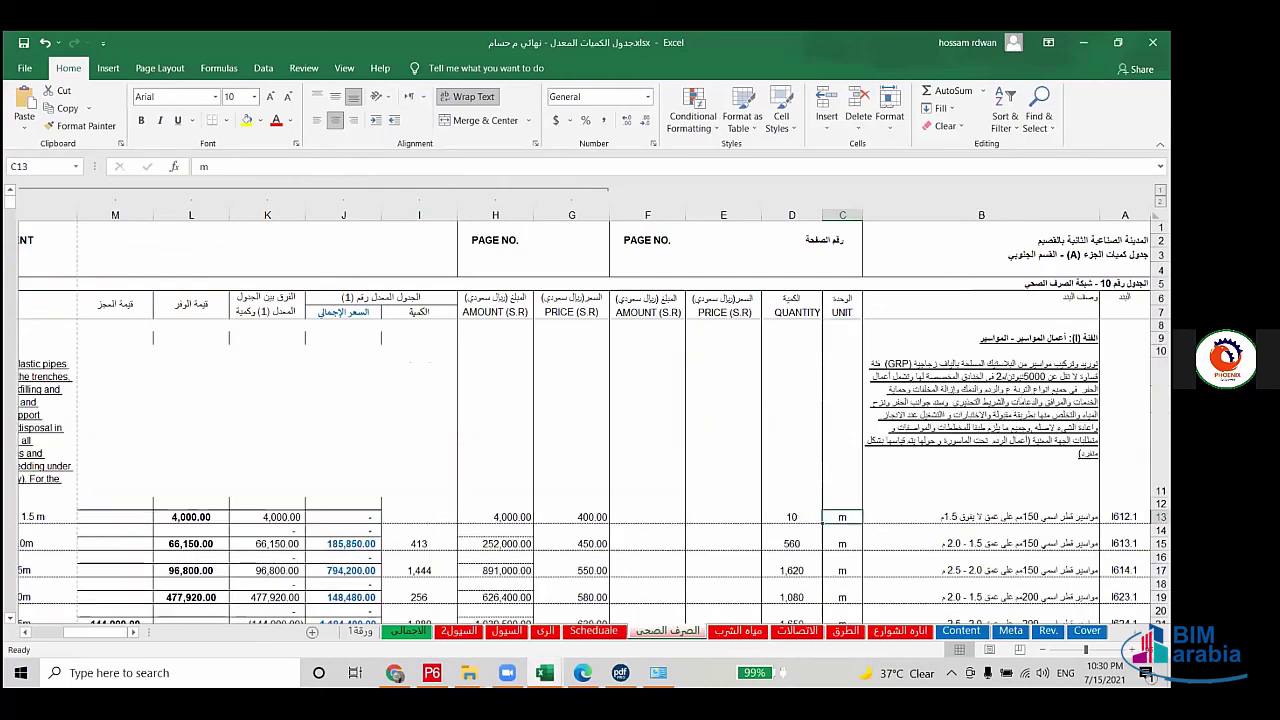
Step: Scroll the quantities sheet and select the long pipe description in cell B11
scroll(953, 471, down, 1)
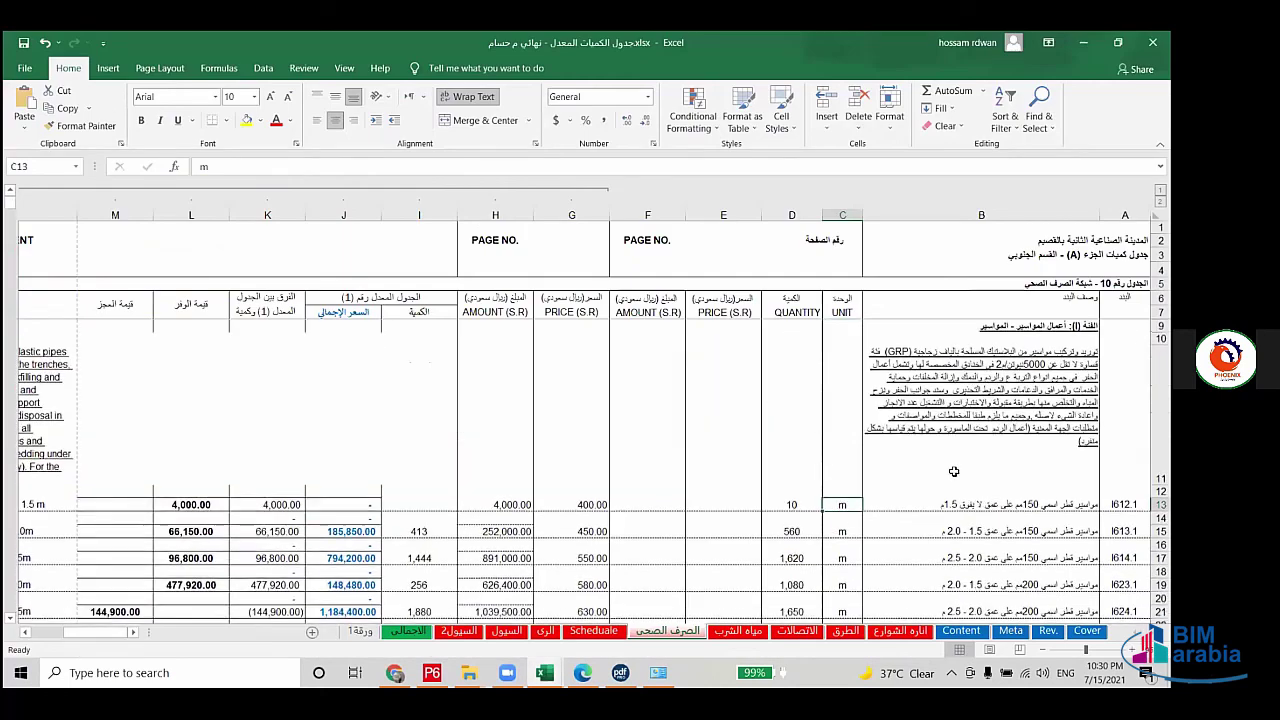
scroll(953, 471, down, 1)
scroll(1018, 465, up, 1)
scroll(1018, 470, up, 1)
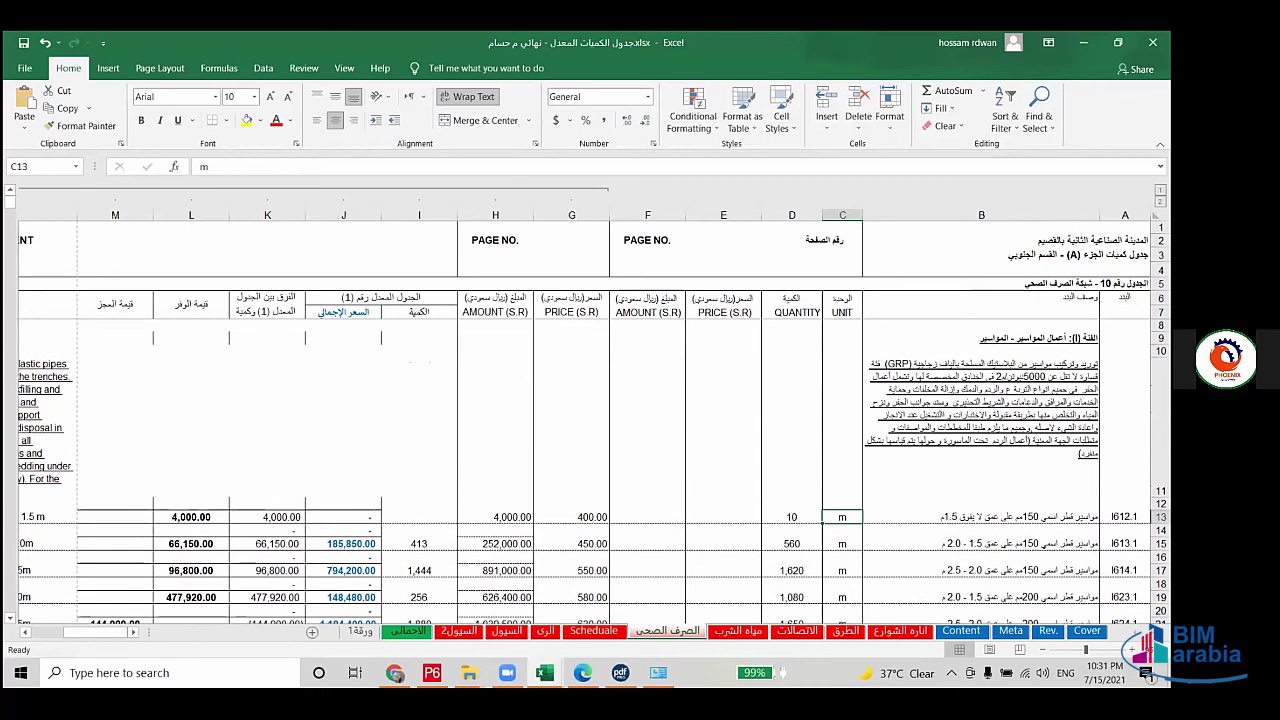
click(1012, 398)
Step: Bring the Schedule Information 8-4-2021 workbook to the front
scroll(948, 466, down, 3)
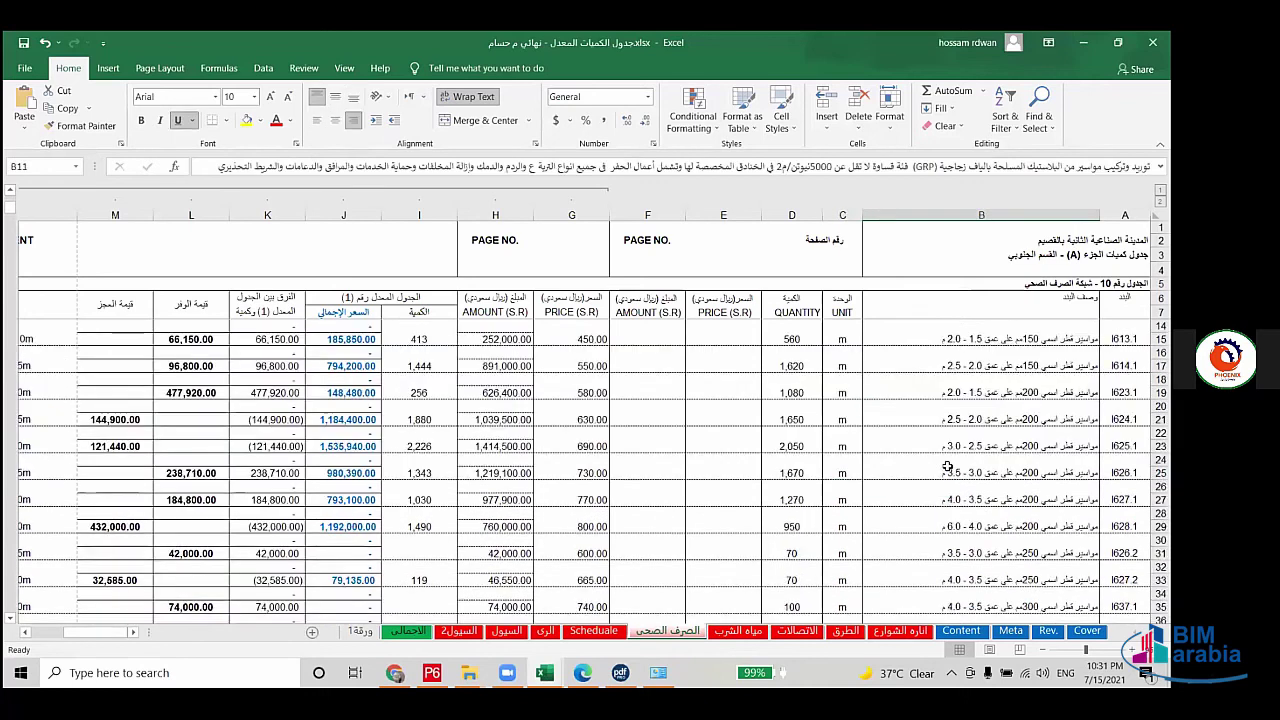
scroll(947, 467, up, 3)
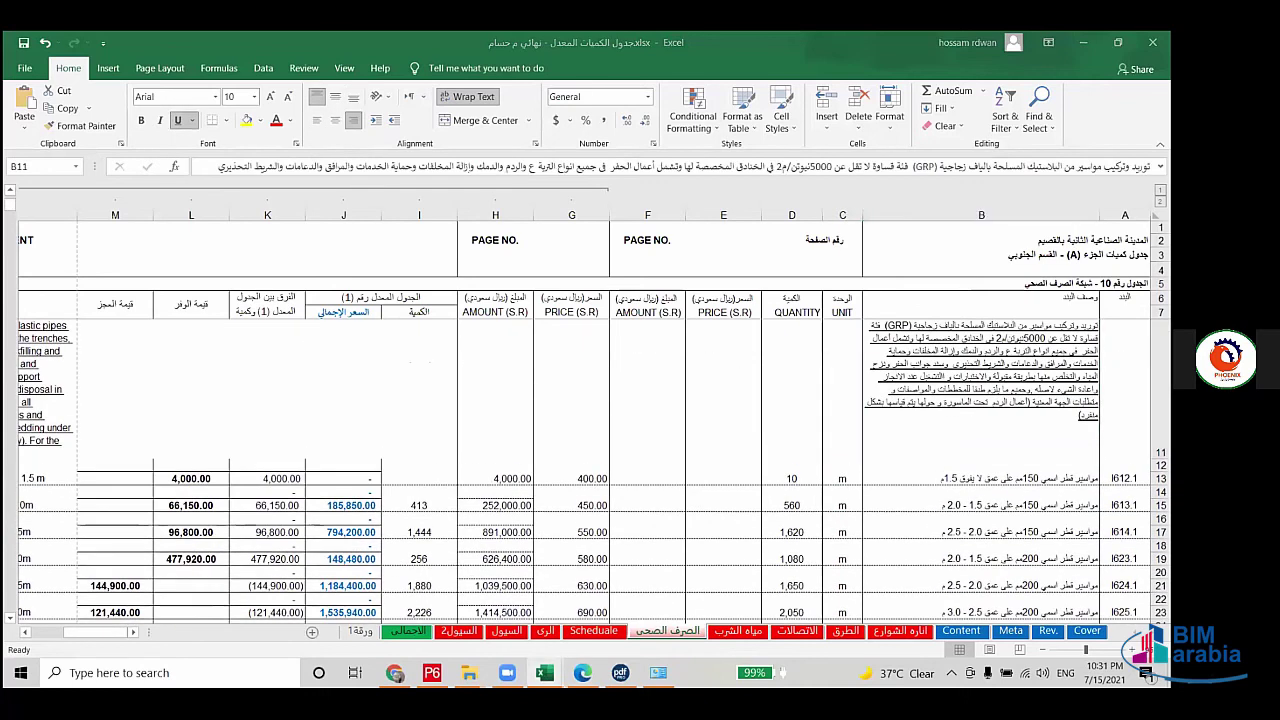
mouse_move(544, 672)
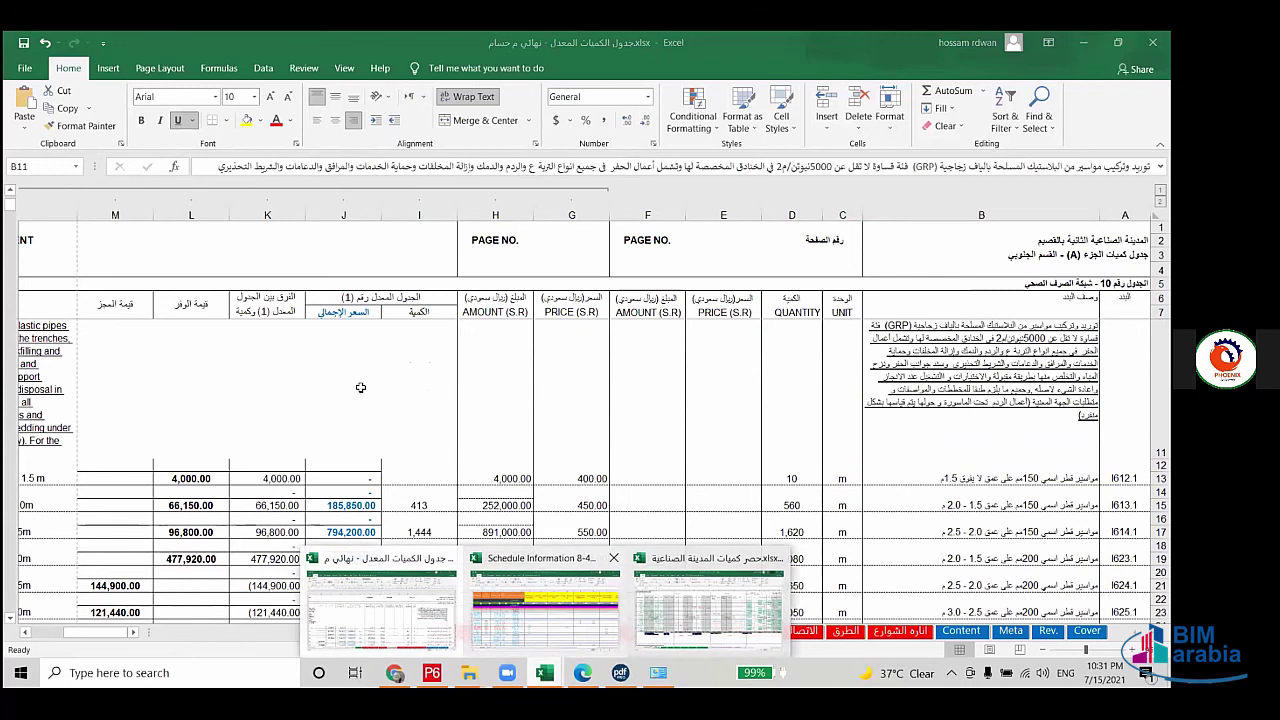
click(515, 638)
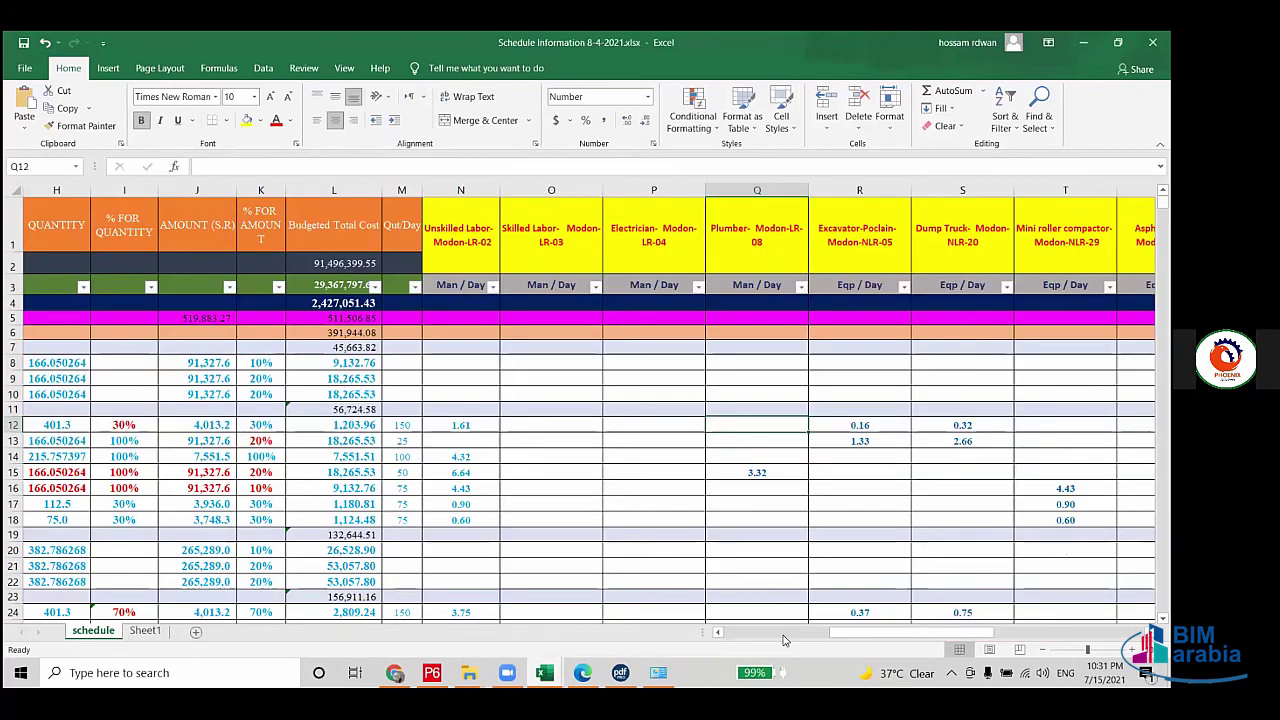
Step: Scroll the schedule sheet left so columns D through O, with activity IDs and names, show
drag(840, 634, 776, 640)
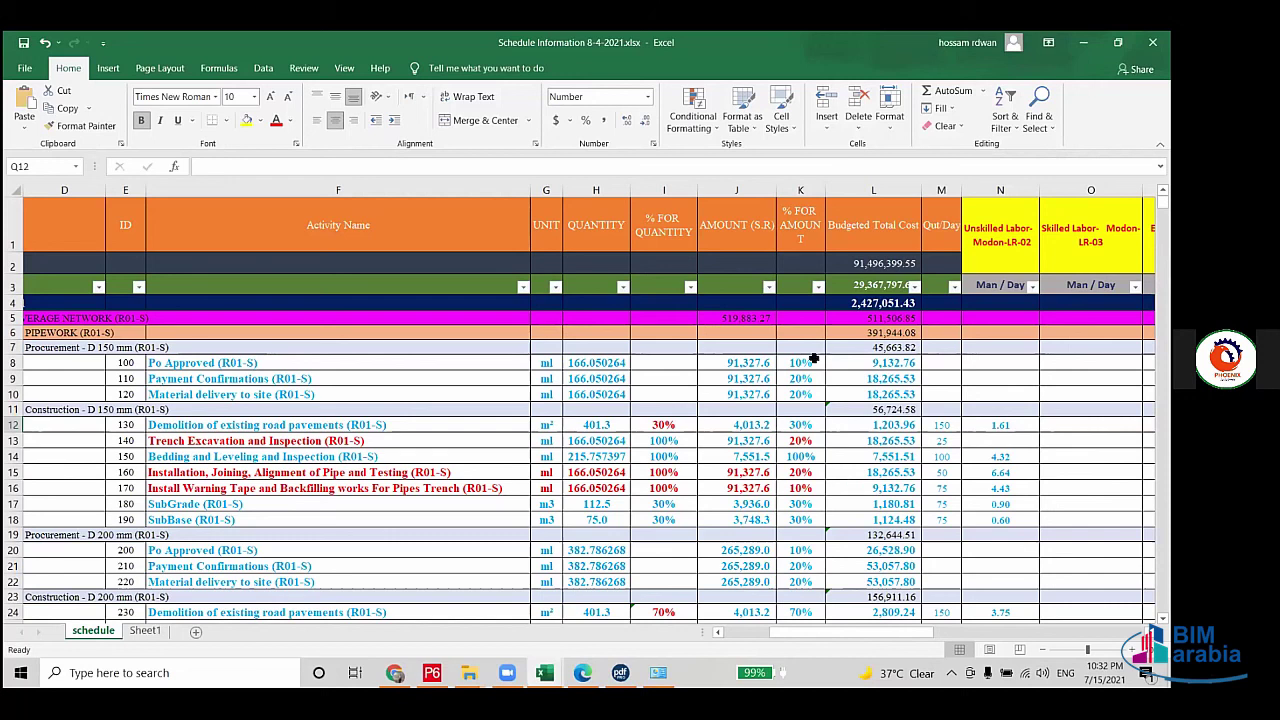
mouse_move(812, 361)
mouse_down()
mouse_move(810, 394)
mouse_move(242, 395)
mouse_up()
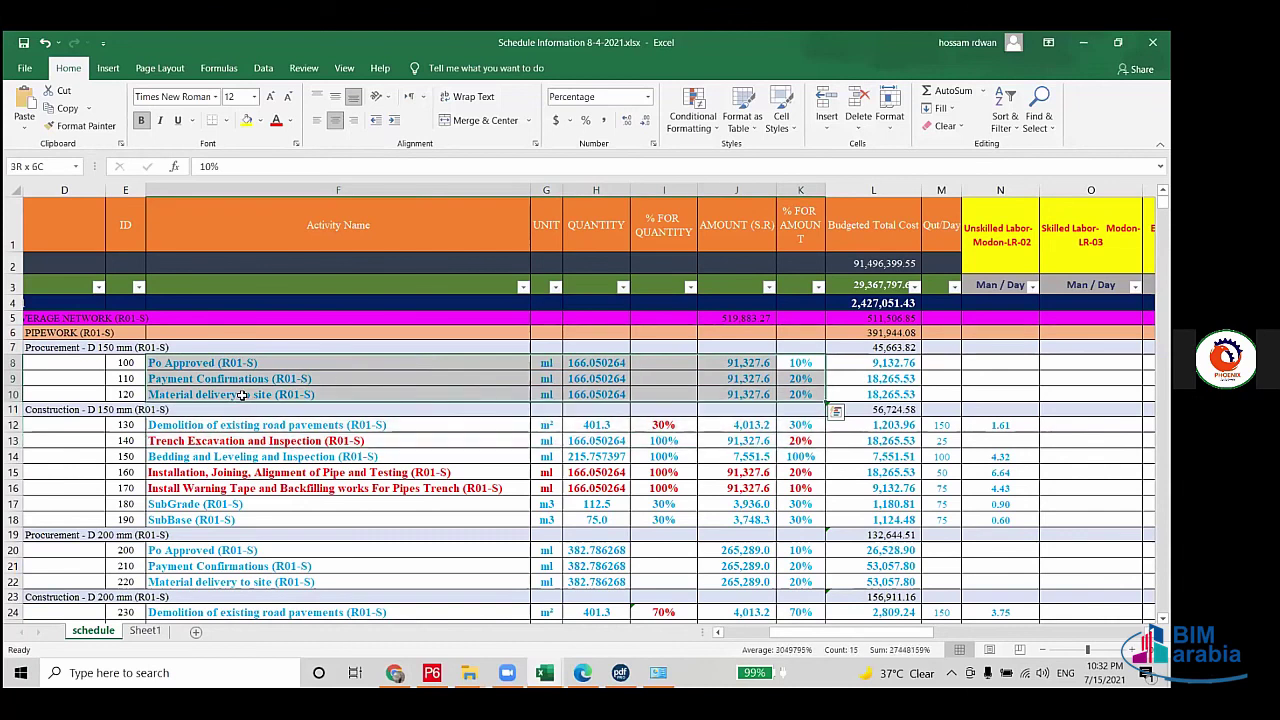
drag(242, 395, 243, 395)
click(240, 395)
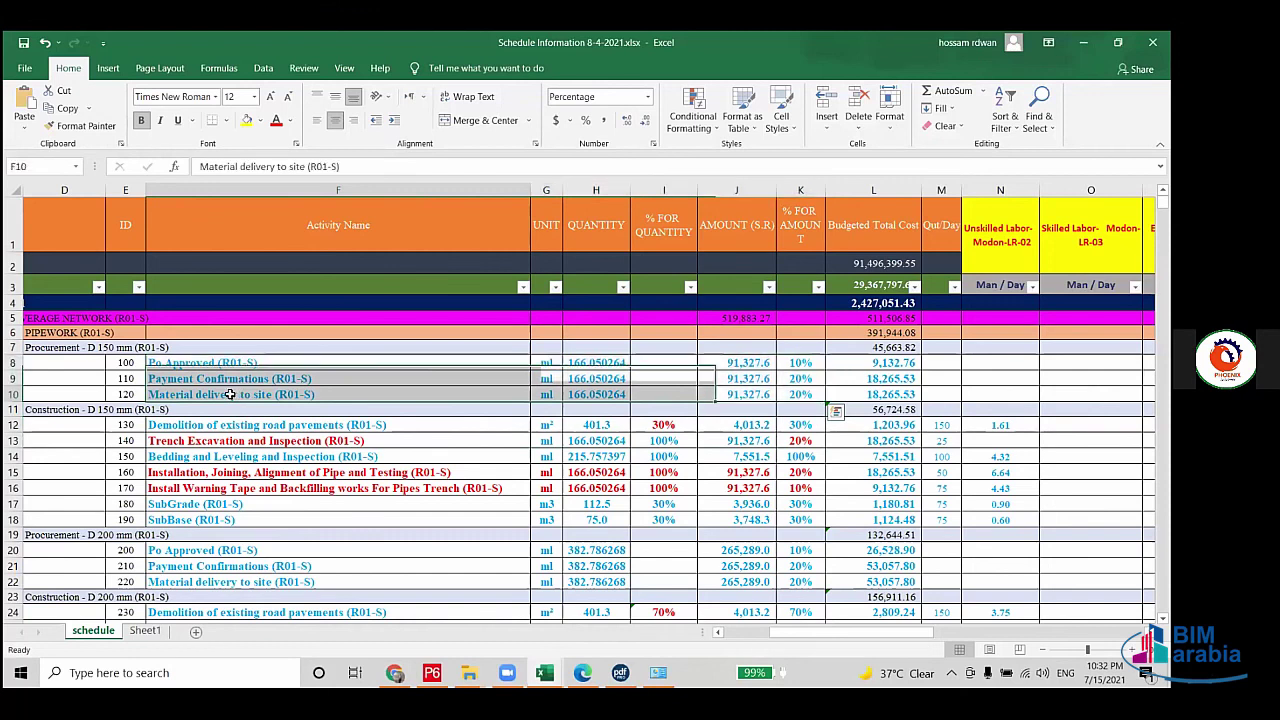
click(801, 363)
click(794, 378)
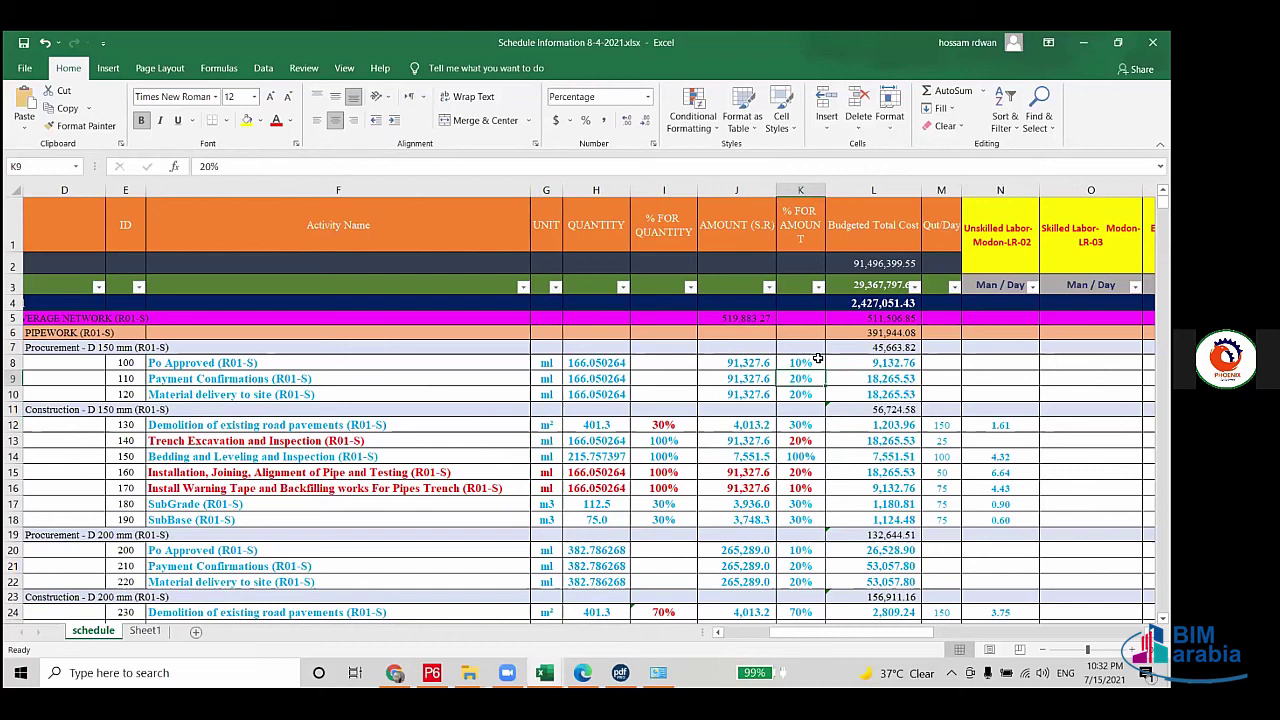
drag(814, 362, 813, 383)
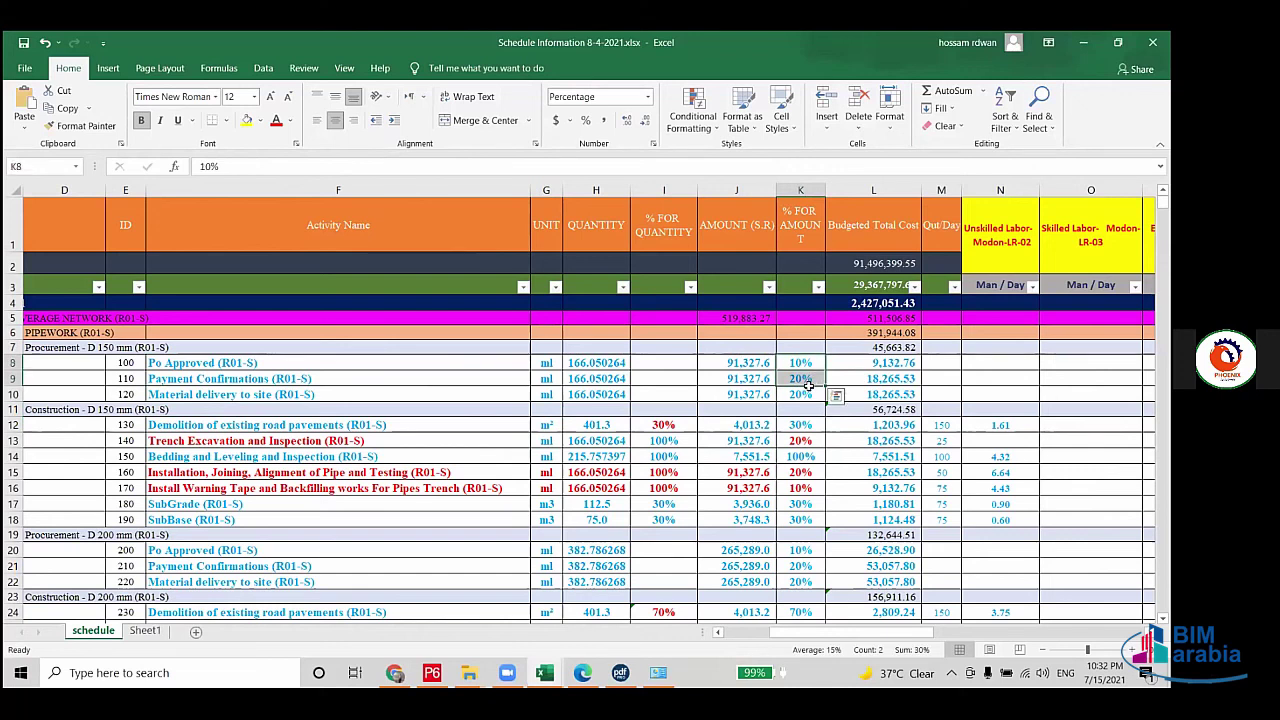
click(814, 396)
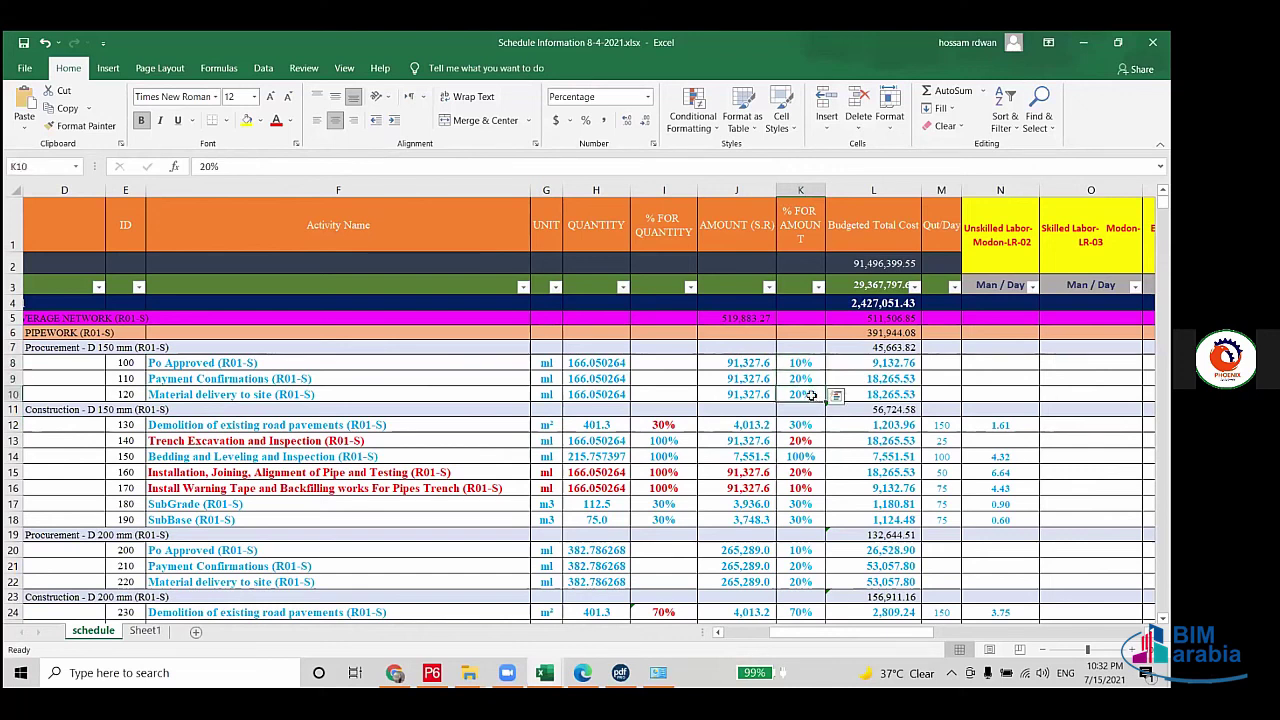
drag(814, 363, 396, 397)
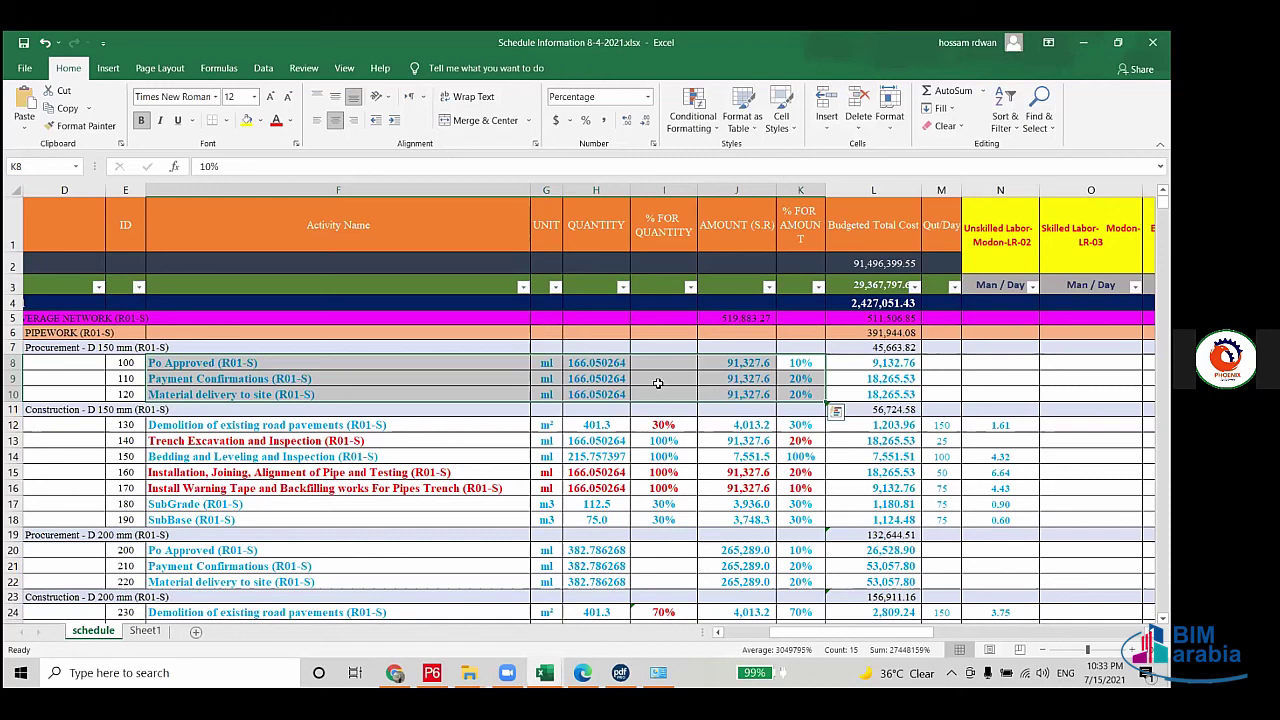
Step: Check the 20%, 20% and 10% amount shares in K13, K15 and K16, then return to P6
click(806, 442)
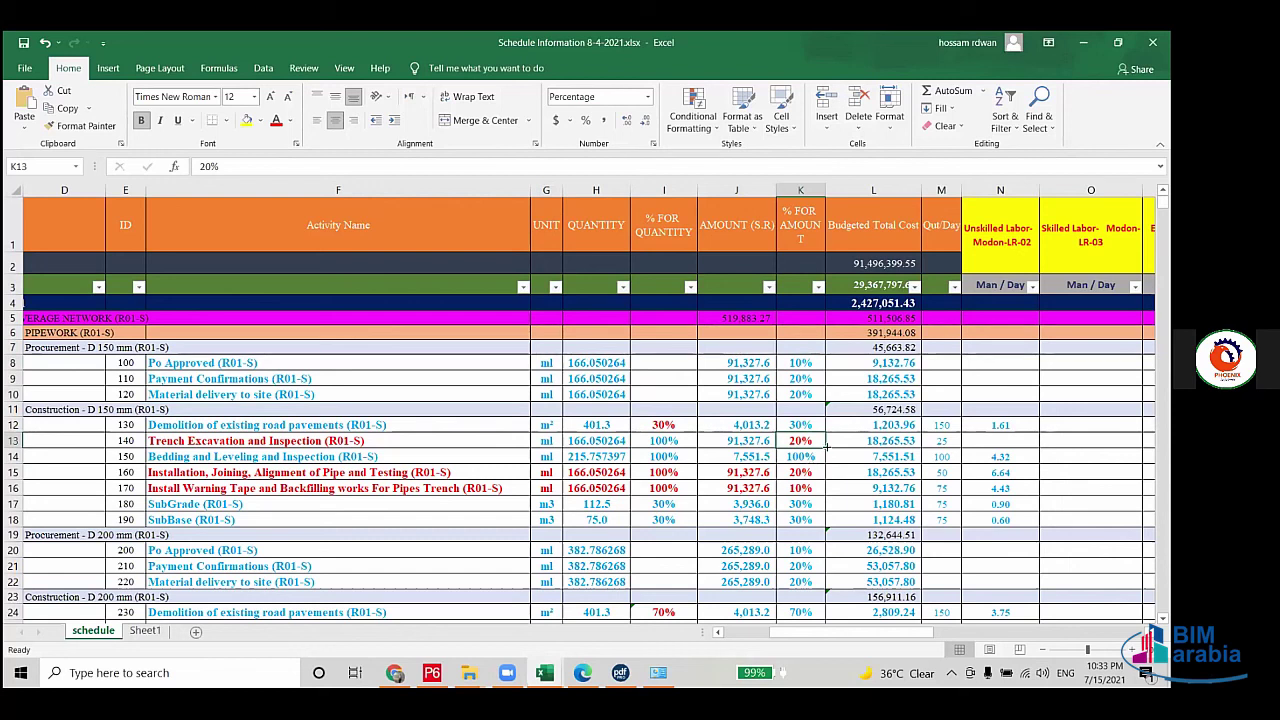
click(813, 473)
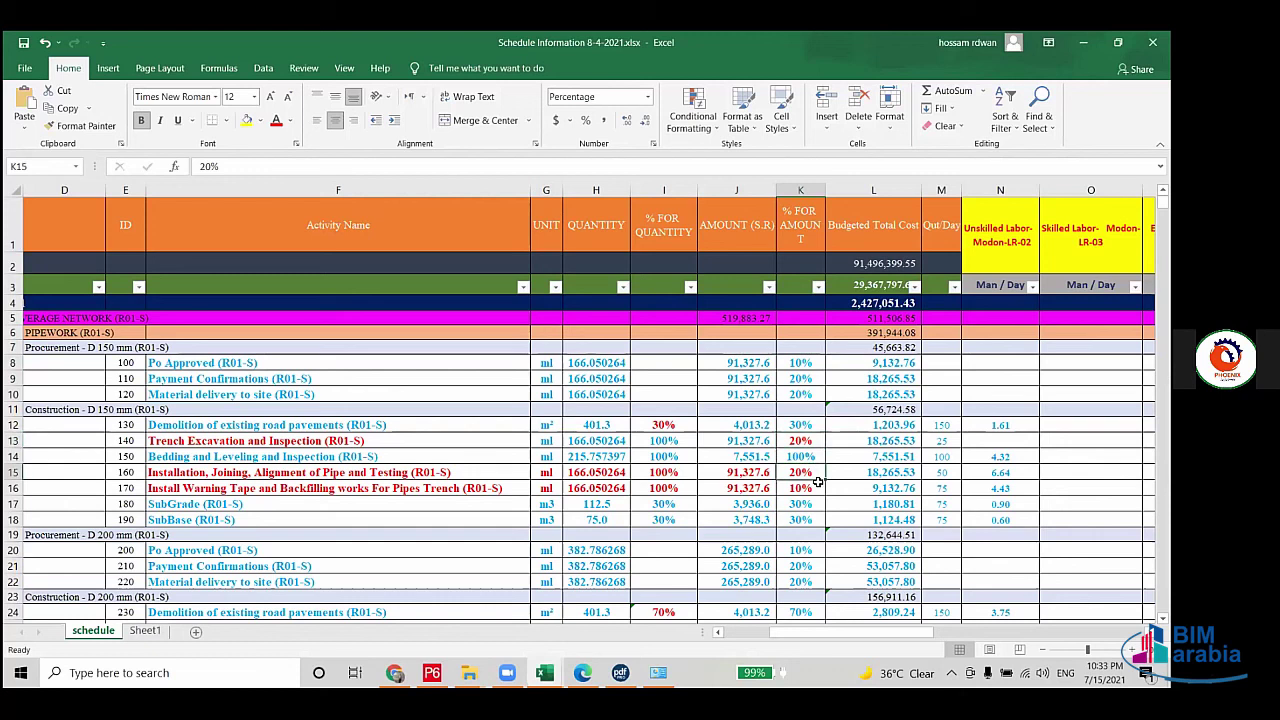
click(816, 489)
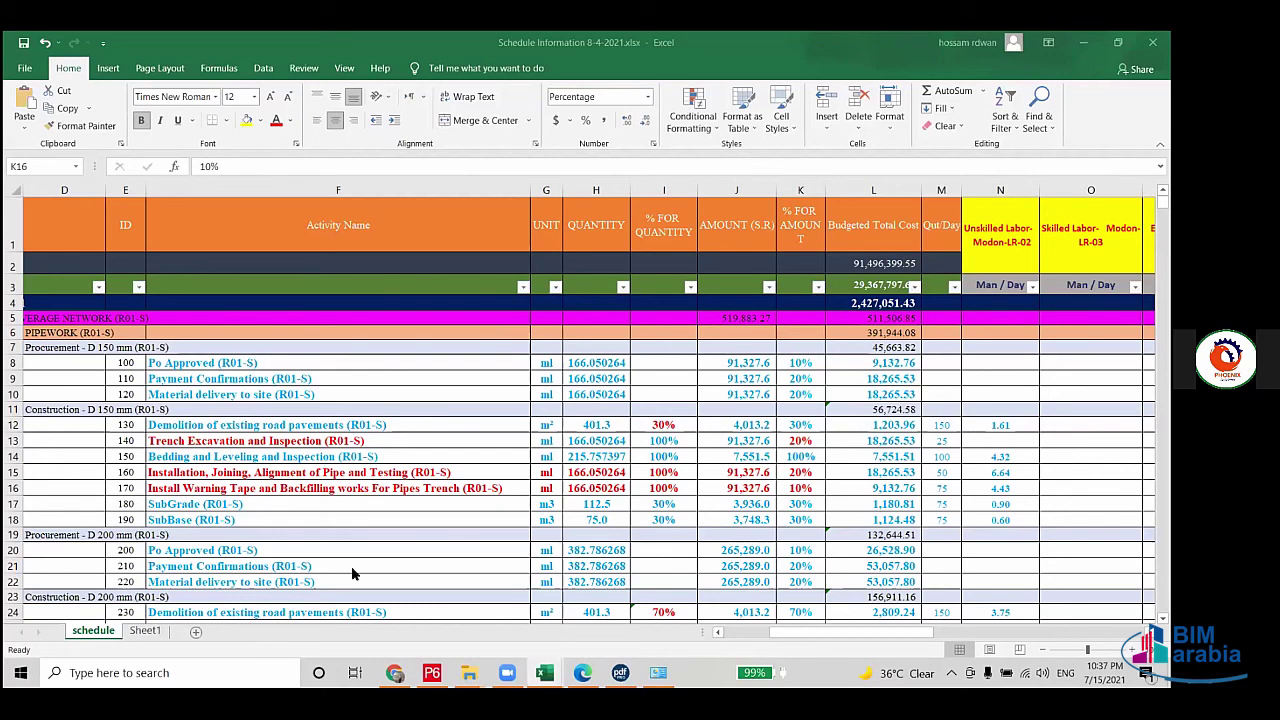
click(432, 673)
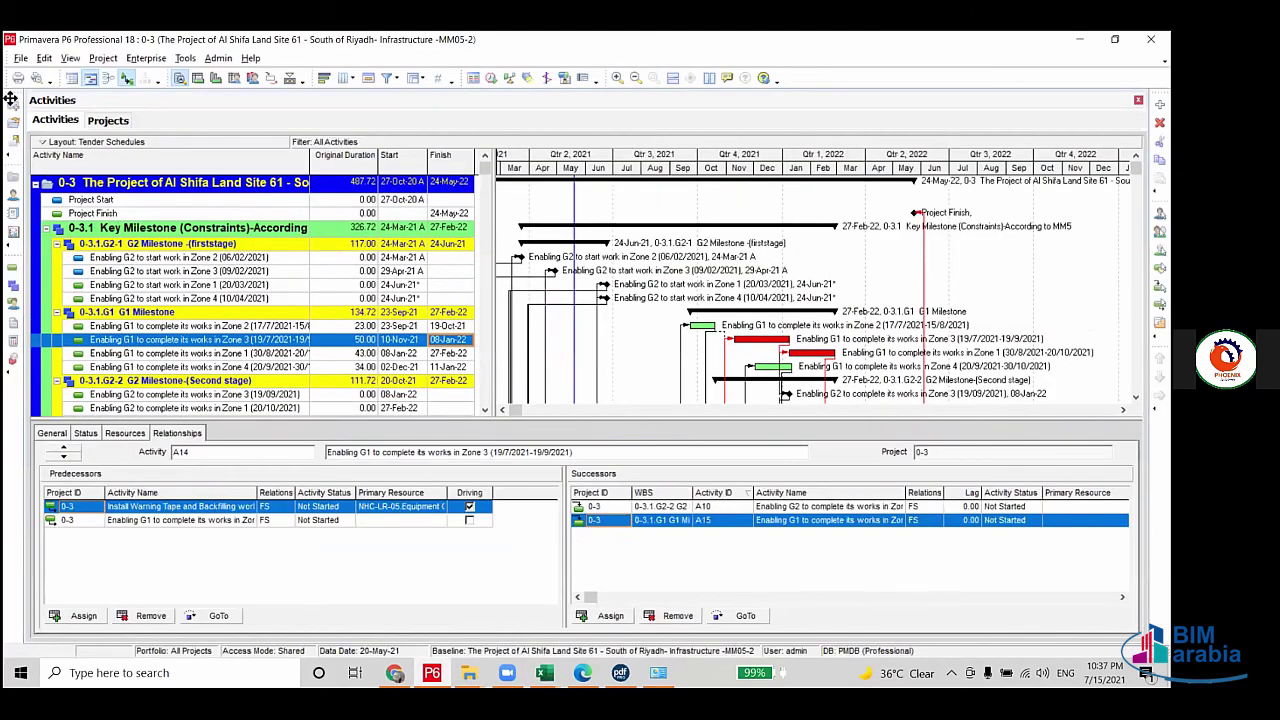
Step: Apply the Update Schedule layout to the activities without saving the current layout
click(43, 144)
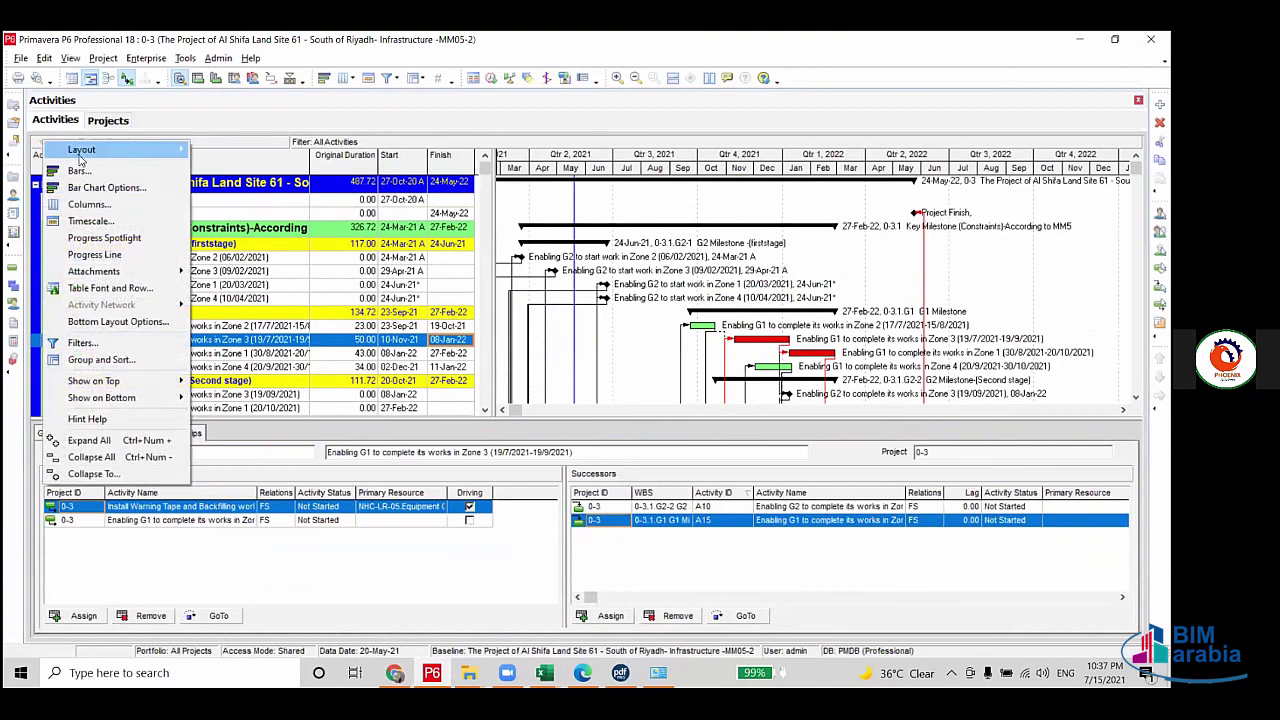
mouse_move(175, 150)
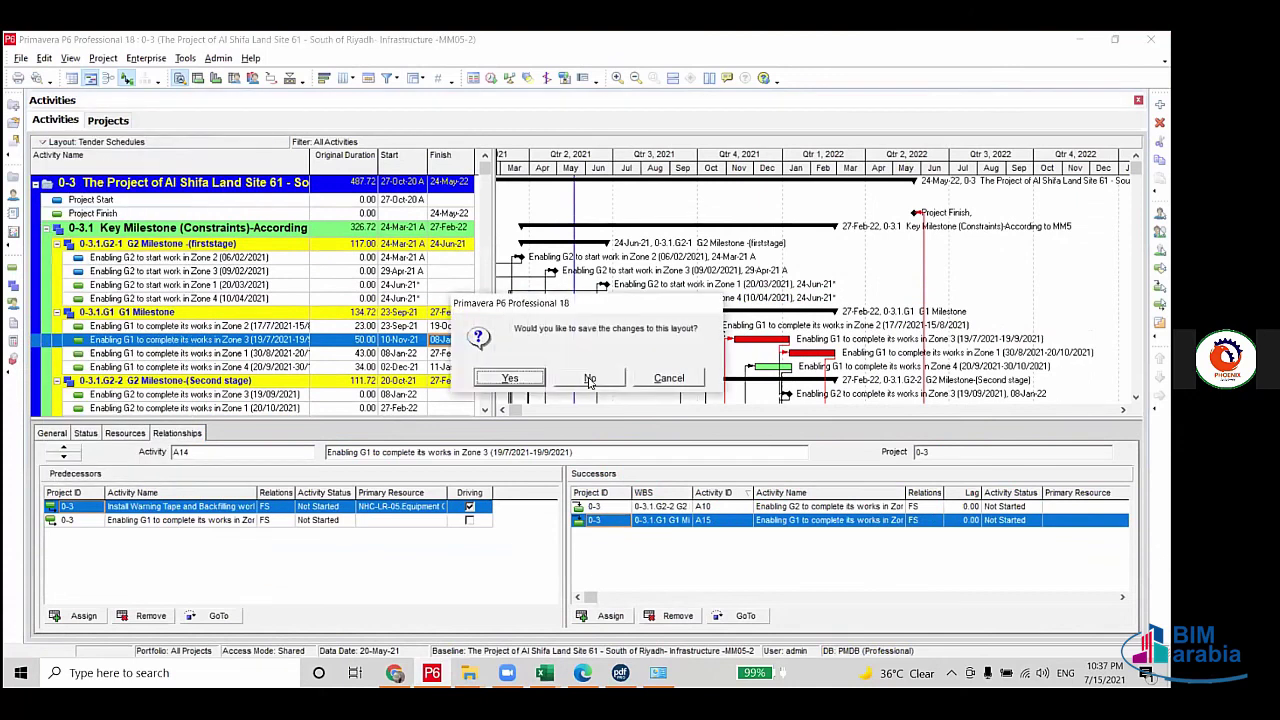
click(590, 380)
scroll(632, 465, down, 1)
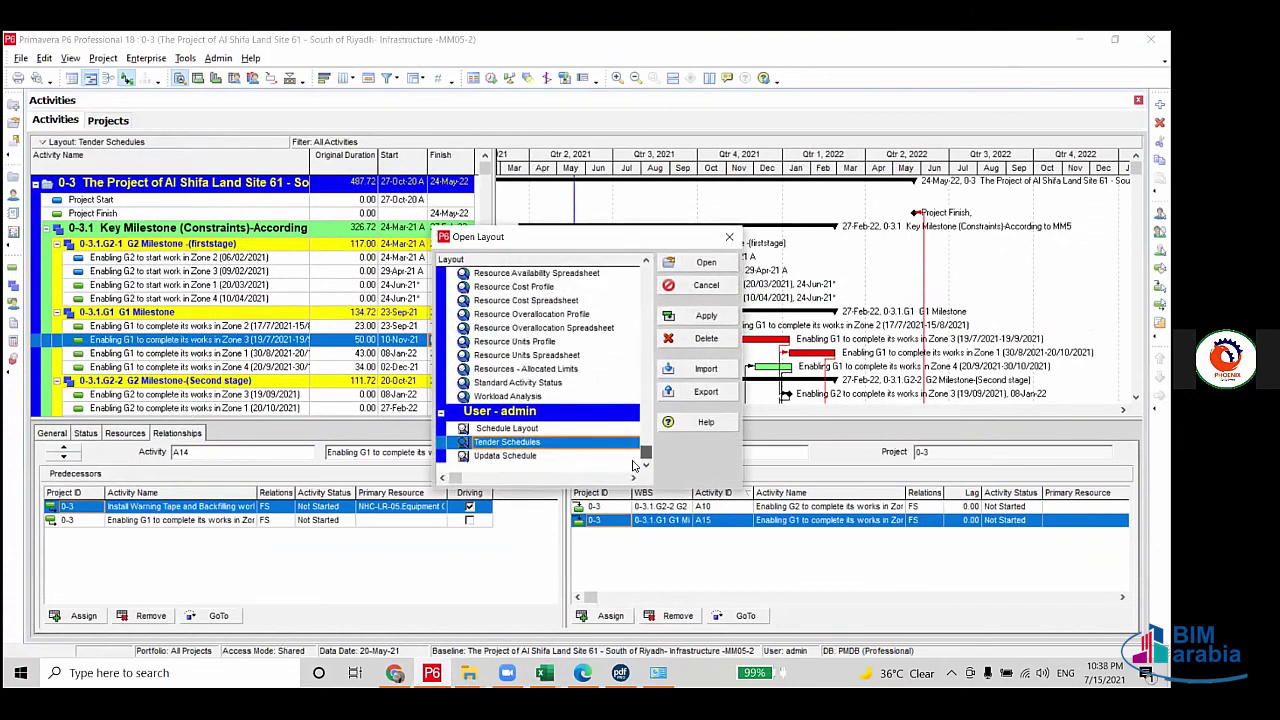
click(504, 458)
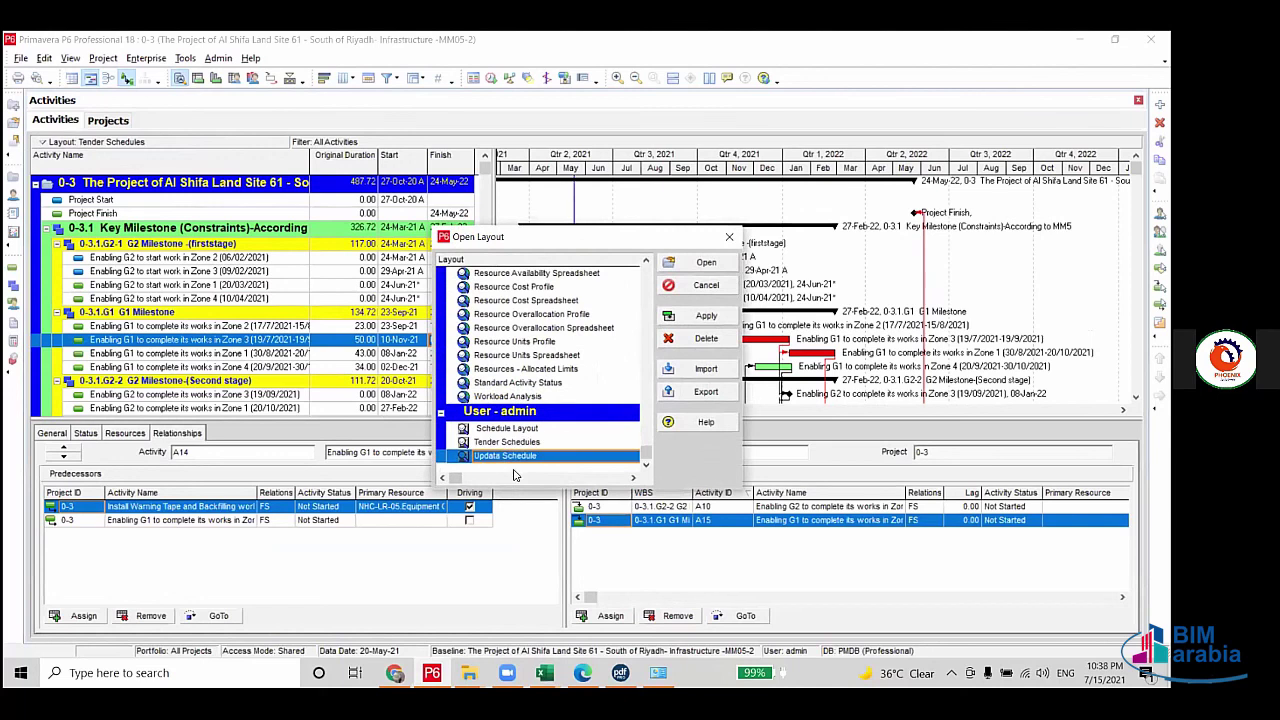
click(710, 315)
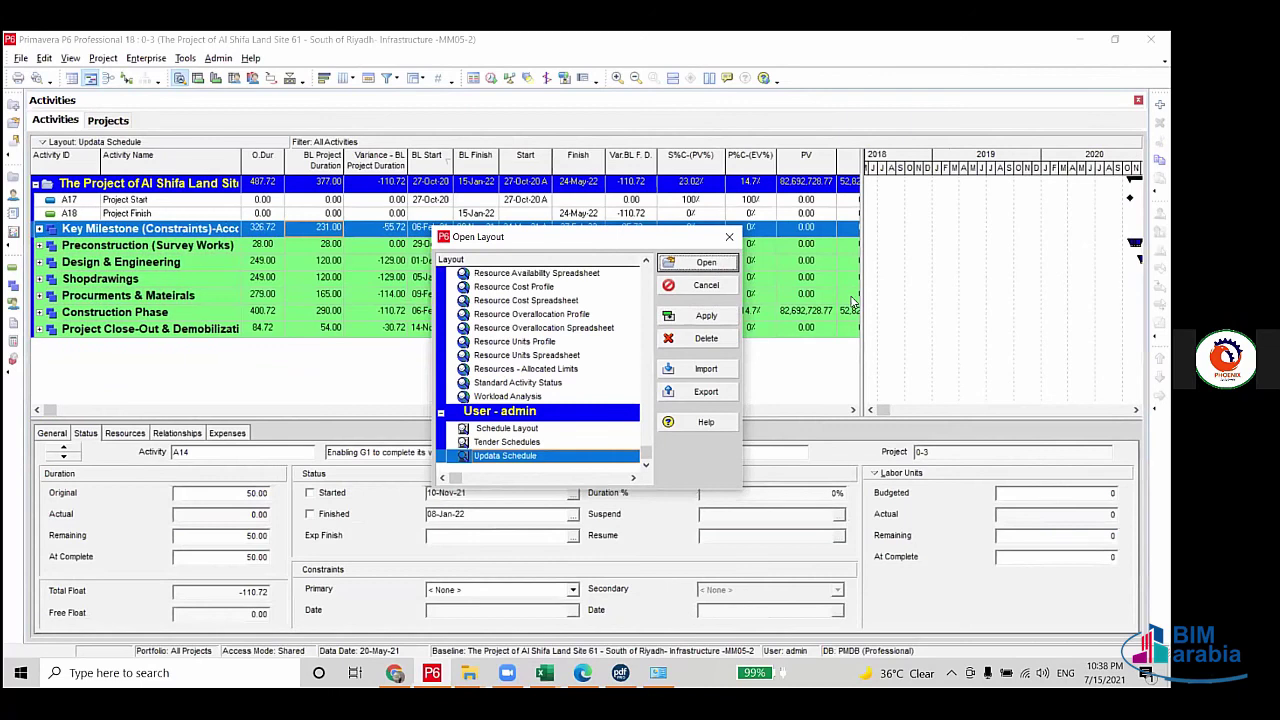
click(706, 262)
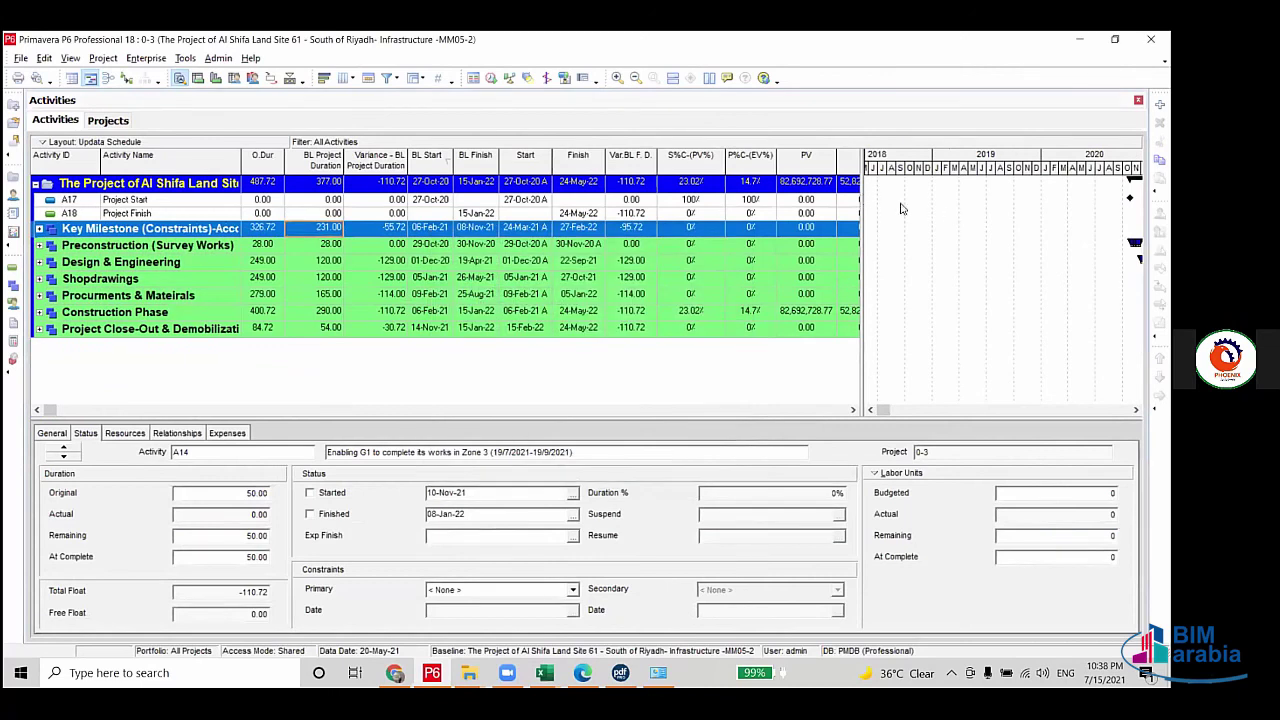
Step: Reveal the EV, SV and SPI columns, then widen EV to read 52,823,444.92 against PV
drag(864, 203, 1094, 230)
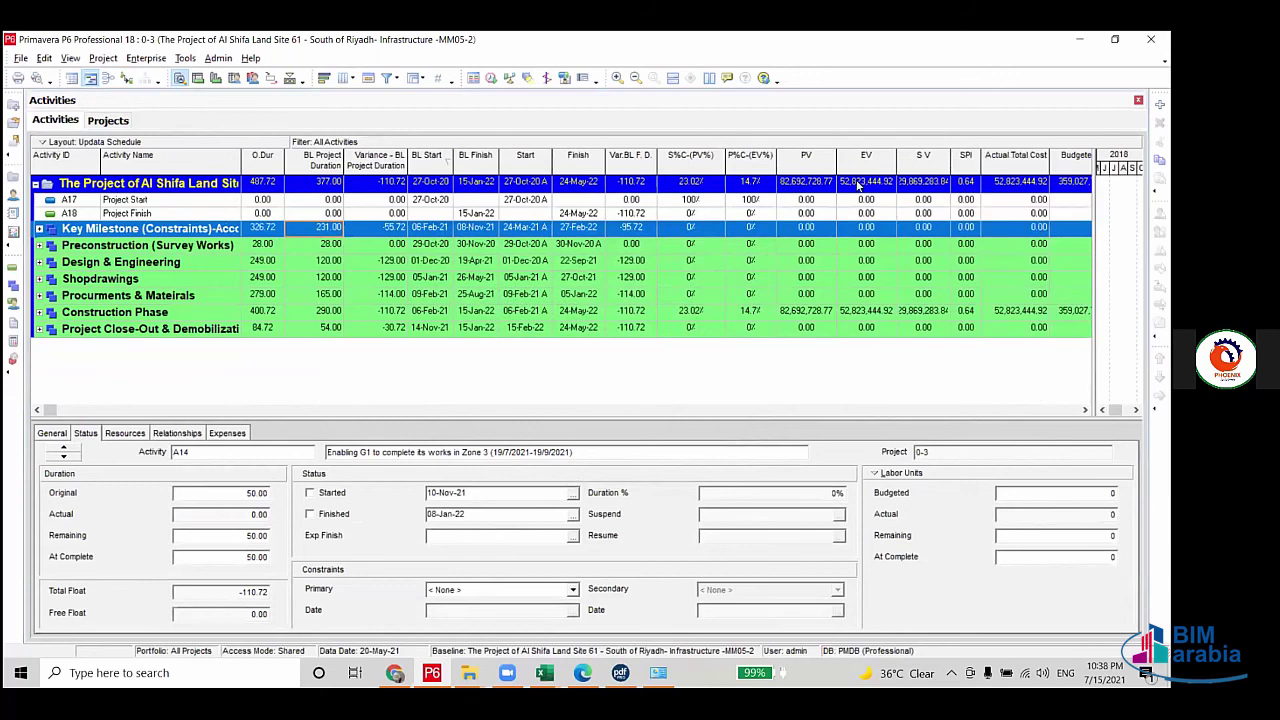
click(878, 181)
drag(896, 158, 909, 158)
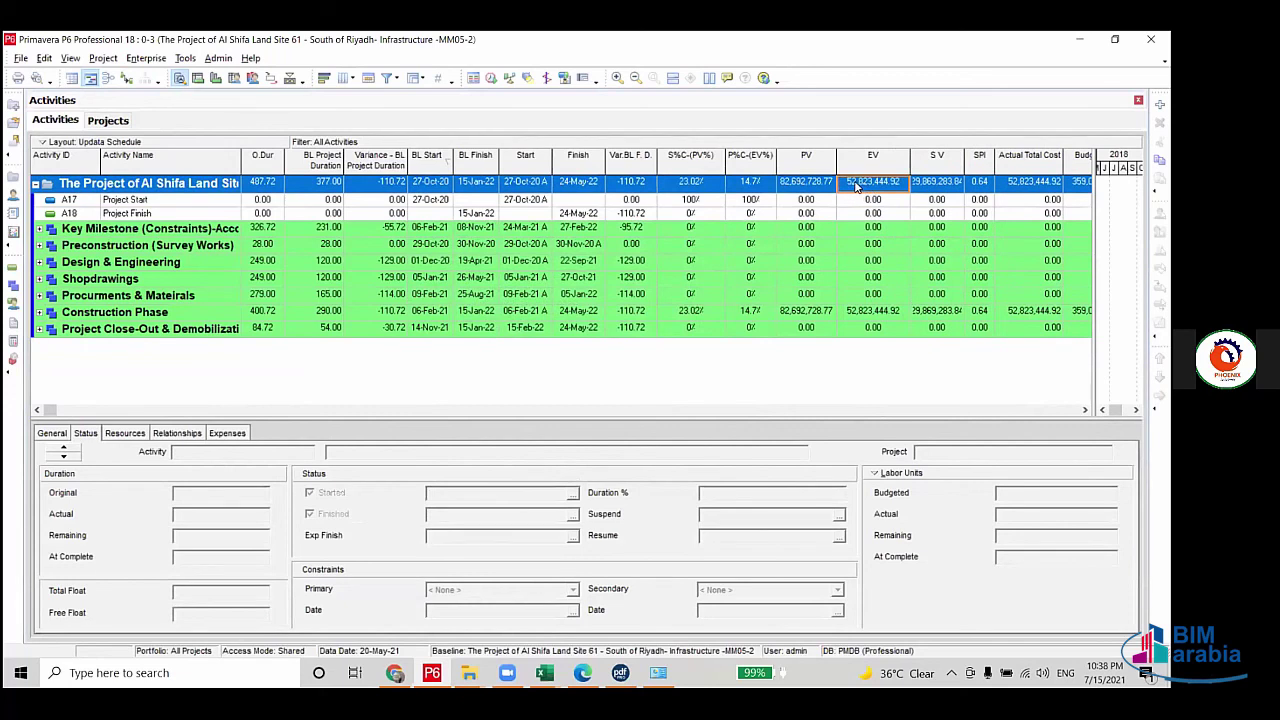
click(795, 185)
click(887, 188)
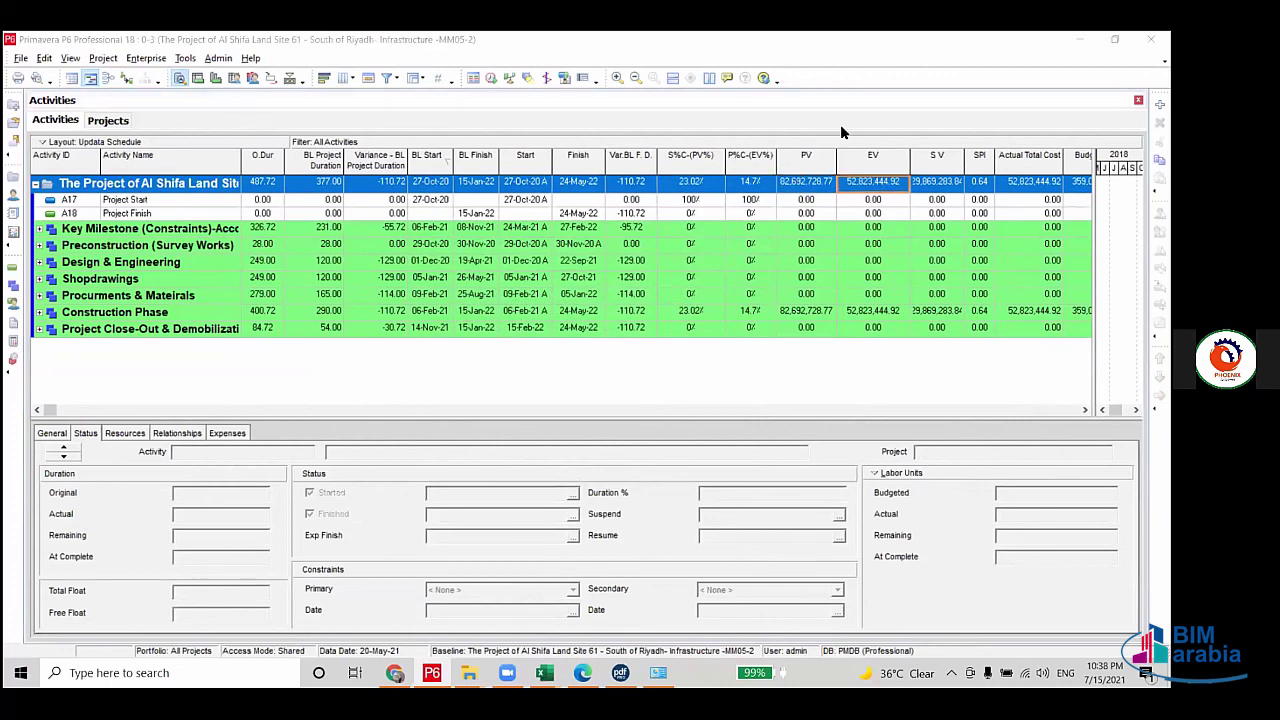
Step: Switch to File Explorer at the 01-From me to site folder
mouse_move(468, 672)
click(530, 628)
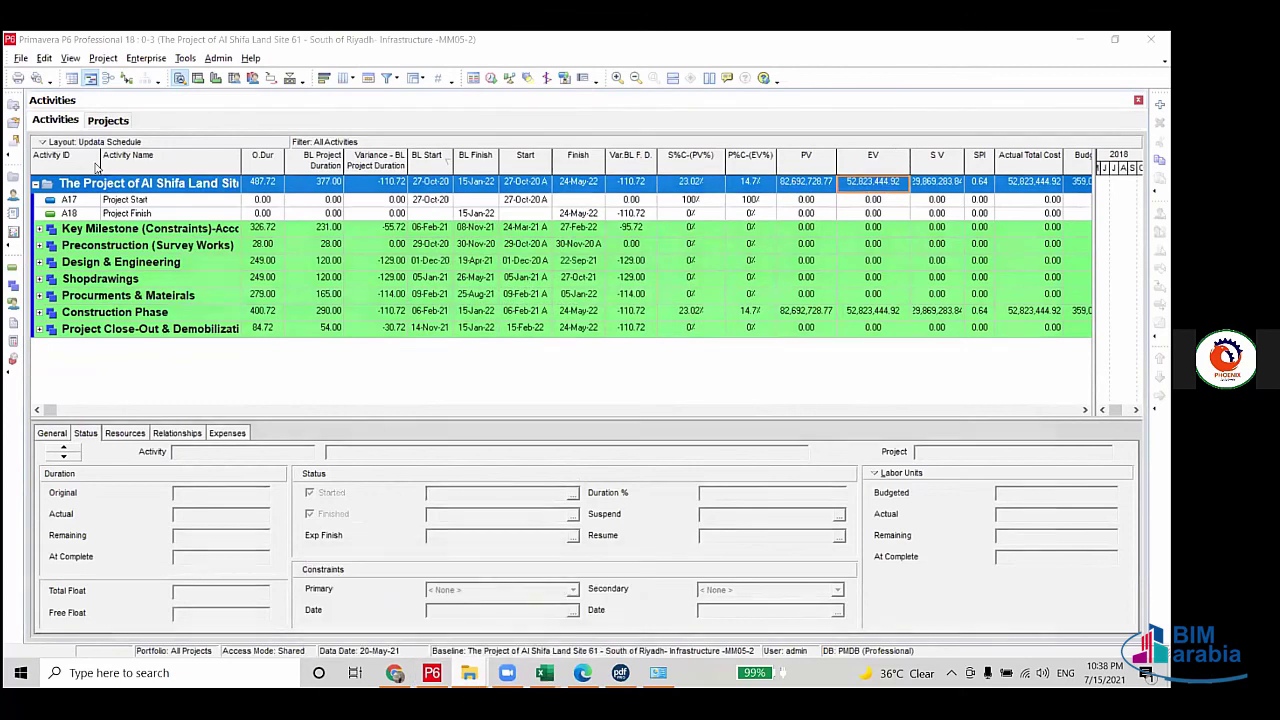
click(15, 150)
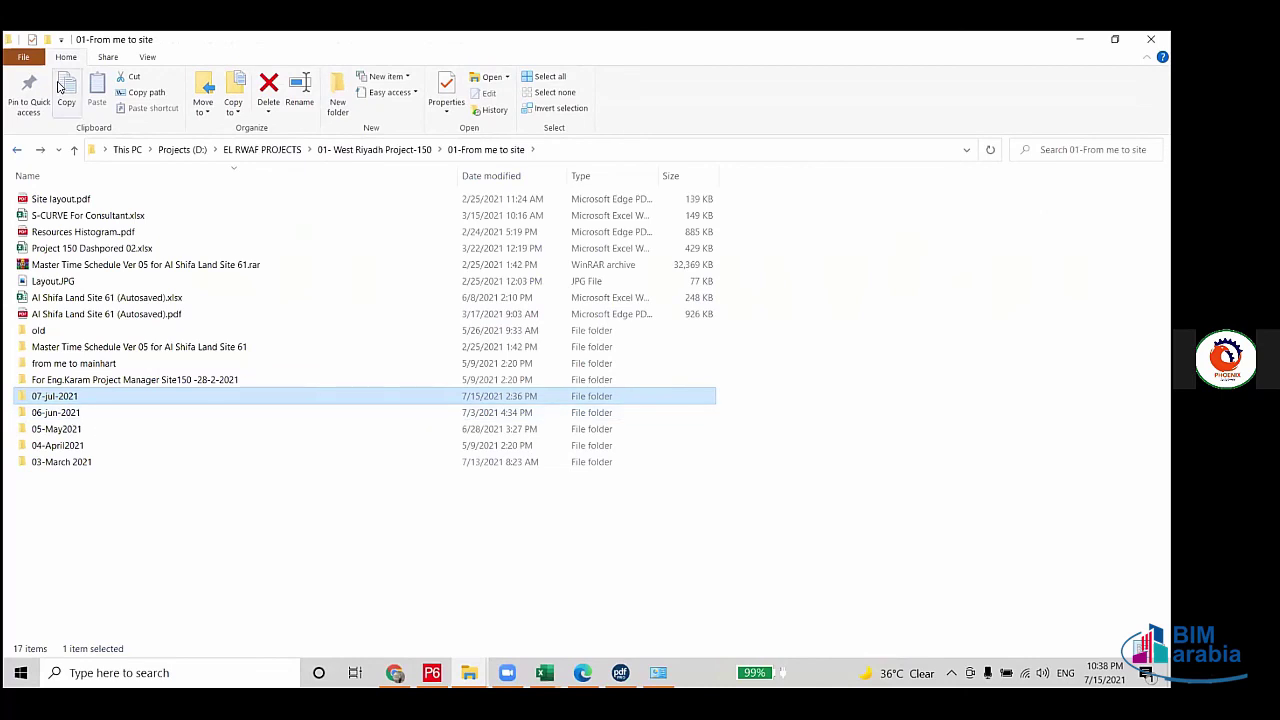
click(18, 150)
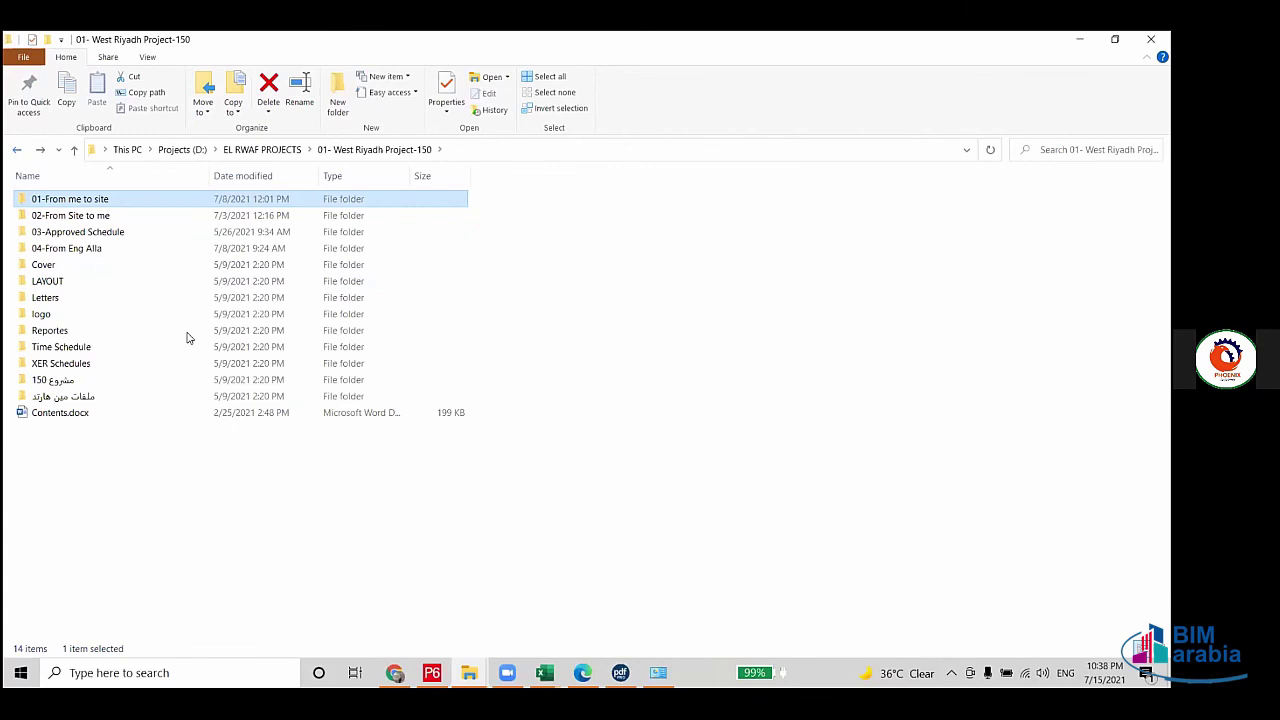
key(BackSpace)
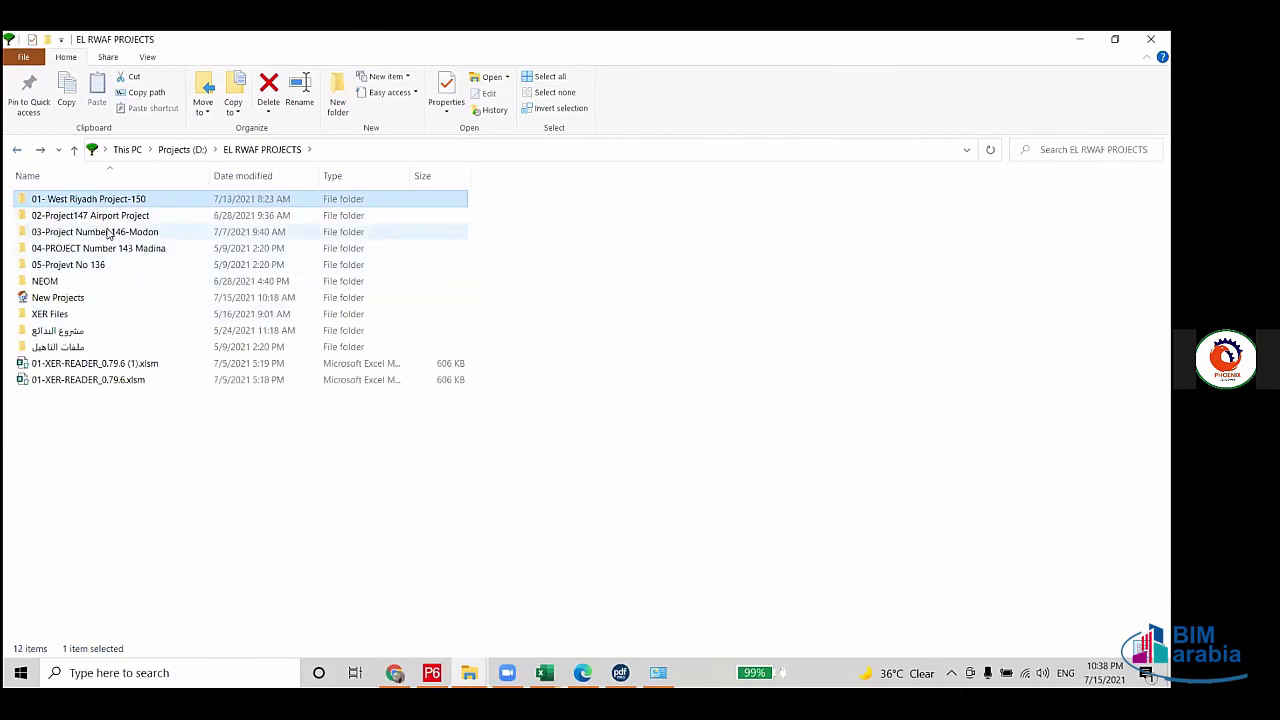
double_click(108, 231)
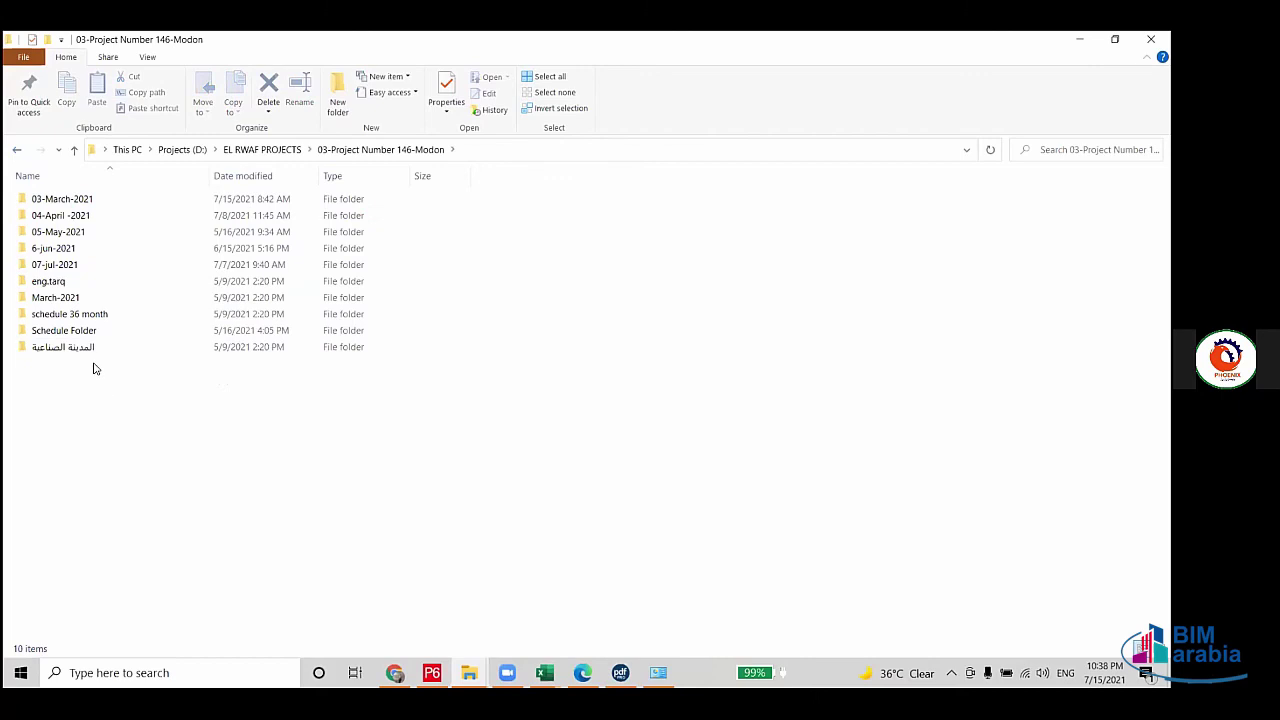
double_click(70, 264)
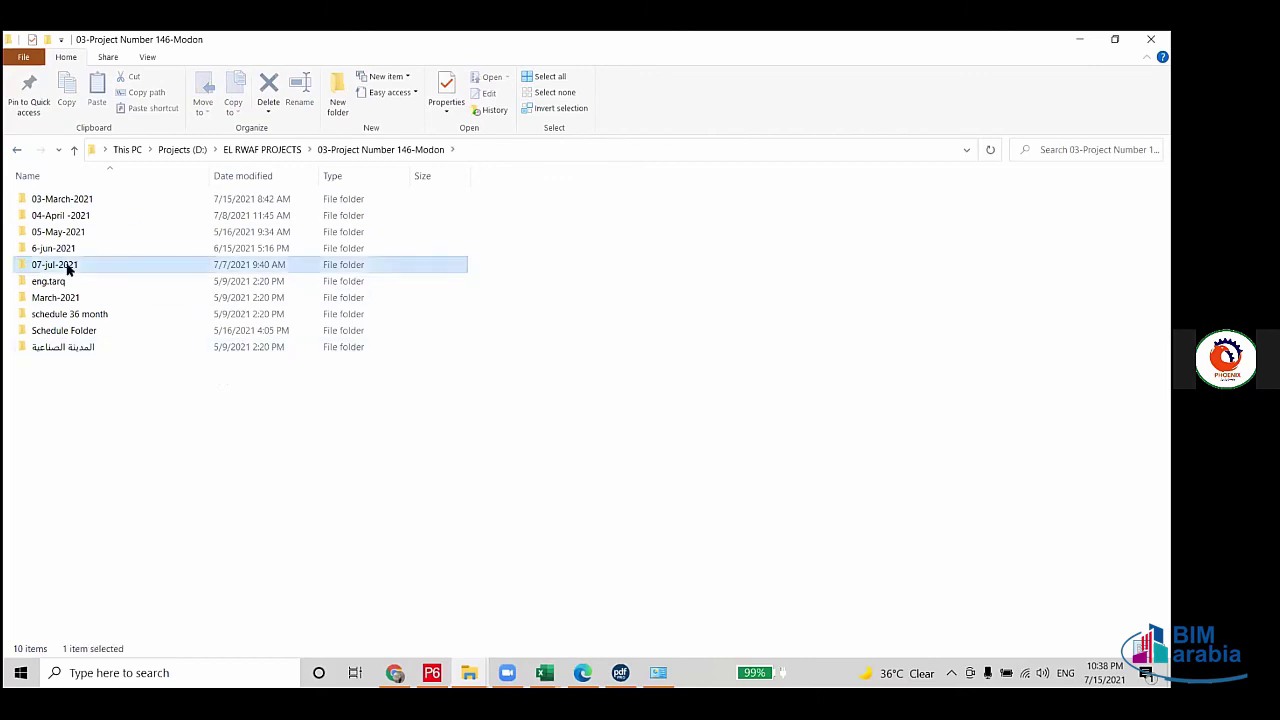
double_click(80, 200)
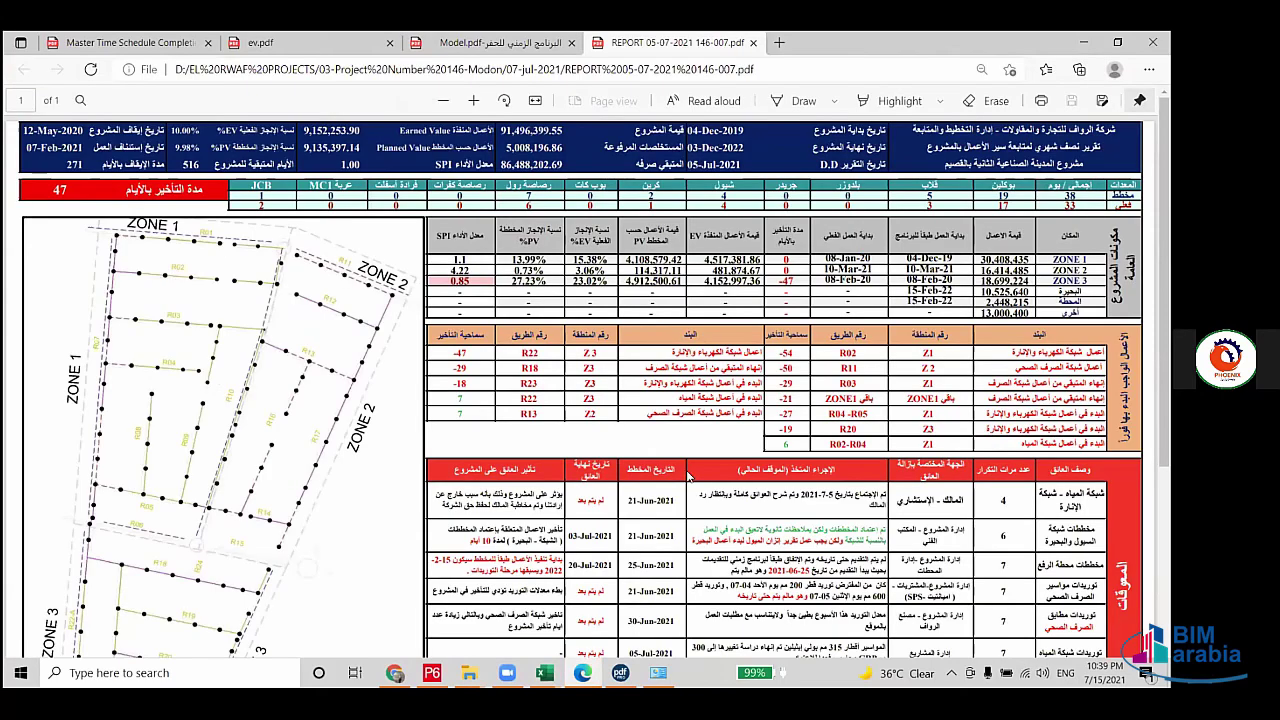
Step: Review the progress report, then glance at the Master Time Schedule PDF
scroll(540, 380, down, 1)
scroll(470, 260, up, 1)
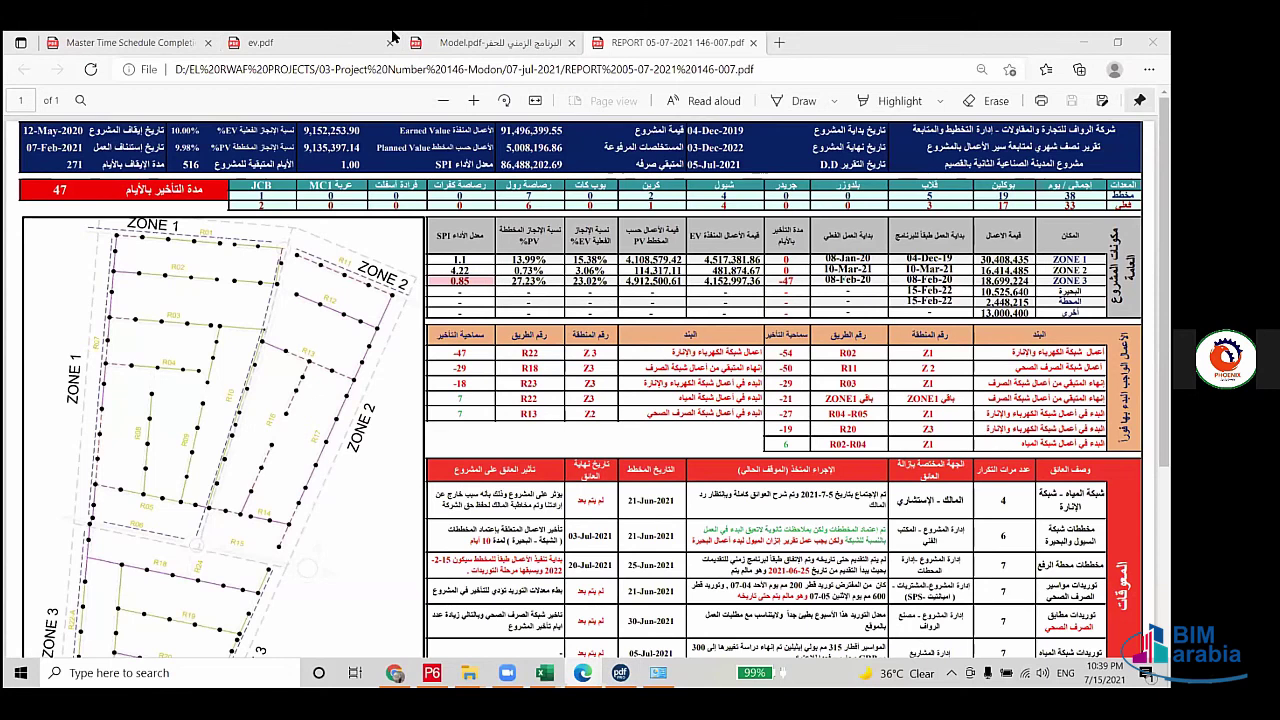
click(175, 45)
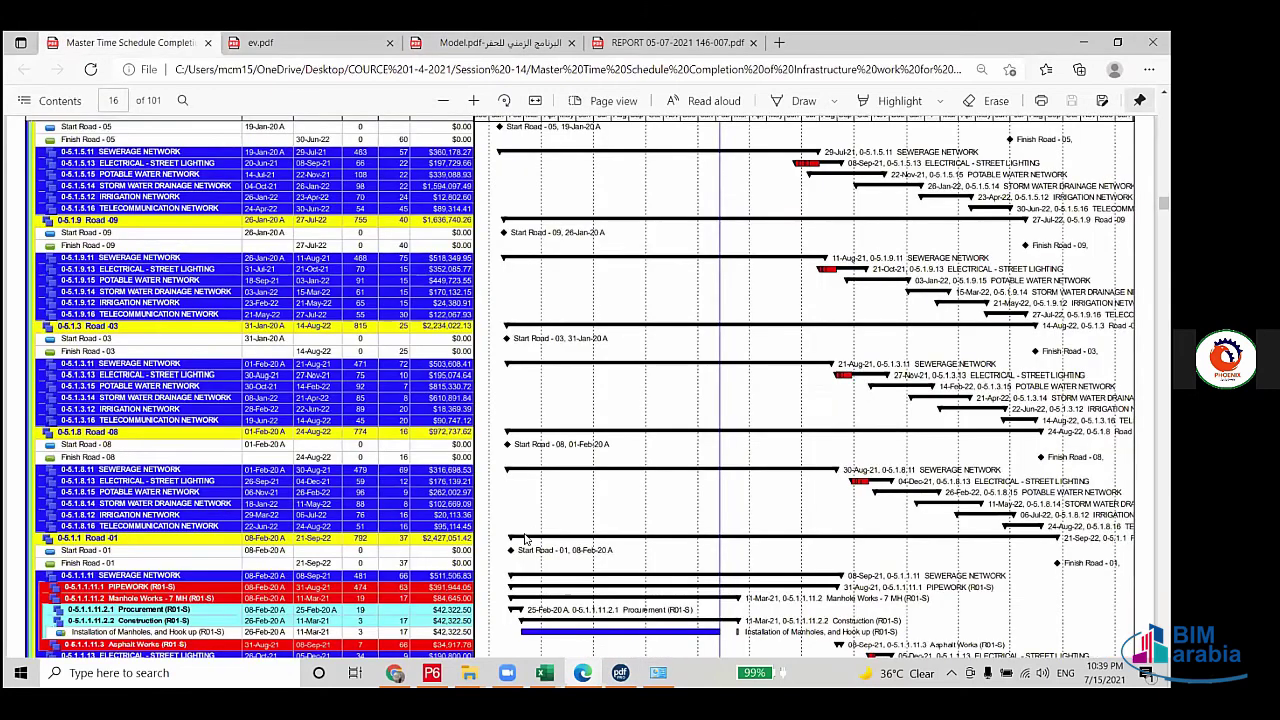
scroll(344, 535, up, 5)
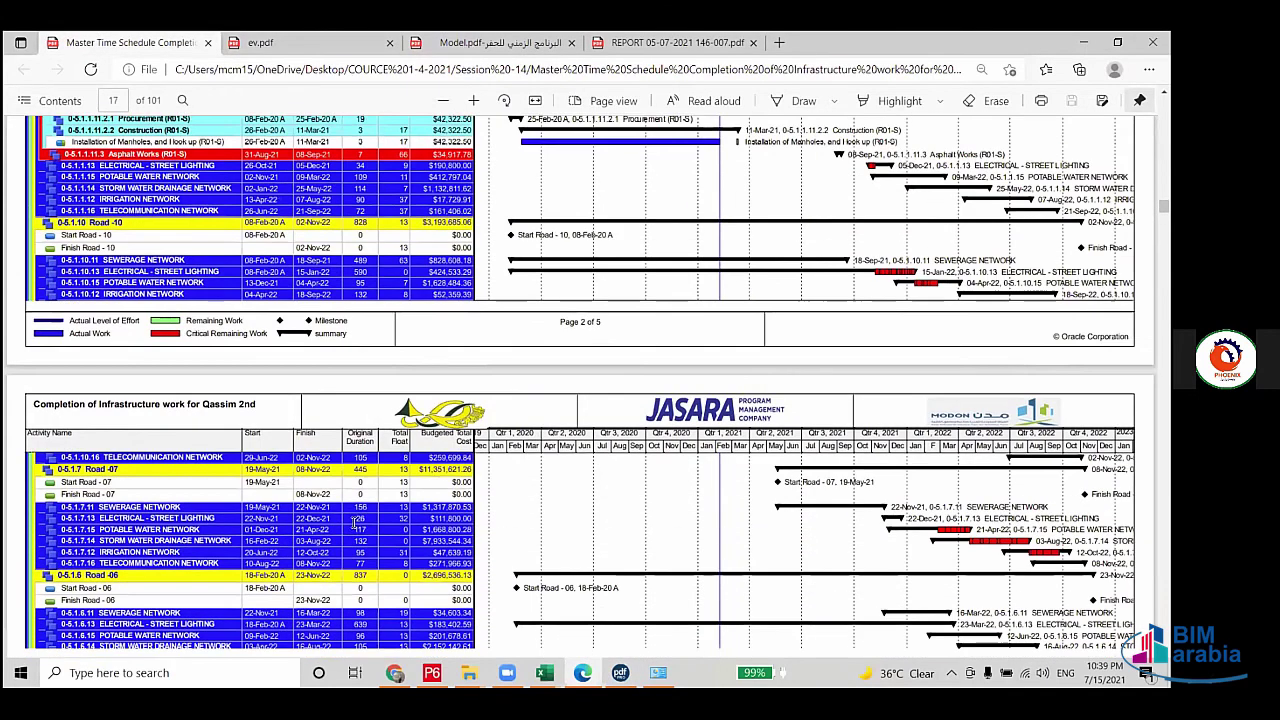
scroll(484, 390, up, 5)
Step: Read the report's zone EV, PV and SPI figures, then bring P6 back
key(ctrl+shift+Tab)
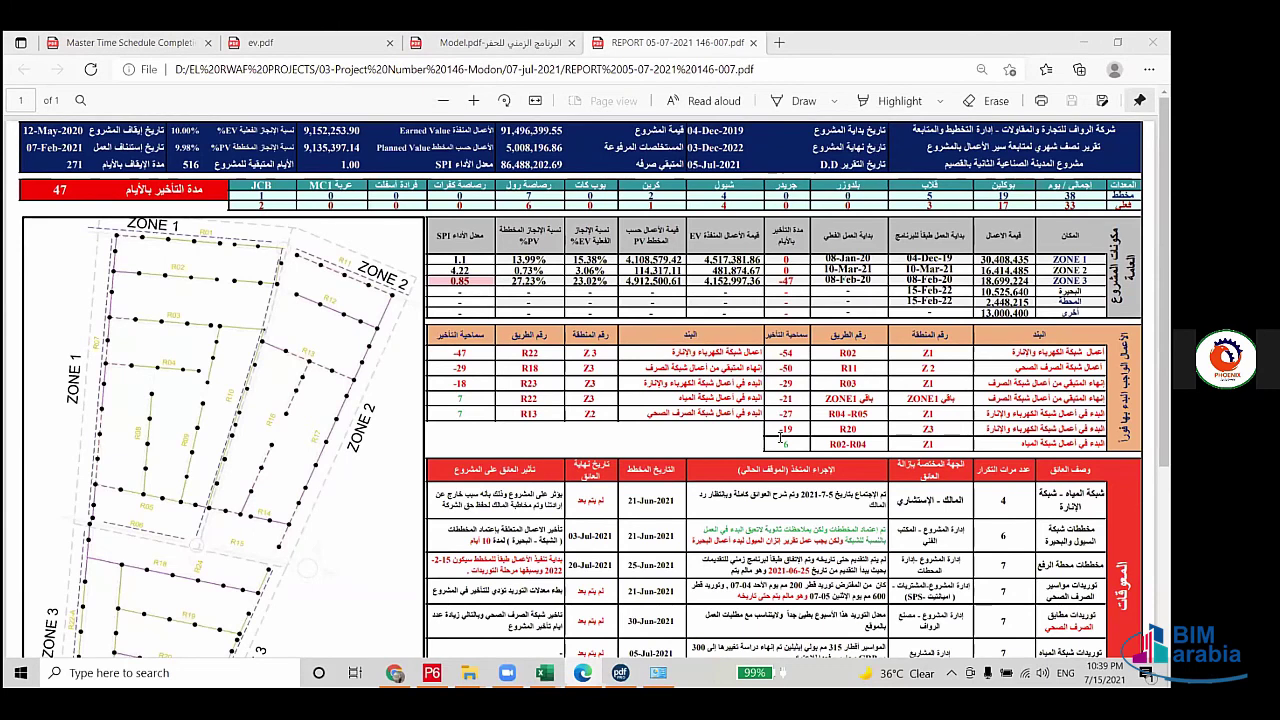
scroll(640, 400, down, 1)
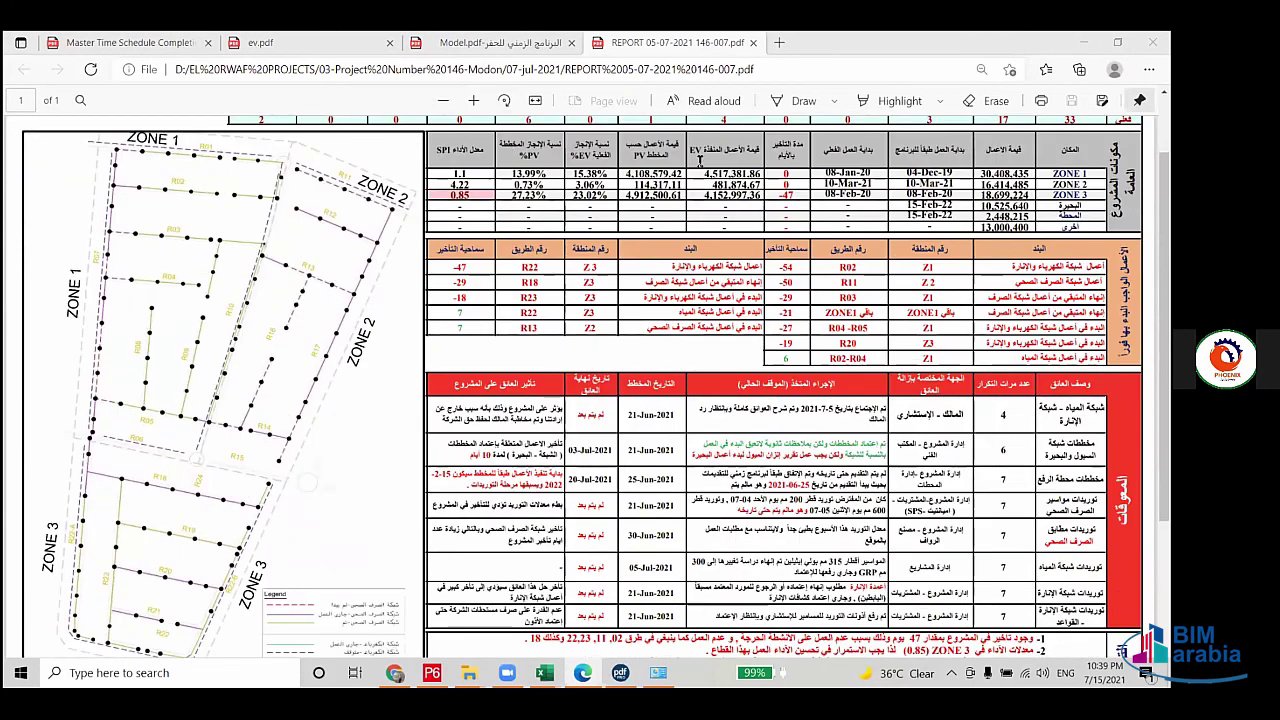
scroll(805, 141, up, 1)
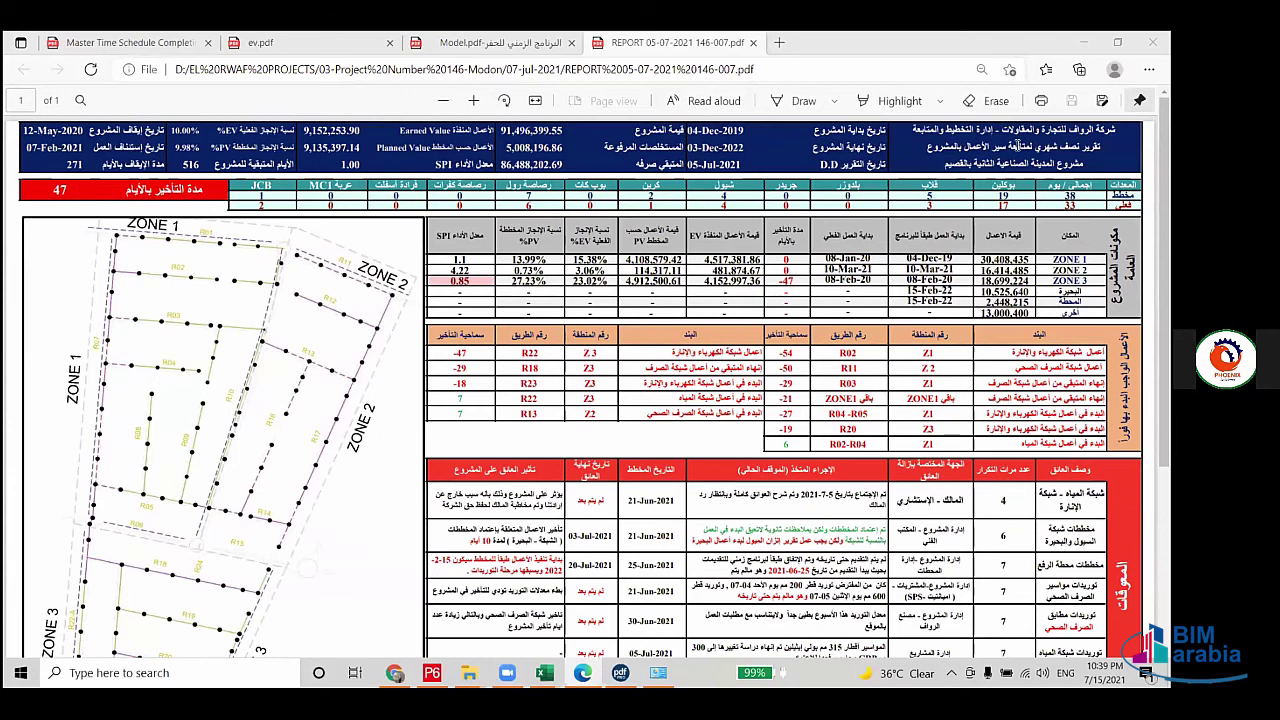
scroll(836, 160, down, 1)
scroll(800, 150, up, 1)
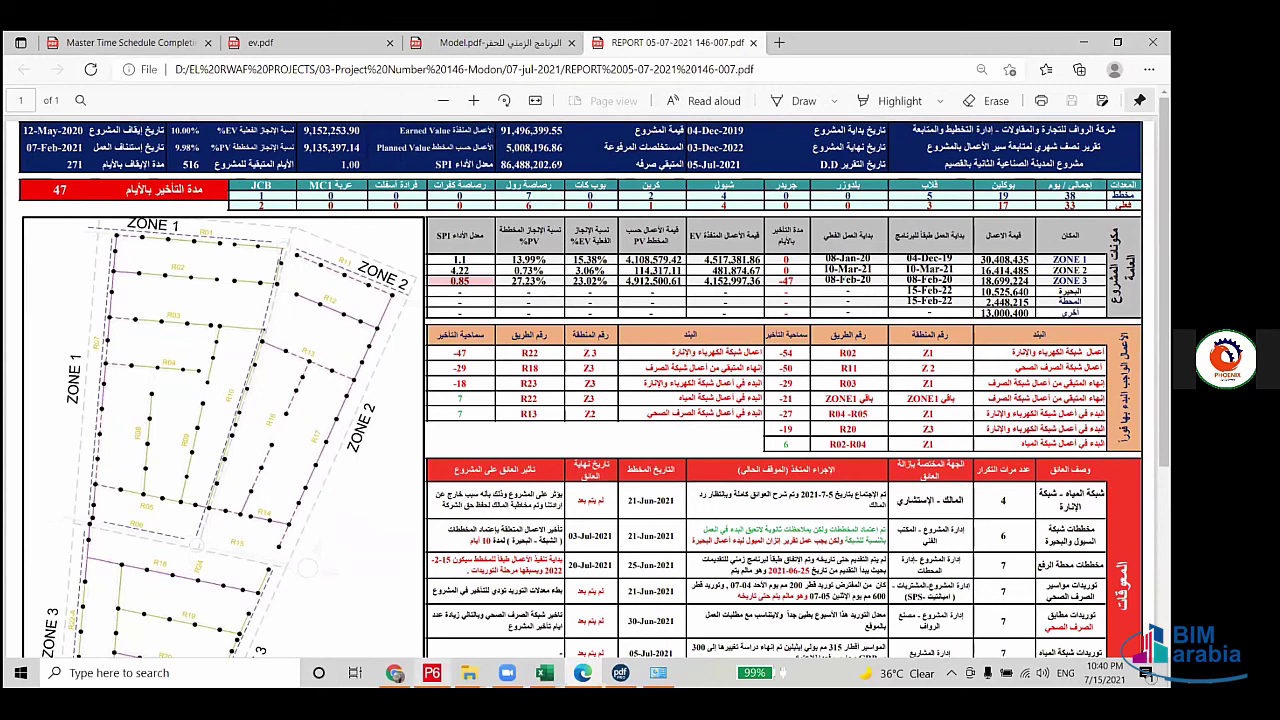
click(431, 672)
Step: Check the project's SPI of 0.64 in P6, then return to the Edge PDF report
click(979, 184)
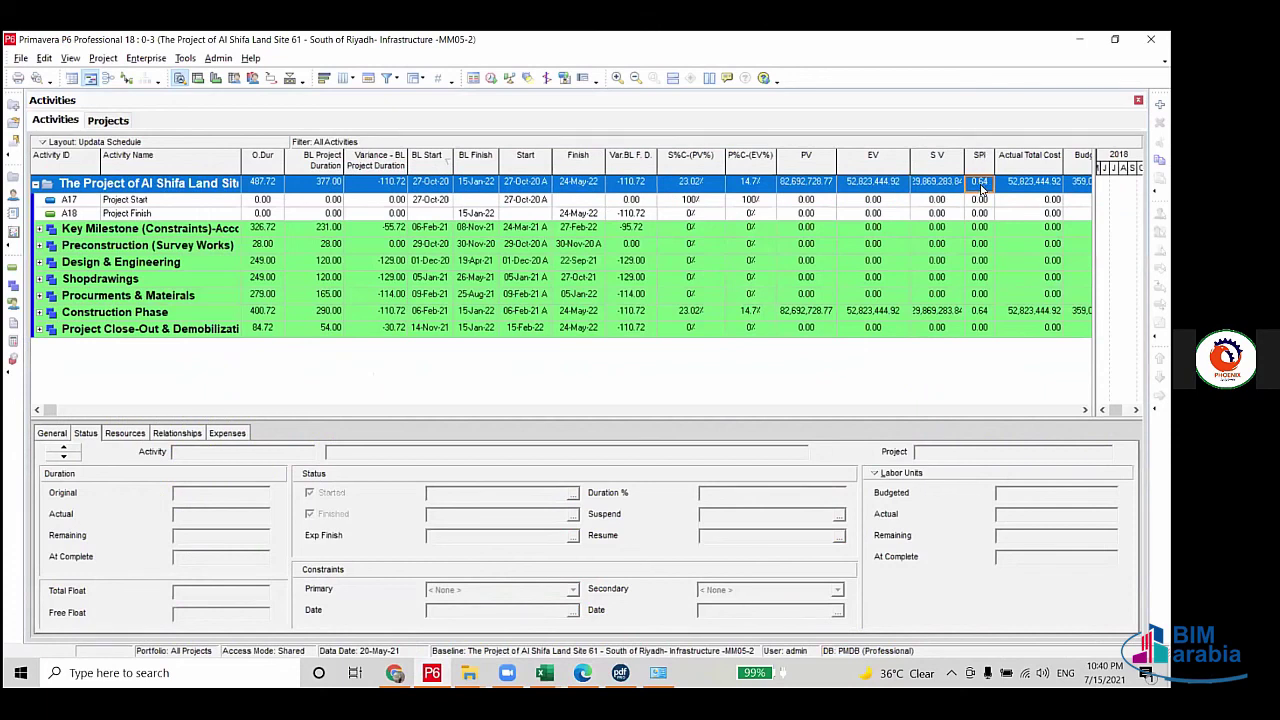
click(582, 672)
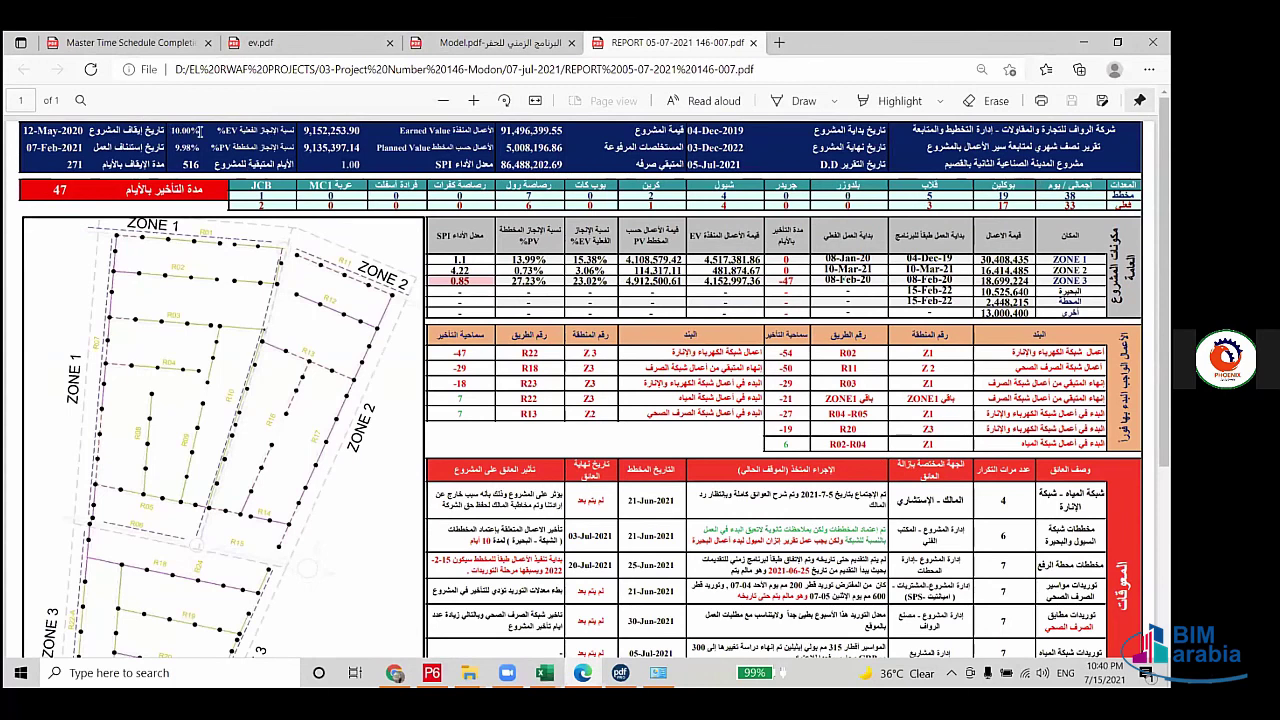
drag(200, 131, 170, 132)
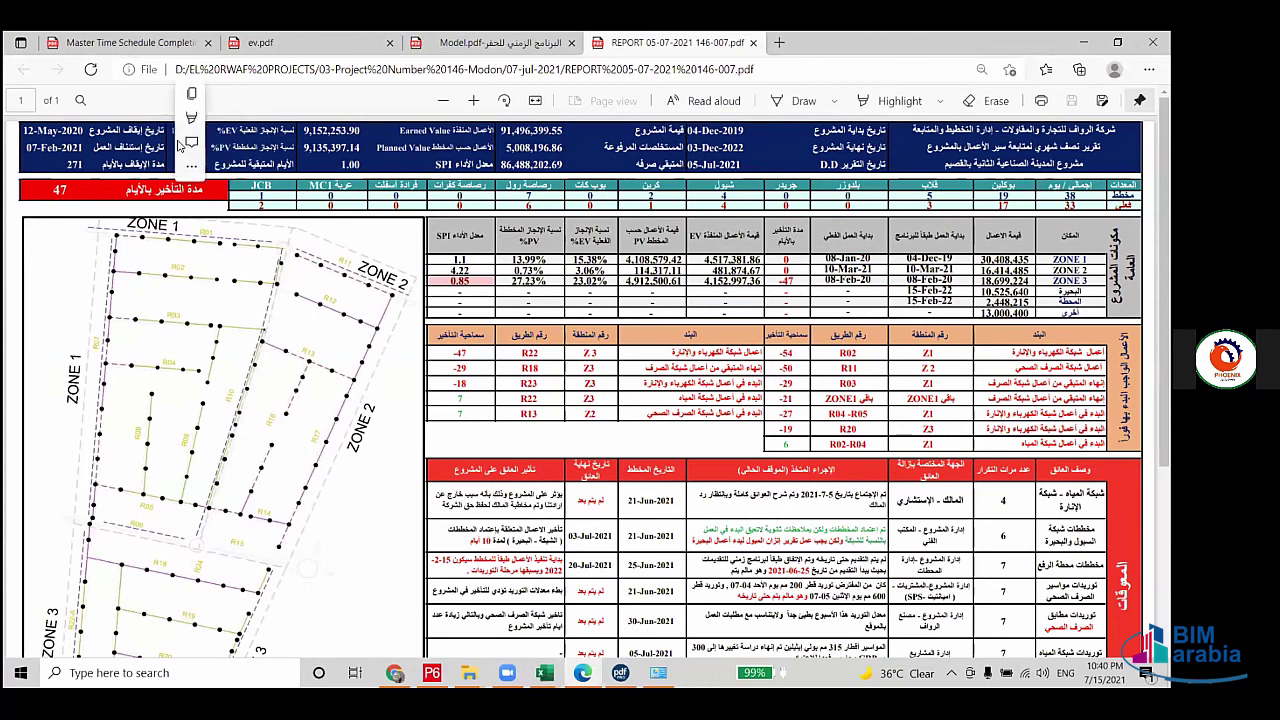
click(225, 141)
click(410, 158)
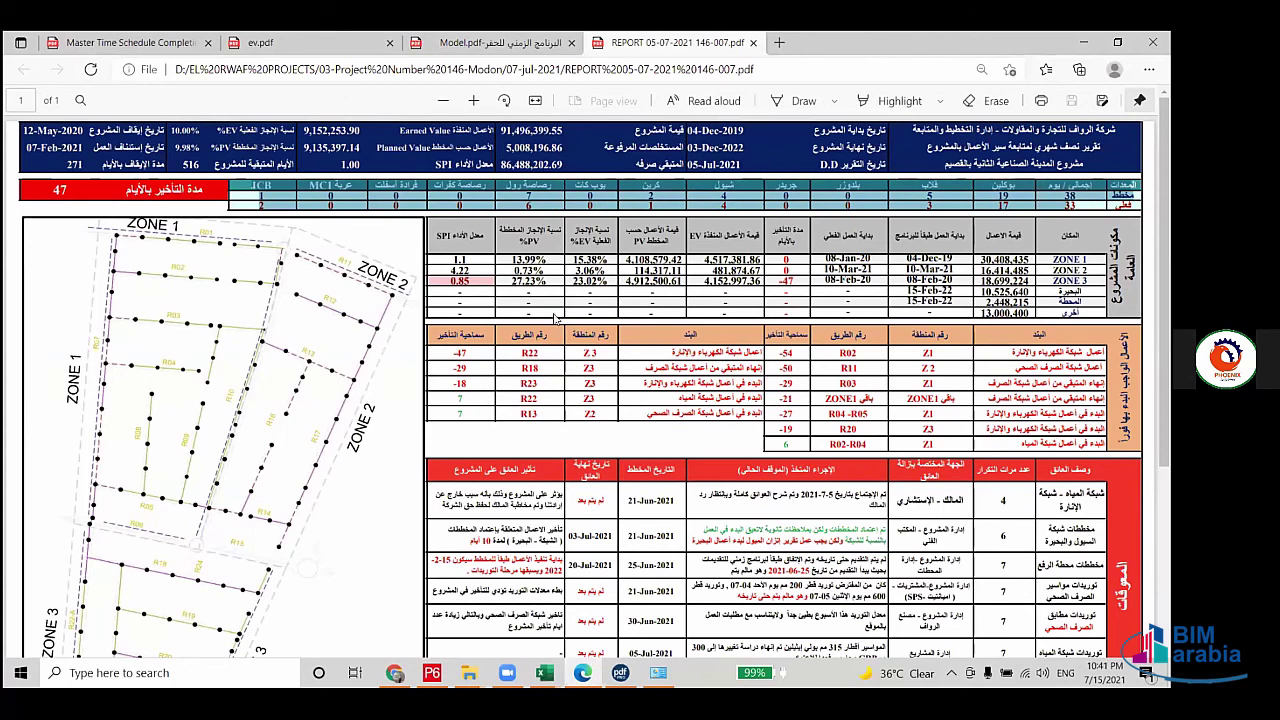
double_click(459, 259)
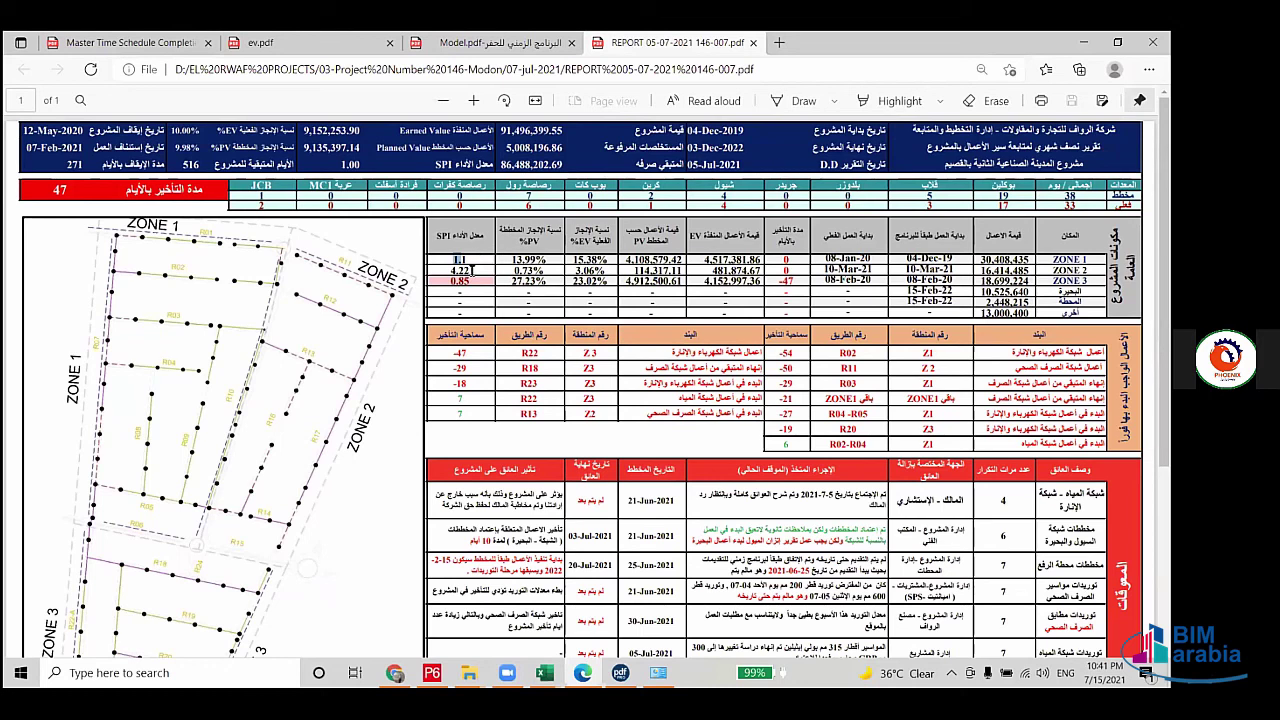
drag(473, 270, 457, 262)
drag(60, 188, 67, 203)
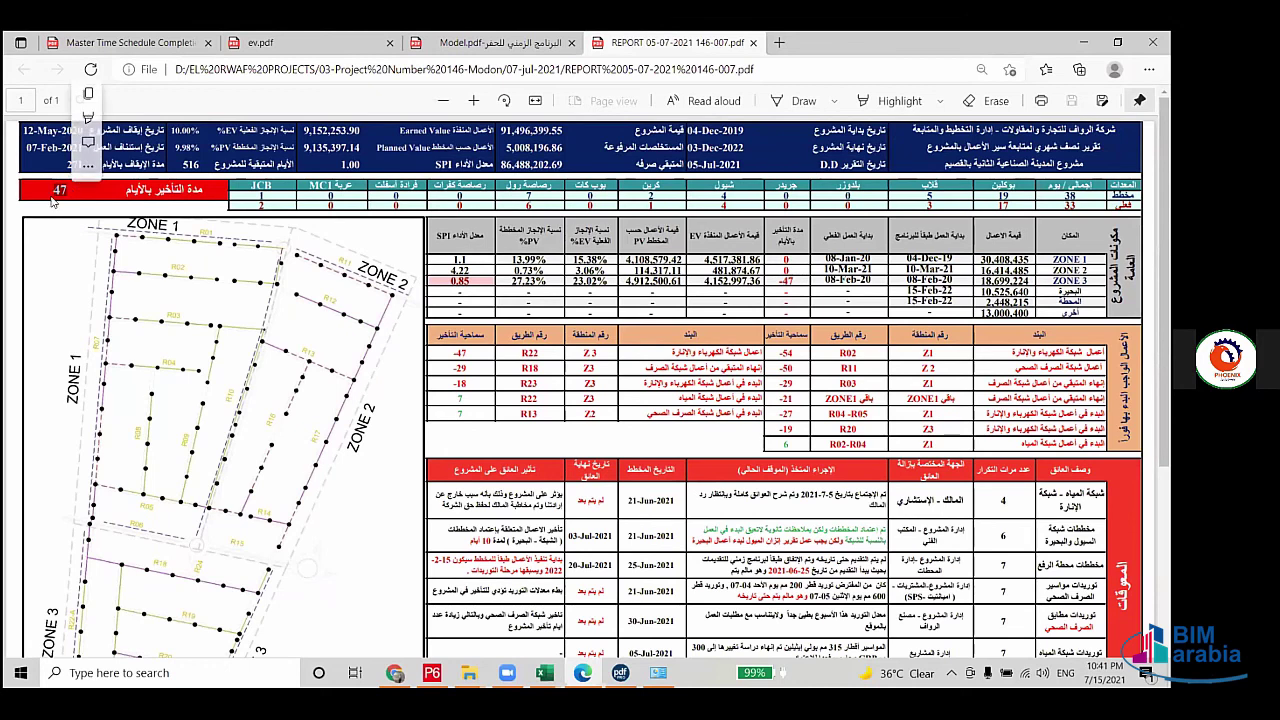
click(88, 93)
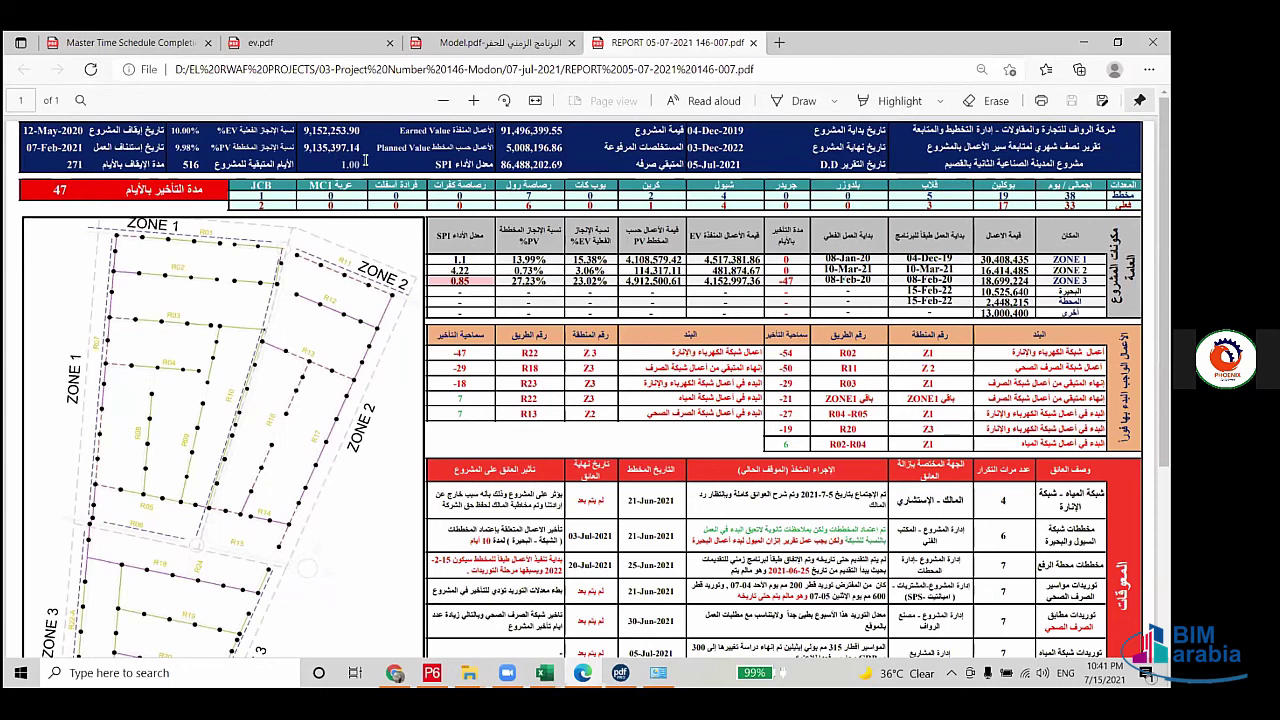
right_click(366, 160)
key(Escape)
Step: Select text across the report's zone summary tables
right_click(1000, 355)
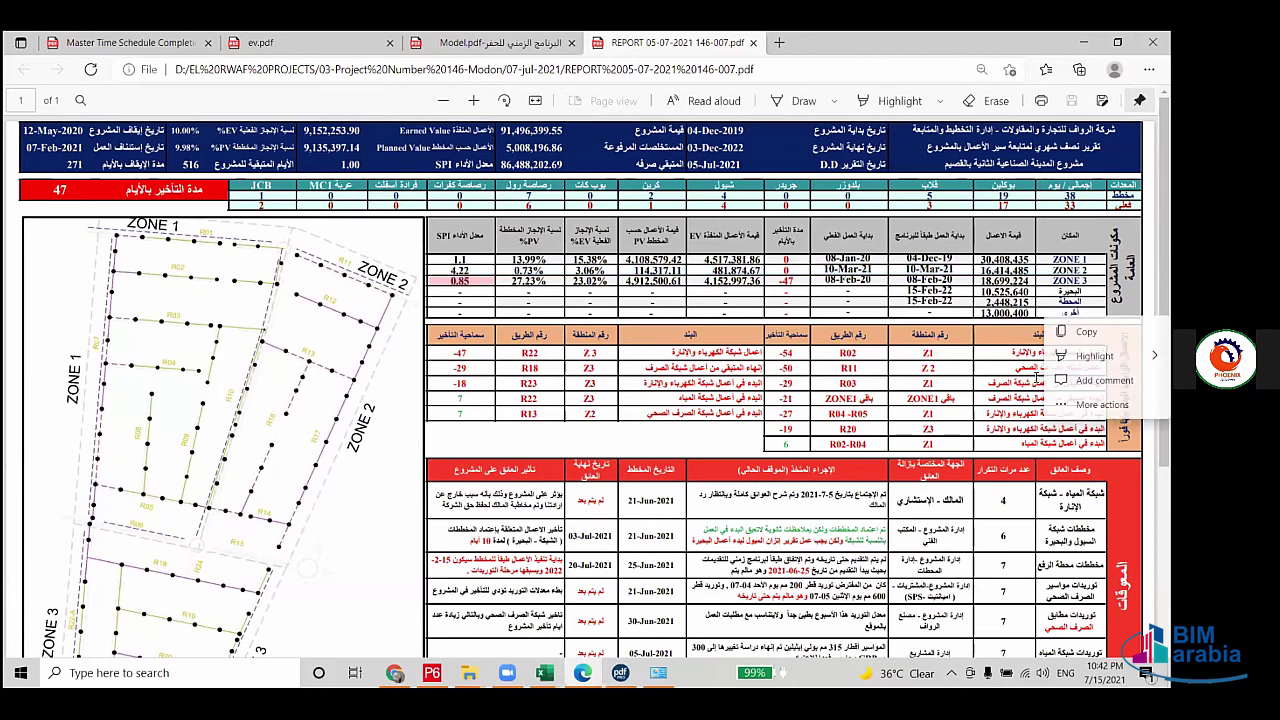
click(1037, 378)
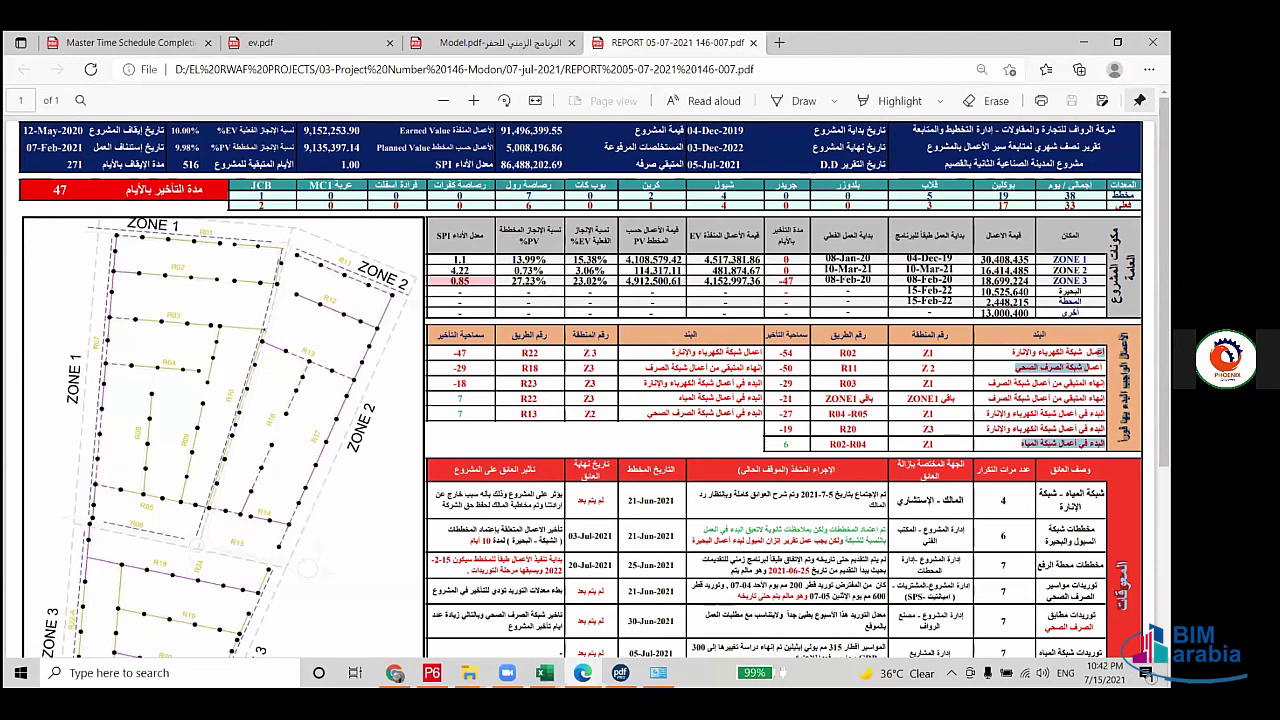
mouse_move(1097, 352)
mouse_down()
mouse_move(1004, 353)
mouse_move(1046, 400)
mouse_up()
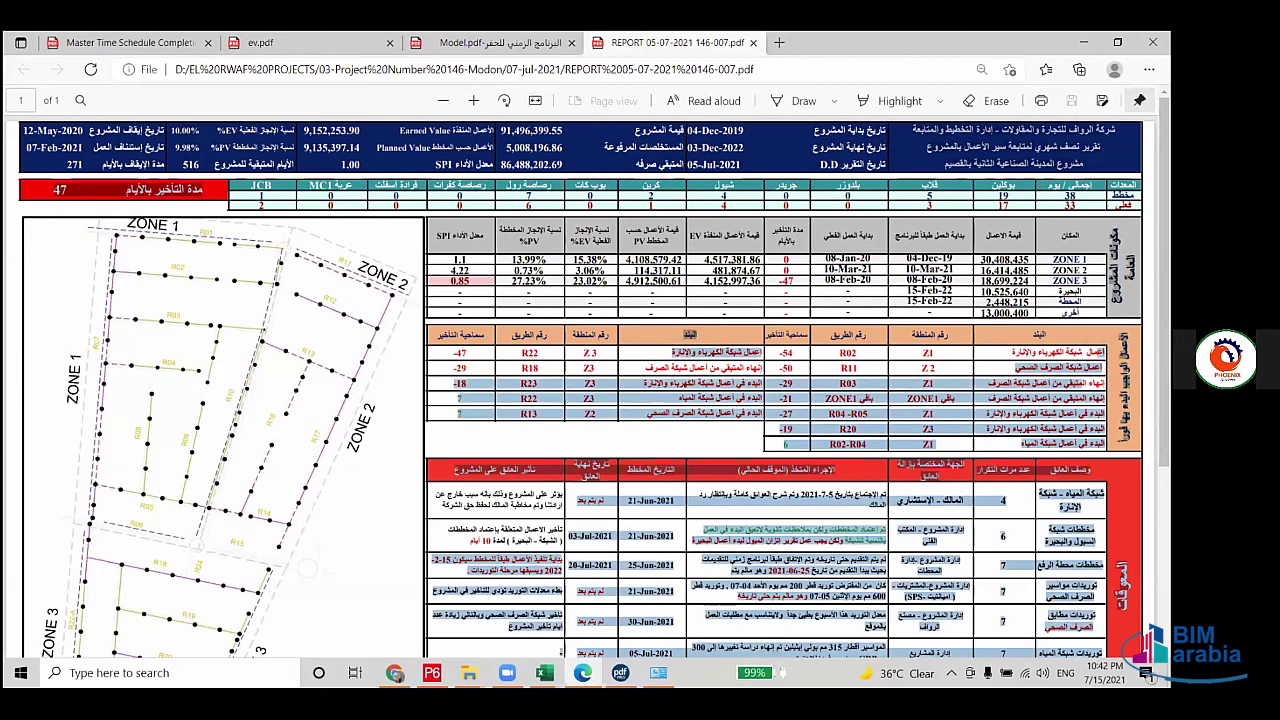
scroll(1048, 400, down, 5)
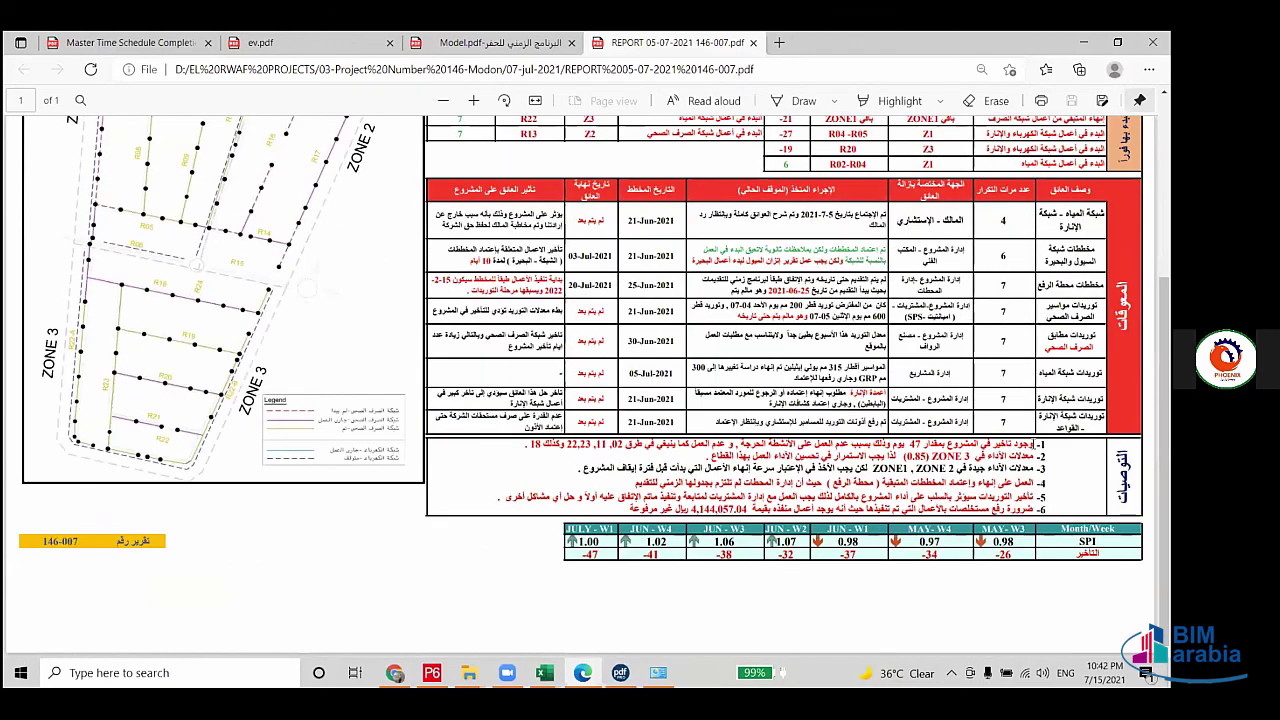
Step: Review the recommendation lines and weekly SPI row, then return to Primavera P6
drag(1034, 444, 524, 446)
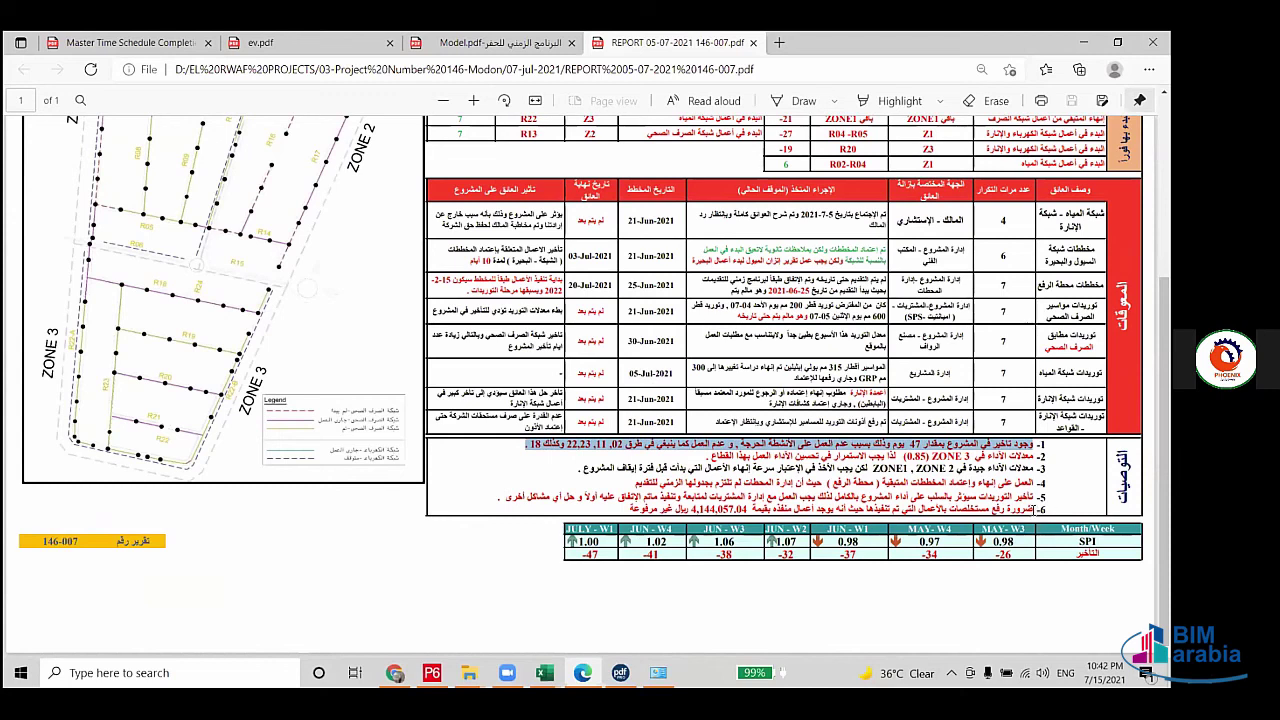
drag(1036, 509, 633, 512)
scroll(633, 512, up, 1)
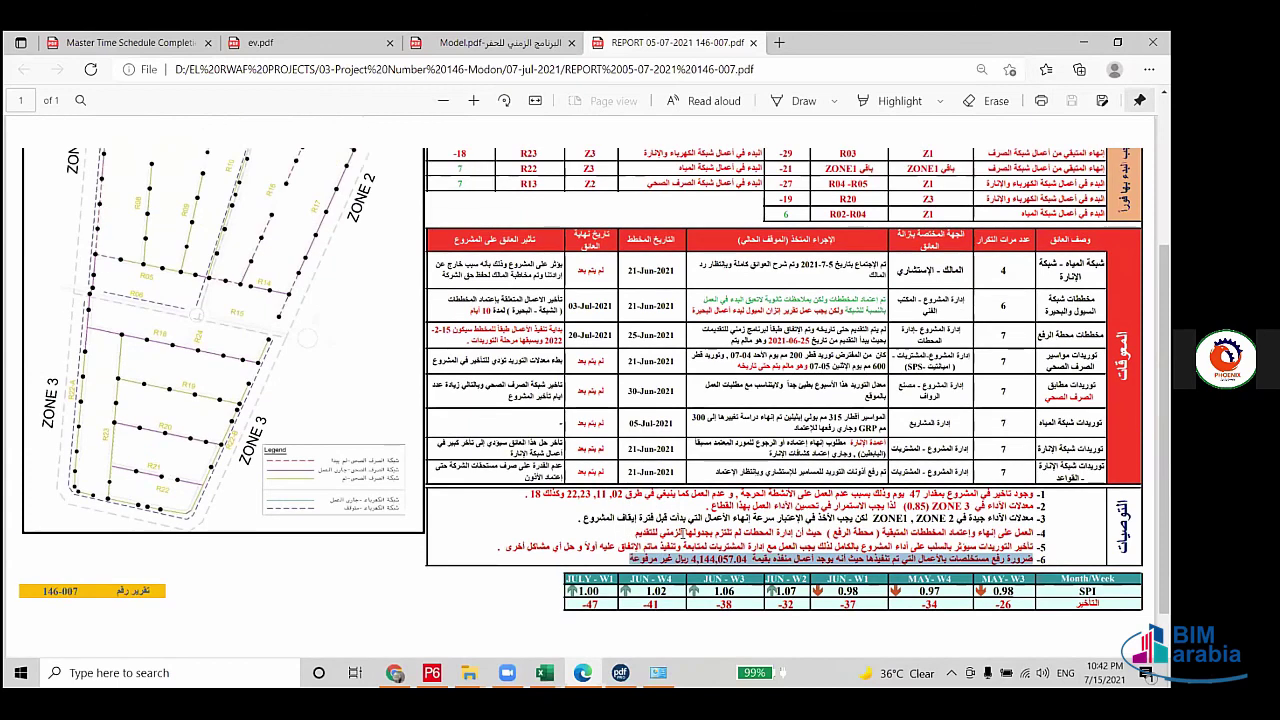
scroll(633, 512, up, 4)
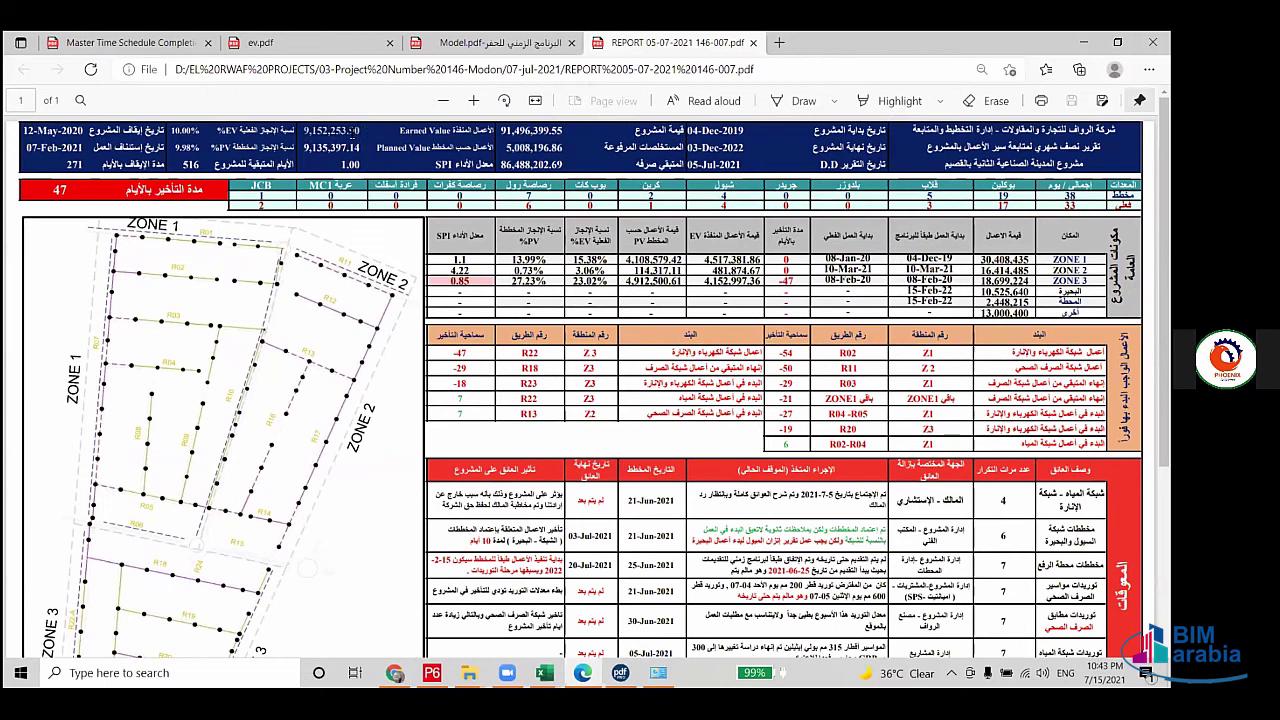
scroll(613, 562, down, 3)
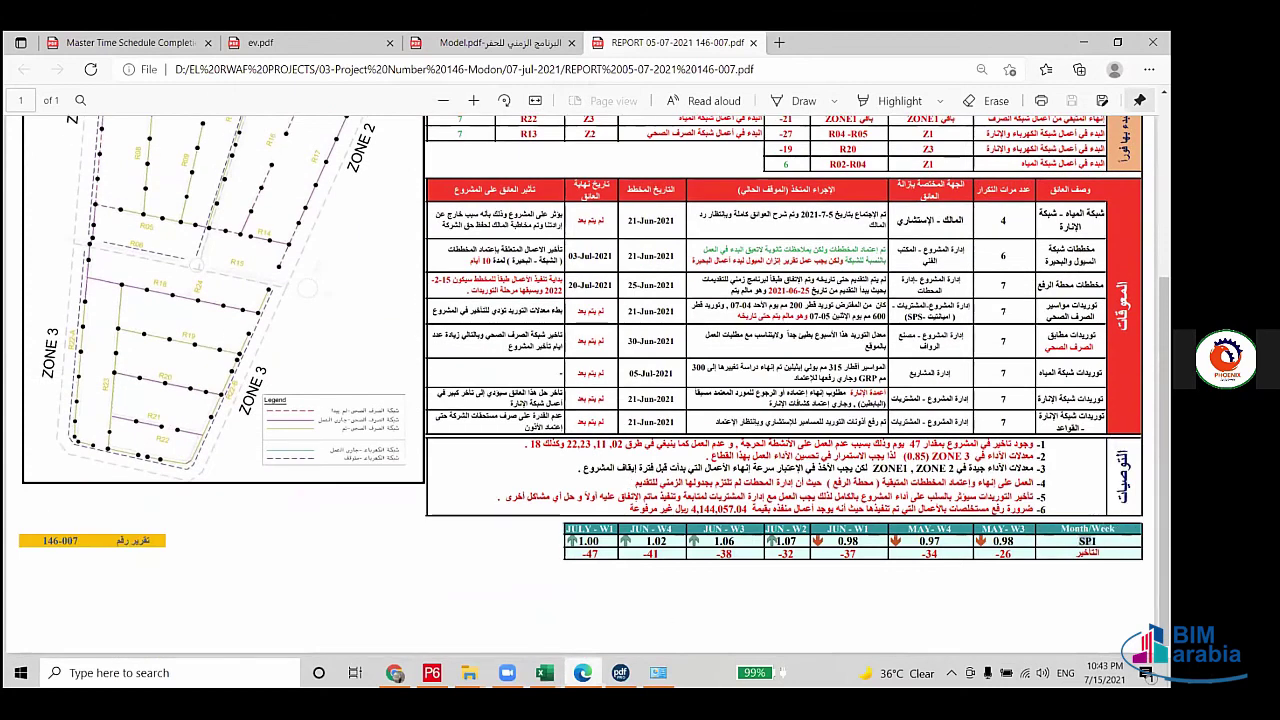
key(alt+Tab)
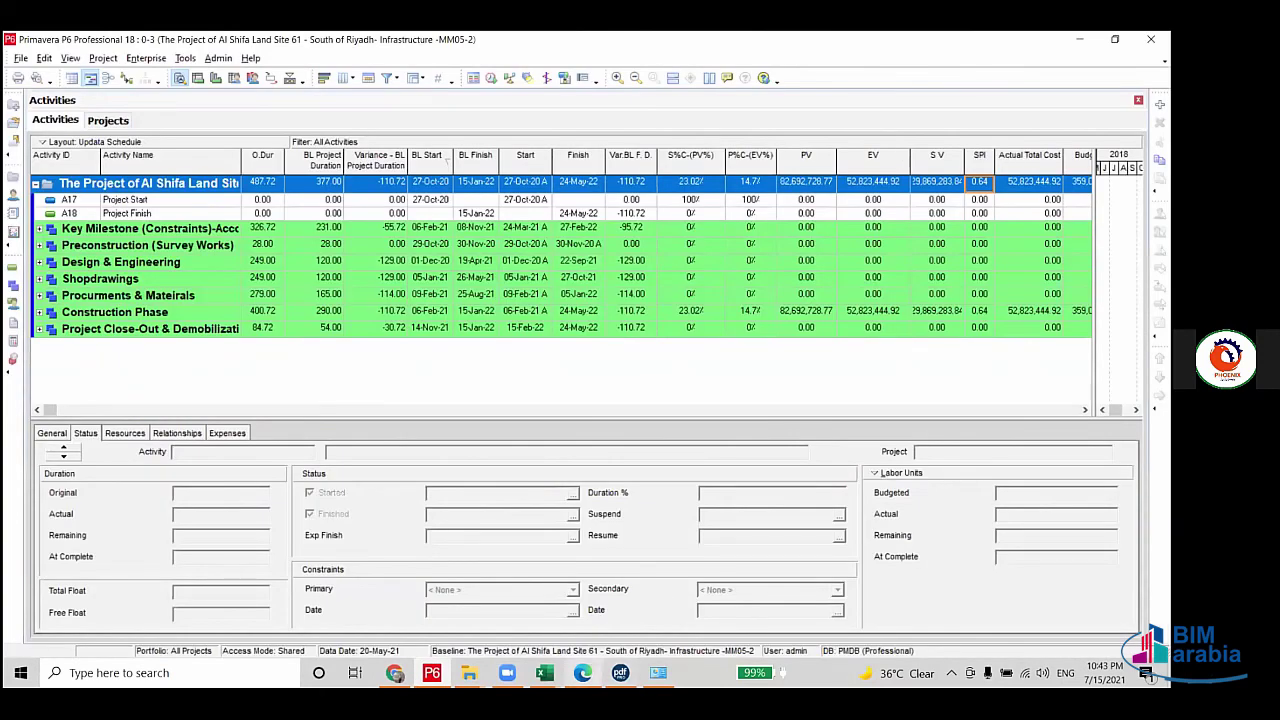
click(582, 672)
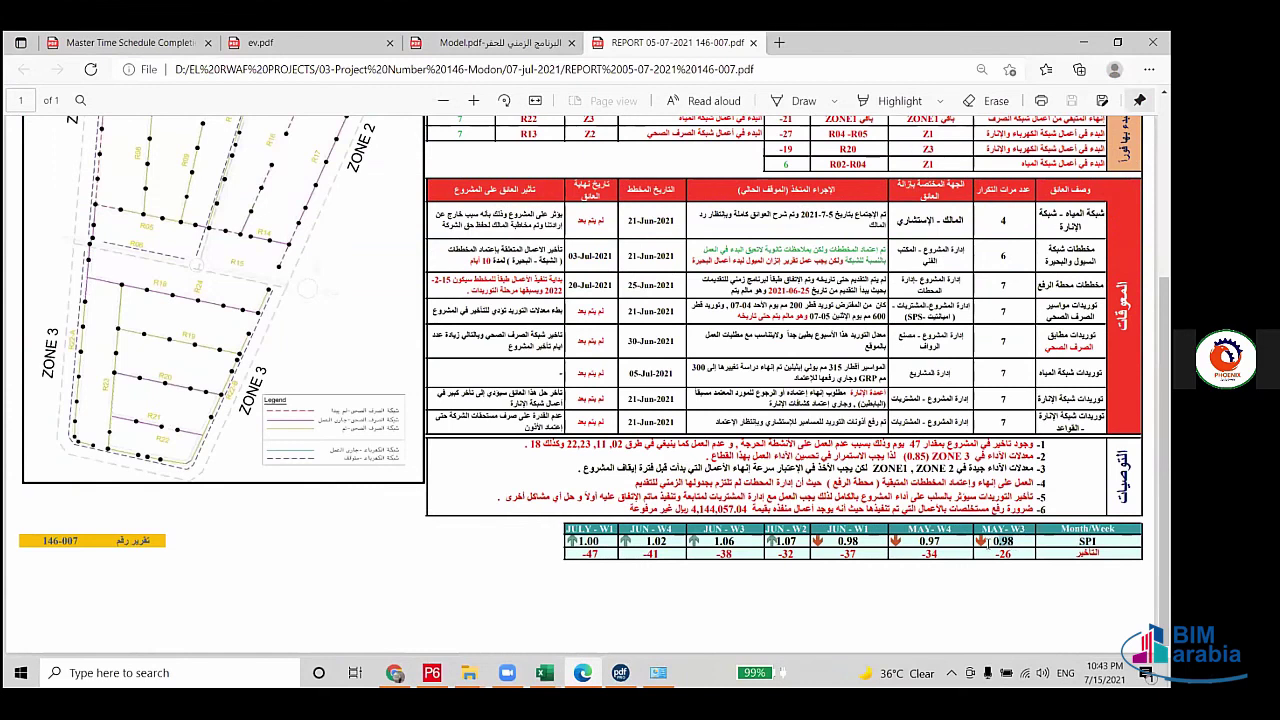
drag(1013, 543, 987, 551)
click(432, 672)
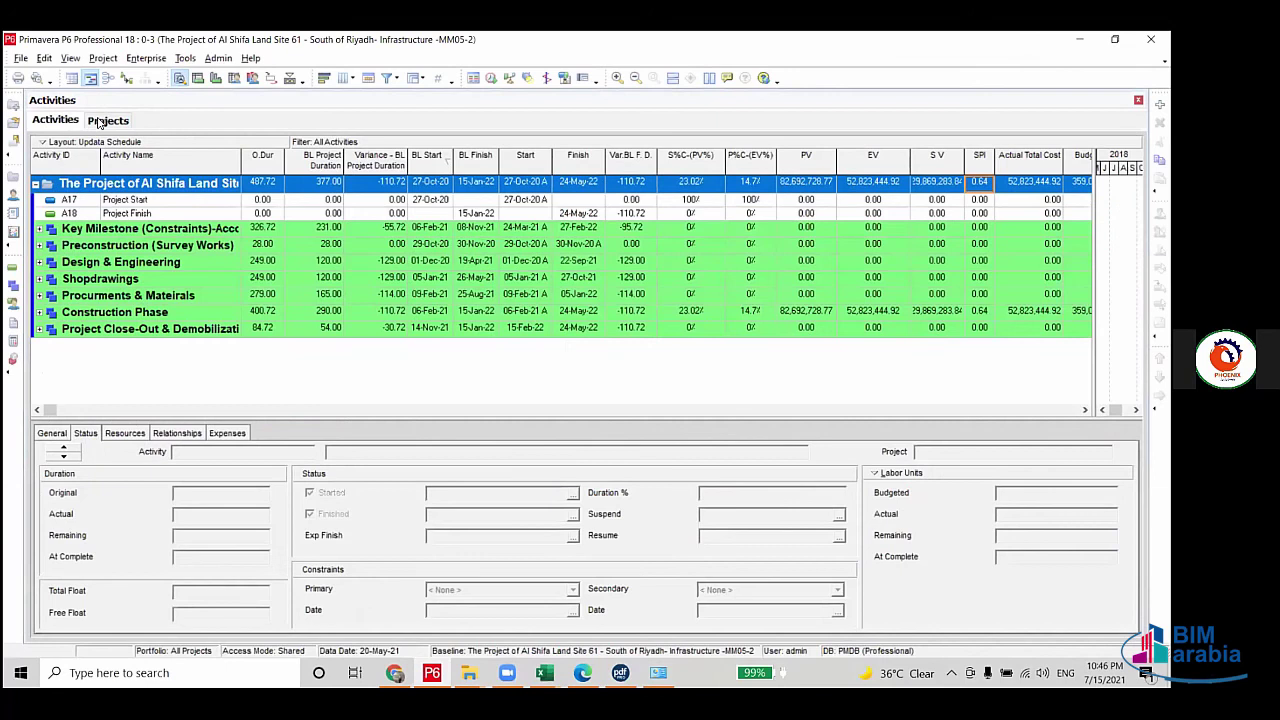
Step: Return to the project's activities, show project resources below, and expand all WBS groups
click(101, 121)
click(55, 121)
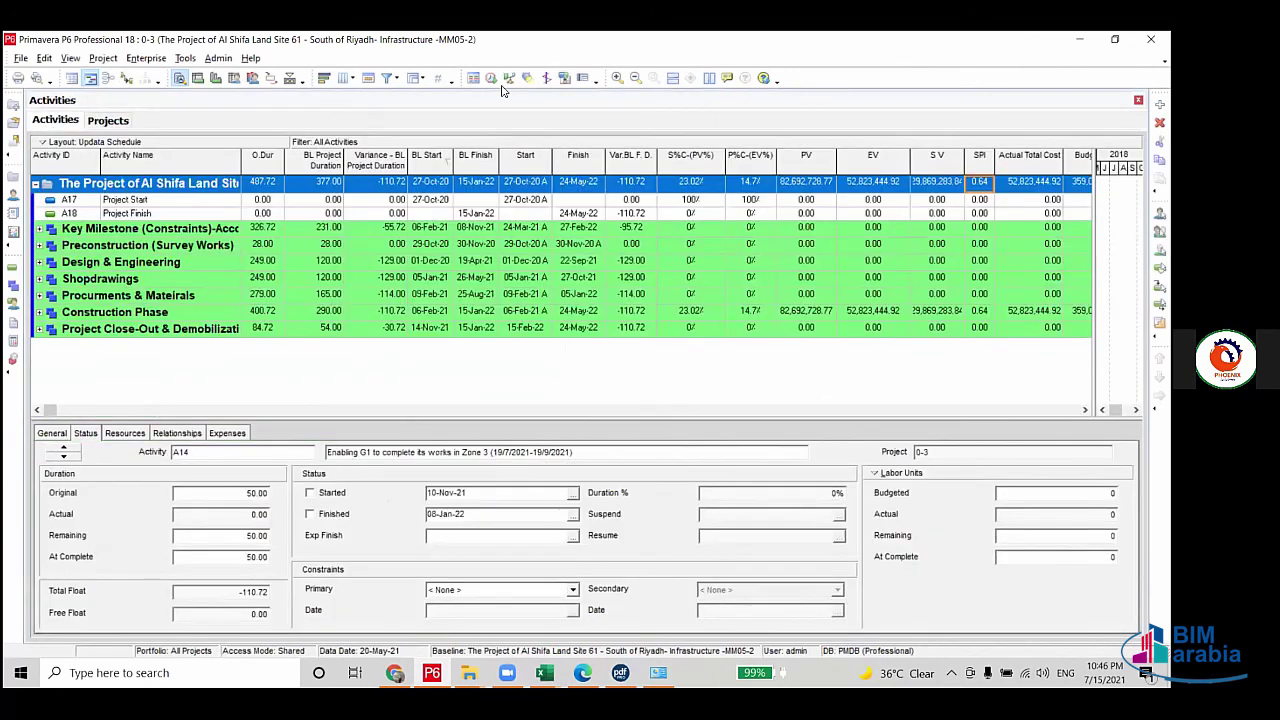
click(253, 78)
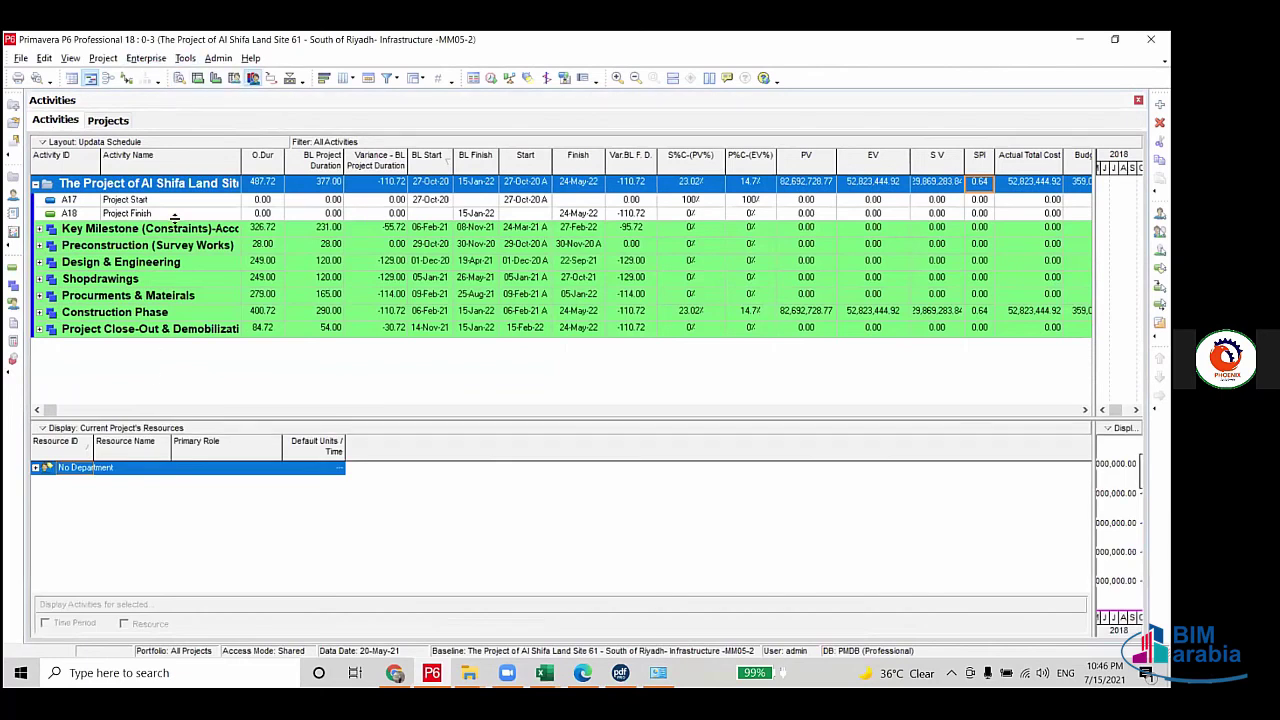
right_click(175, 215)
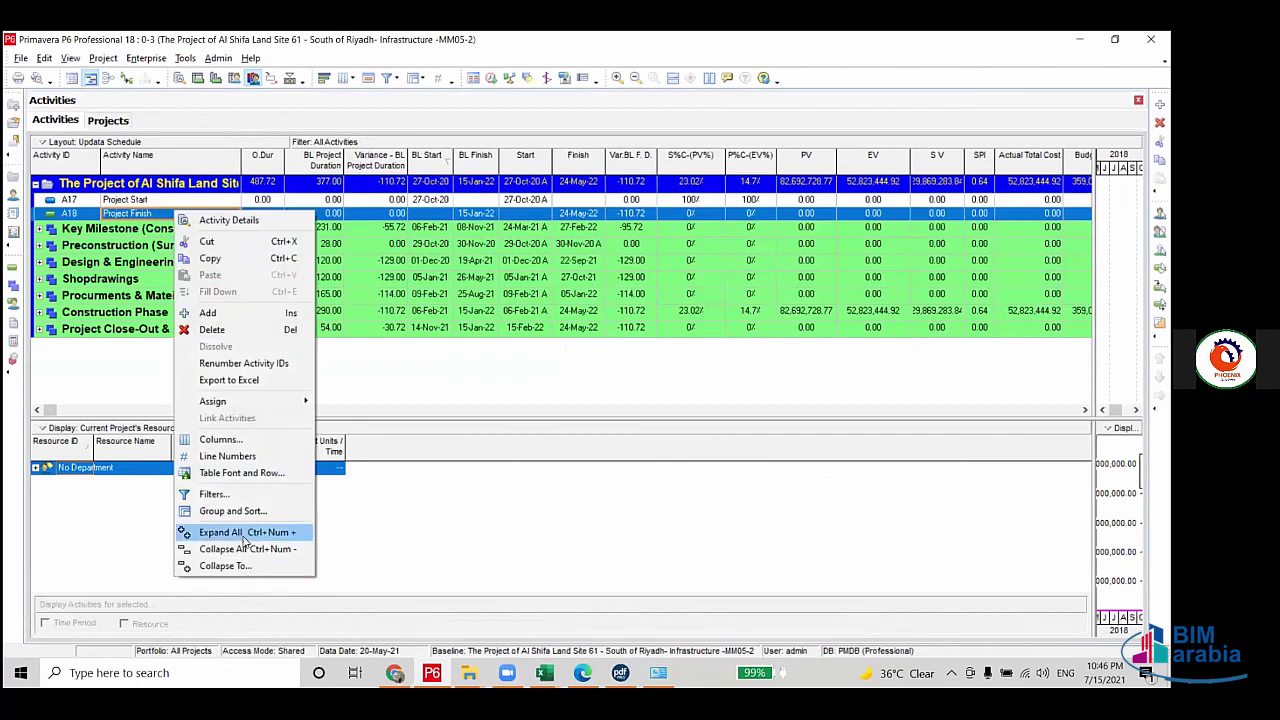
click(243, 532)
scroll(300, 390, down, 2)
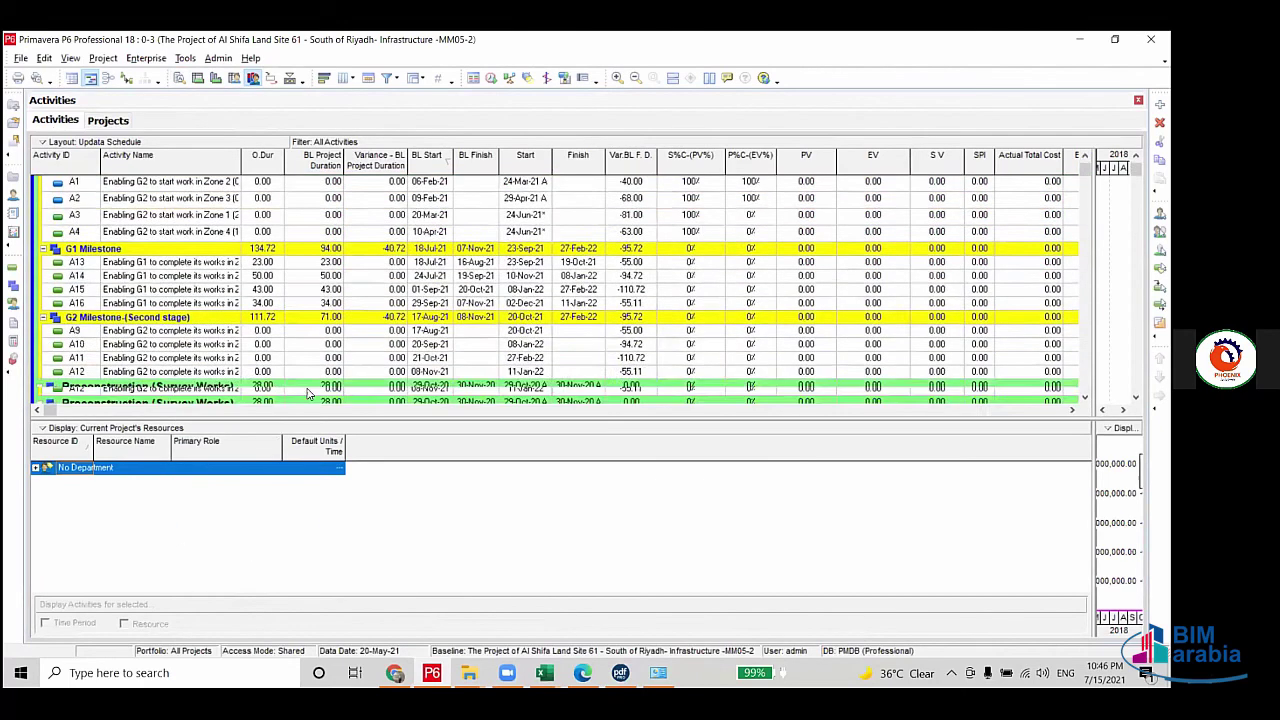
scroll(308, 392, down, 4)
scroll(100, 478, down, 4)
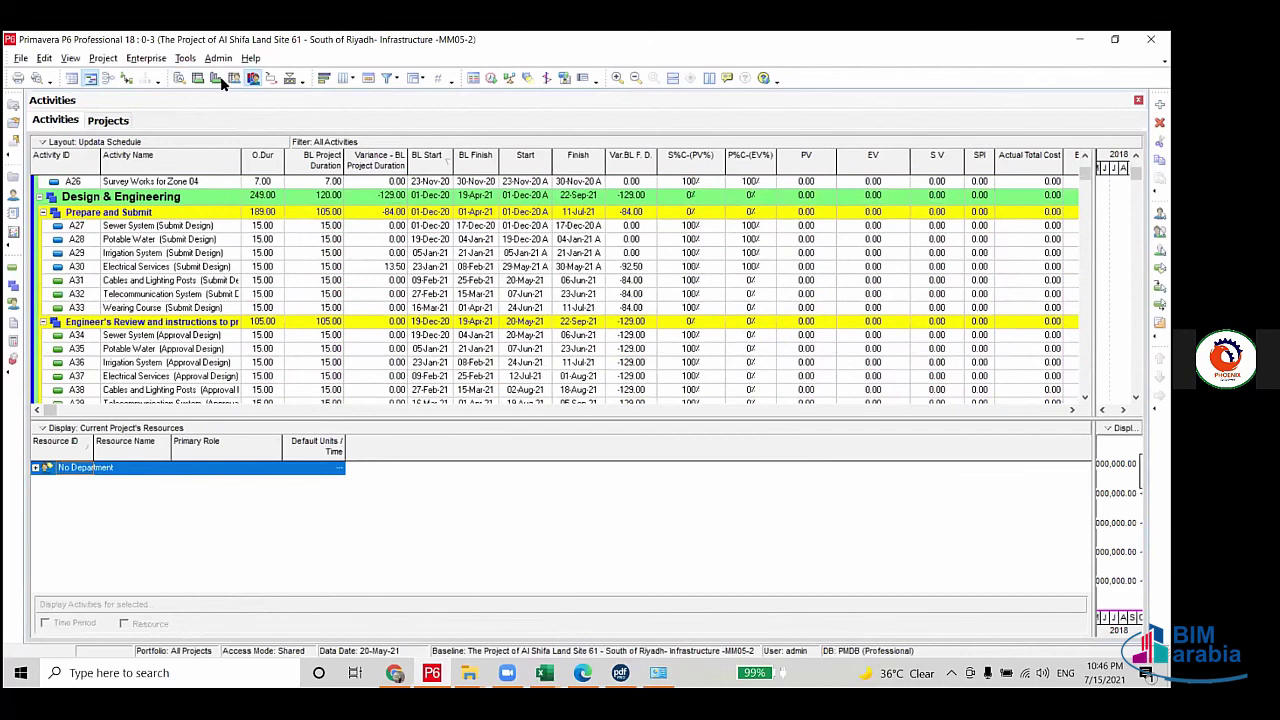
Step: Add the Activity Resource Assignments pane beside the project resources list
click(233, 79)
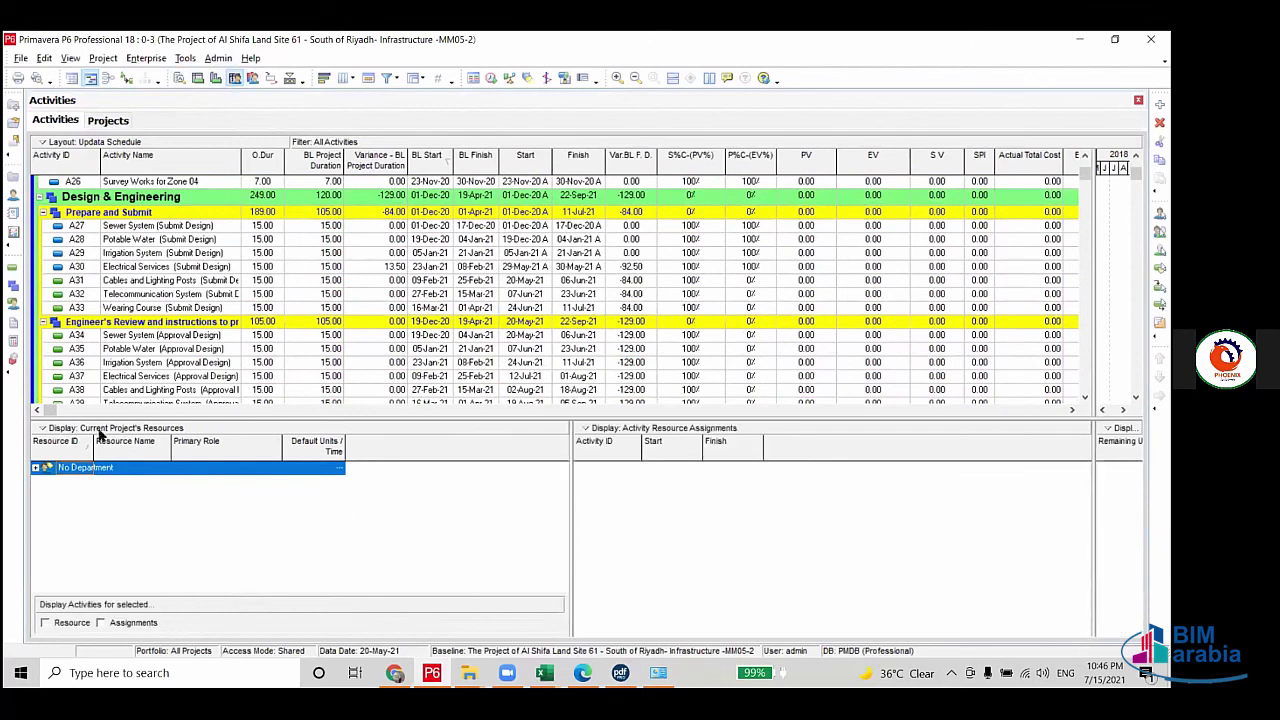
click(74, 429)
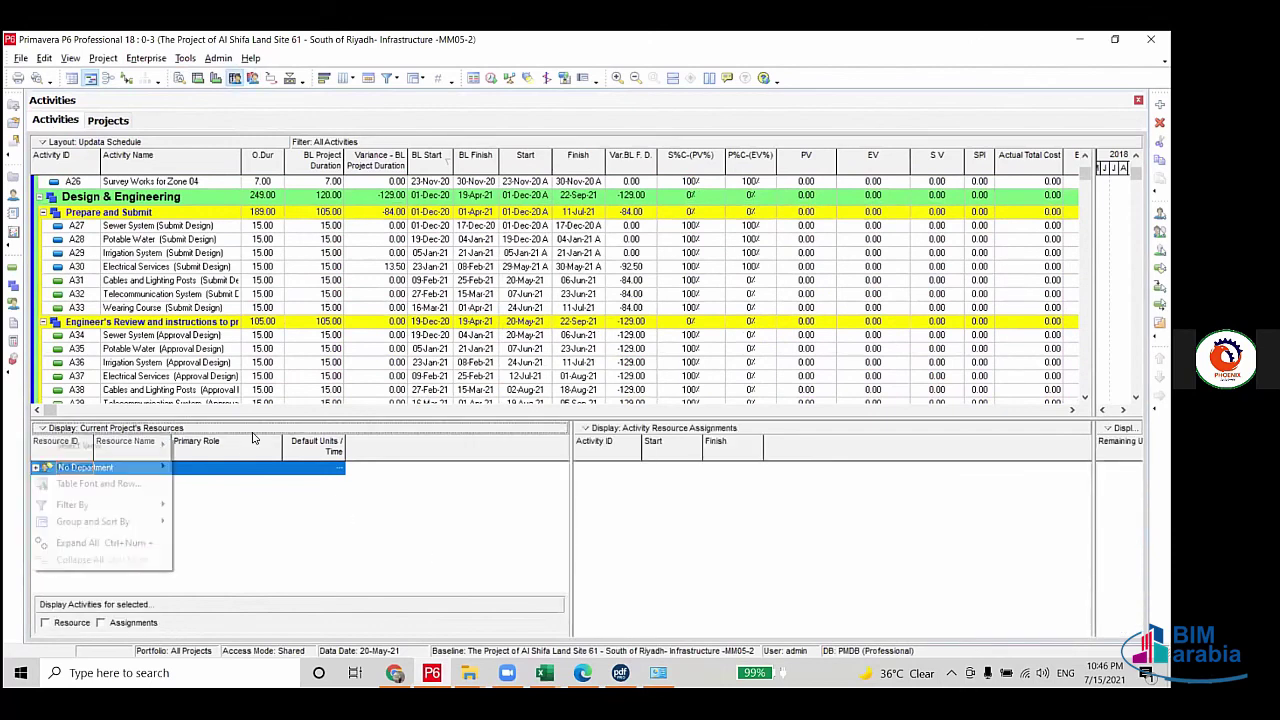
click(198, 264)
scroll(185, 276, up, 2)
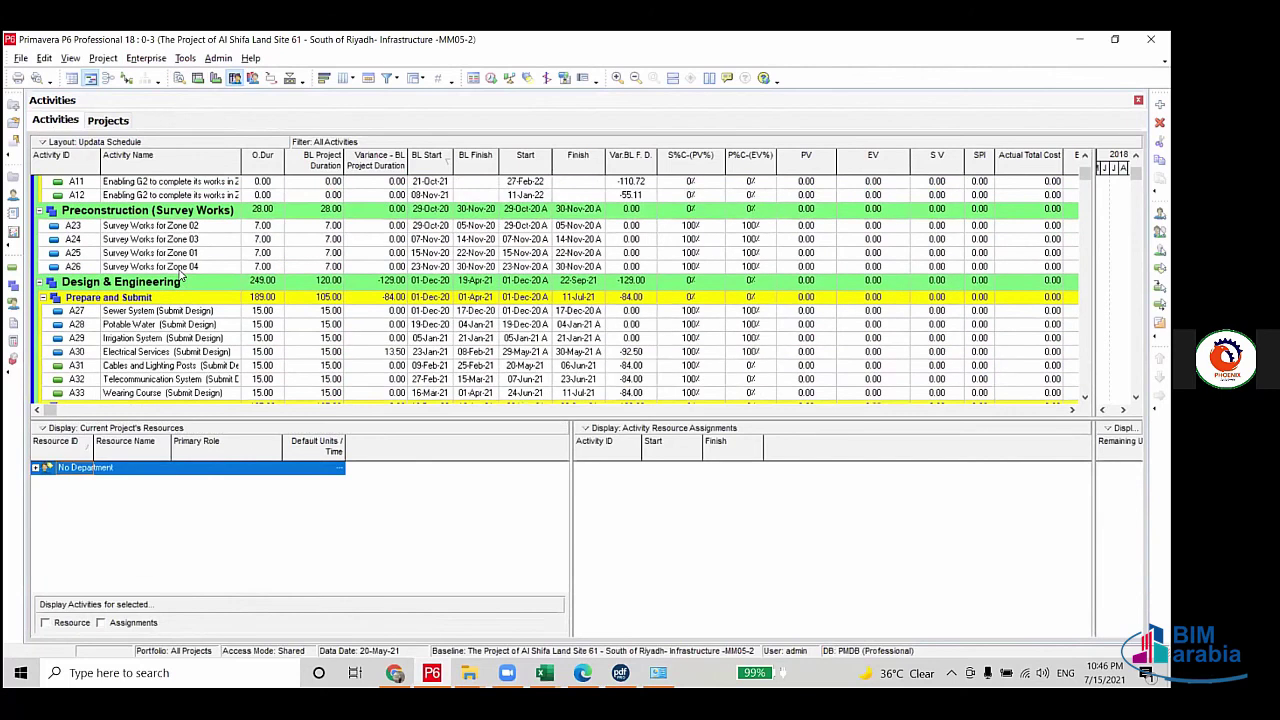
scroll(183, 277, down, 2)
scroll(183, 277, down, 2)
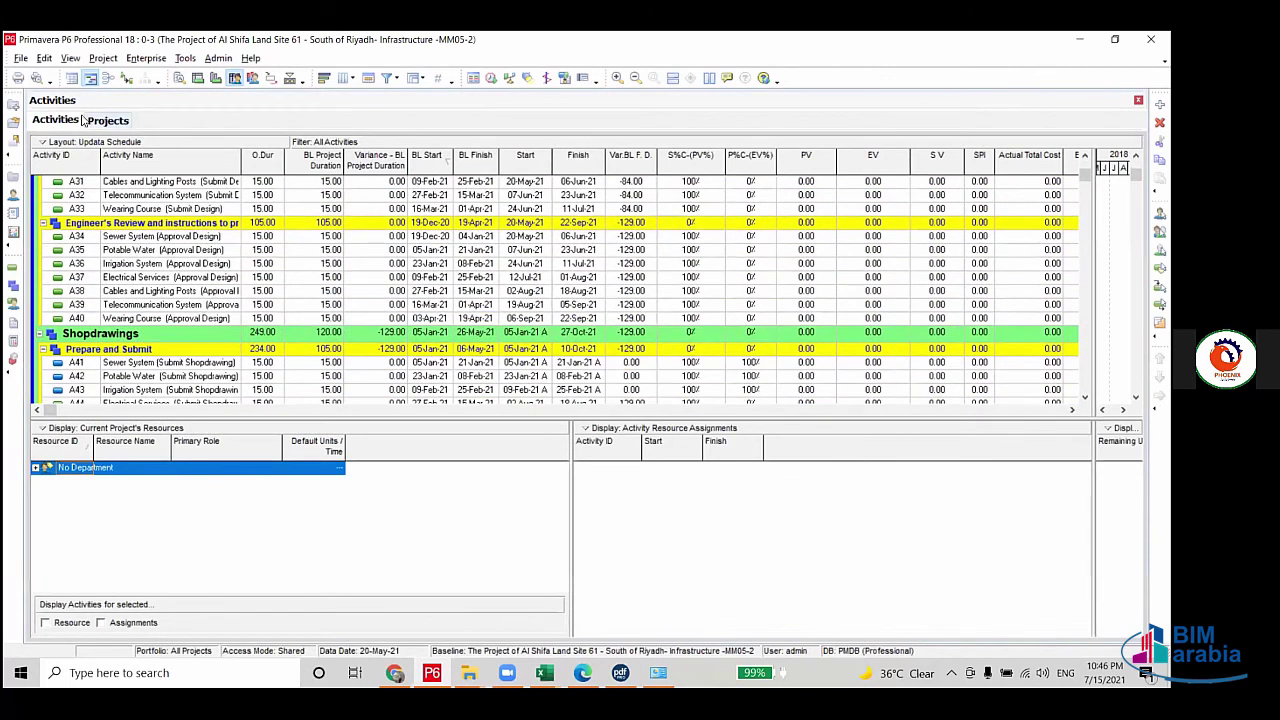
click(66, 145)
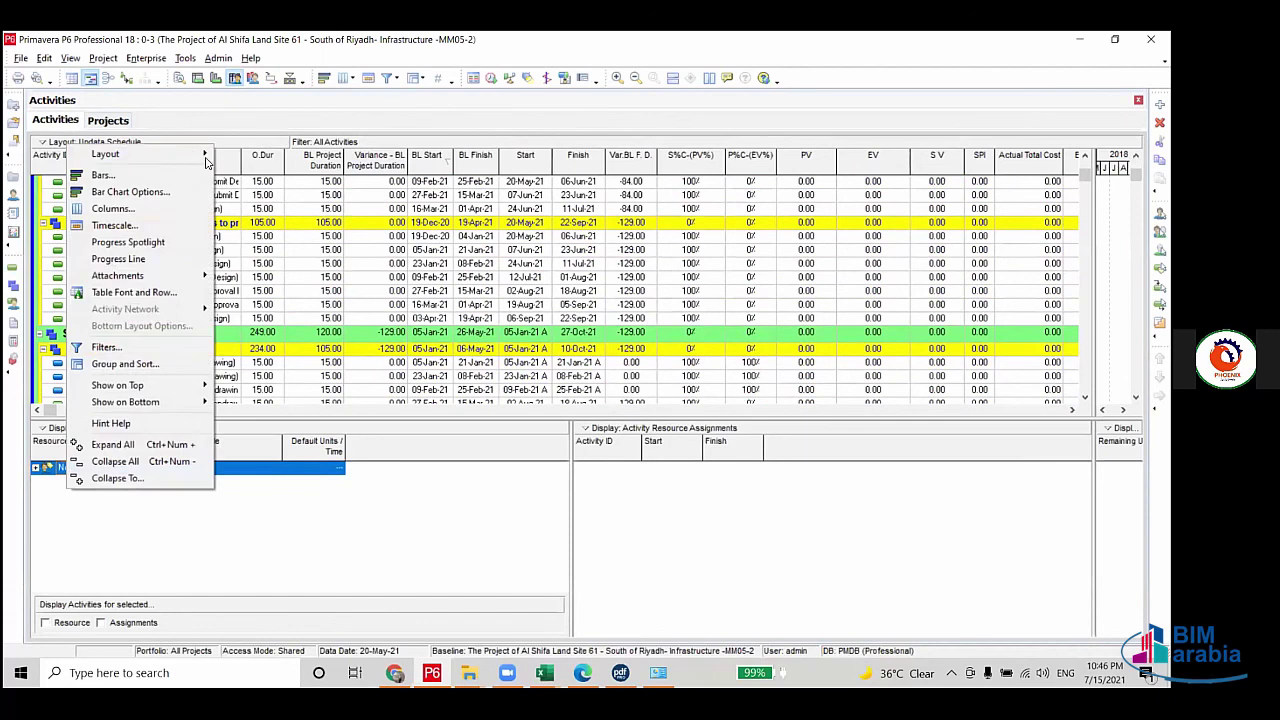
Step: Open the saved Tender Schedules layout for the activities
click(242, 155)
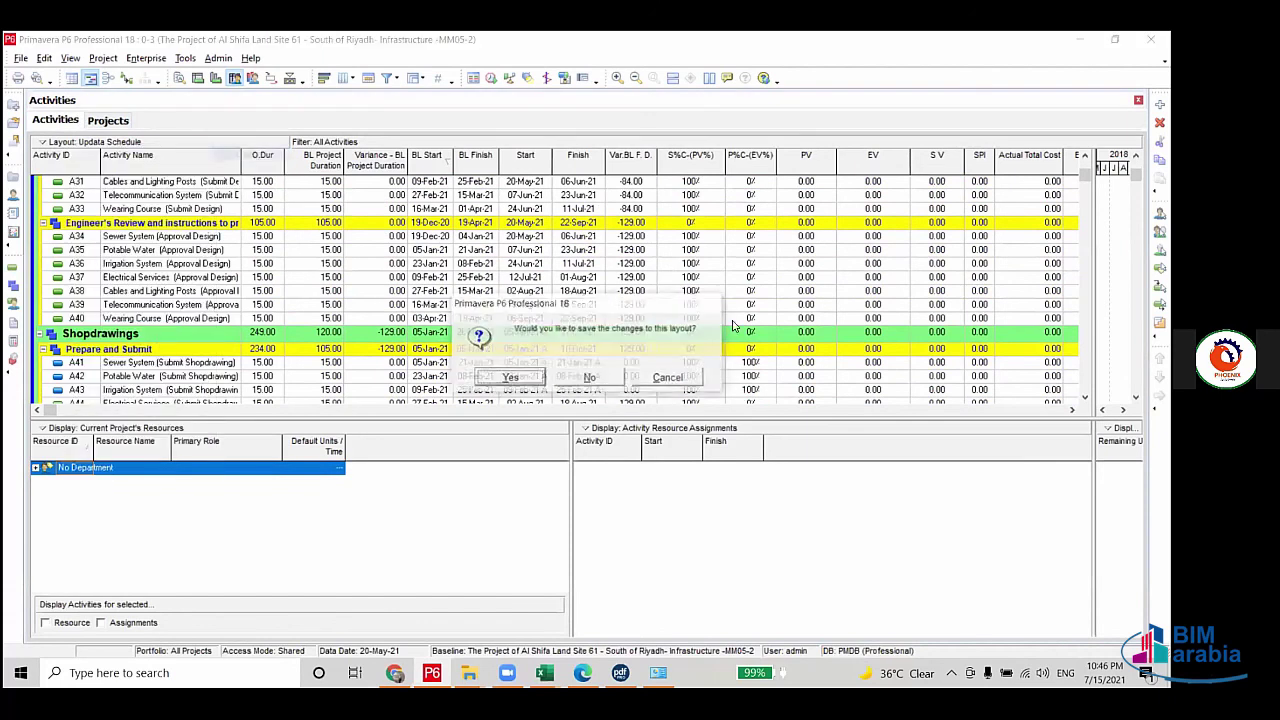
click(606, 380)
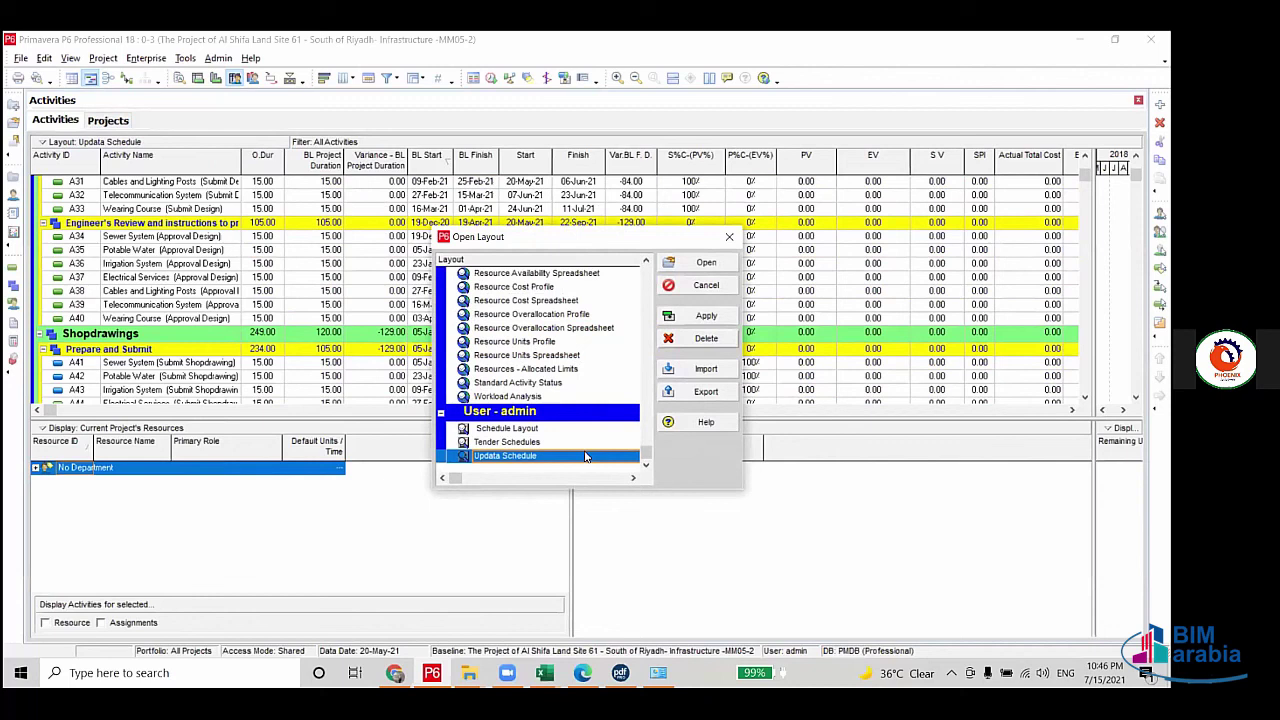
click(514, 442)
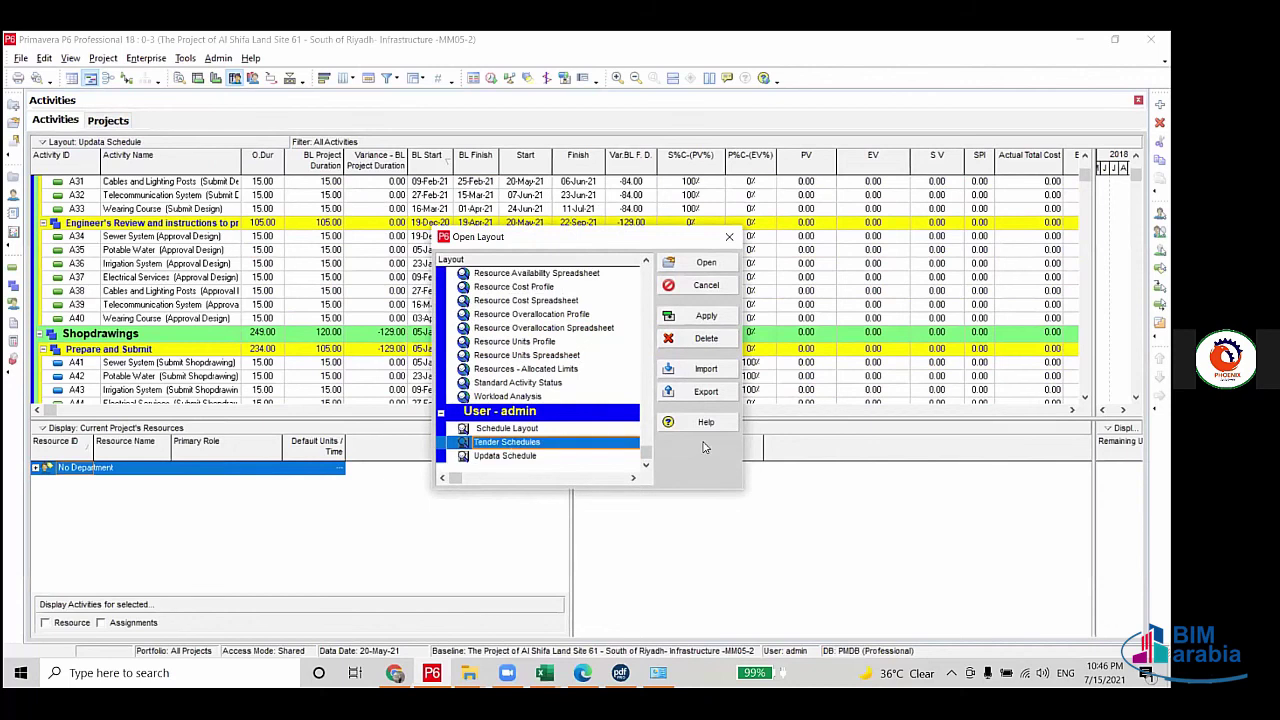
click(706, 316)
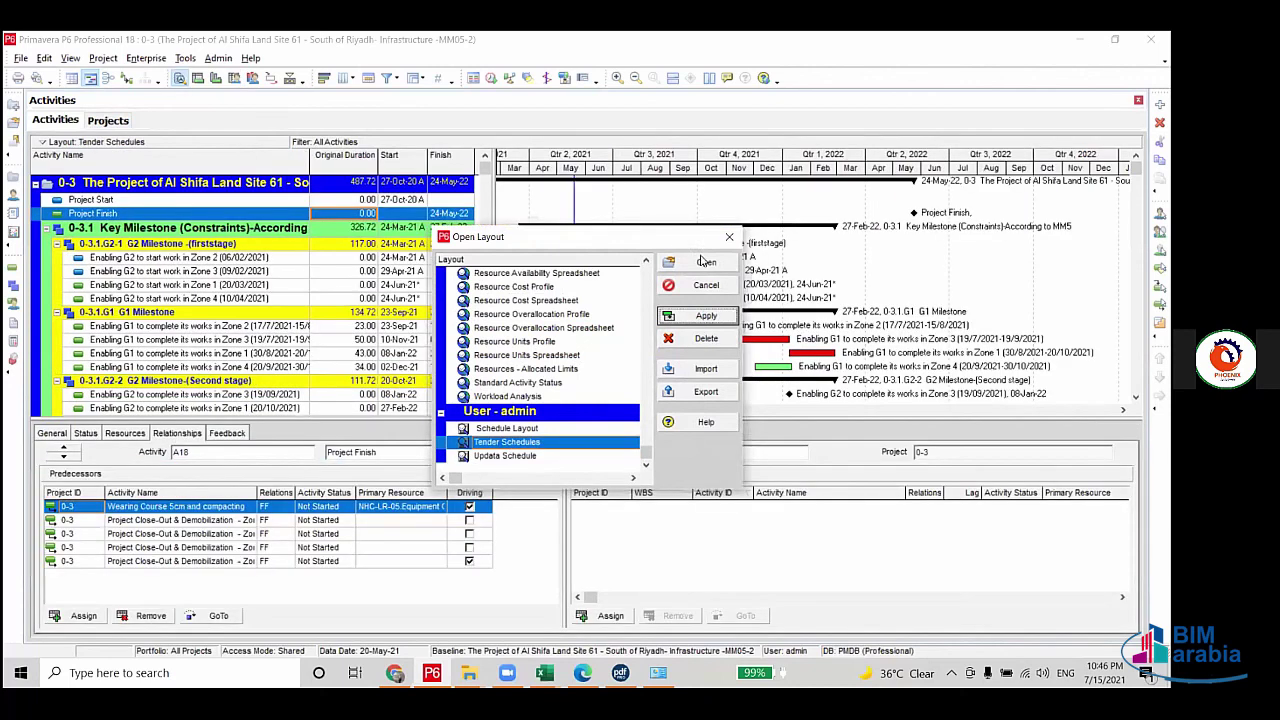
click(706, 261)
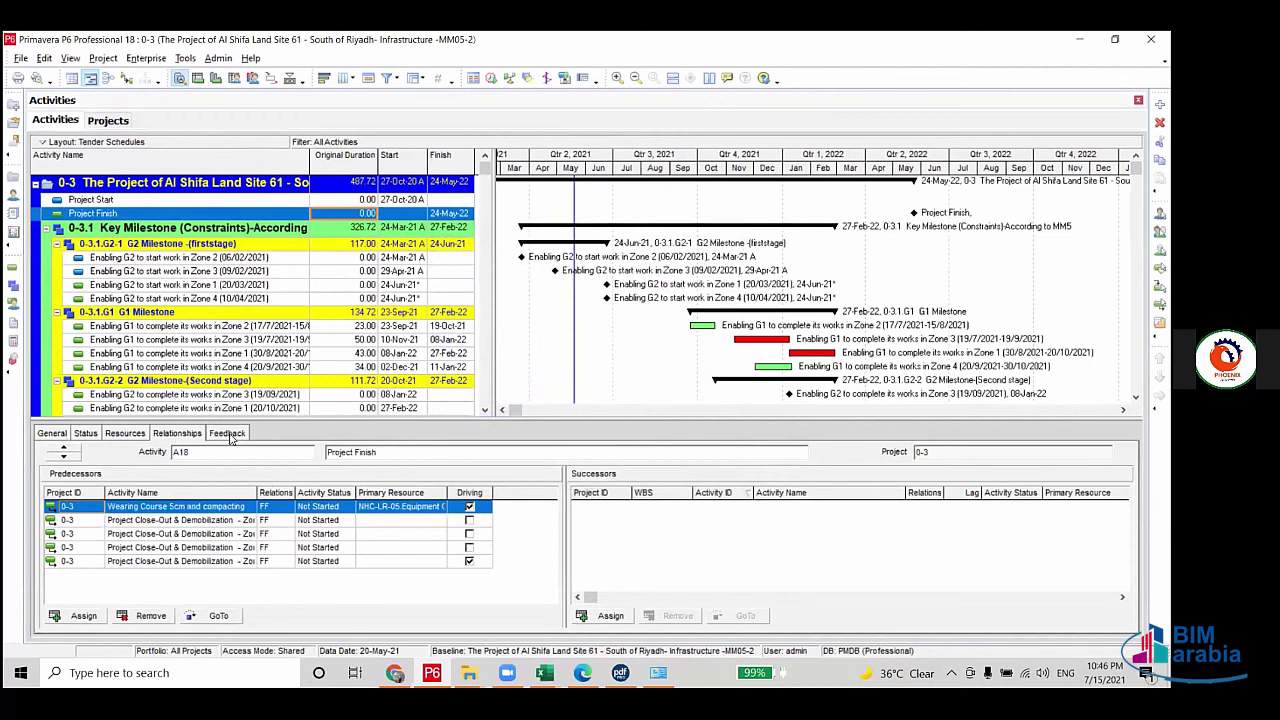
Step: Plot NHC Cost Resource costs in the resource usage profile, shifted to earlier dates
click(178, 272)
click(253, 78)
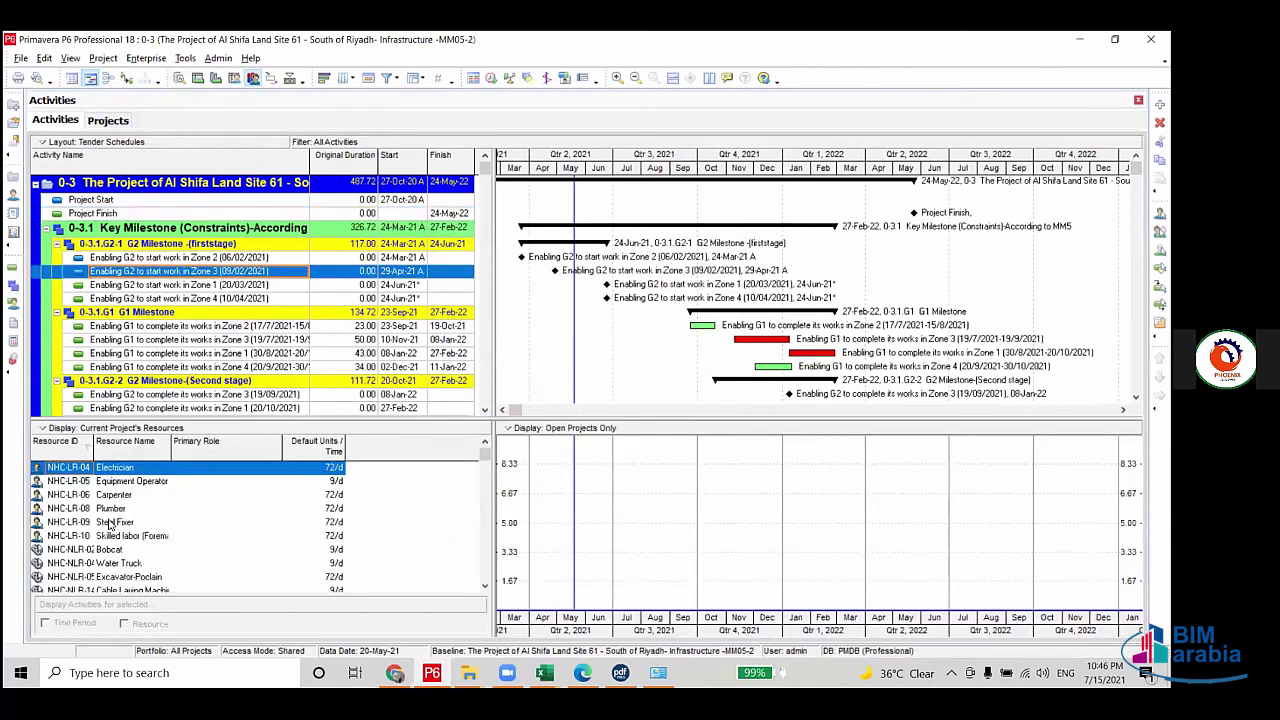
scroll(250, 300, down, 3)
drag(485, 458, 485, 575)
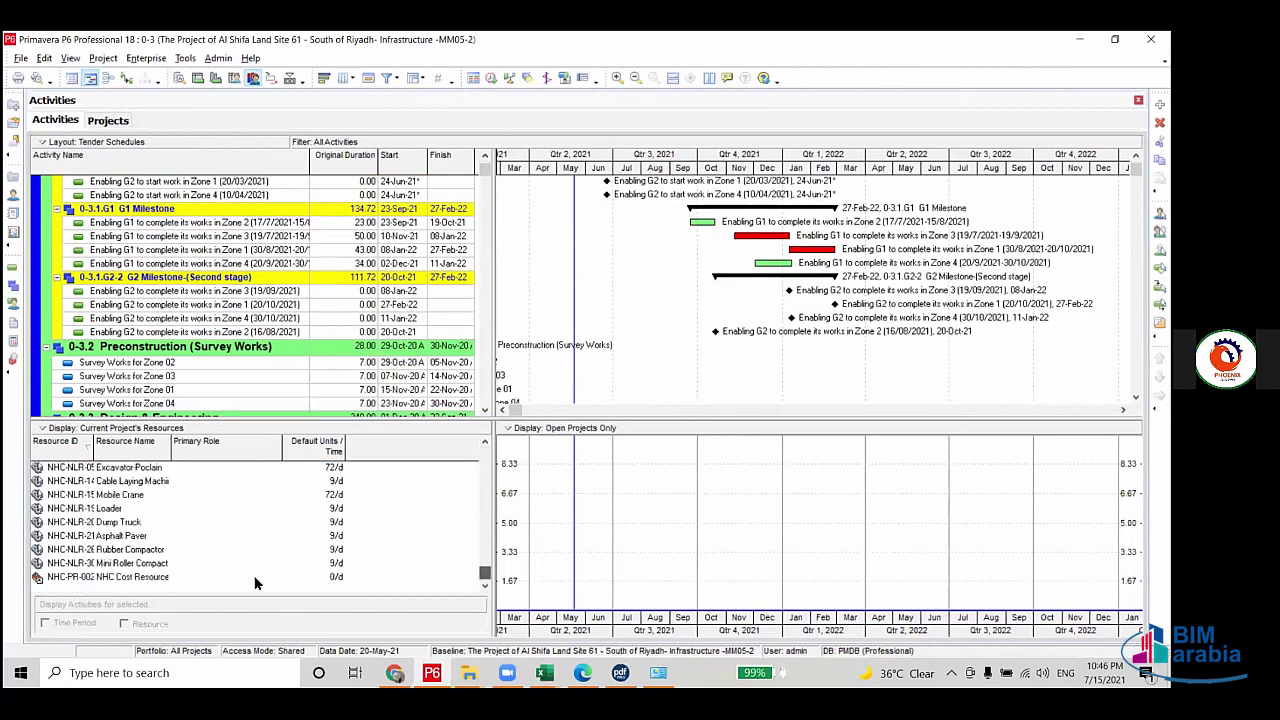
click(137, 578)
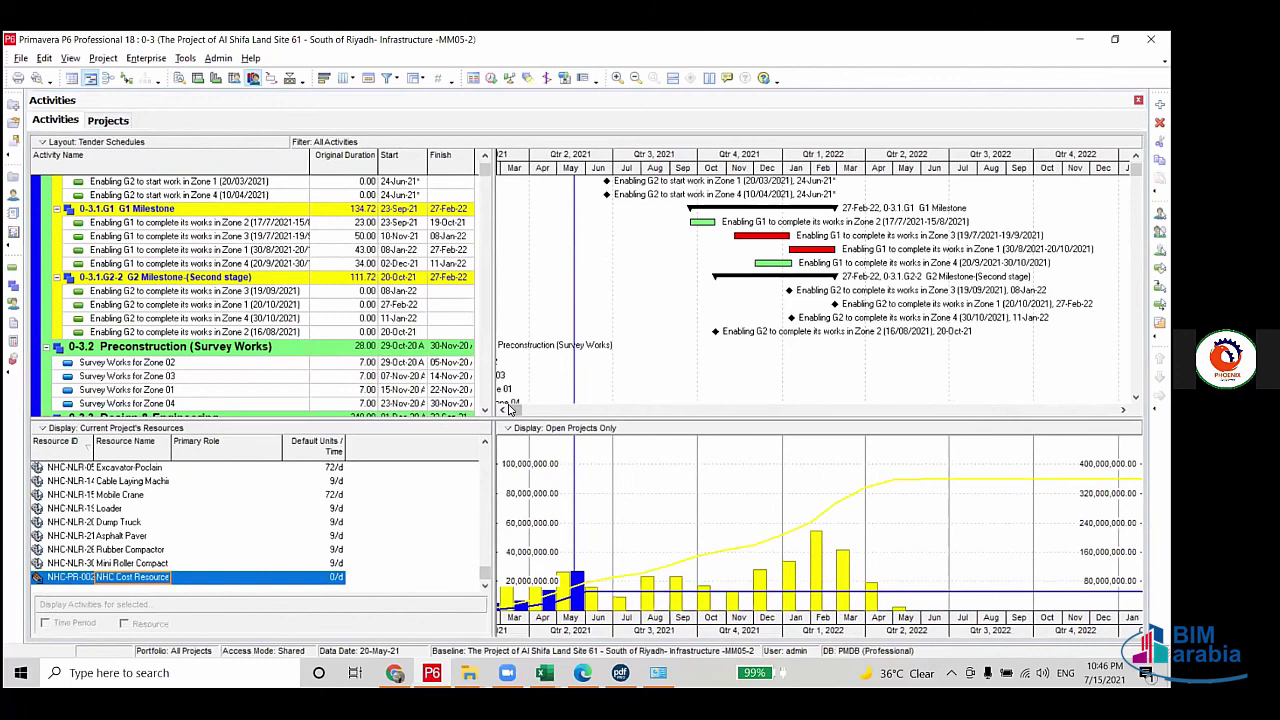
click(509, 408)
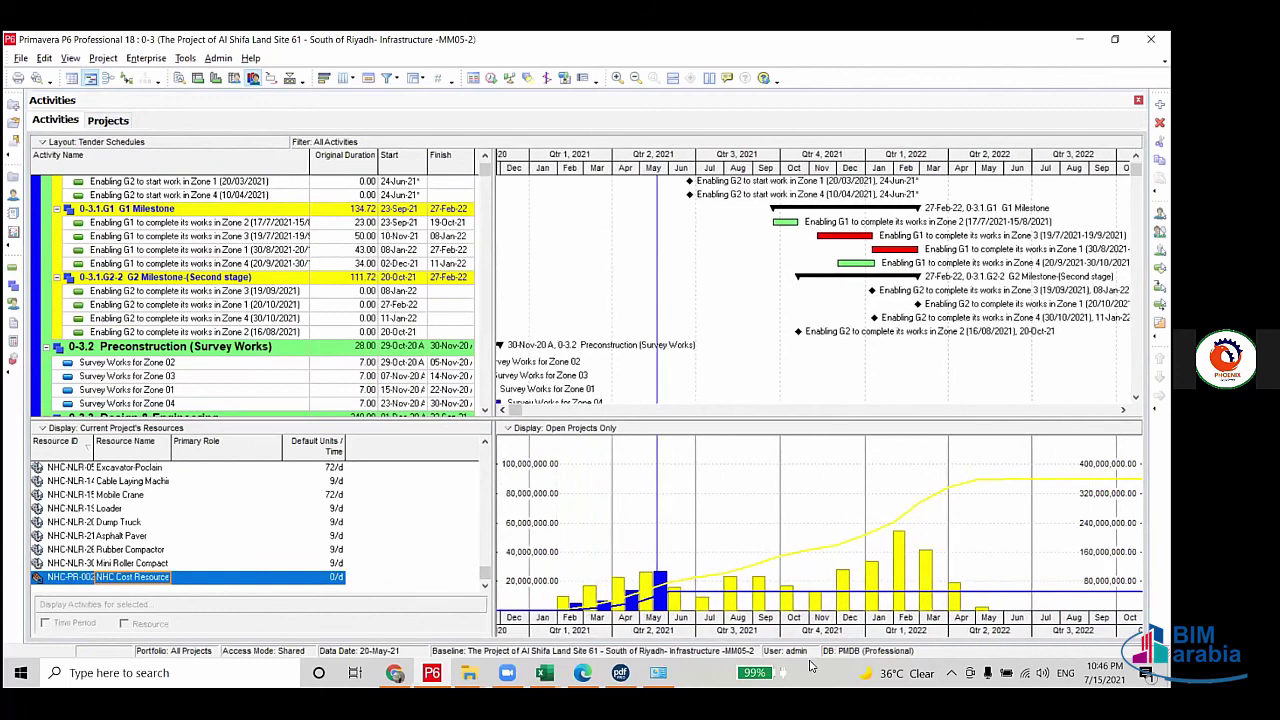
Step: Minimize pdfFactory Pro and bring the PDF progress report in Edge to the front
mouse_move(620, 672)
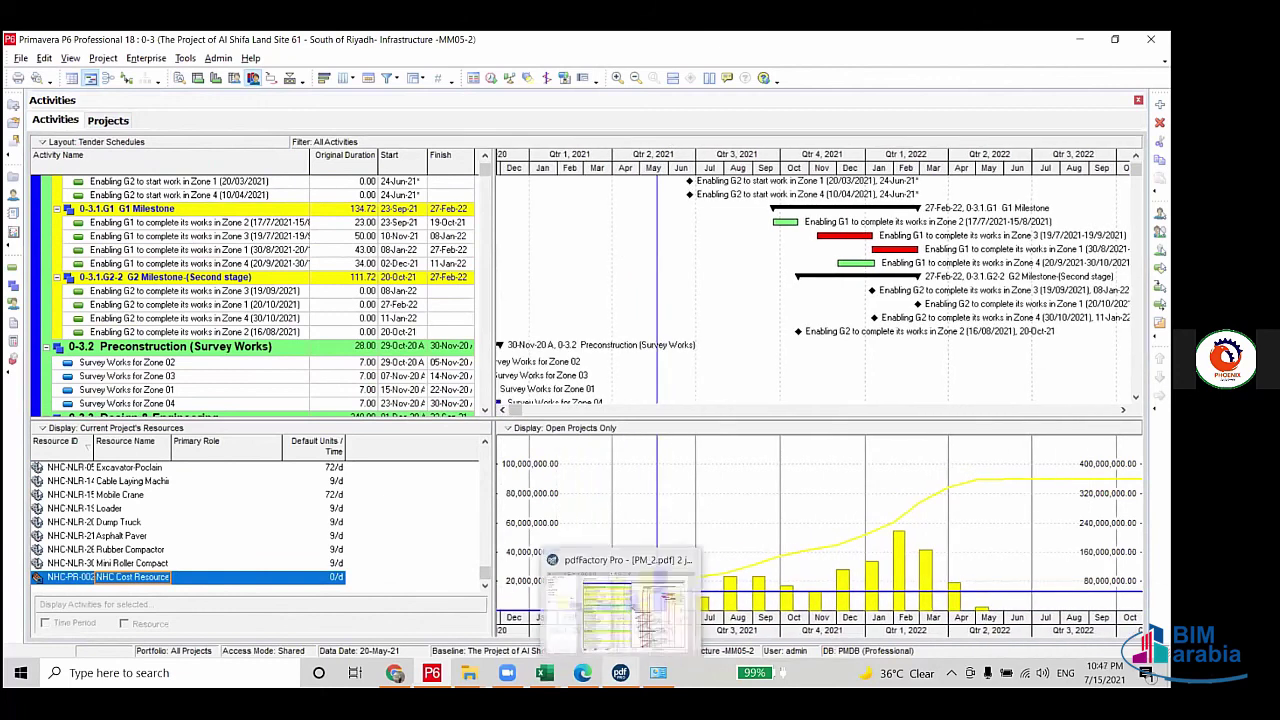
click(620, 605)
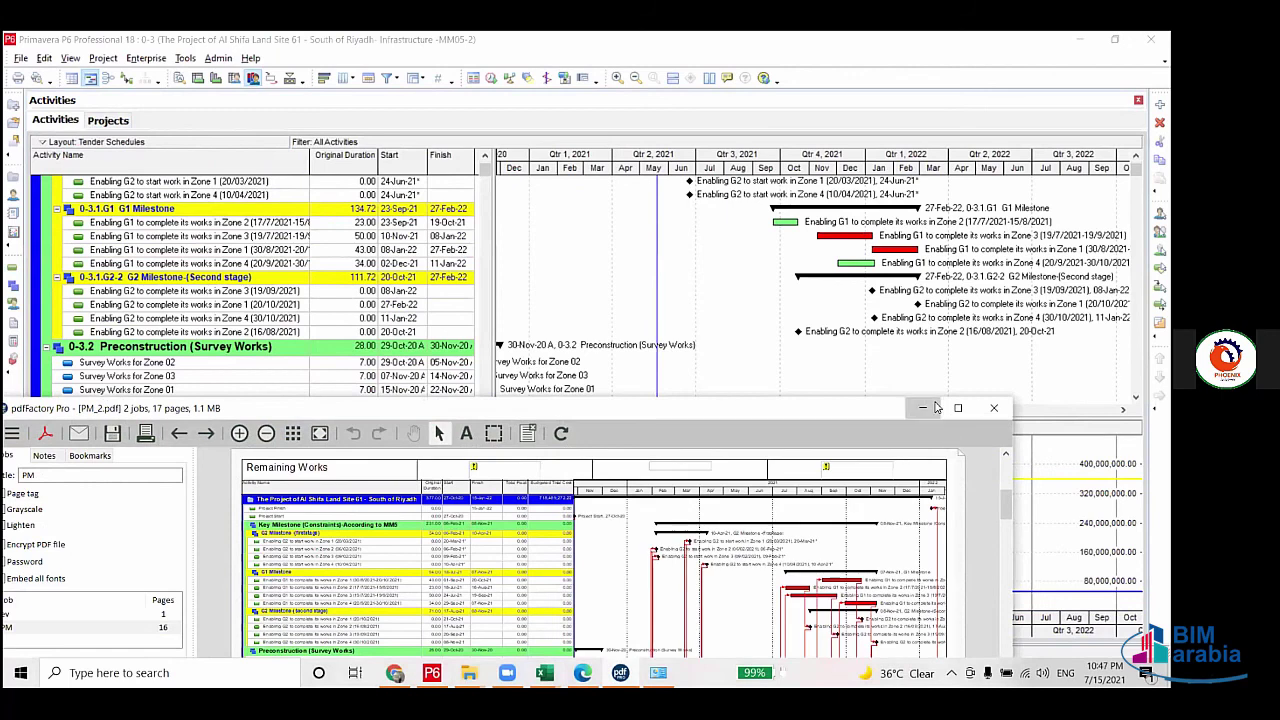
click(922, 408)
click(582, 670)
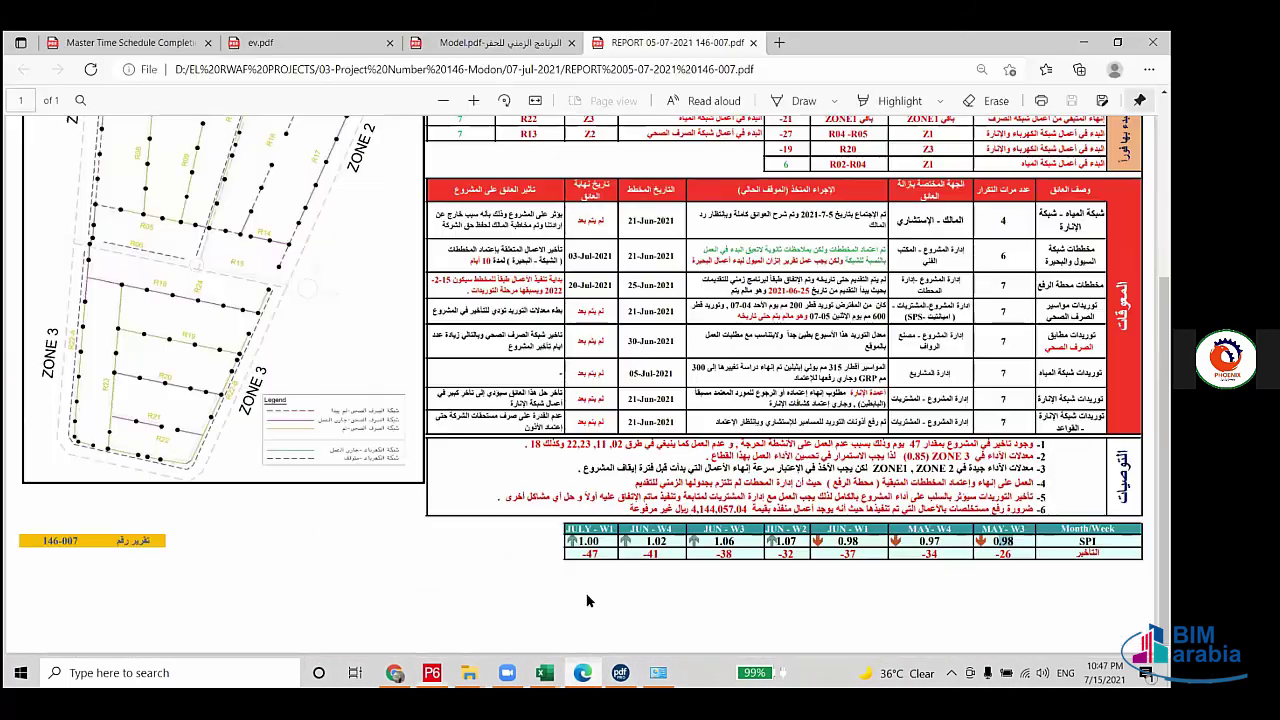
scroll(465, 347, up, 2)
scroll(255, 231, up, 2)
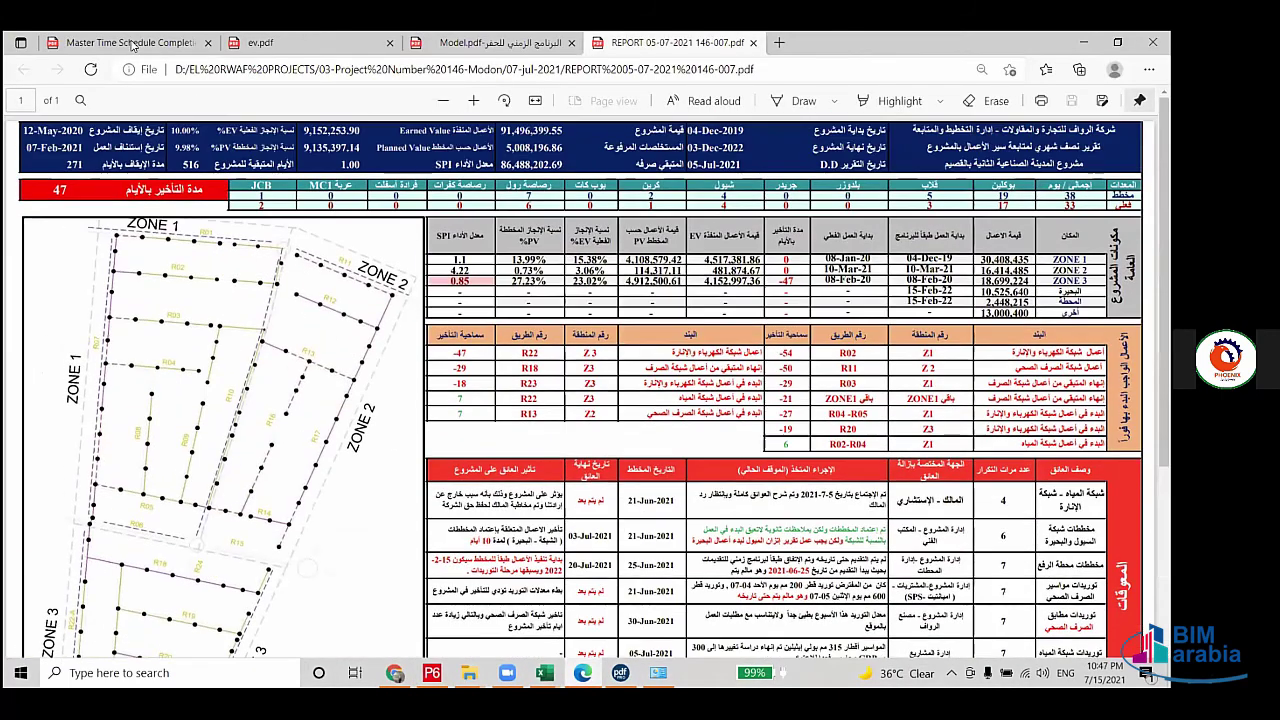
Step: Switch from the report to ev.pdf, then to the Model.pdf Gantt schedule
click(291, 45)
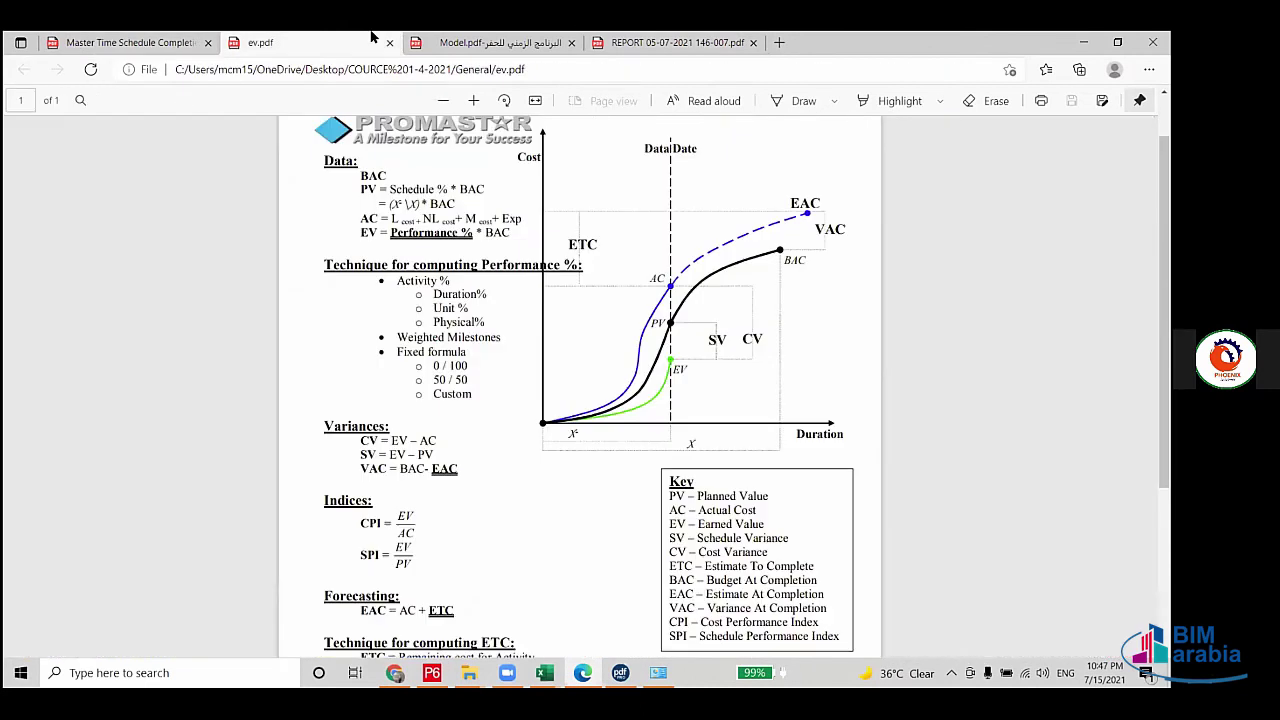
click(442, 45)
scroll(534, 537, down, 3)
scroll(537, 542, down, 2)
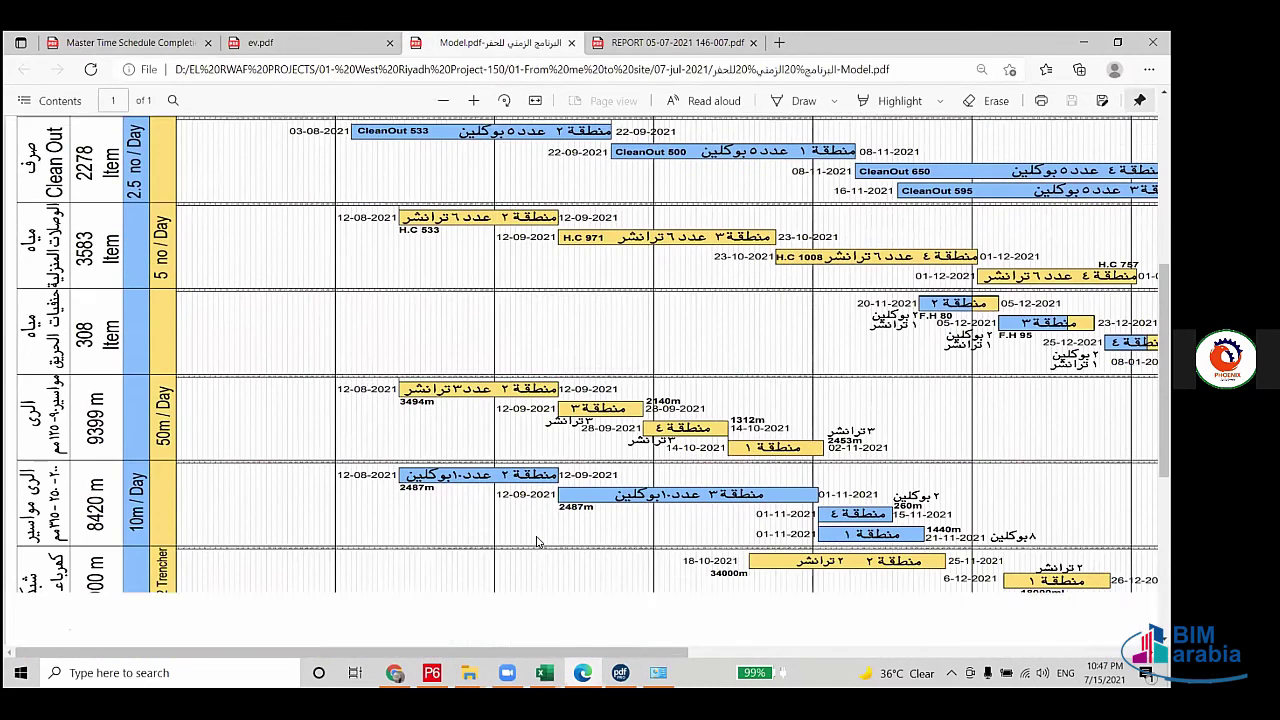
scroll(540, 545, up, 5)
scroll(575, 550, down, 1)
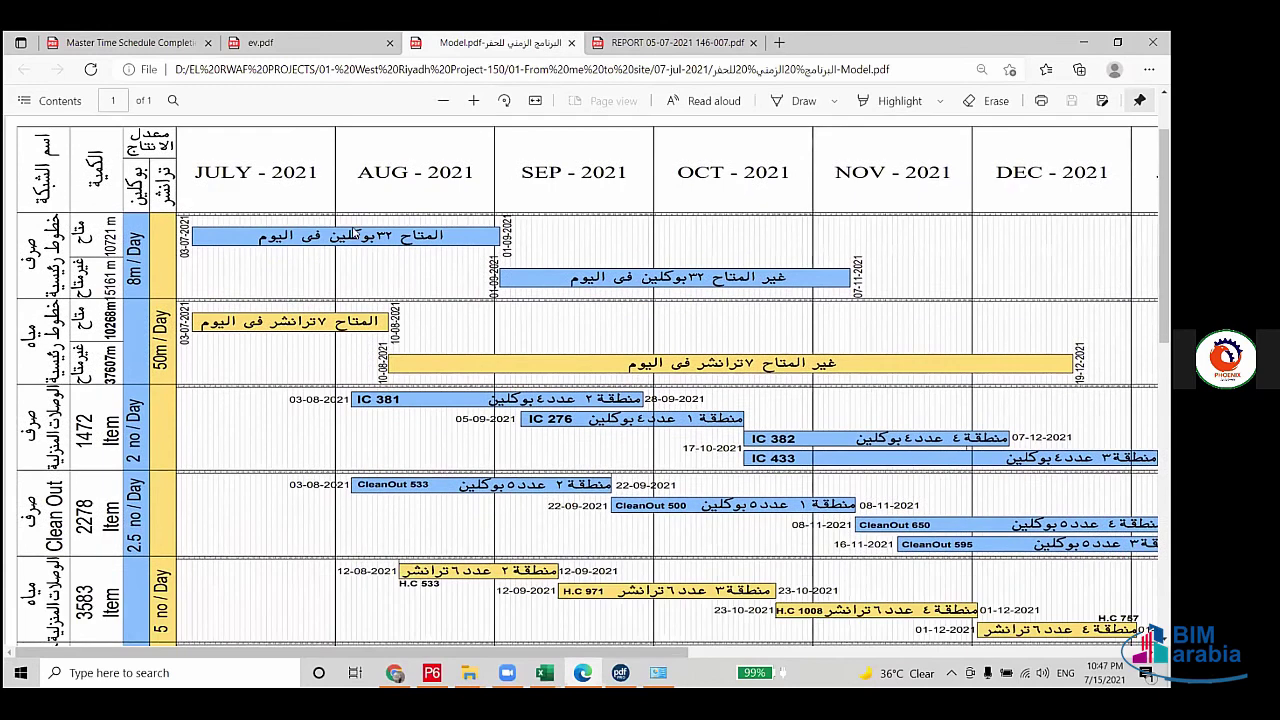
scroll(555, 326, down, 3)
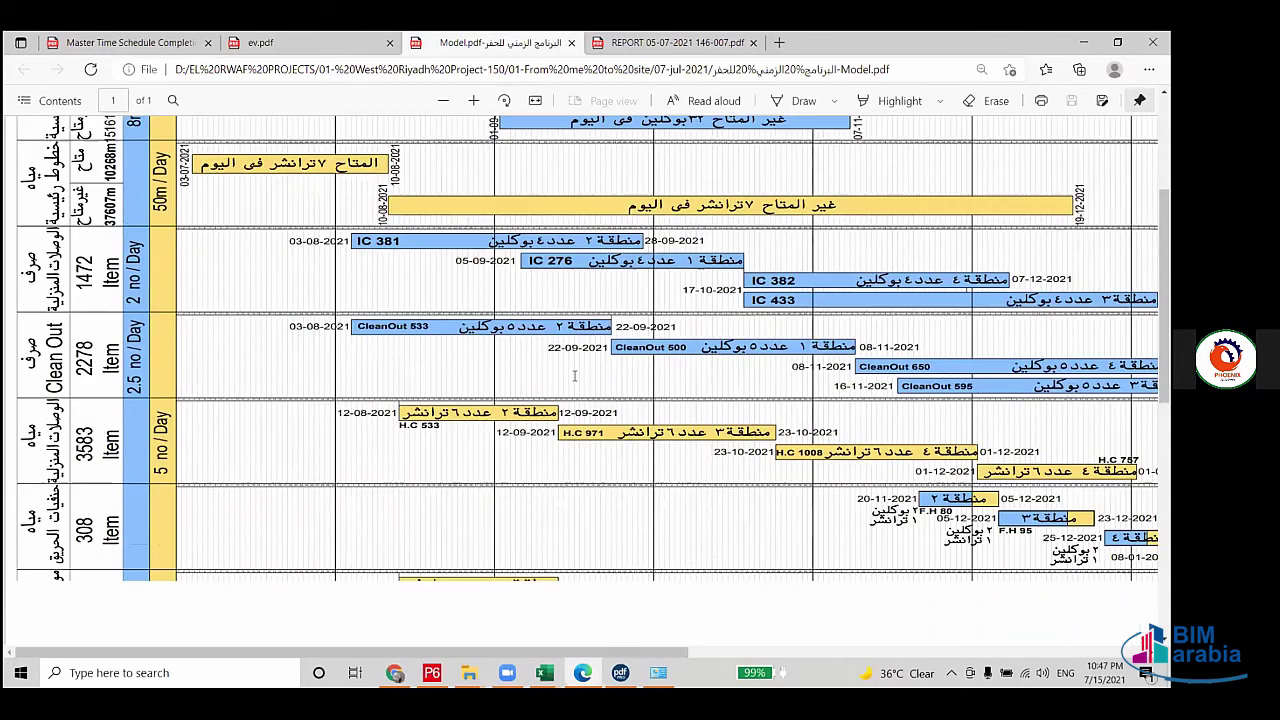
scroll(575, 376, down, 3)
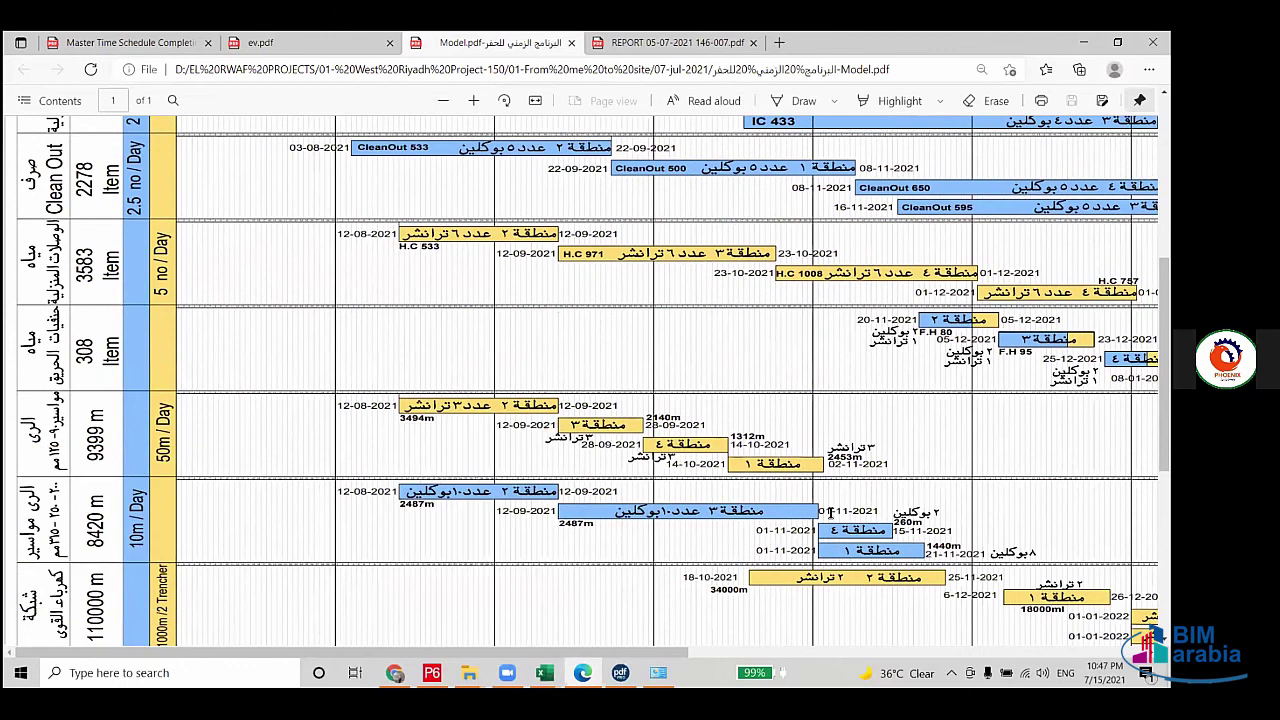
Step: Zoom out to fit the whole Model.pdf page and show the September bar's note
click(443, 101)
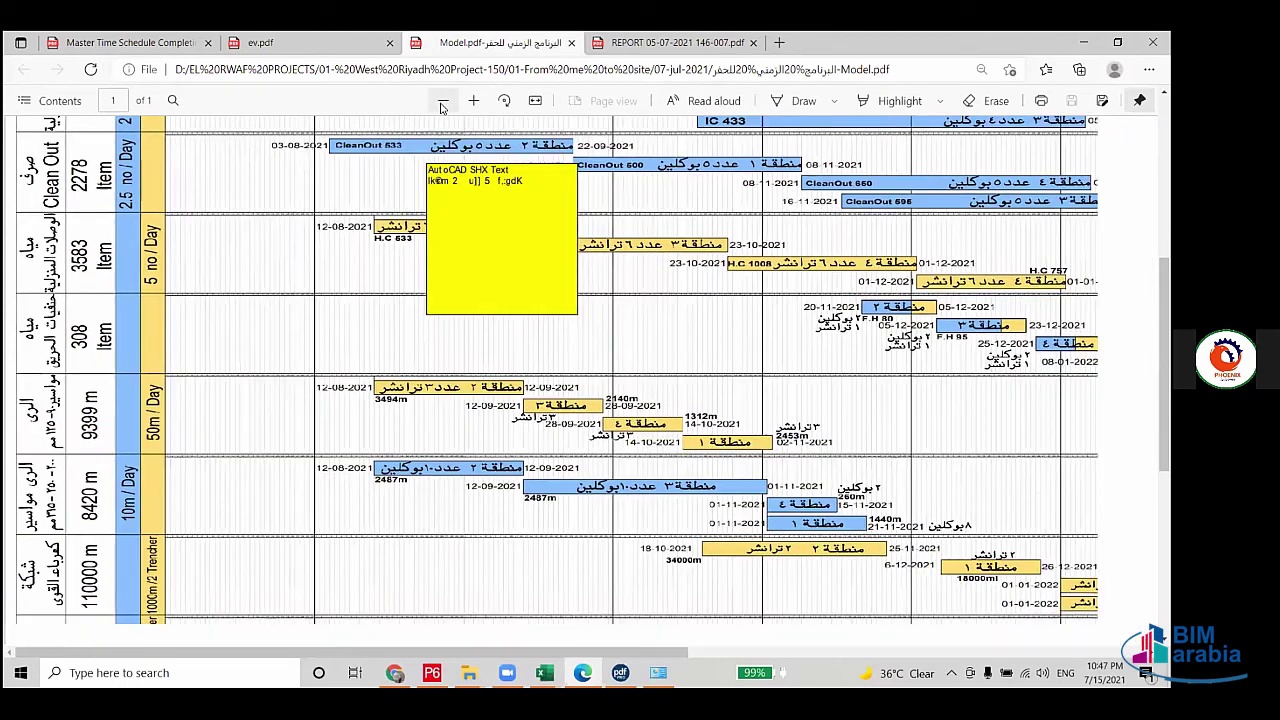
click(443, 101)
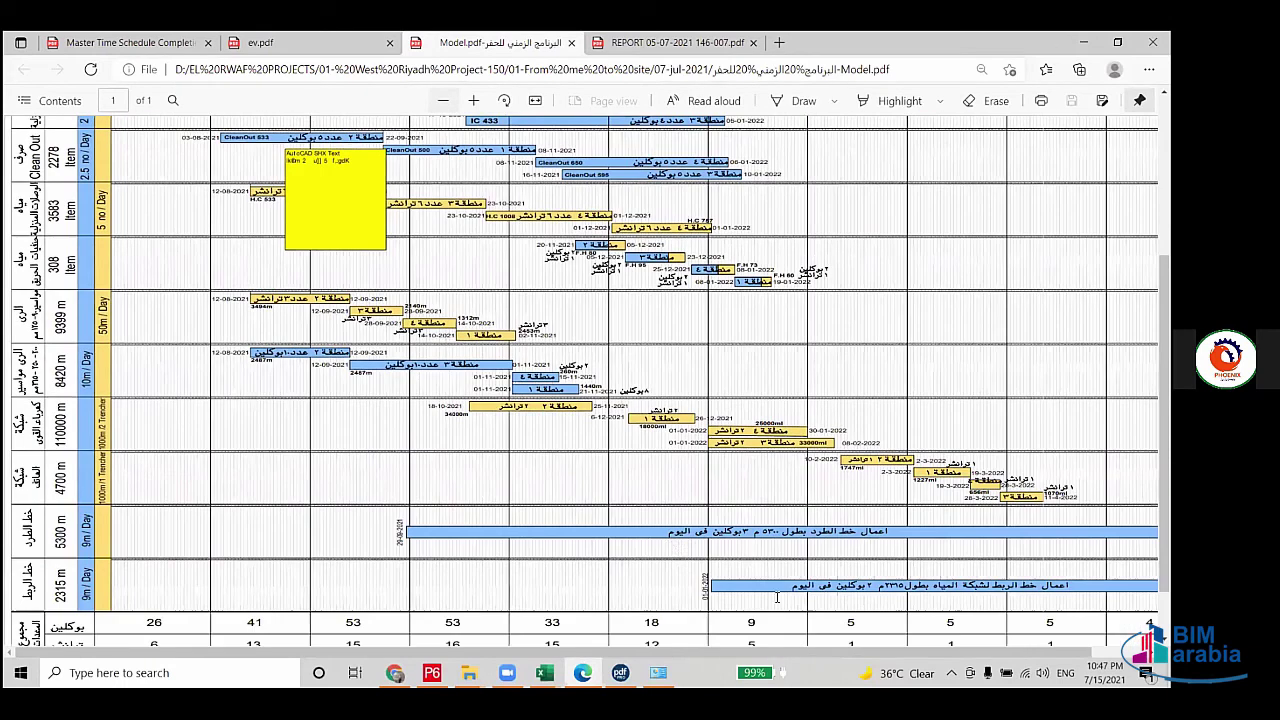
ctrl+scroll(675, 543, down, 1)
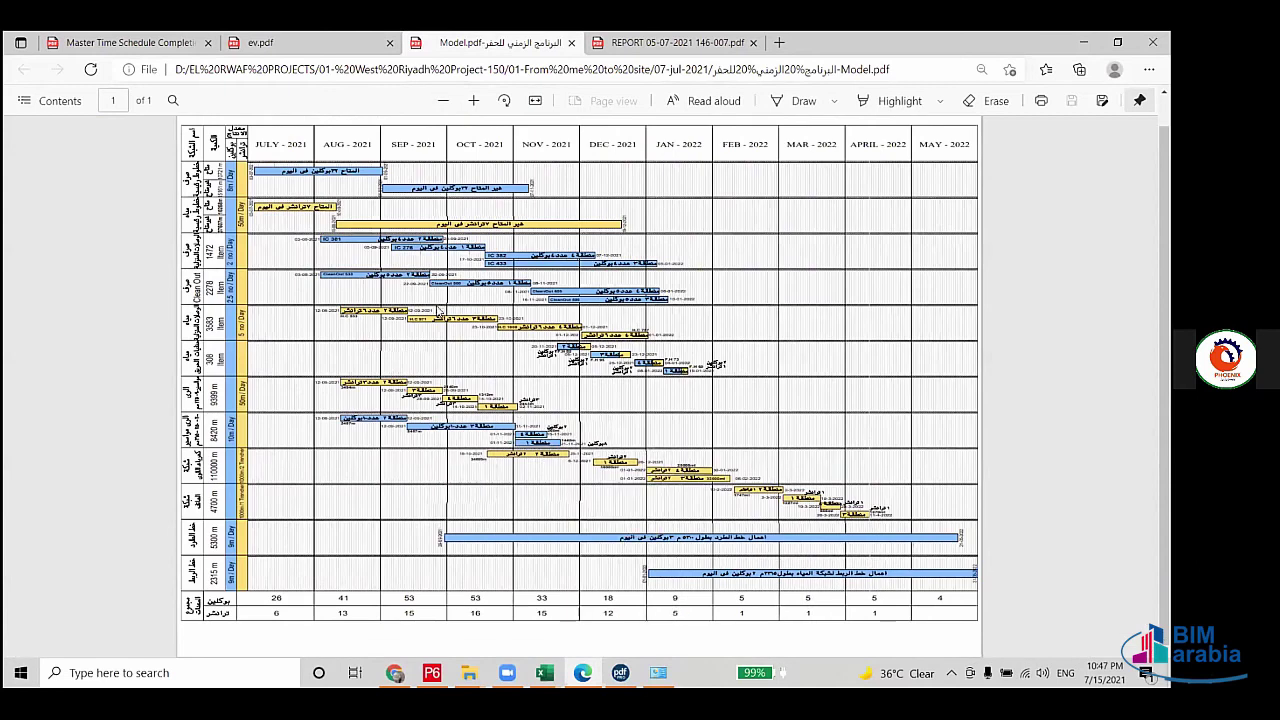
click(352, 382)
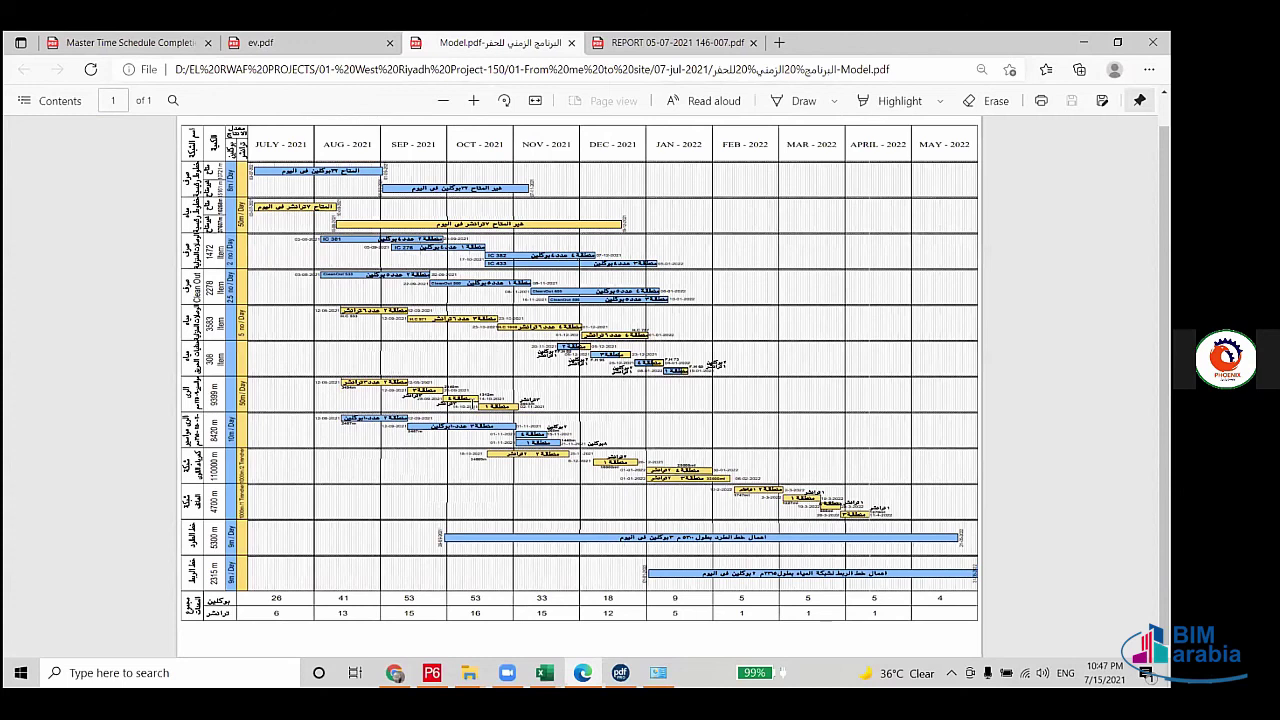
mouse_move(364, 392)
click(473, 100)
ctrl+scroll(373, 445, up, 1)
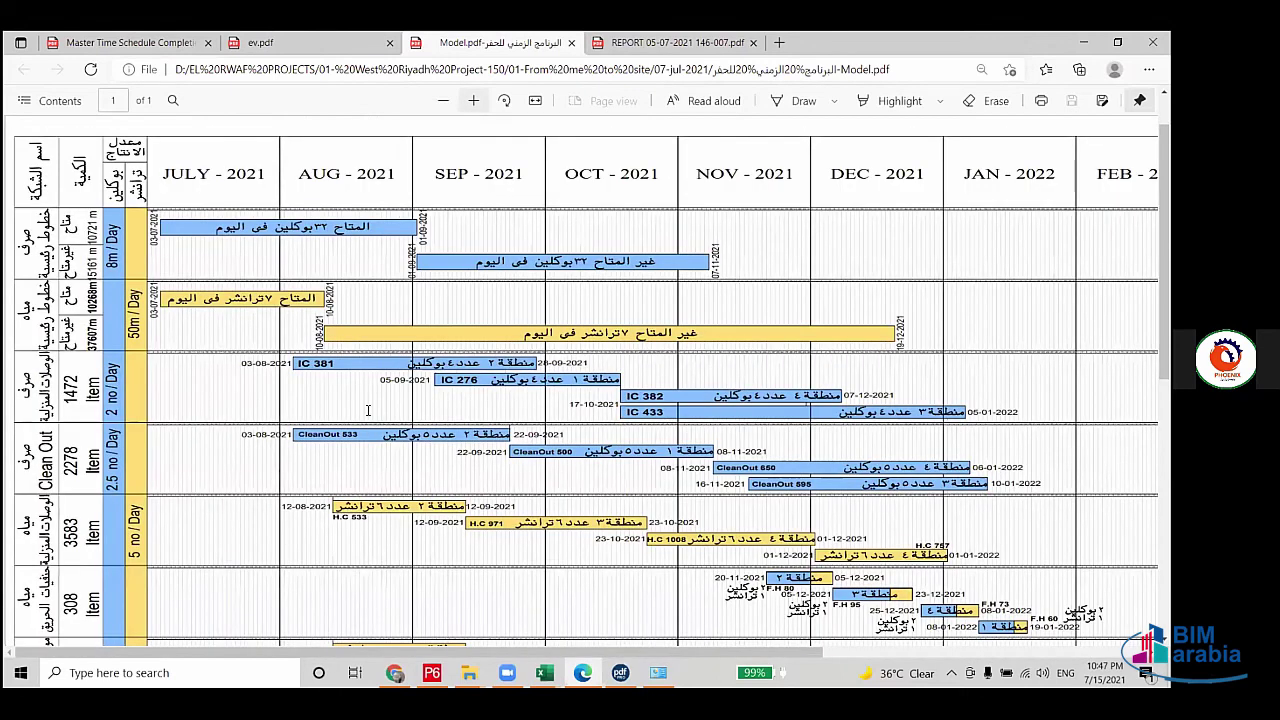
scroll(380, 420, down, 3)
mouse_move(397, 405)
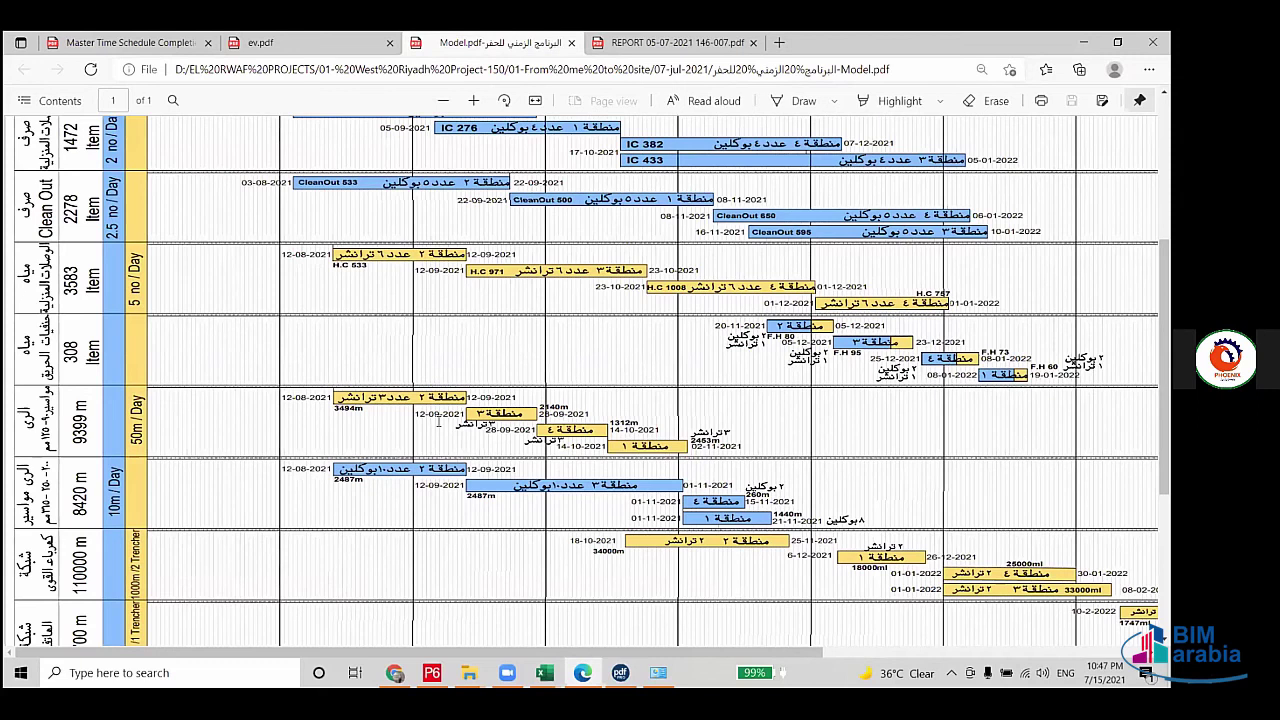
mouse_move(689, 430)
scroll(716, 425, up, 3)
scroll(716, 425, up, 2)
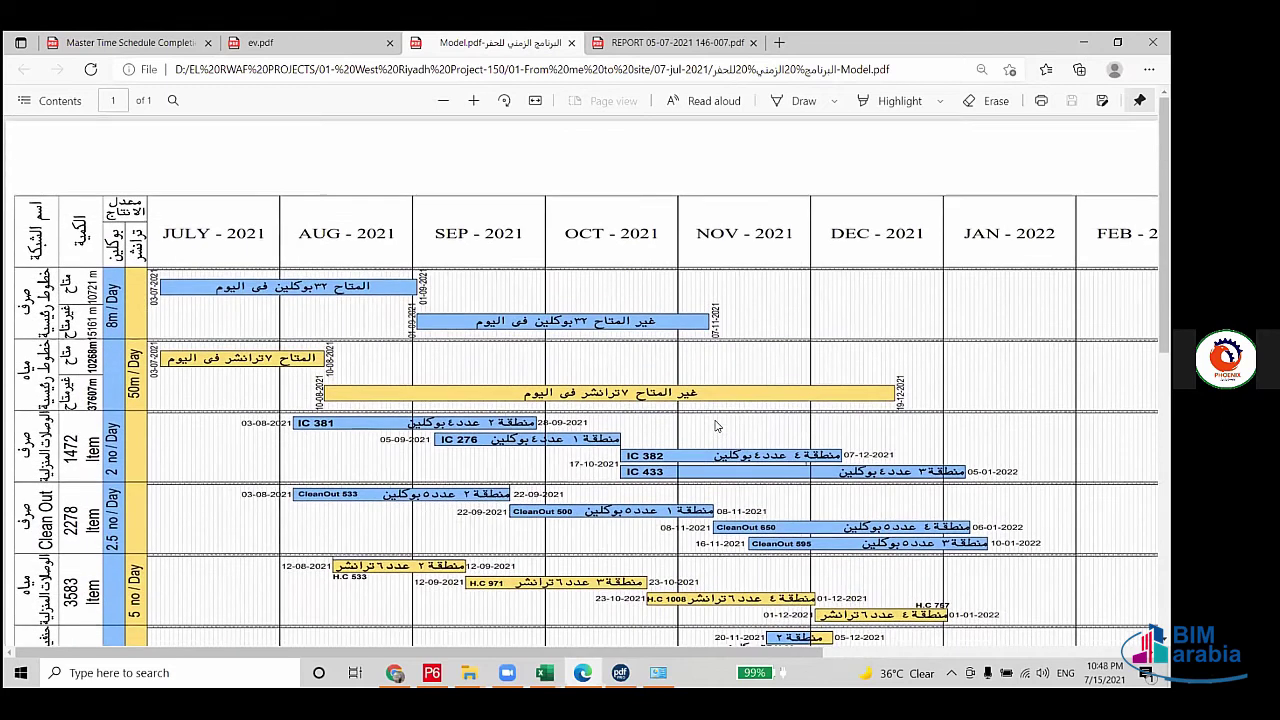
scroll(722, 355, down, 3)
scroll(722, 355, down, 3)
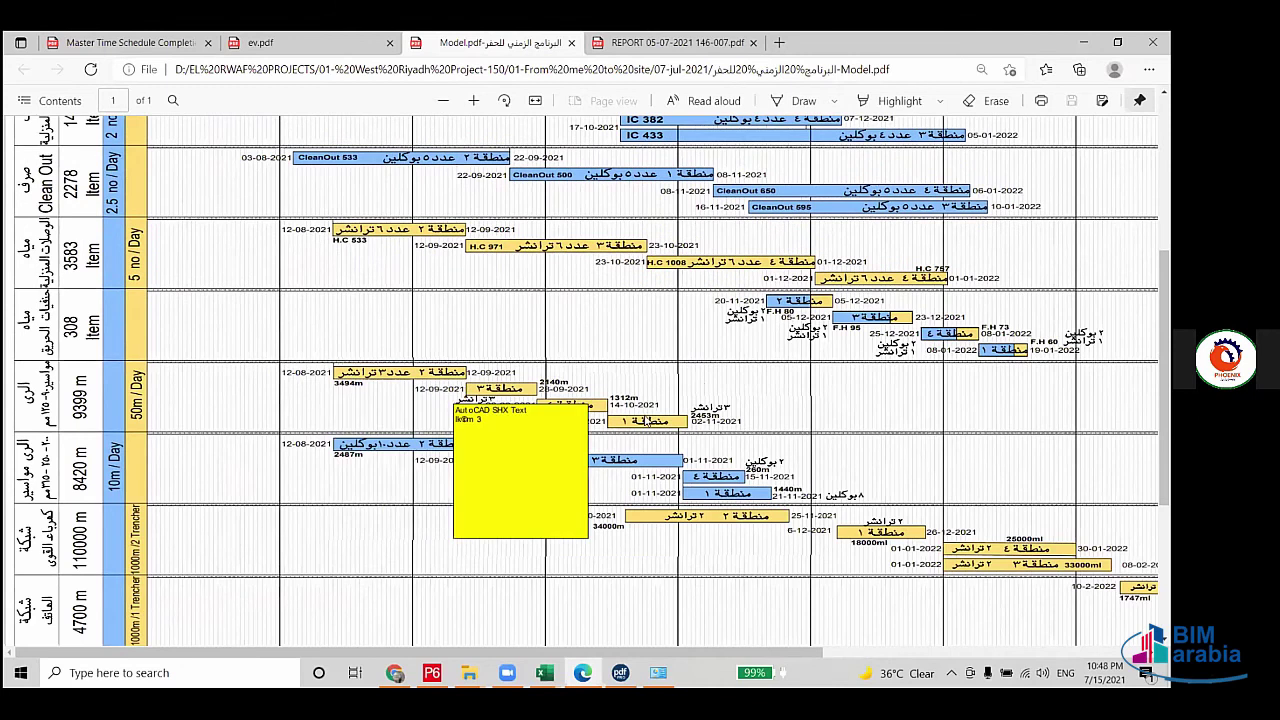
mouse_move(621, 410)
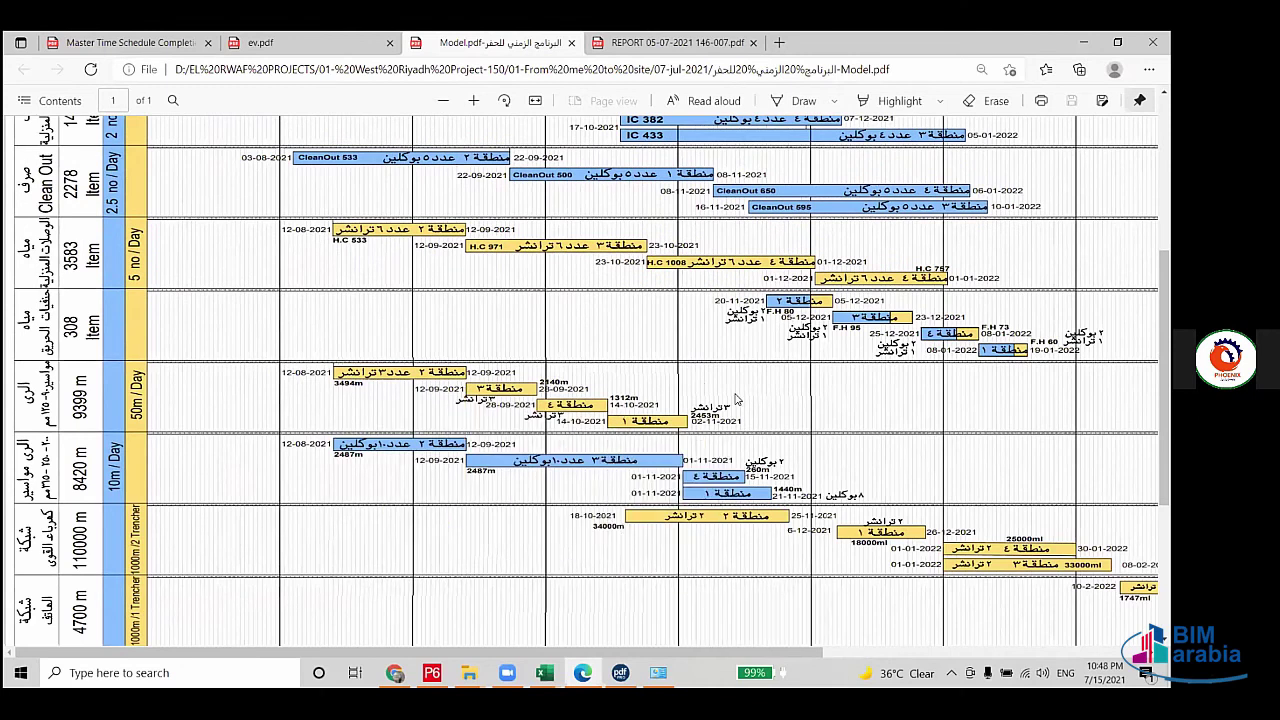
mouse_move(1012, 401)
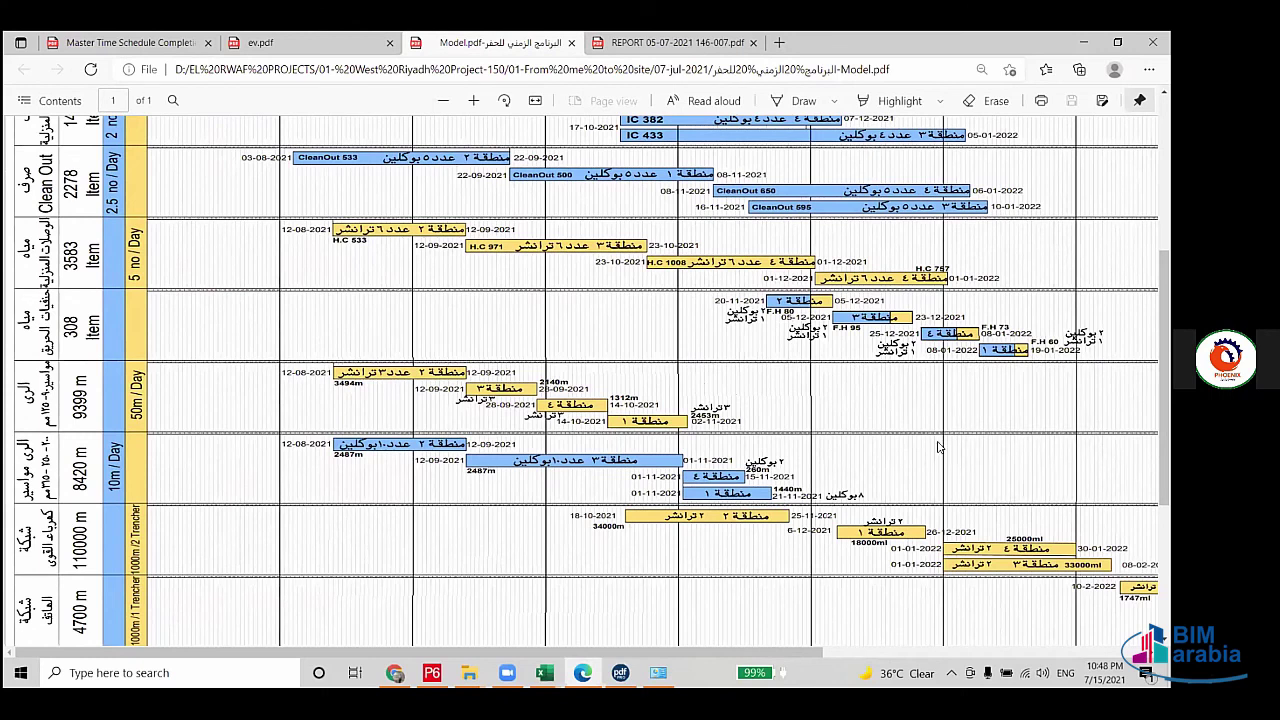
scroll(940, 448, up, 3)
scroll(933, 452, up, 2)
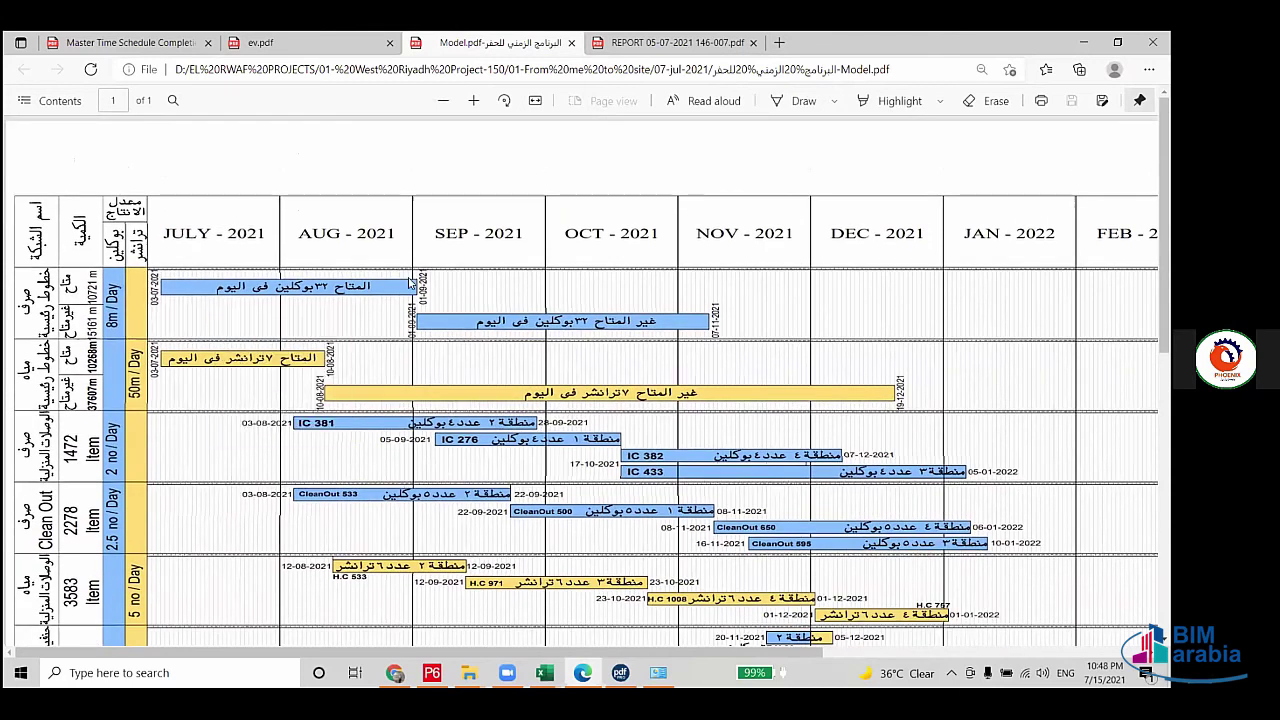
scroll(406, 287, down, 1)
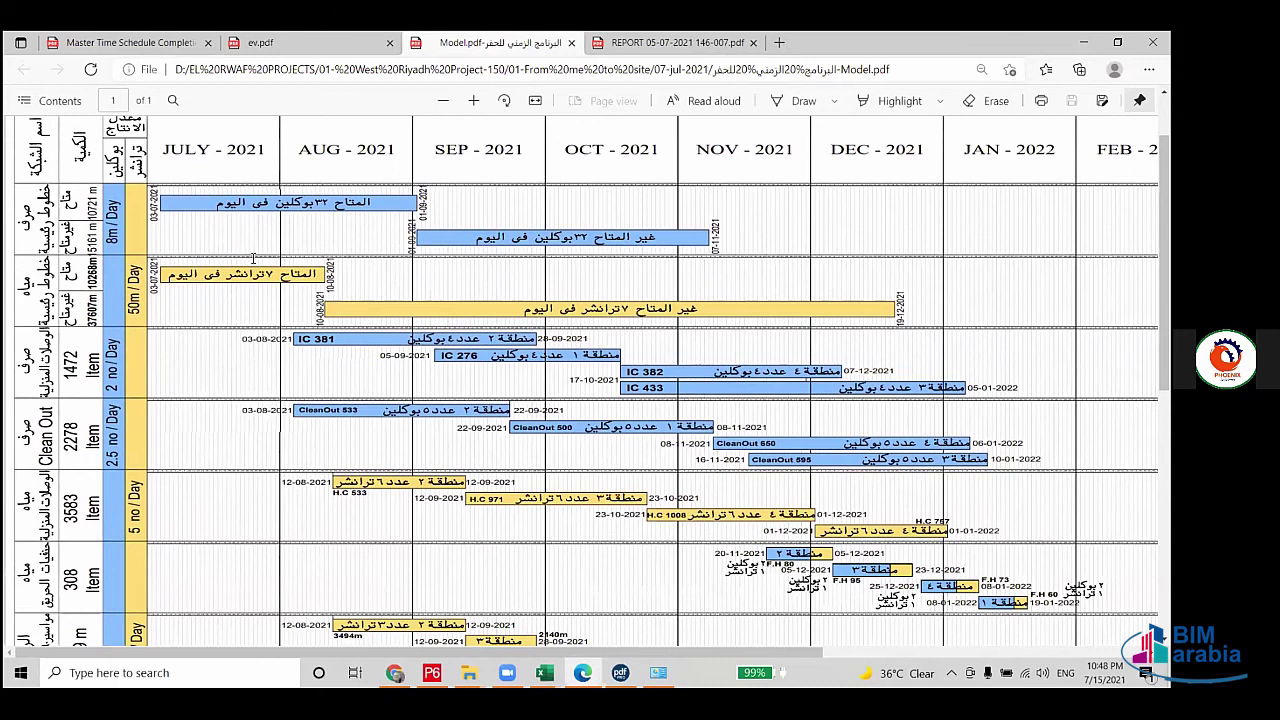
scroll(290, 330, down, 1)
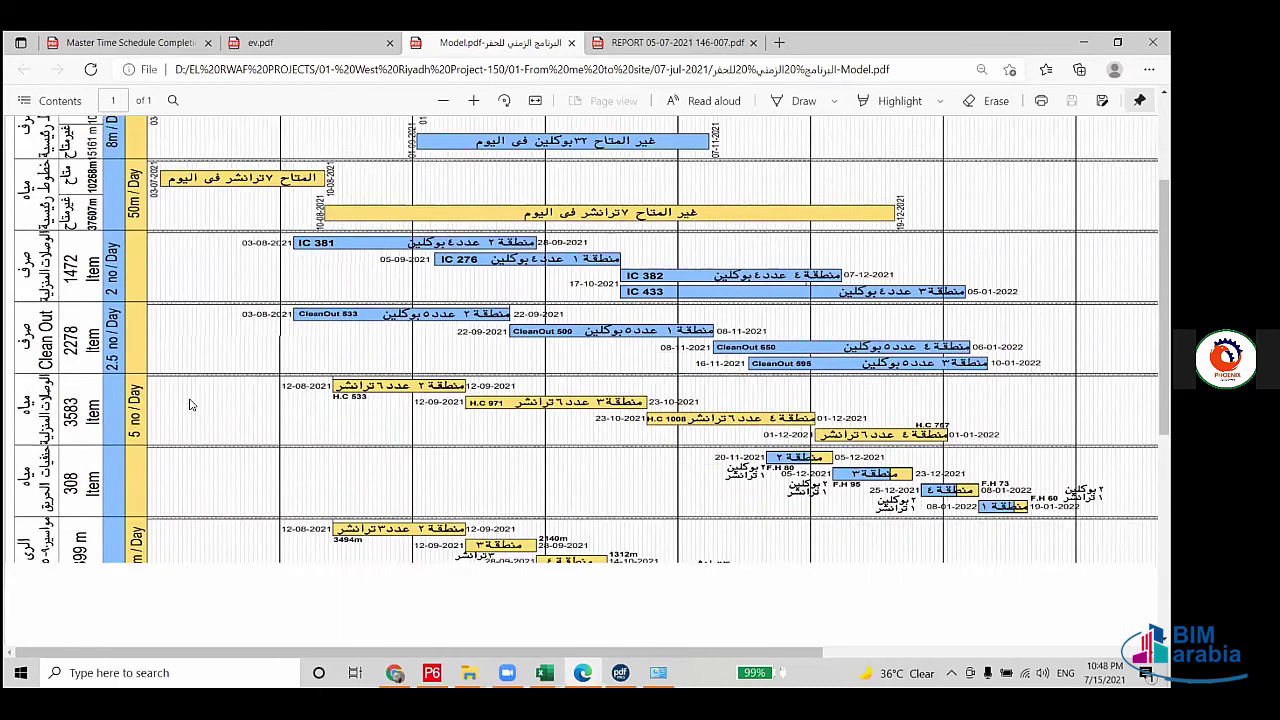
scroll(228, 524, down, 6)
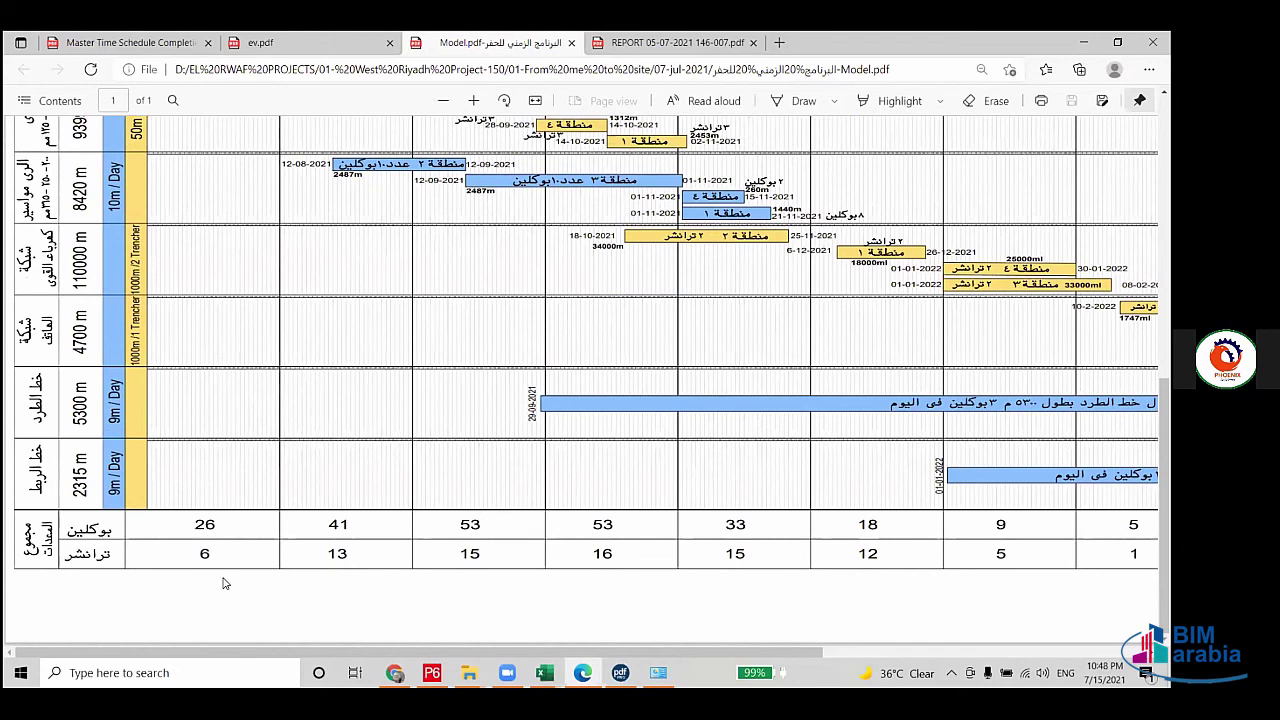
scroll(250, 520, up, 3)
scroll(277, 462, down, 3)
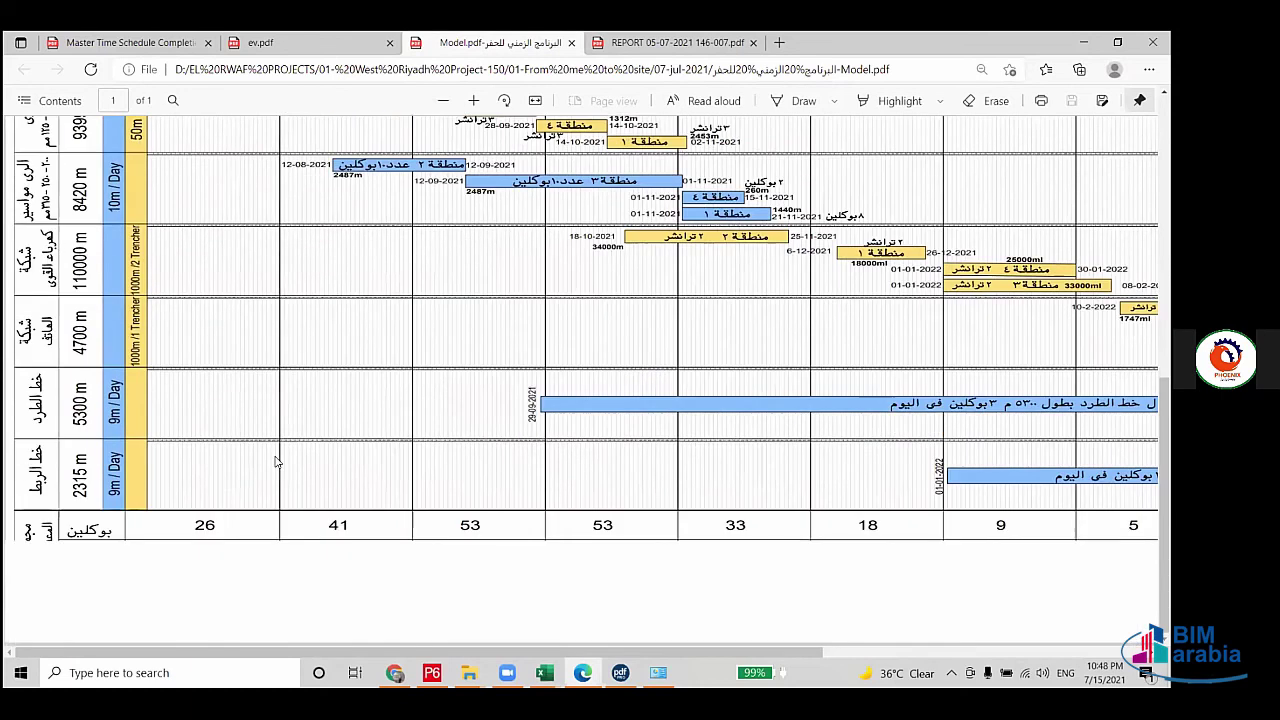
scroll(286, 310, up, 3)
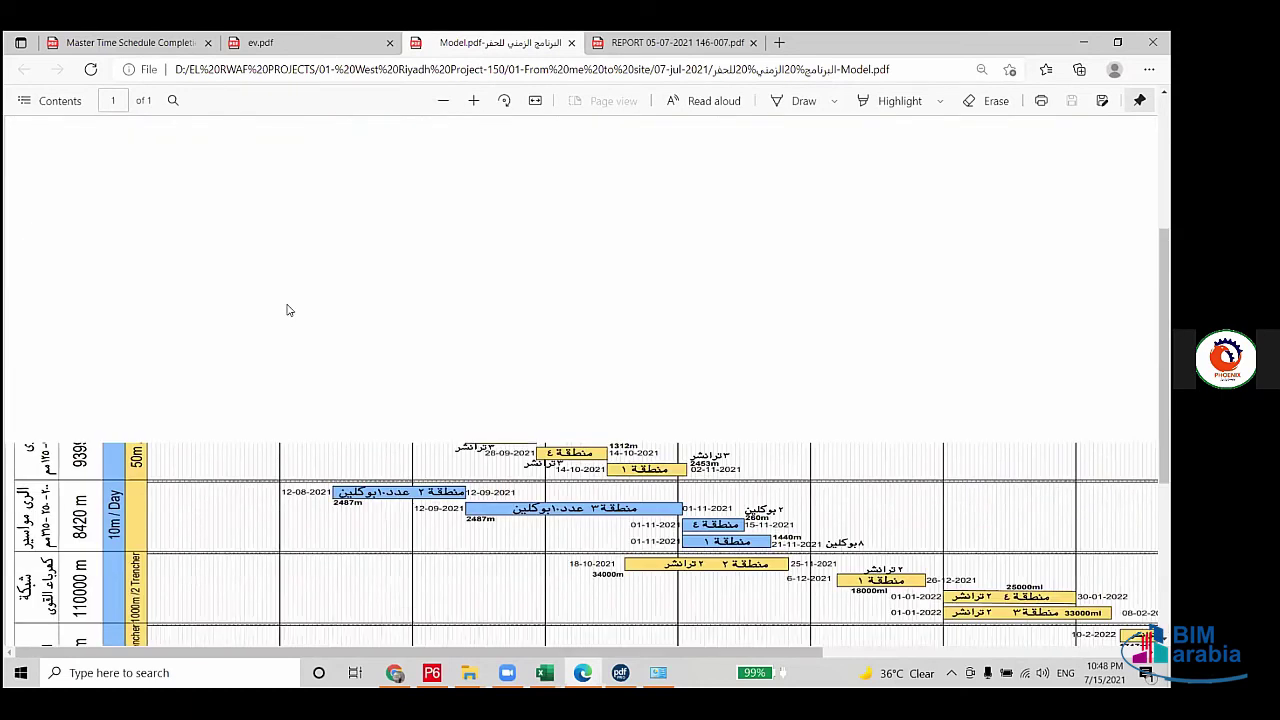
scroll(500, 260, down, 3)
scroll(500, 260, down, 4)
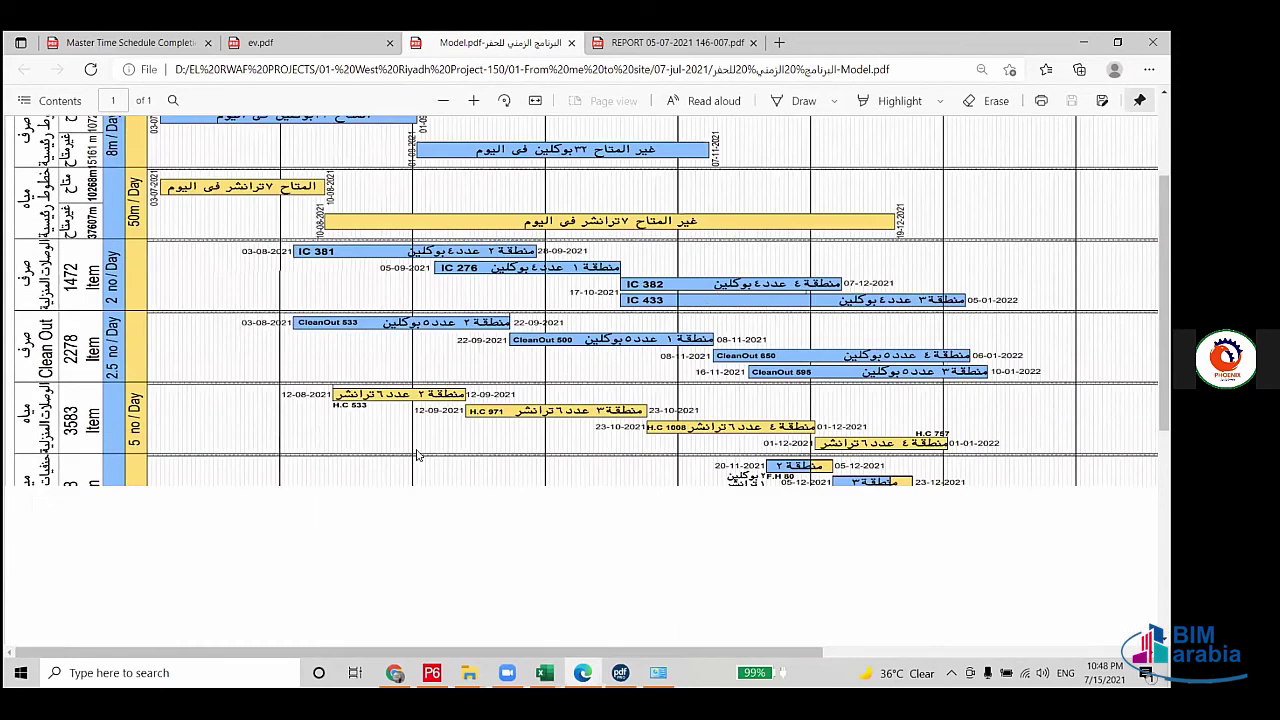
scroll(410, 605, down, 3)
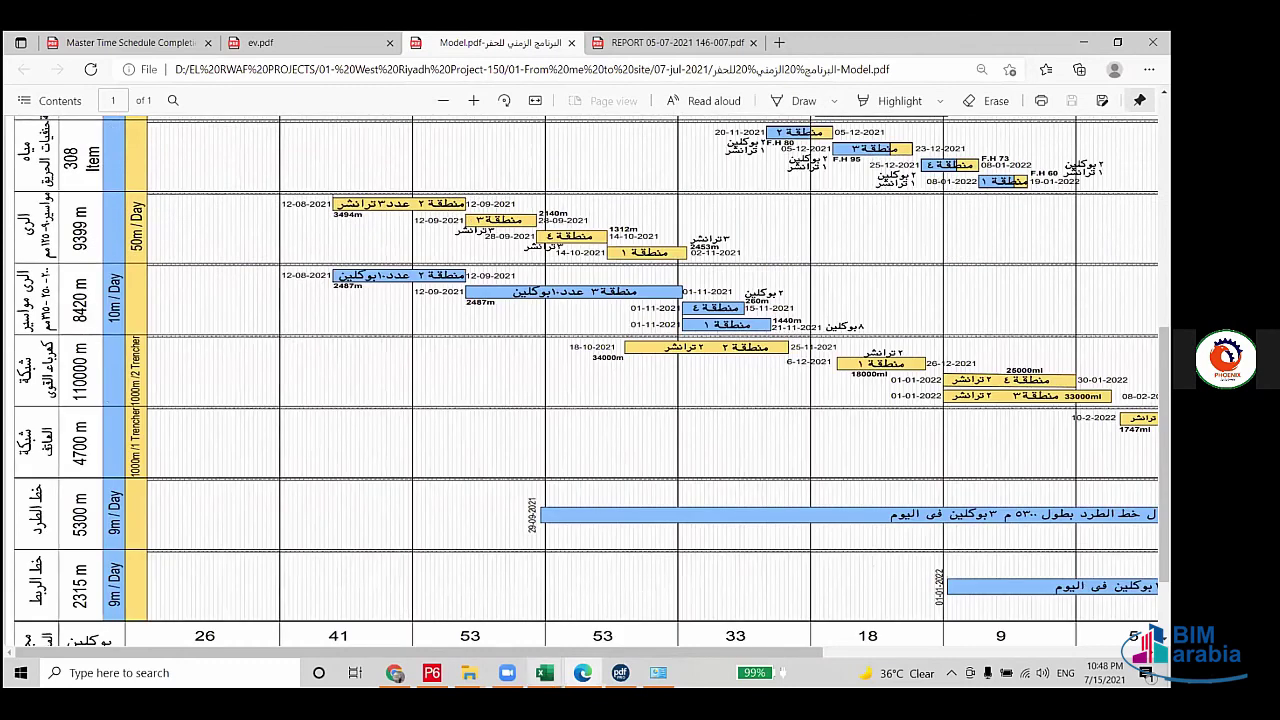
mouse_move(542, 668)
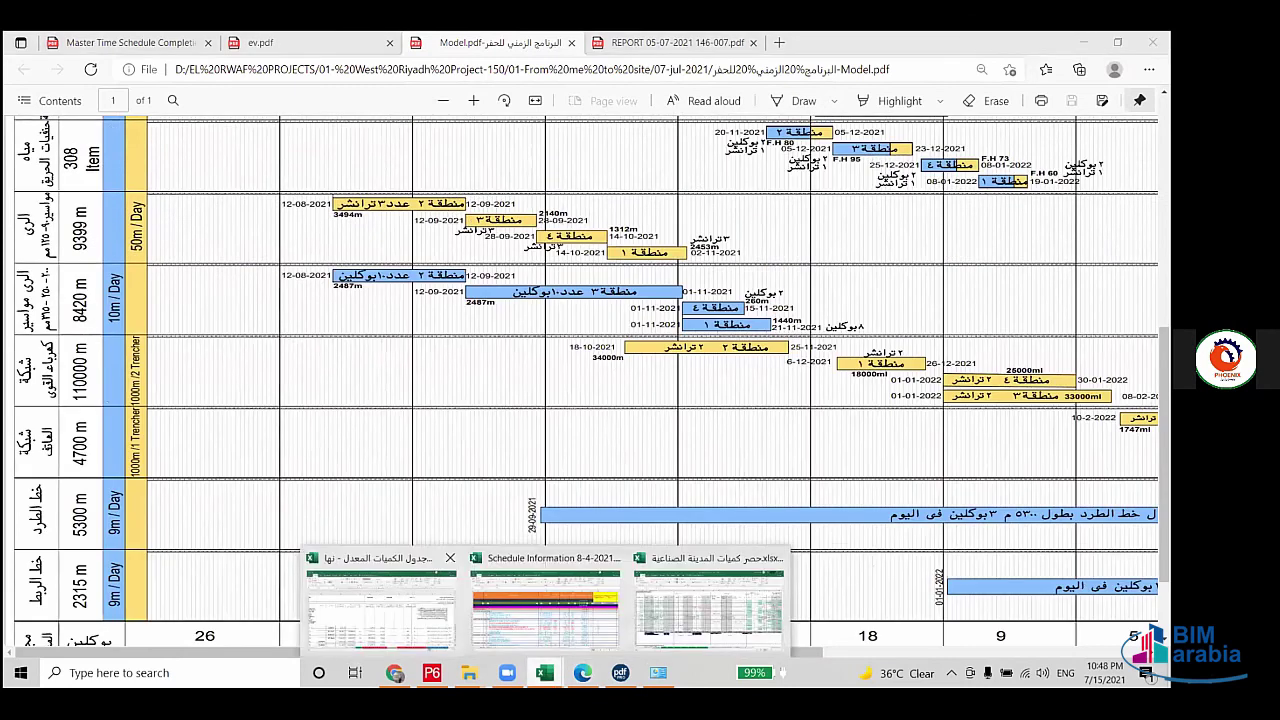
scroll(740, 285, up, 10)
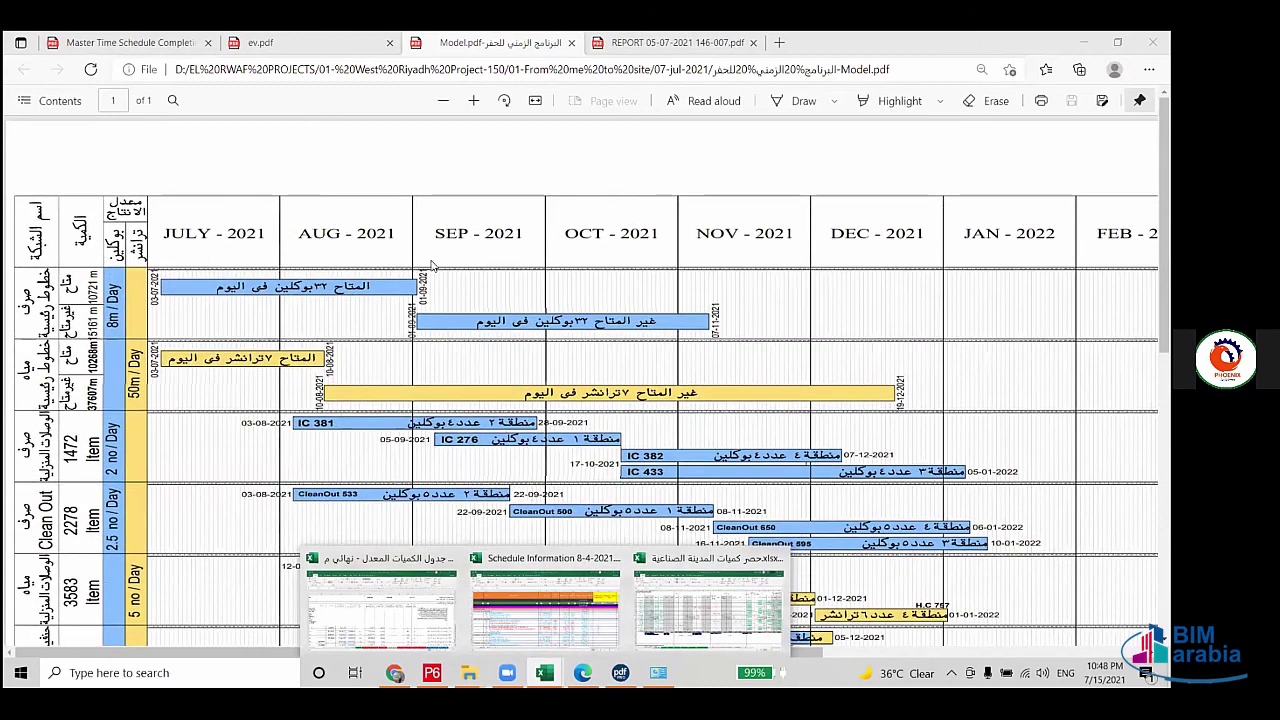
scroll(208, 508, down, 5)
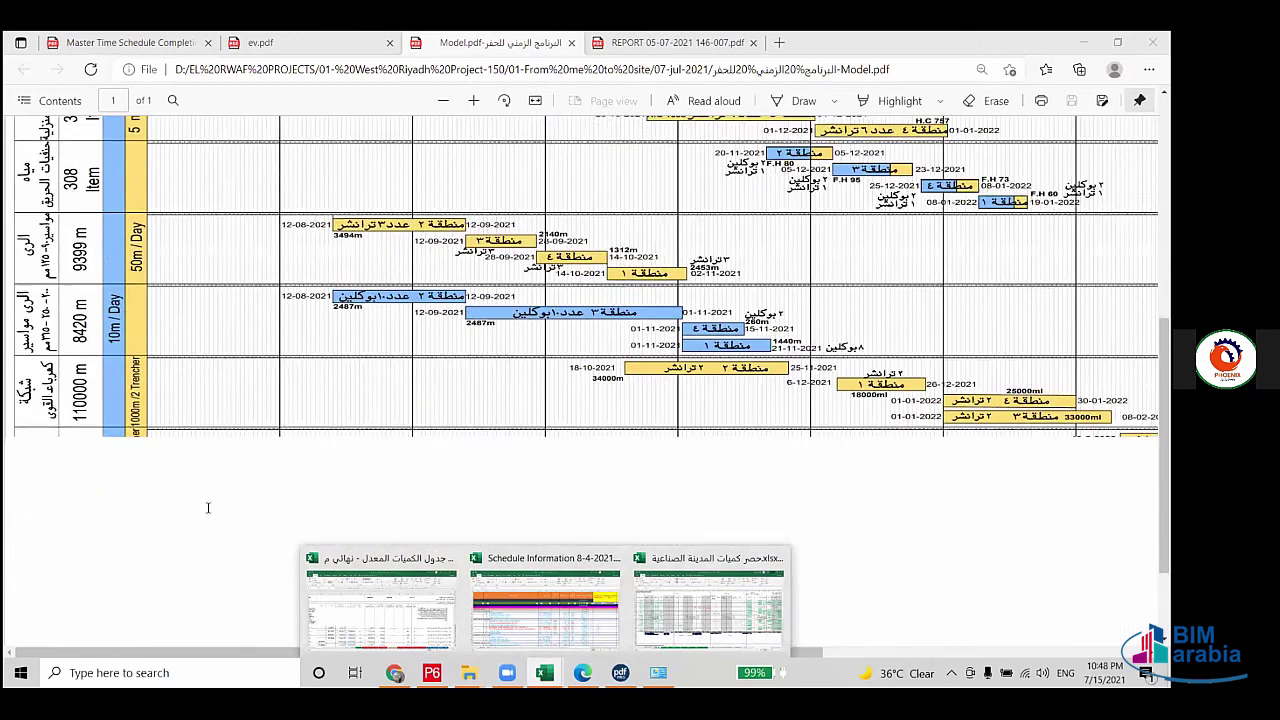
scroll(208, 508, down, 1)
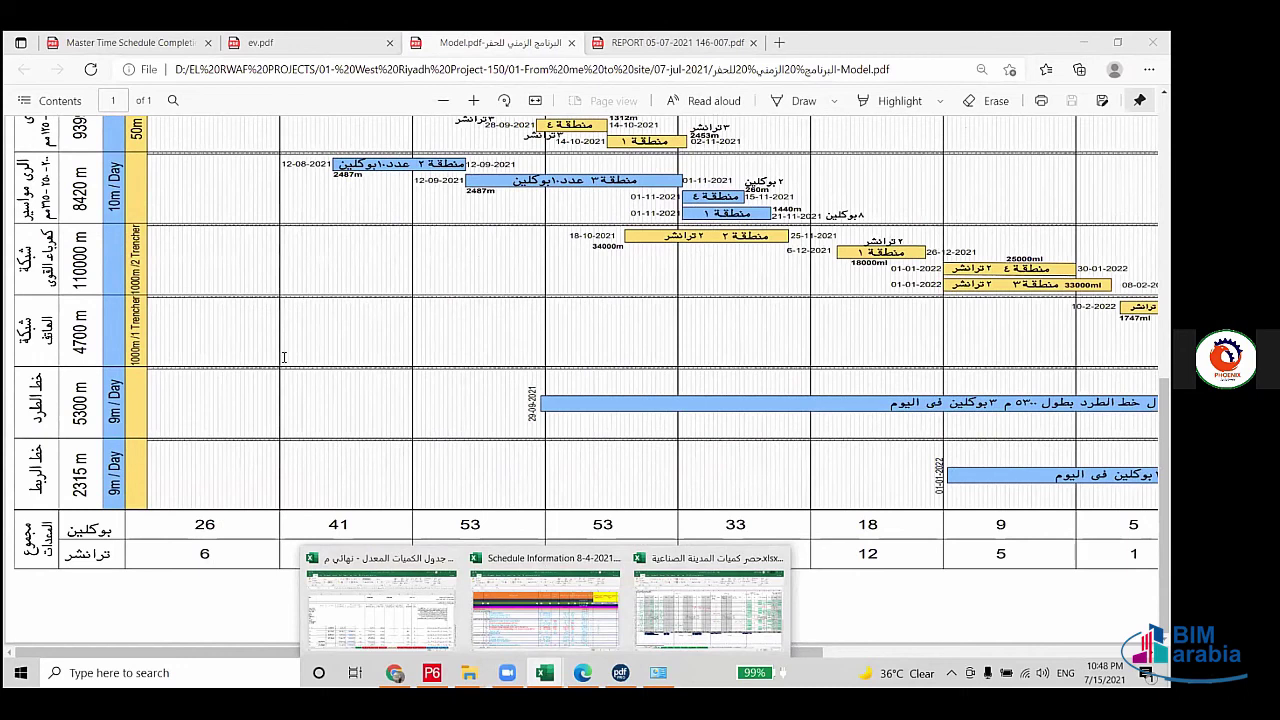
scroll(284, 357, up, 6)
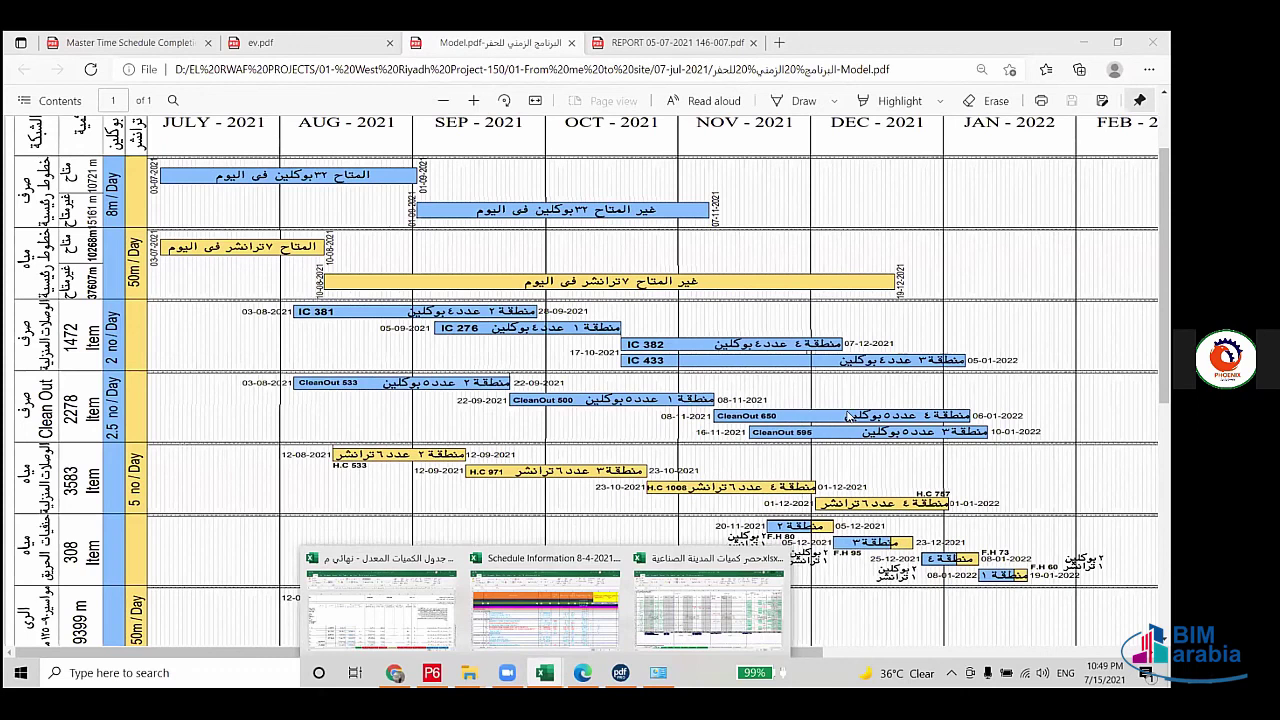
Step: Widen the P6 activity table beside the Gantt chart, then return to Model.pdf in Edge
mouse_move(795, 545)
click(432, 665)
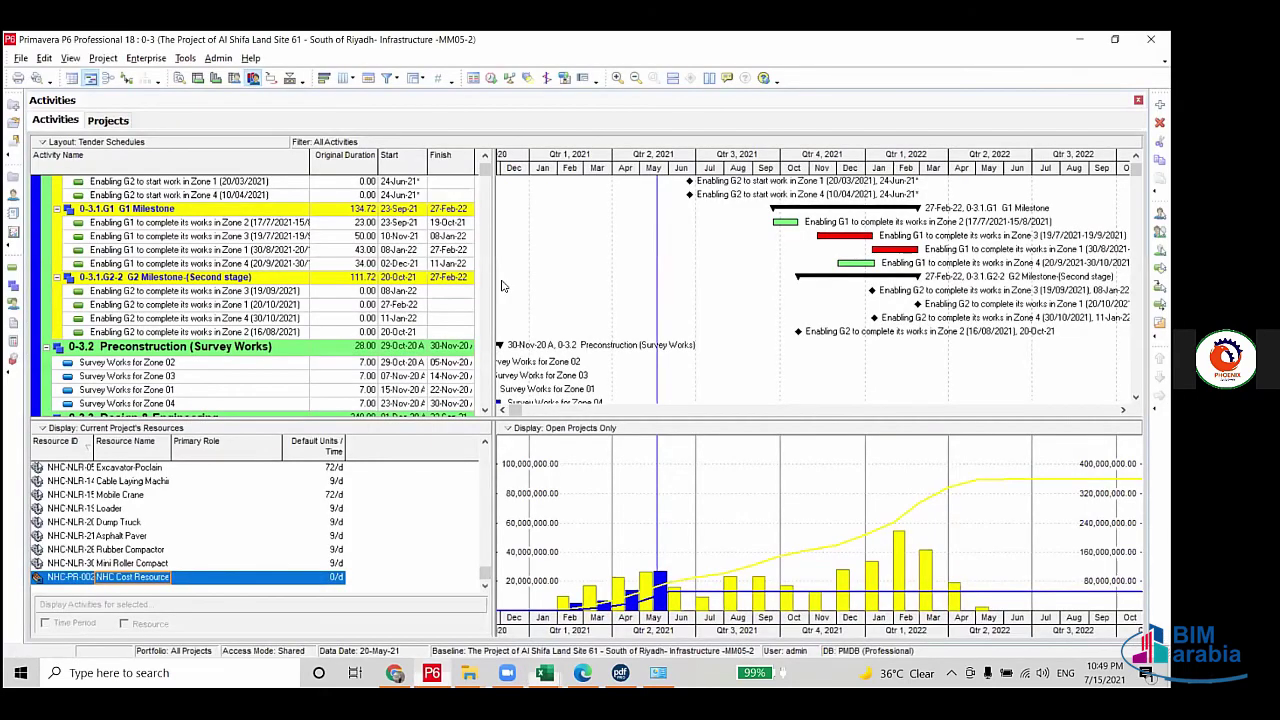
drag(543, 281, 545, 281)
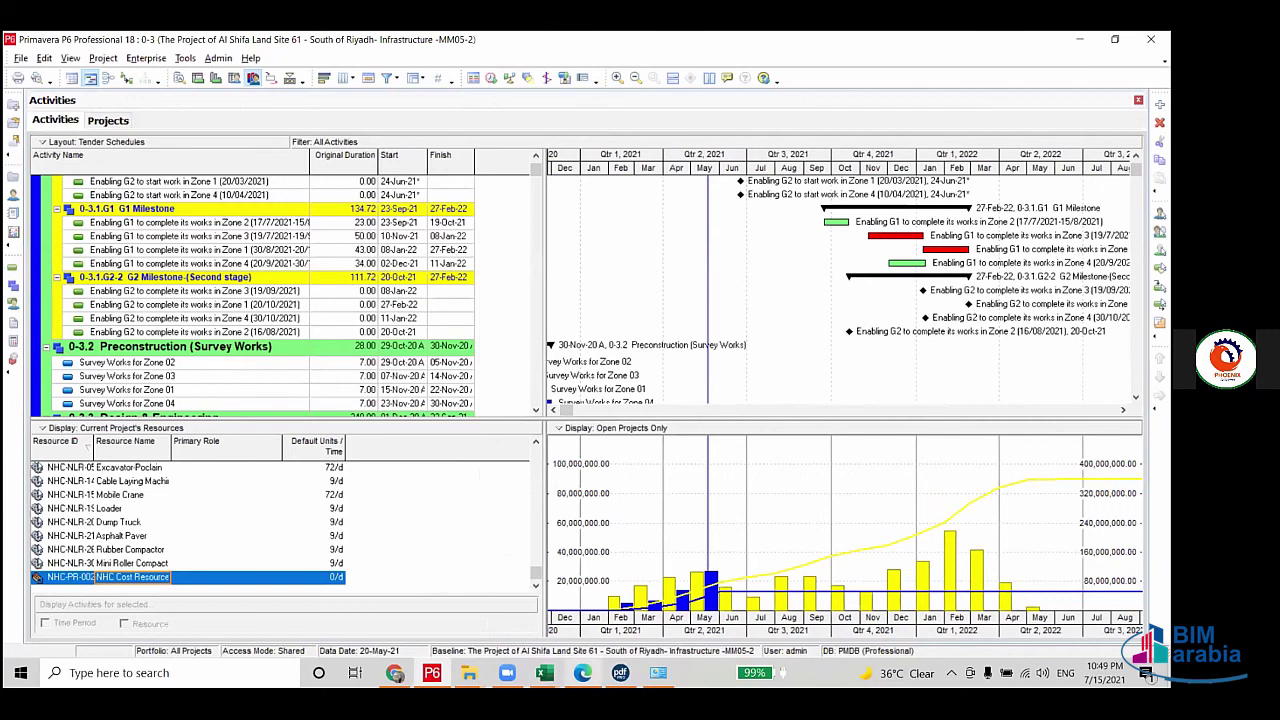
click(582, 672)
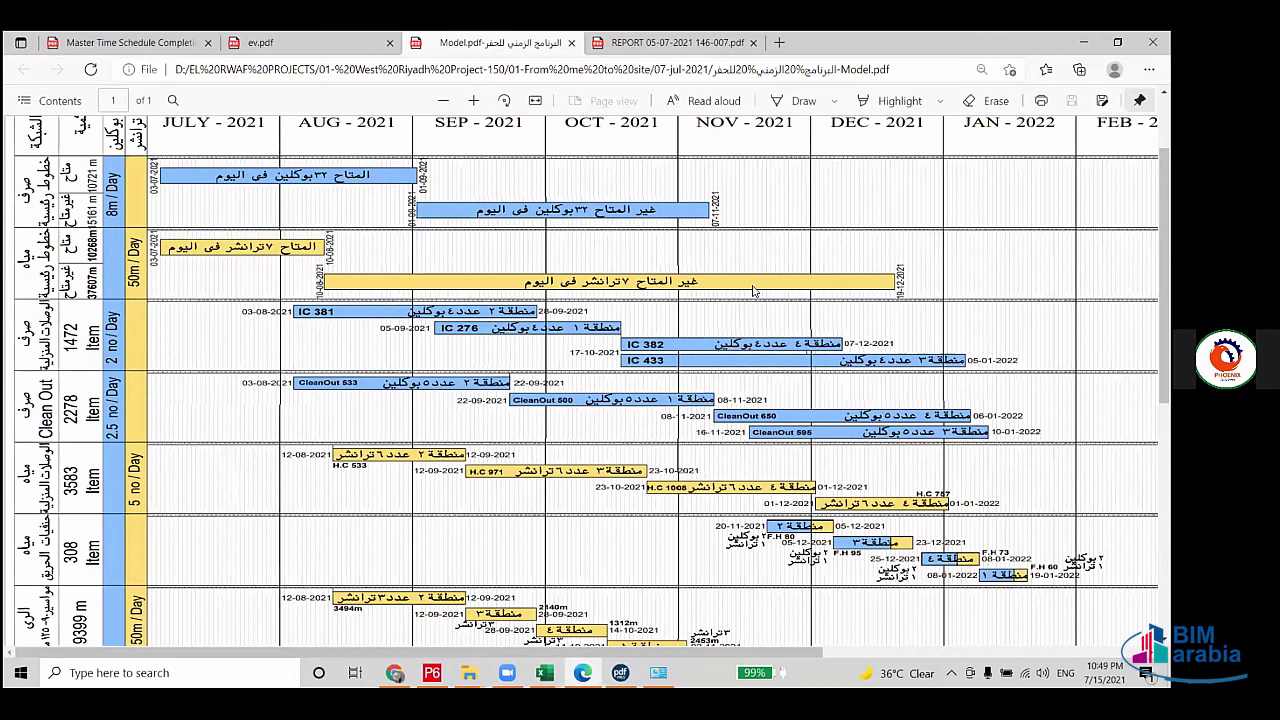
mouse_move(418, 326)
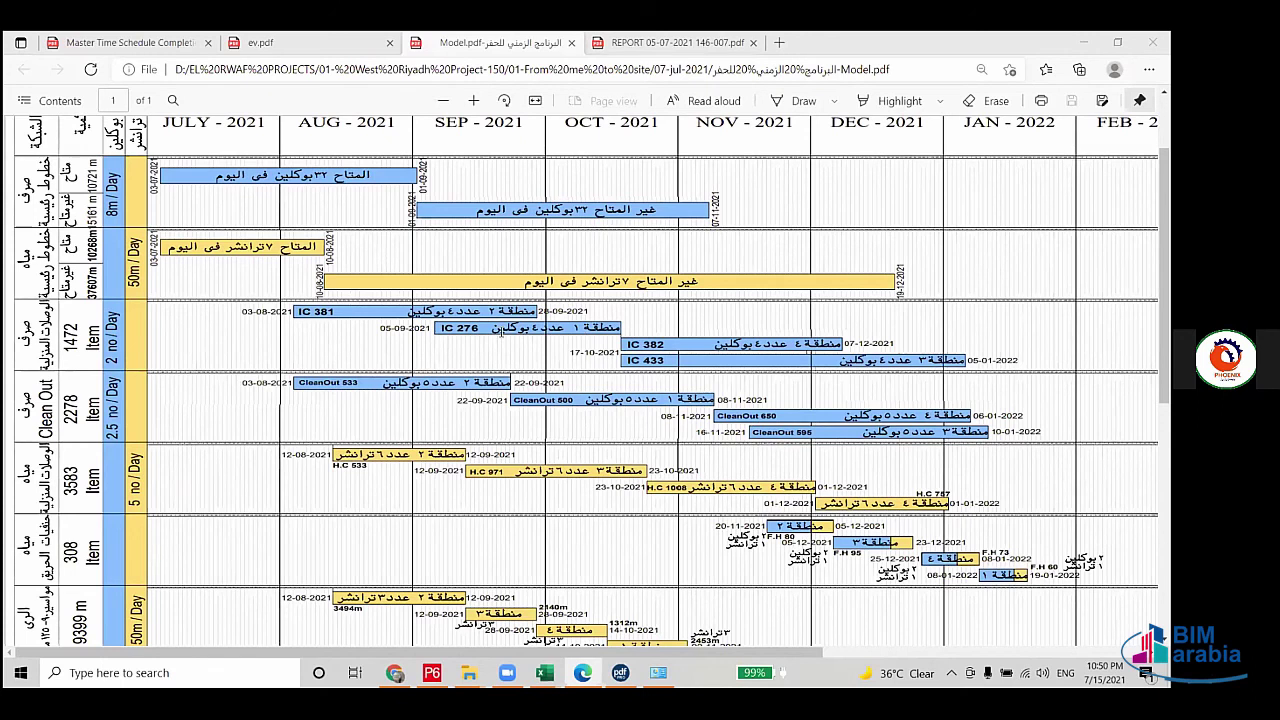
mouse_move(455, 470)
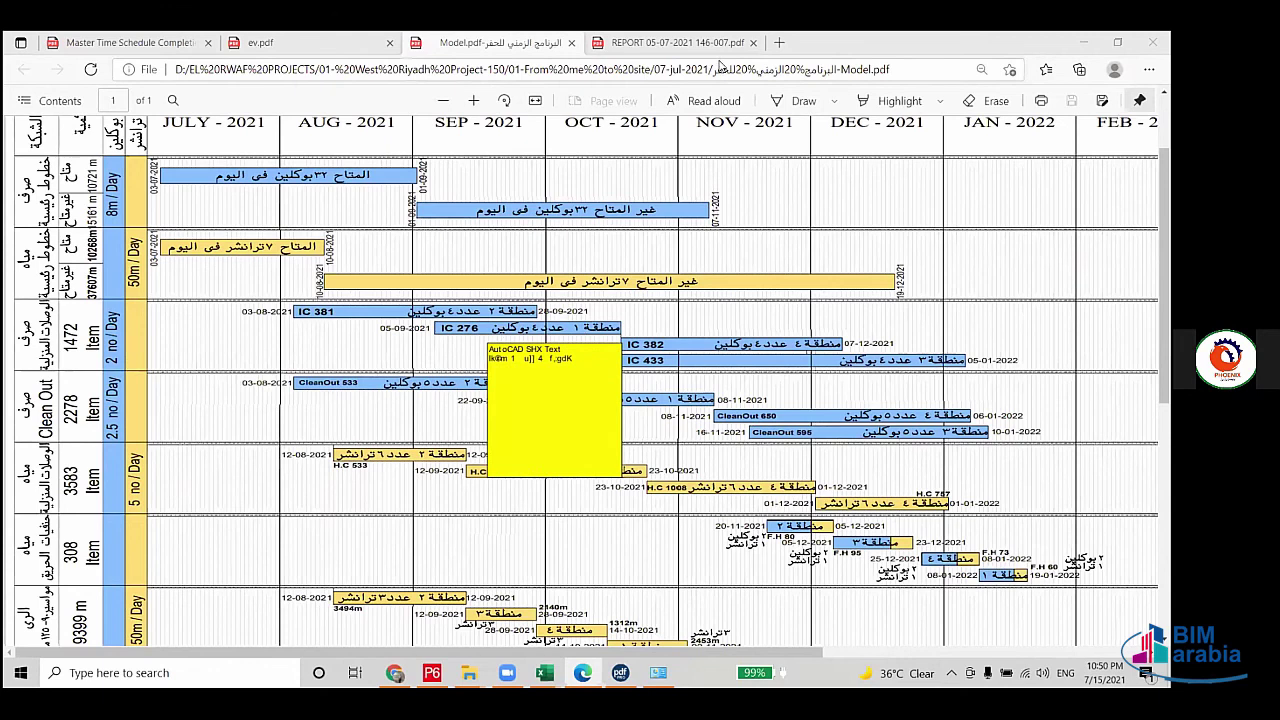
click(815, 148)
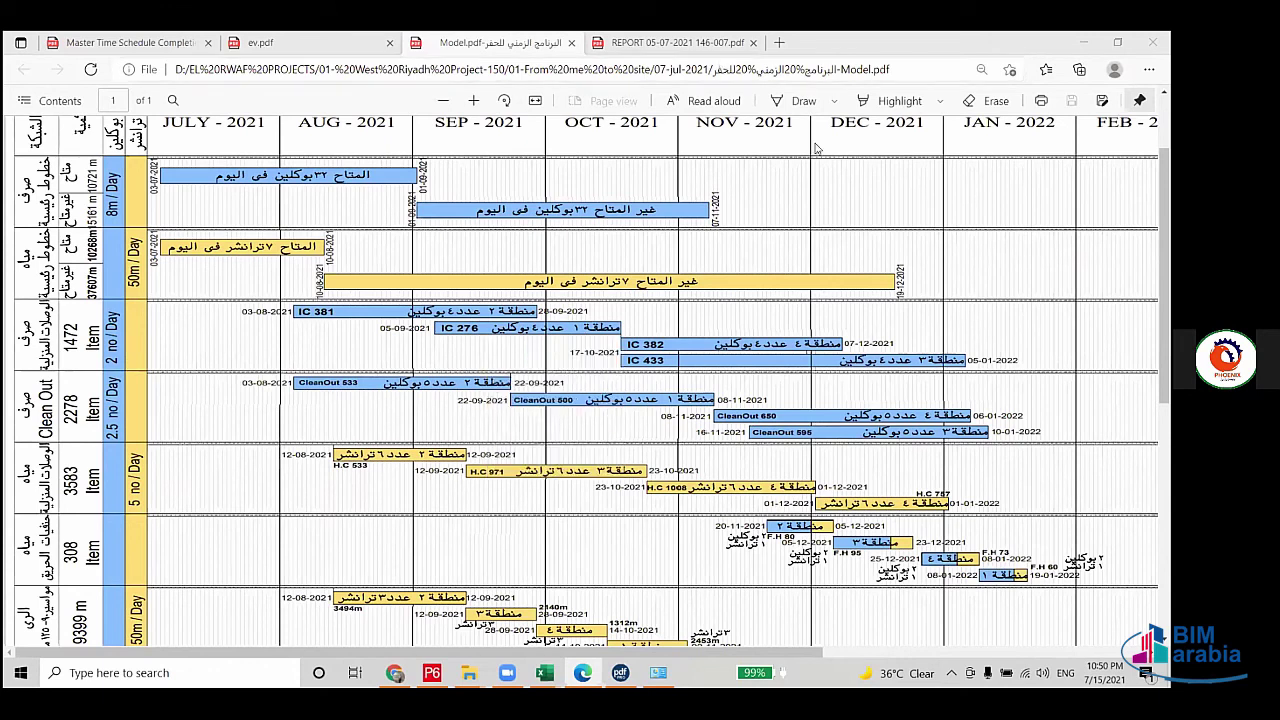